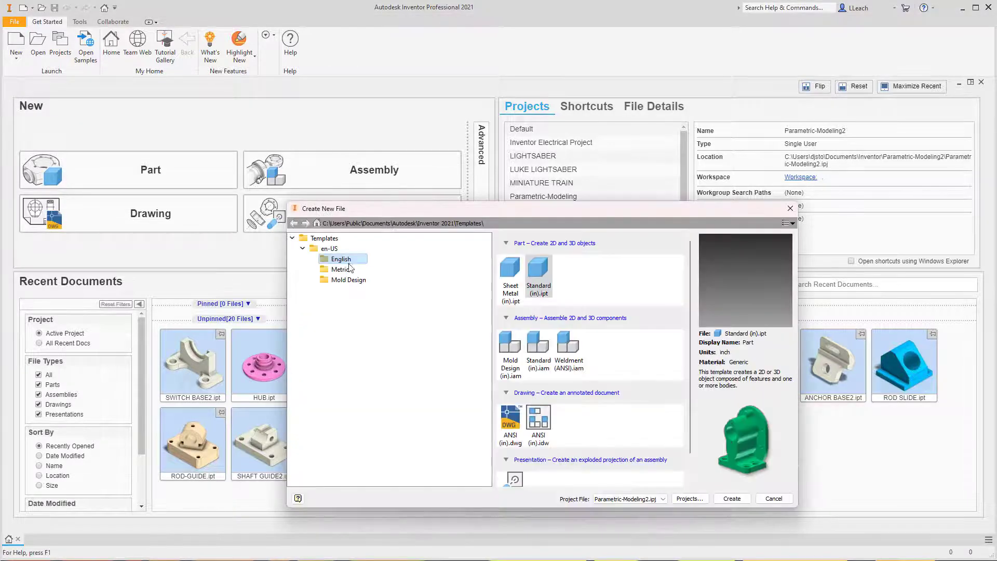
# - Create a part from the English Standard (in).ipt template and start a 2D sketch on the XY plane
pyautogui.click(344, 261)
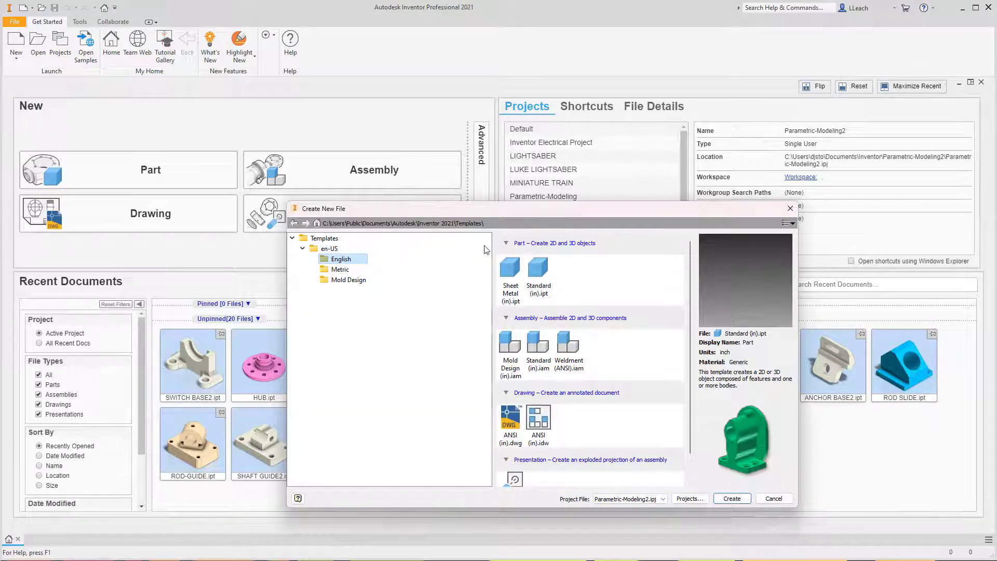
pyautogui.click(539, 278)
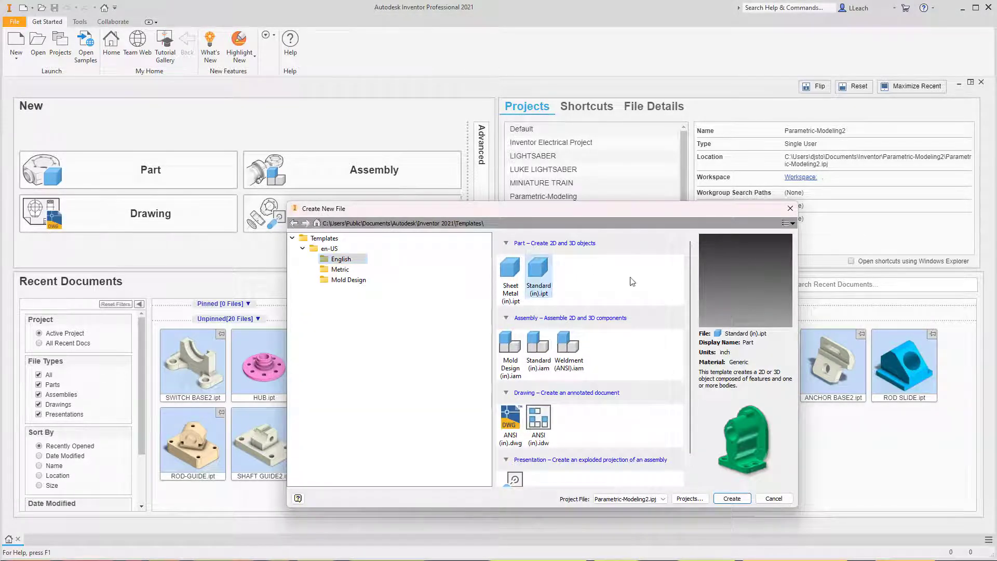
pyautogui.click(730, 500)
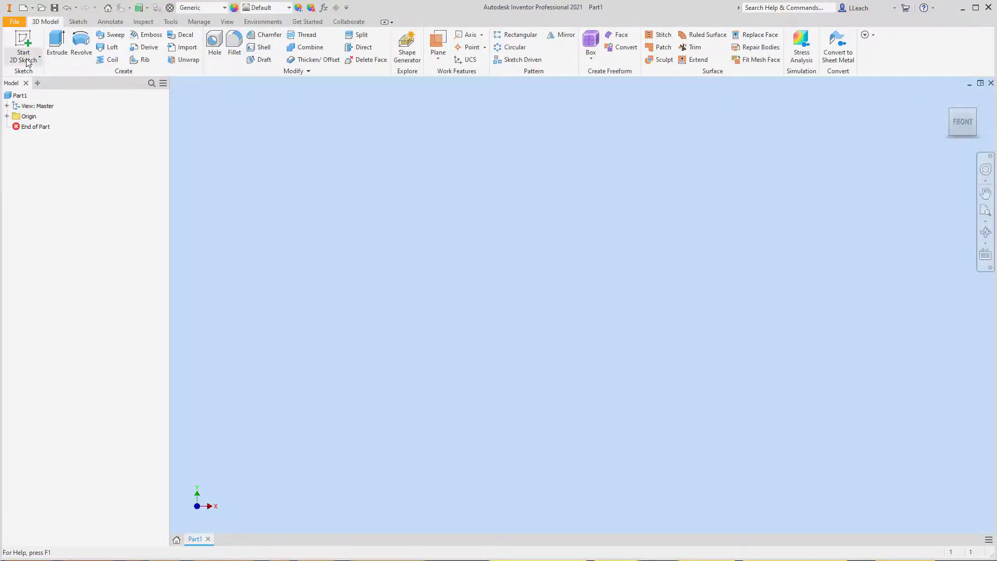
pyautogui.click(27, 61)
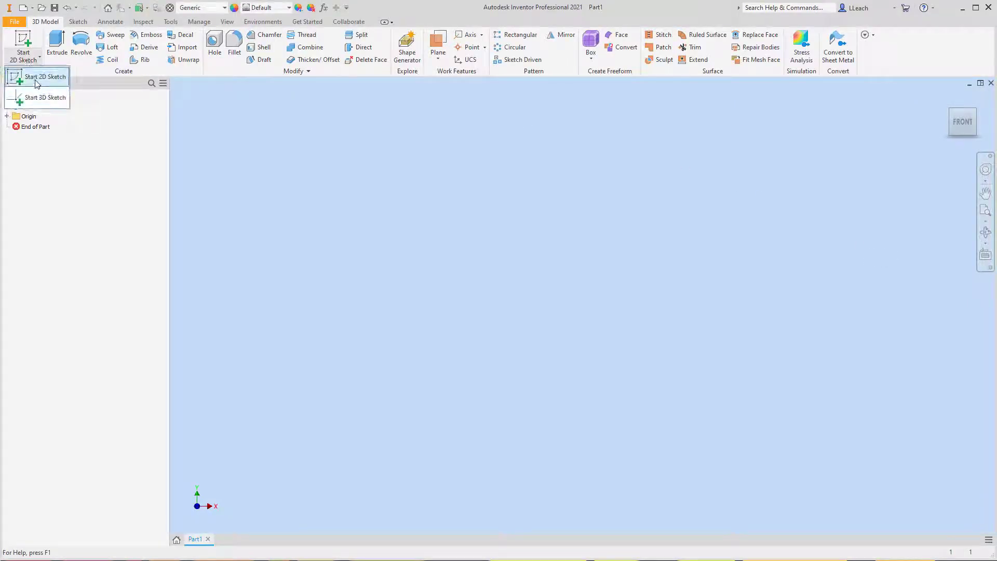
pyautogui.click(36, 78)
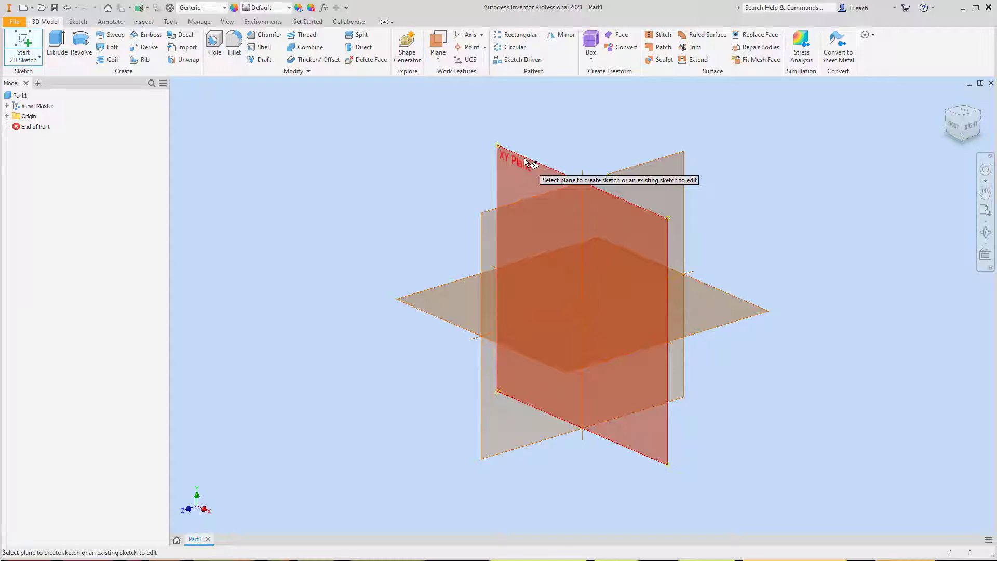
pyautogui.click(525, 161)
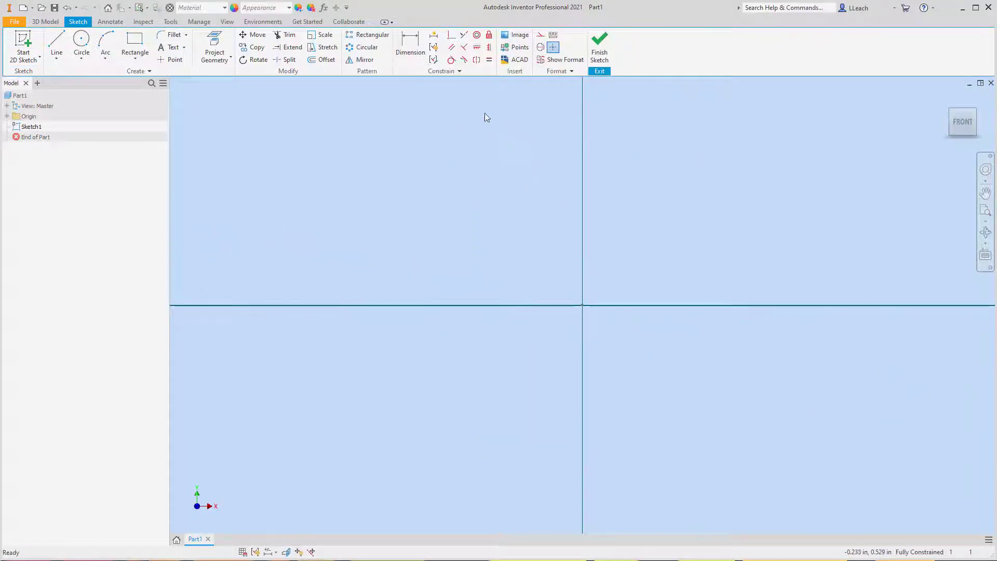
# - Draw a center-point circle about 0.87 in in diameter, centered on the sketch origin
pyautogui.click(82, 60)
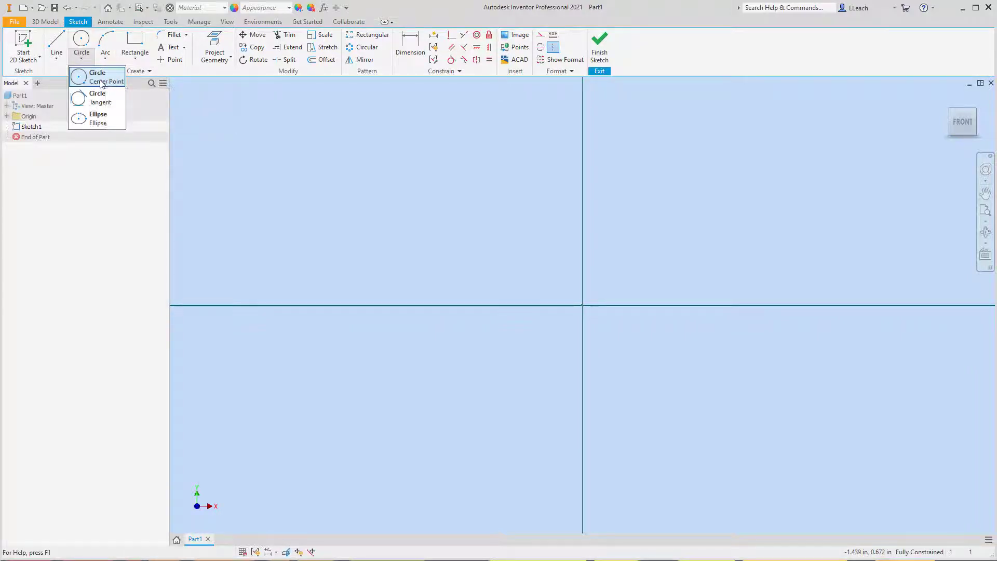
pyautogui.click(103, 82)
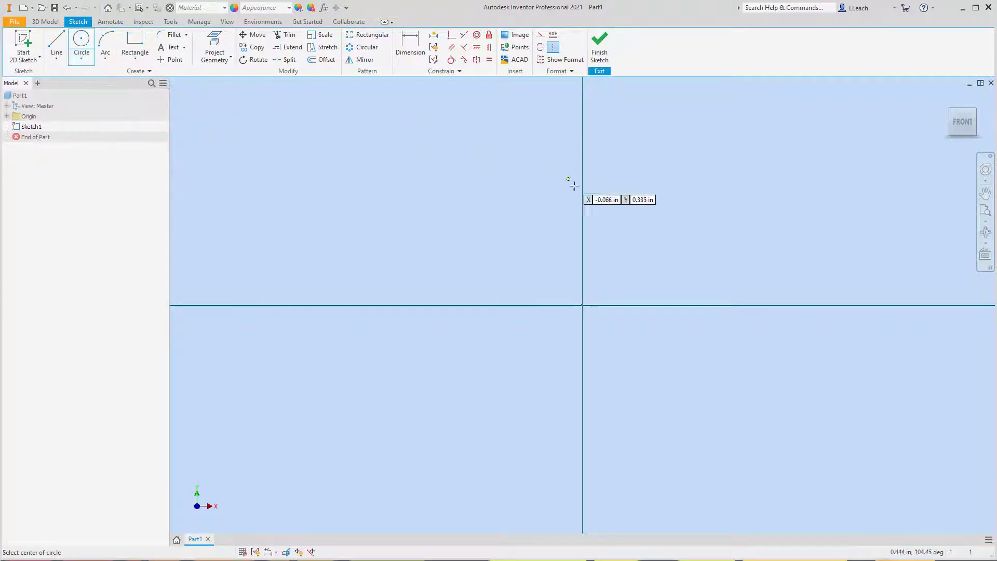
pyautogui.click(581, 304)
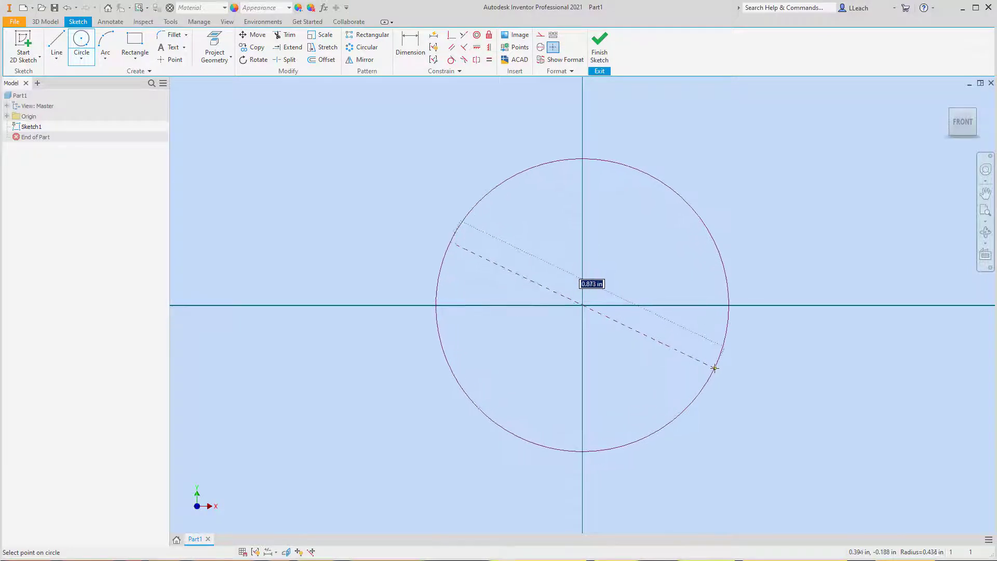
pyautogui.click(714, 367)
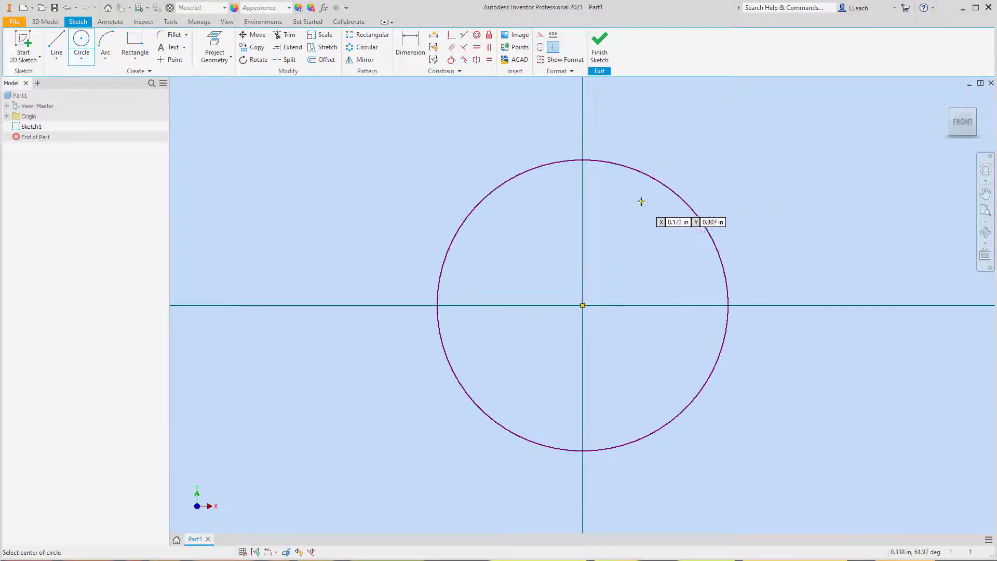
pyautogui.press('F2')
pyautogui.moveTo(648, 204); pyautogui.dragTo(616, 213)
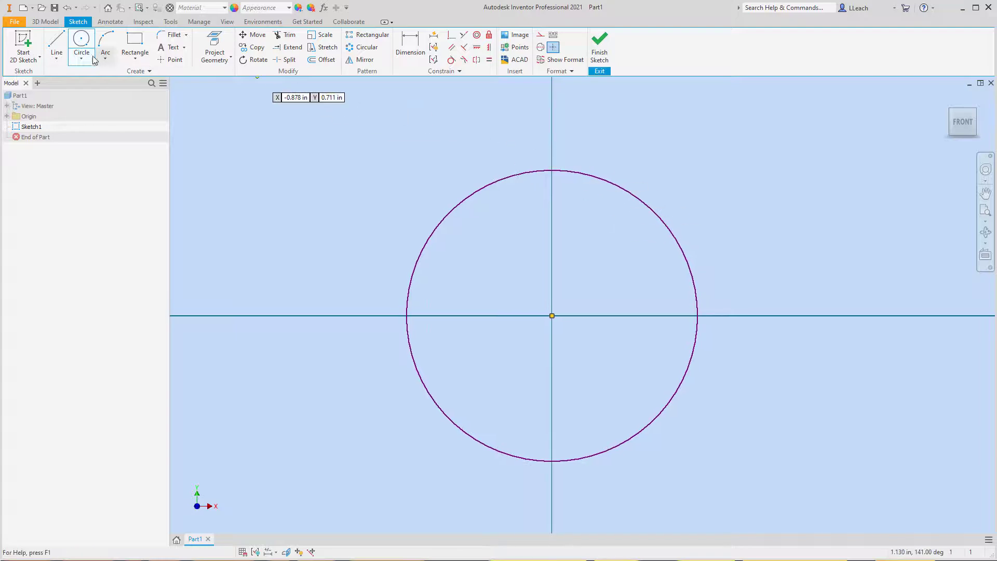
# - Draw a vertical line from the circle's center up to its top point and a horizontal line from the center to its right edge
pyautogui.click(57, 60)
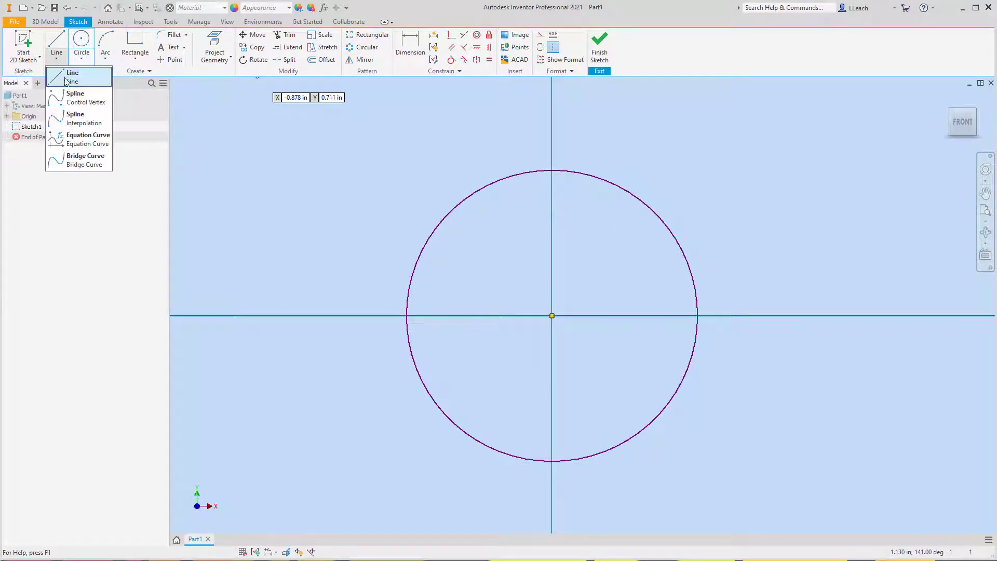
pyautogui.click(68, 78)
pyautogui.click(551, 315)
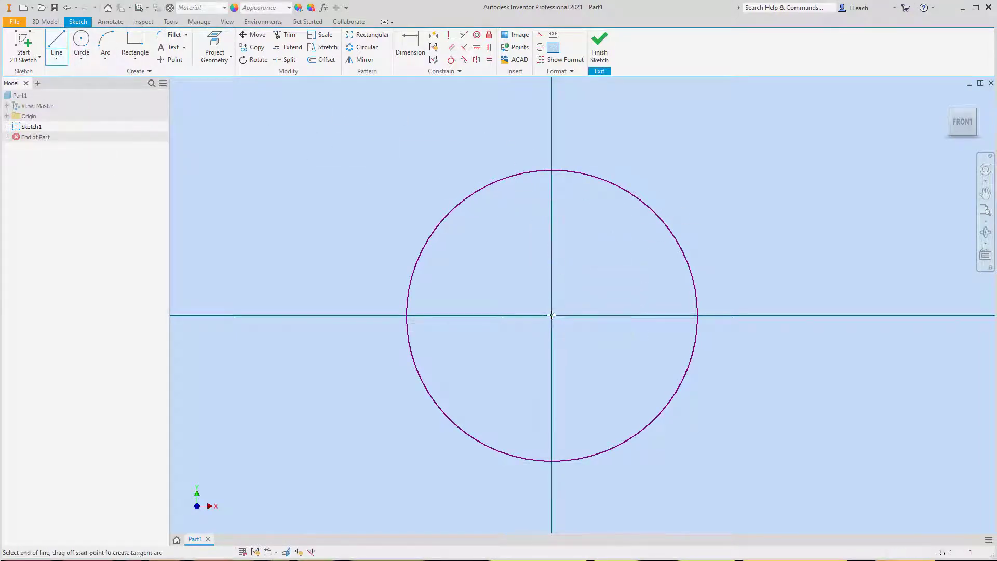
pyautogui.click(551, 170)
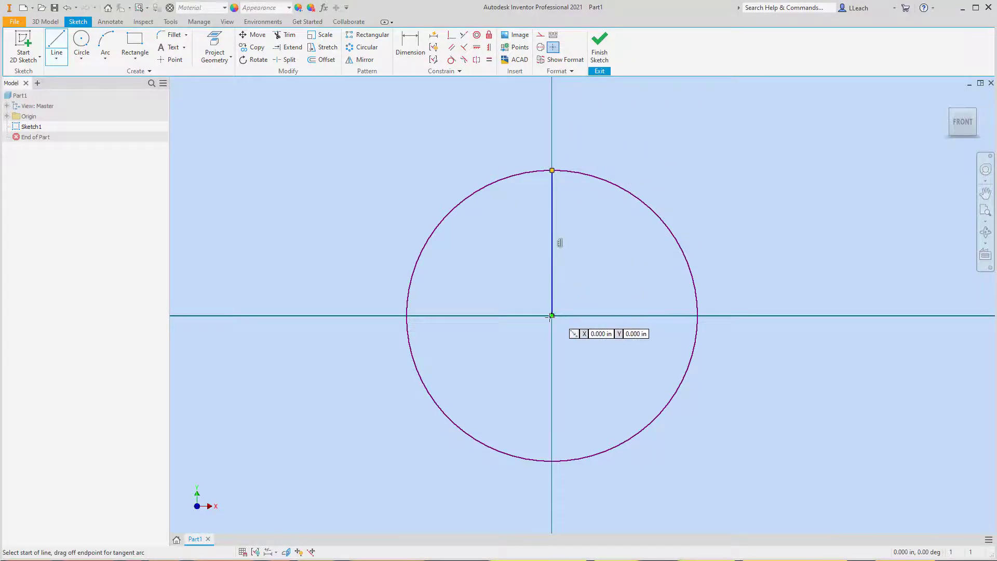
pyautogui.click(550, 315)
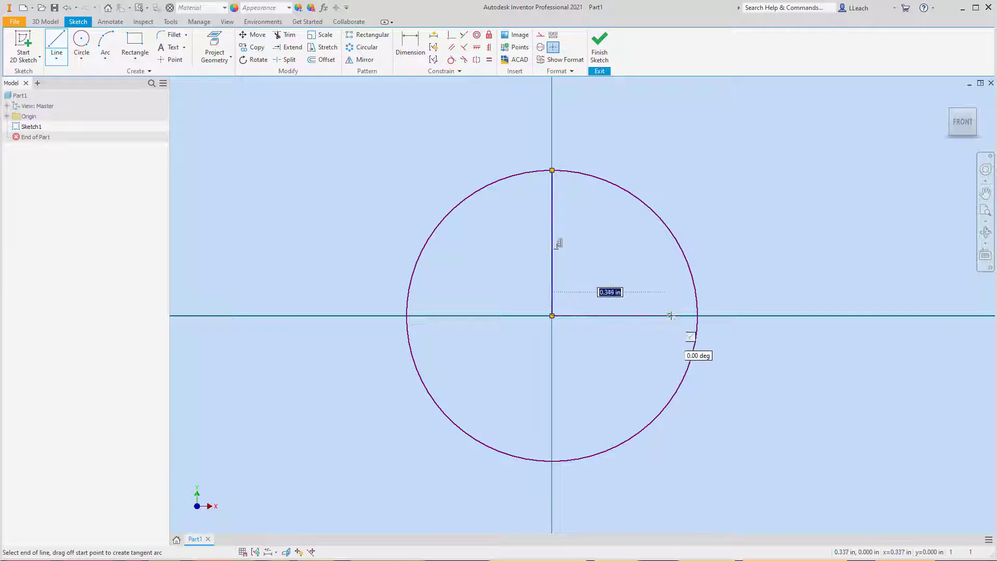
pyautogui.click(697, 315)
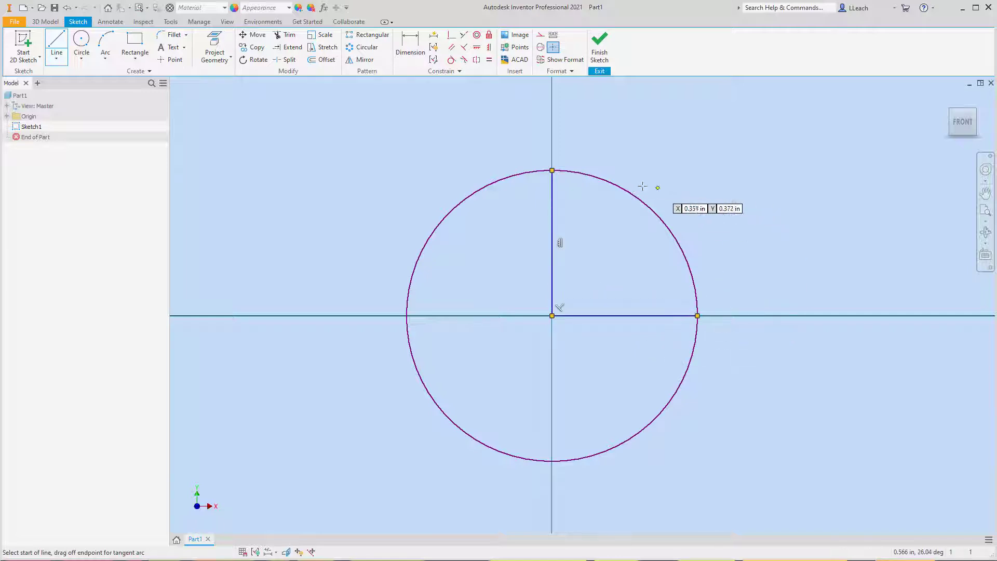
# - Draw a horizontal line from the vertical line to the circle's right side, about 0.31 in above the center
pyautogui.click(551, 212)
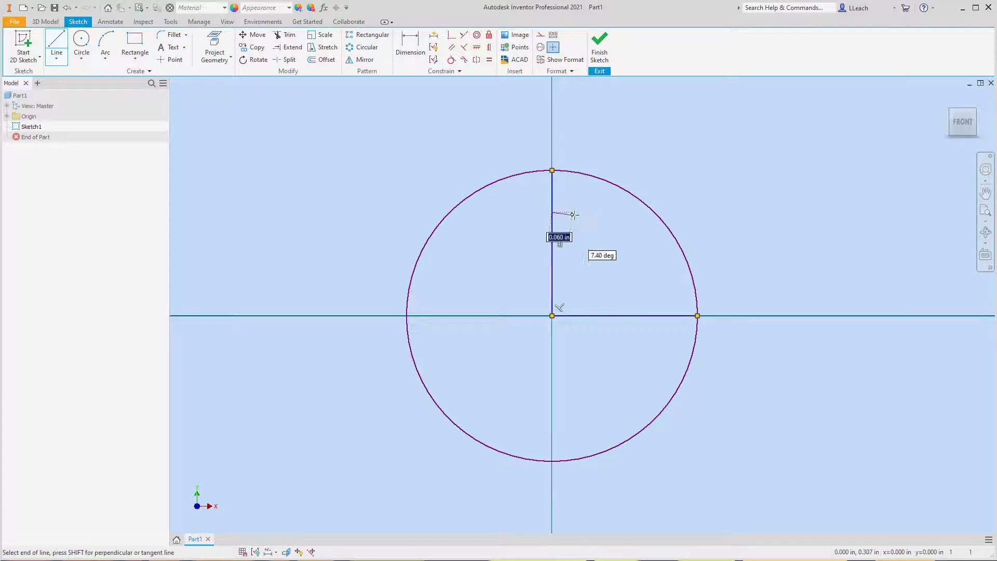
pyautogui.doubleClick(654, 212)
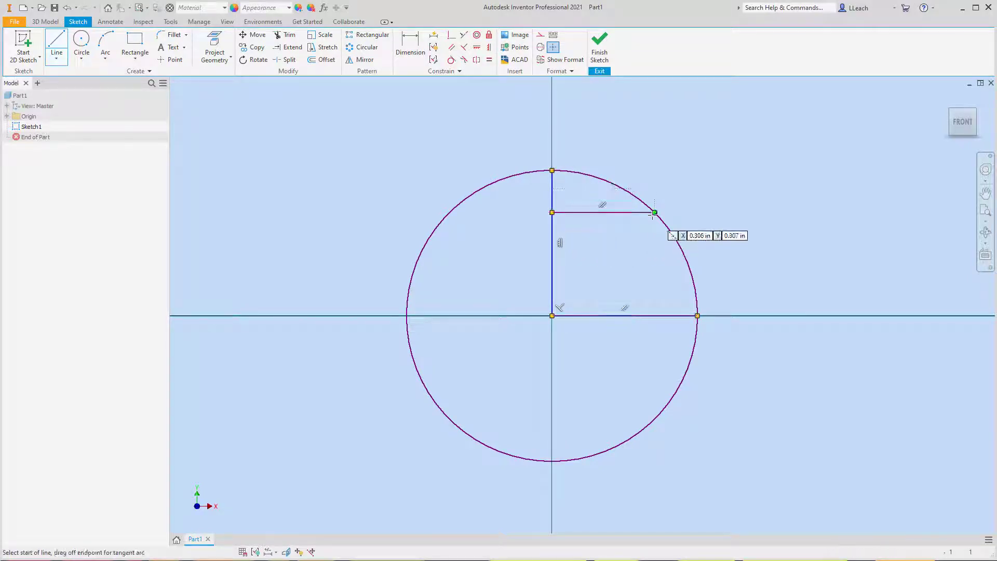
pyautogui.rightClick(673, 175)
pyautogui.click(680, 145)
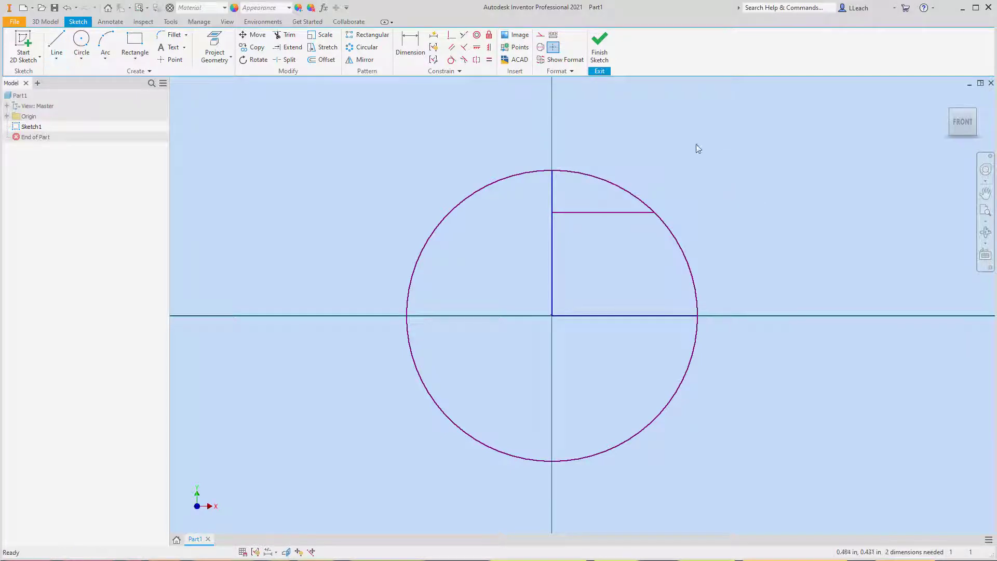
# - Trim the arc and vertical line above the upper horizontal line, and the rest of the circle outside the upper-right profile
pyautogui.click(290, 35)
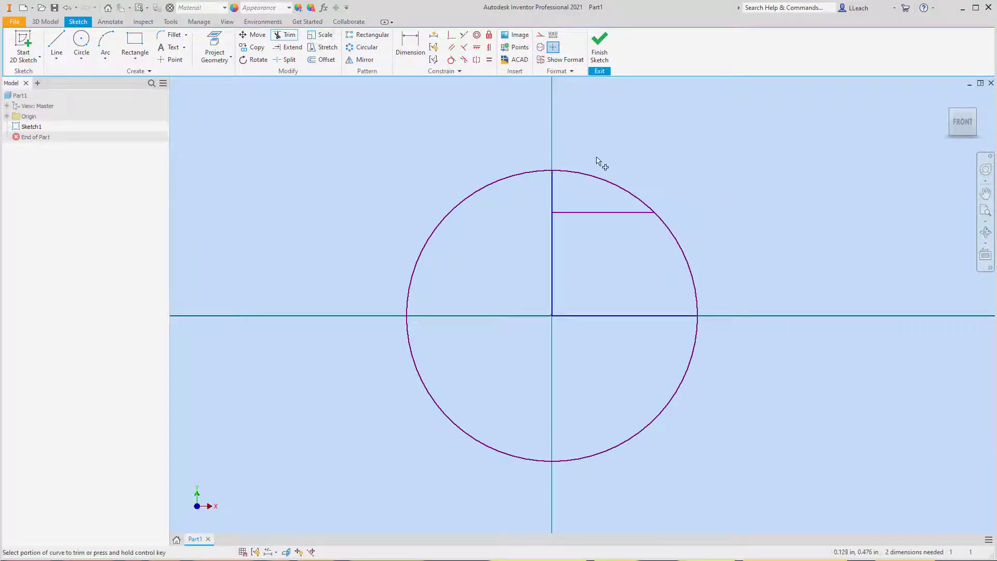
pyautogui.click(595, 177)
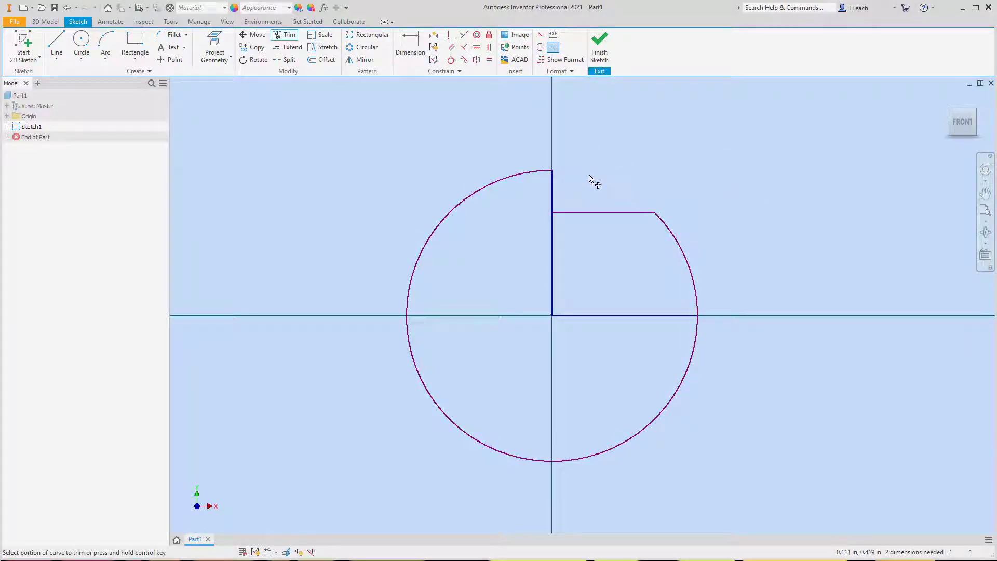
pyautogui.click(552, 179)
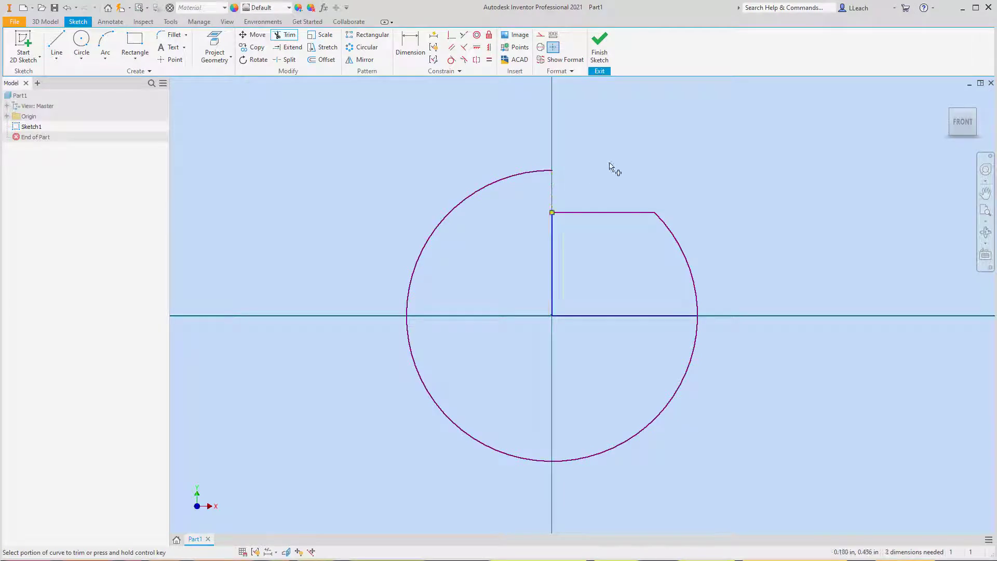
pyautogui.click(535, 172)
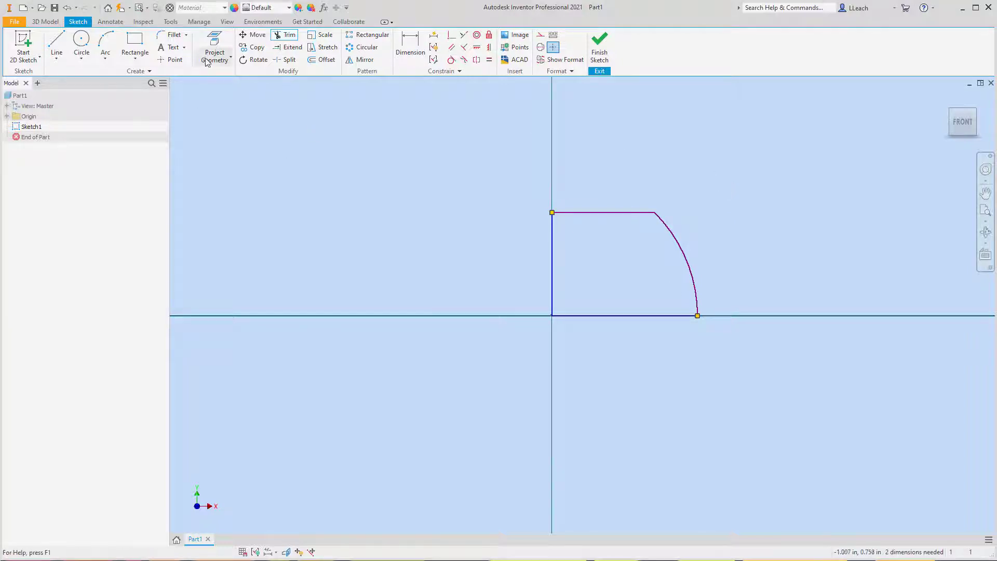
# - Try to round the corner between the upper horizontal line and the arc with a .250 in fillet
pyautogui.click(172, 34)
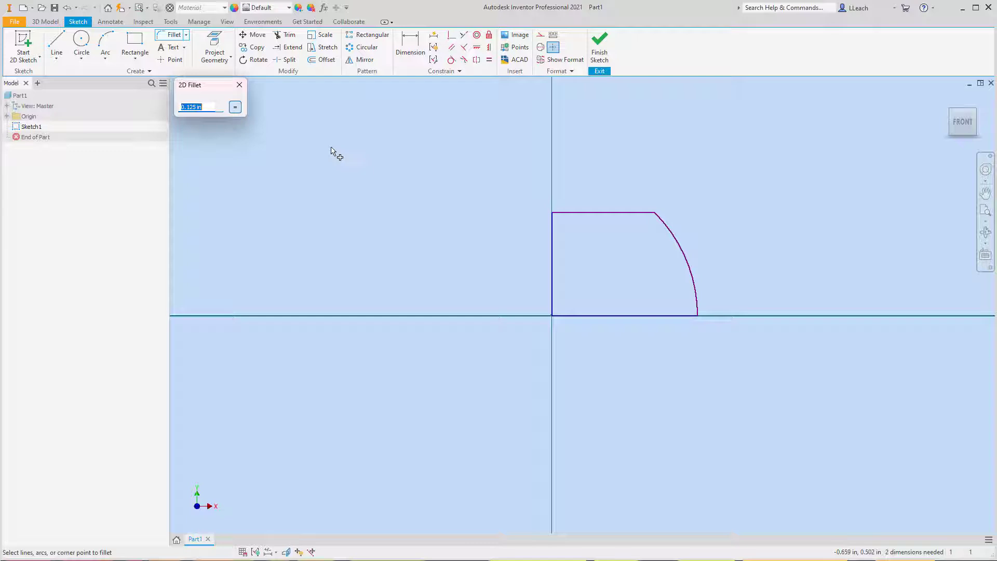
pyautogui.write('.250')
pyautogui.click(640, 223)
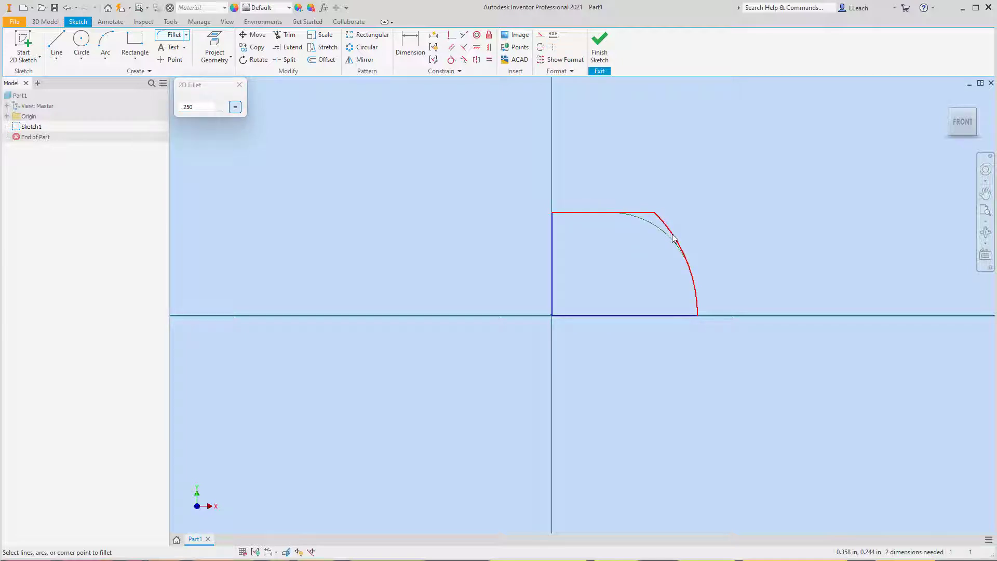
pyautogui.click(668, 234)
pyautogui.click(239, 85)
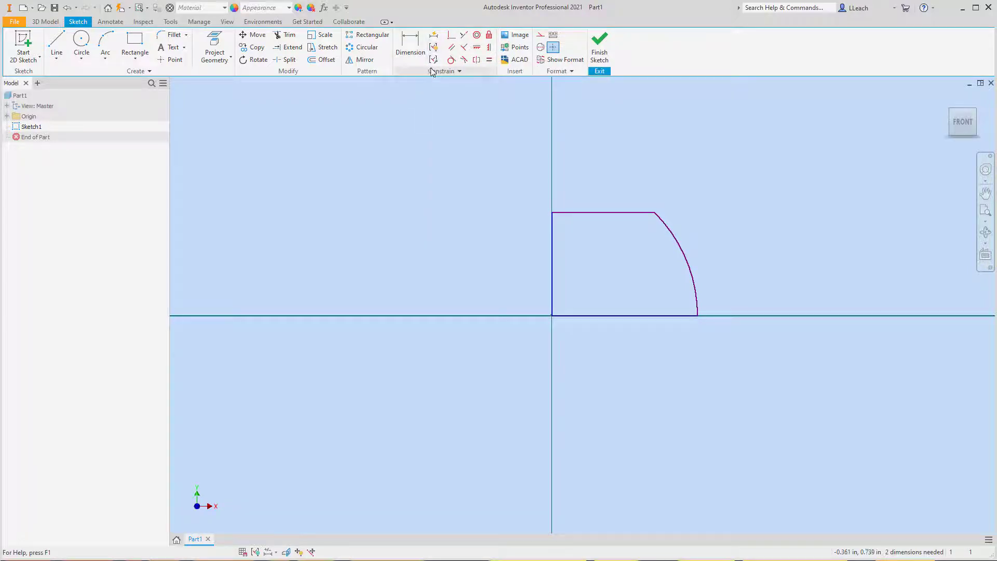
# - Apply automatic dimensions and constraints to the whole sketch profile
pyautogui.click(433, 37)
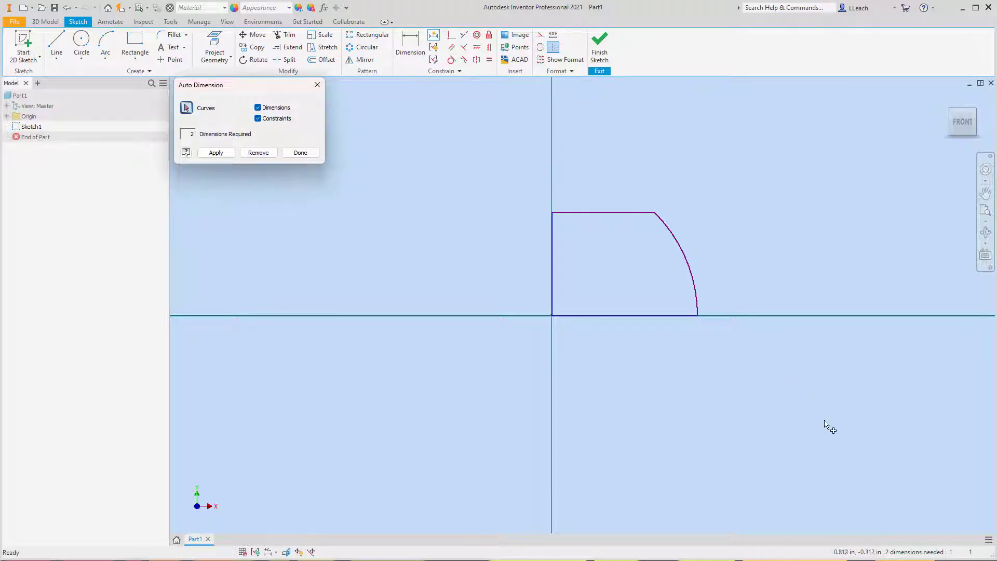
pyautogui.click(218, 153)
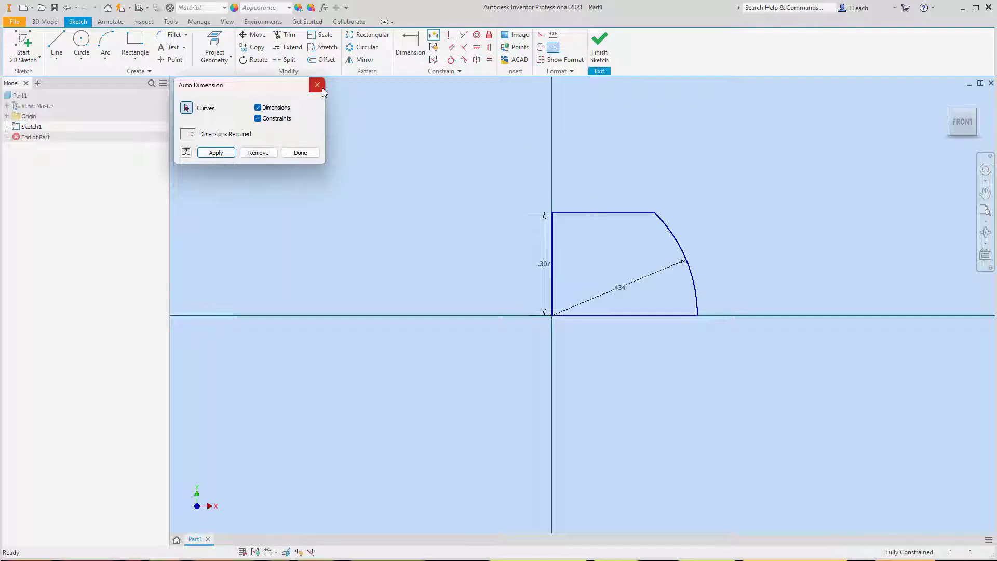
pyautogui.click(301, 153)
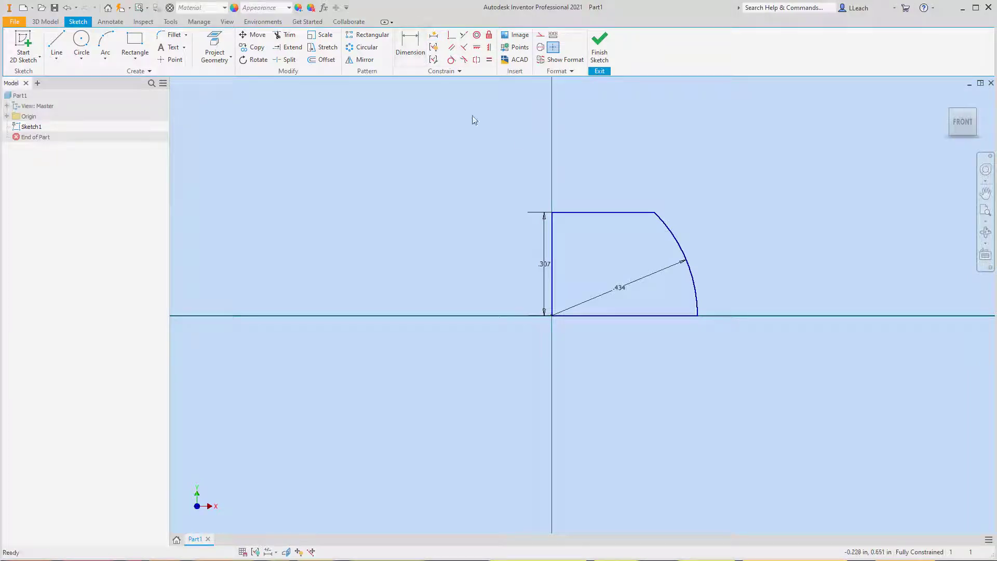
# - Set the arc's radius to 2 in
pyautogui.doubleClick(625, 291)
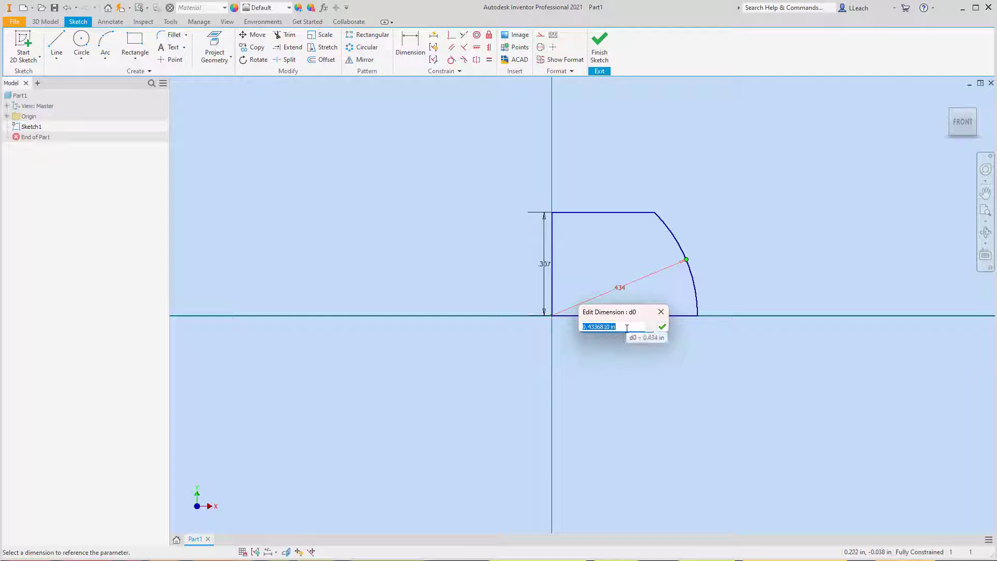
pyautogui.write('2')
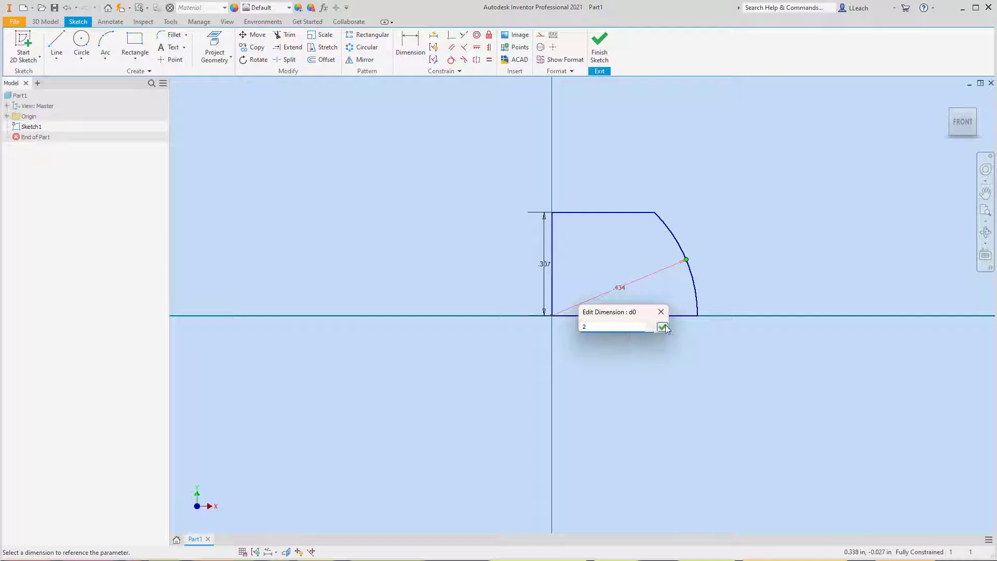
pyautogui.click(662, 327)
# - Set the height of the profile's vertical line to 1.5 in
pyautogui.scroll(2, 690, 238)
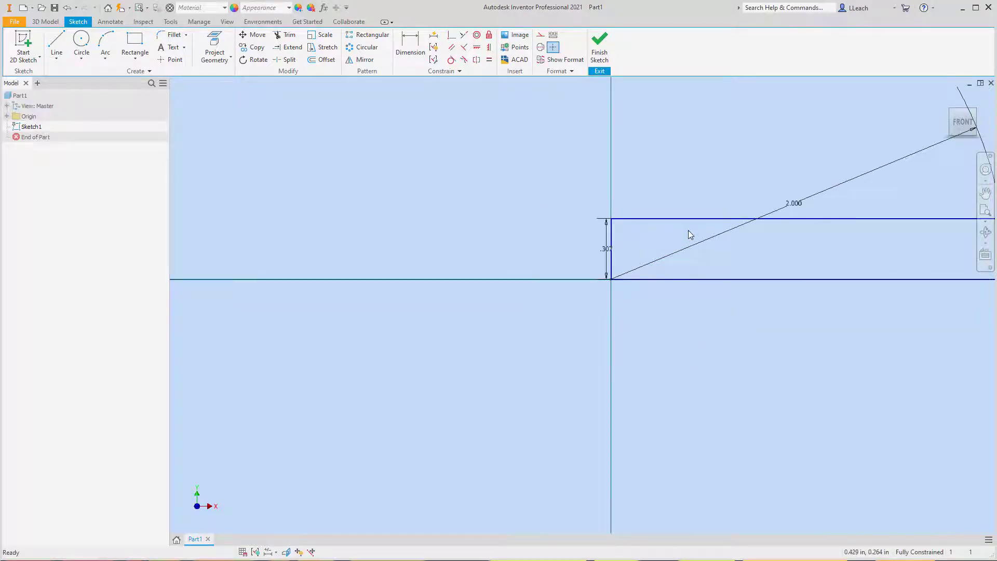
pyautogui.click(605, 250)
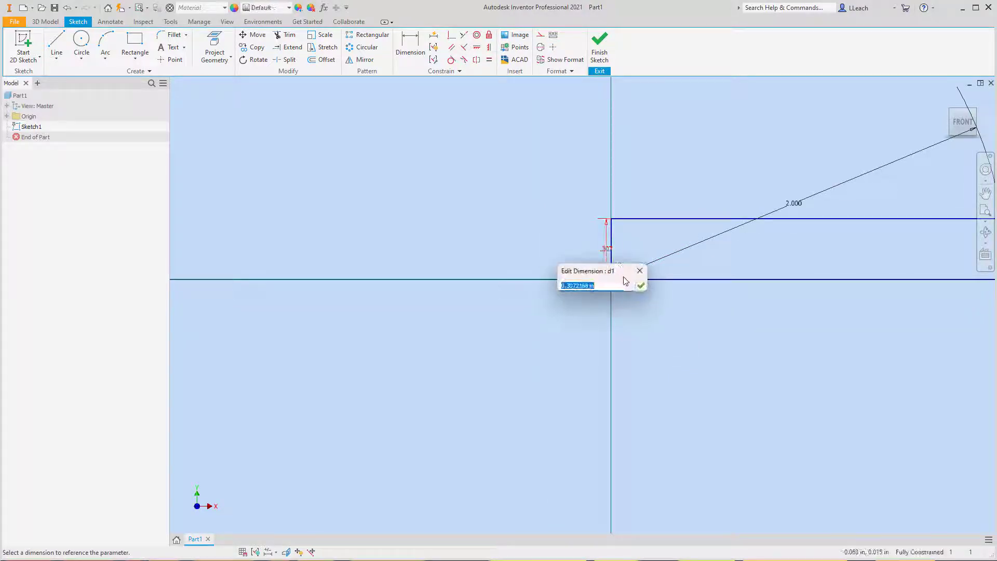
pyautogui.write('1.5')
pyautogui.click(641, 286)
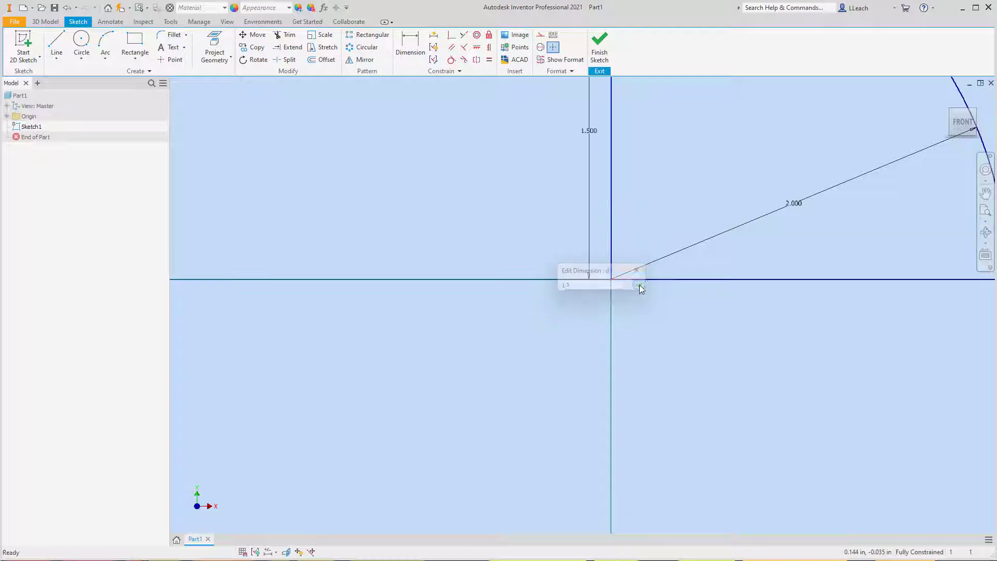
# - Round the corner between the upper horizontal line and the arc with a 0.250 in sketch fillet
pyautogui.scroll(5, 633, 316)
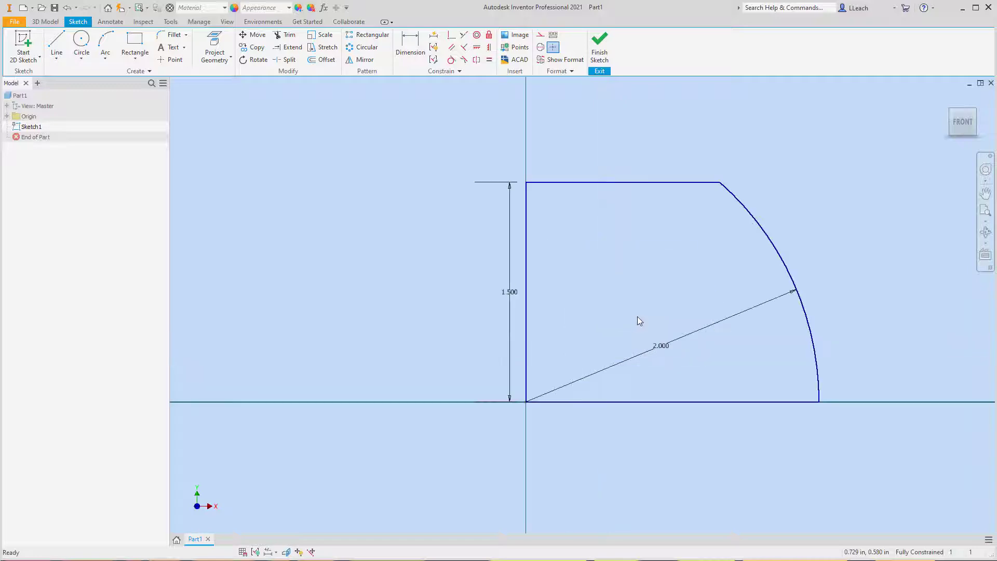
pyautogui.moveTo(678, 316); pyautogui.dragTo(623, 290, button='middle')
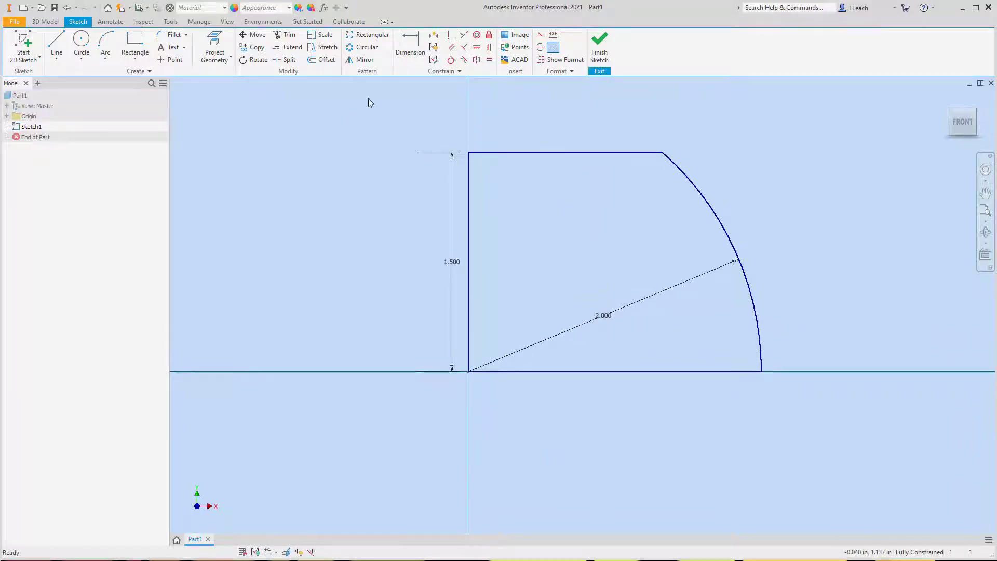
pyautogui.click(175, 36)
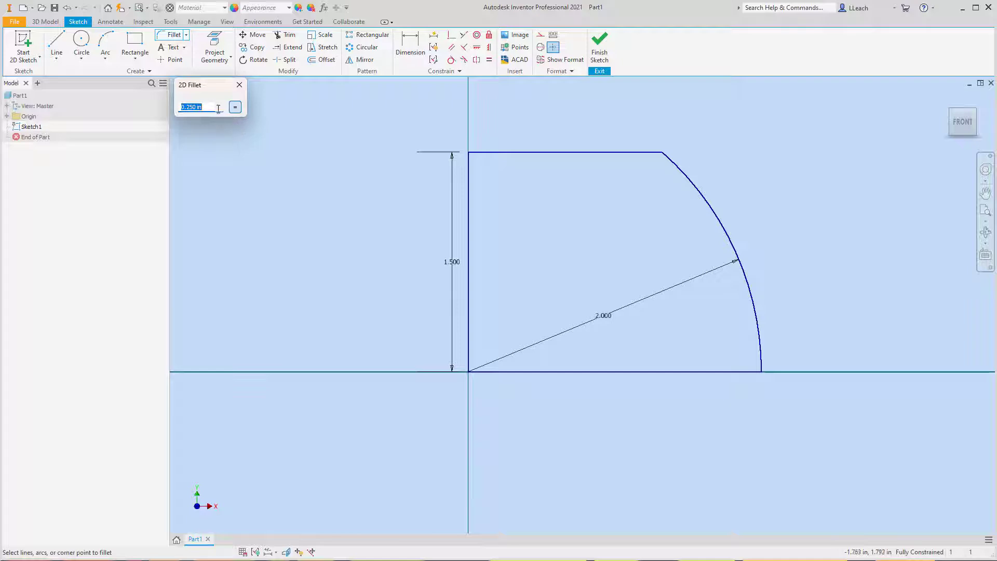
pyautogui.click(604, 153)
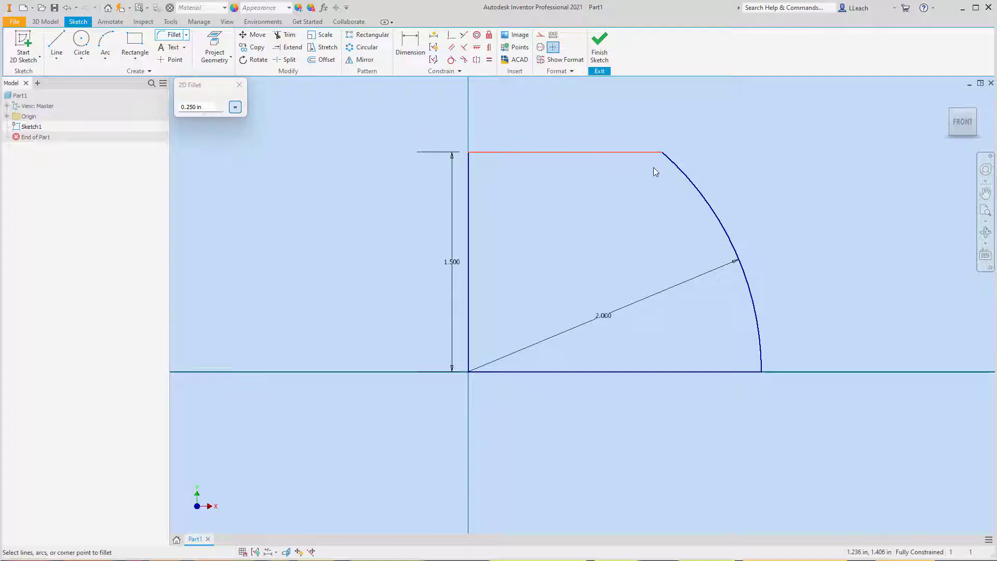
pyautogui.click(694, 189)
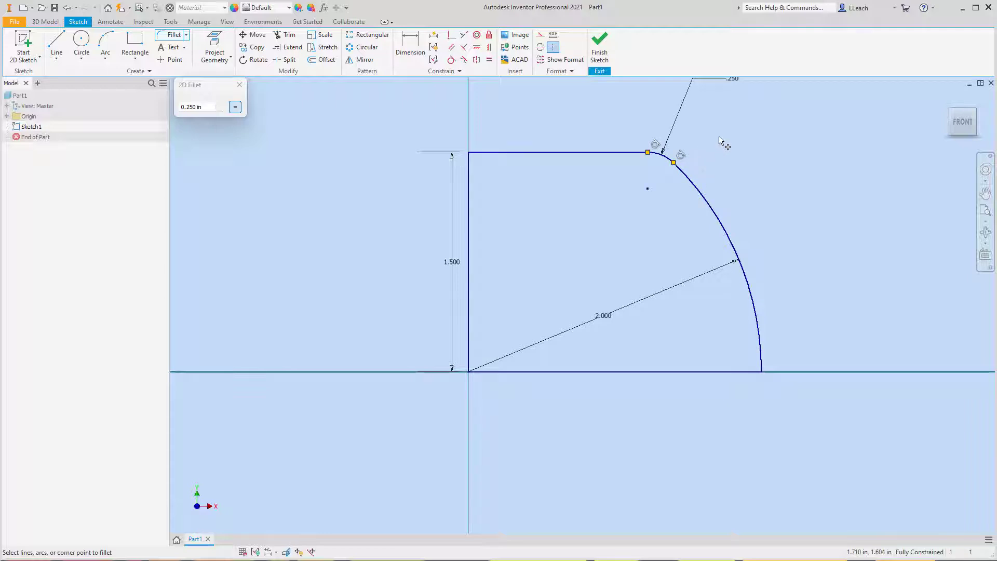
pyautogui.click(240, 84)
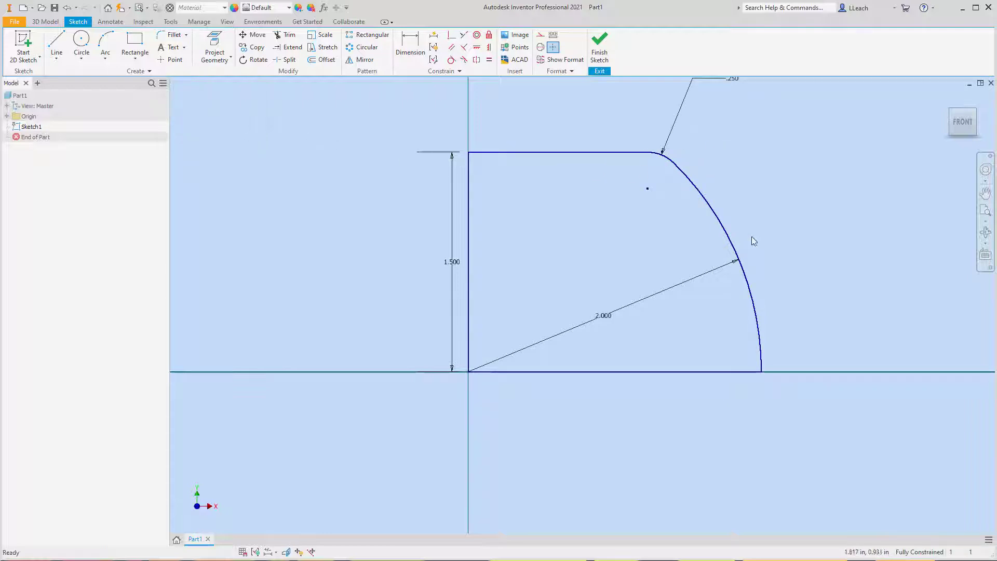
# - Finish the sketch and revolve the profile a full 360 degrees about its vertical line to form a solid dome
pyautogui.moveTo(753, 241); pyautogui.dragTo(747, 261, button='middle')
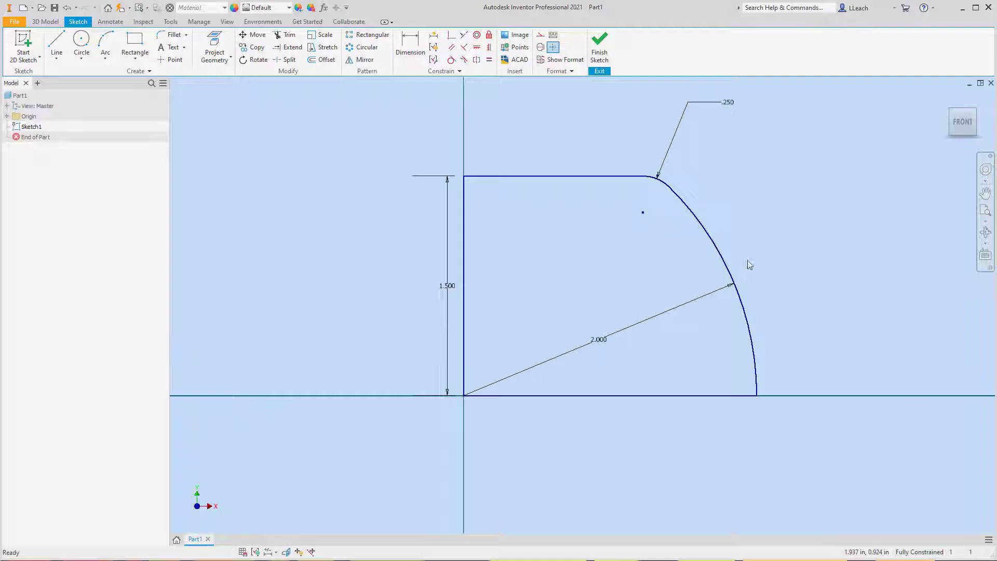
pyautogui.scroll(3, 749, 264)
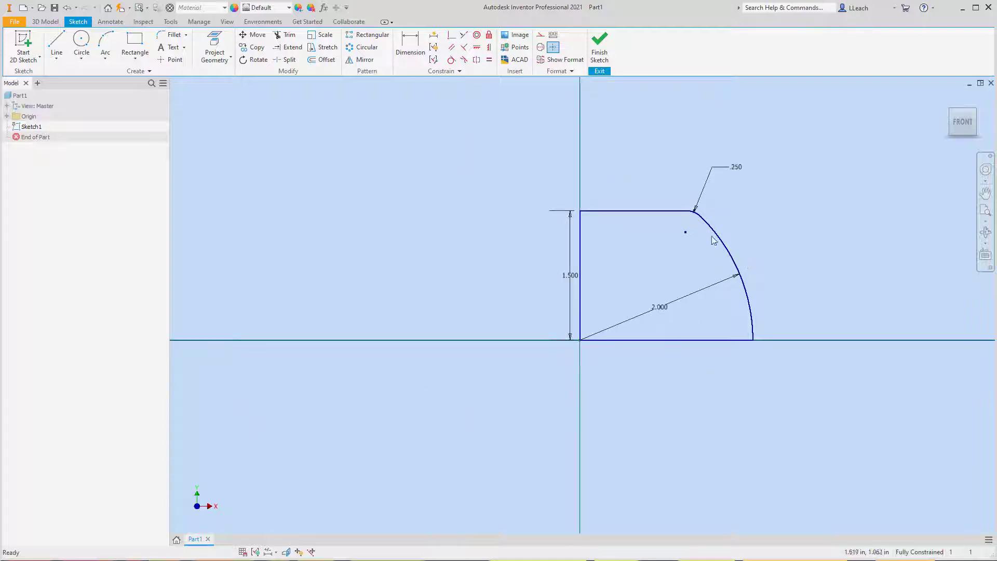
pyautogui.click(601, 62)
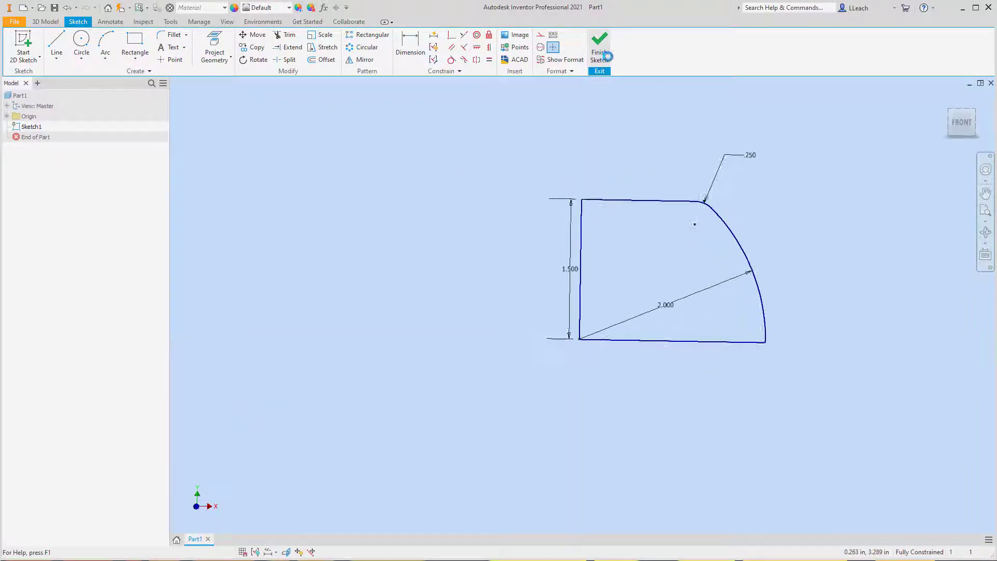
pyautogui.moveTo(708, 261)
pyautogui.mouseDown(button='middle')
pyautogui.moveTo(664, 268)
pyautogui.moveTo(569, 325)
pyautogui.mouseUp(button='middle')
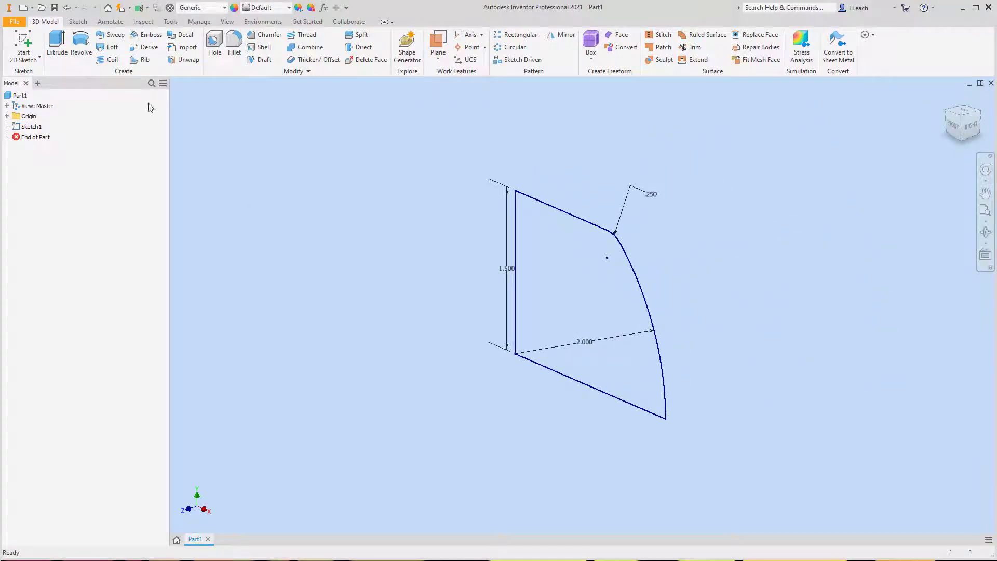
pyautogui.click(81, 47)
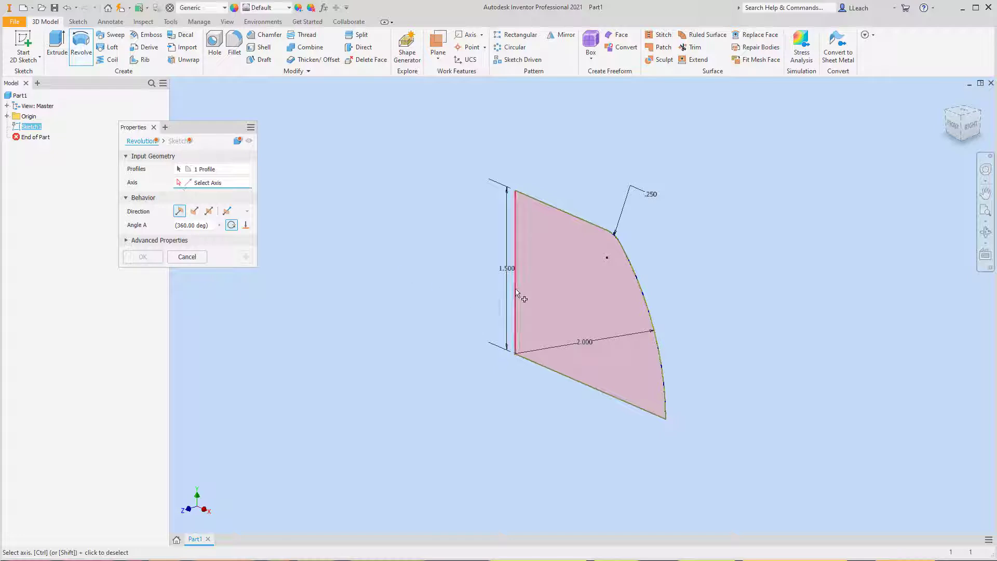
pyautogui.click(515, 249)
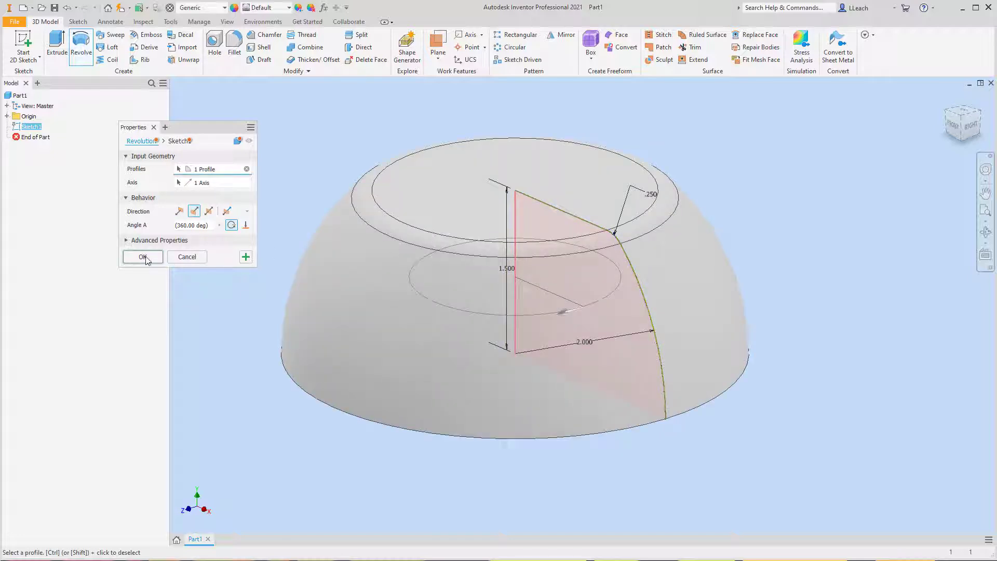
pyautogui.click(142, 257)
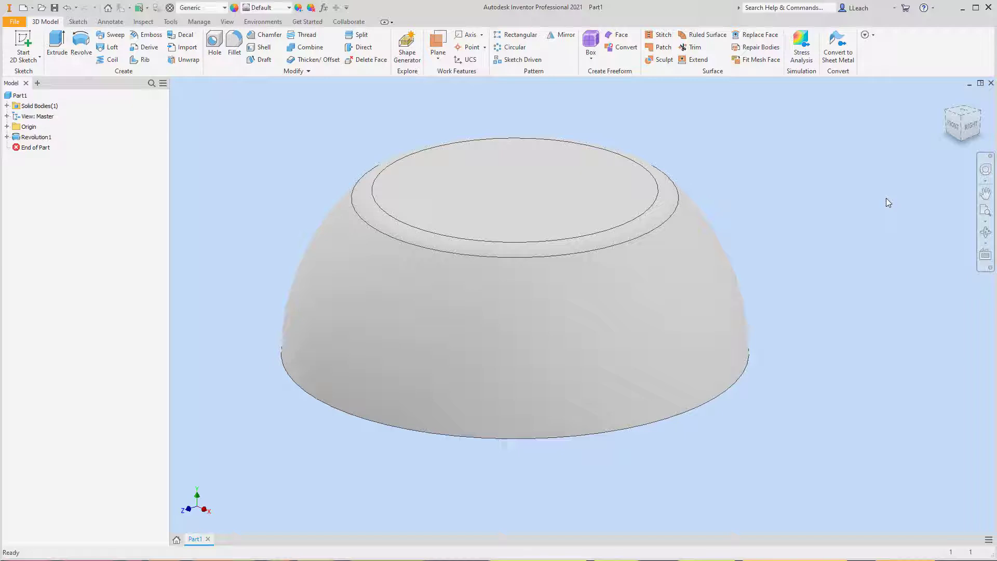
# - Make the origin XY plane visible in the model
pyautogui.press('F2')
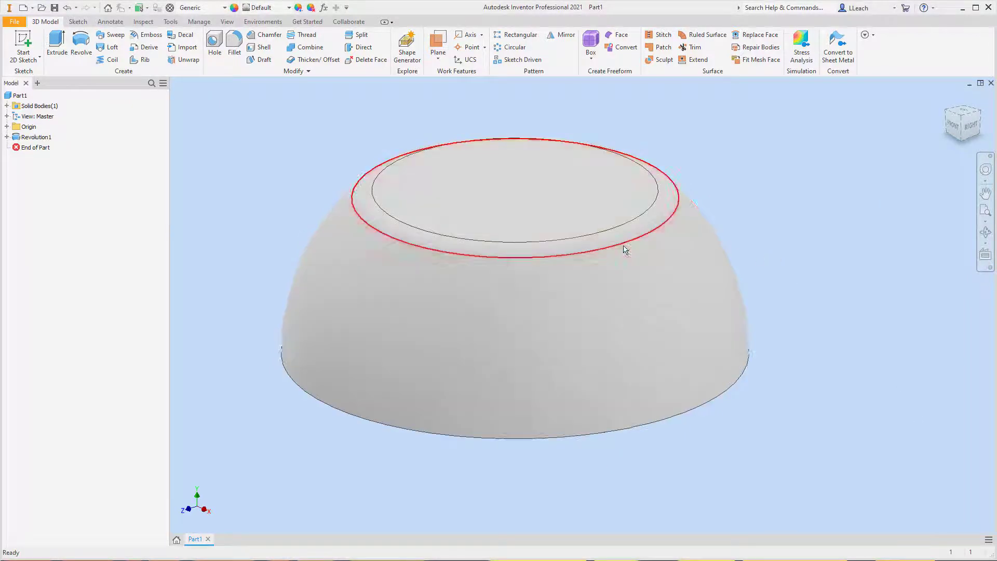
pyautogui.moveTo(623, 247); pyautogui.dragTo(653, 256, button='middle')
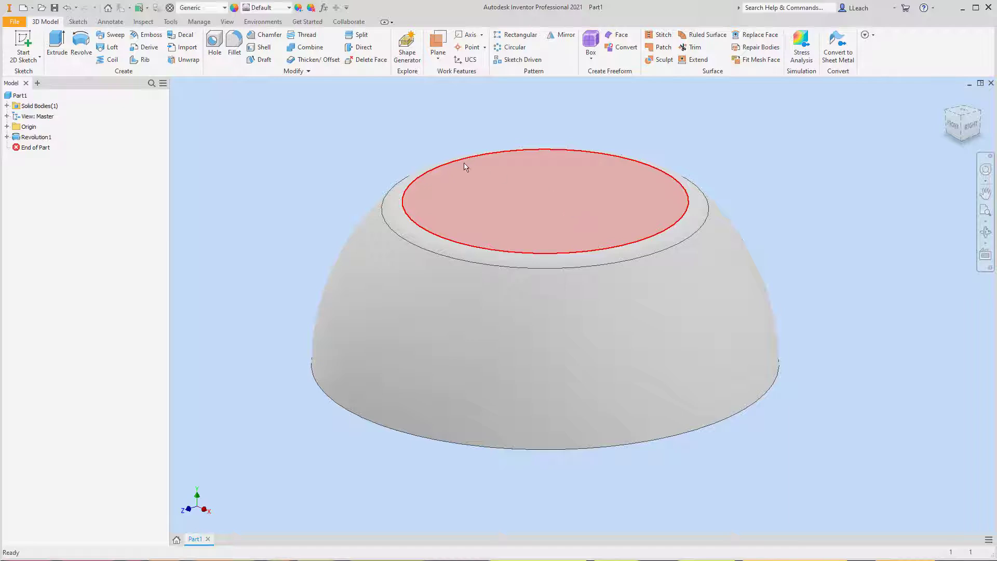
pyautogui.click(7, 127)
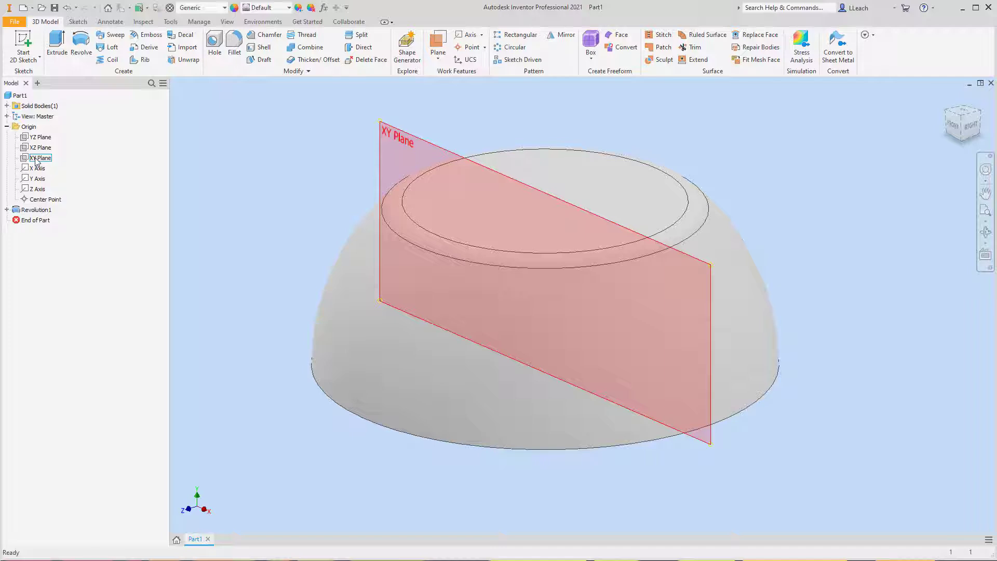
pyautogui.rightClick(36, 159)
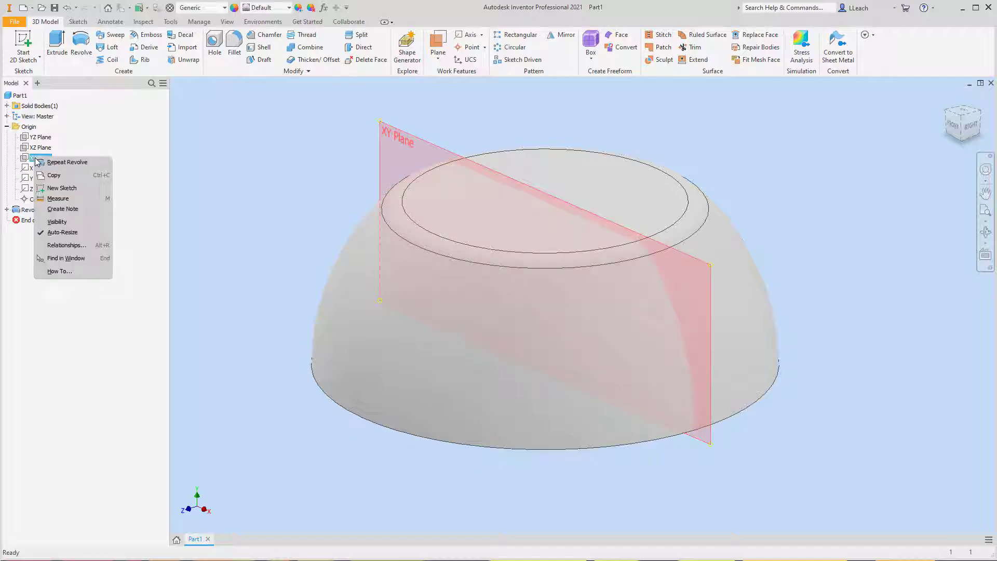
pyautogui.click(58, 222)
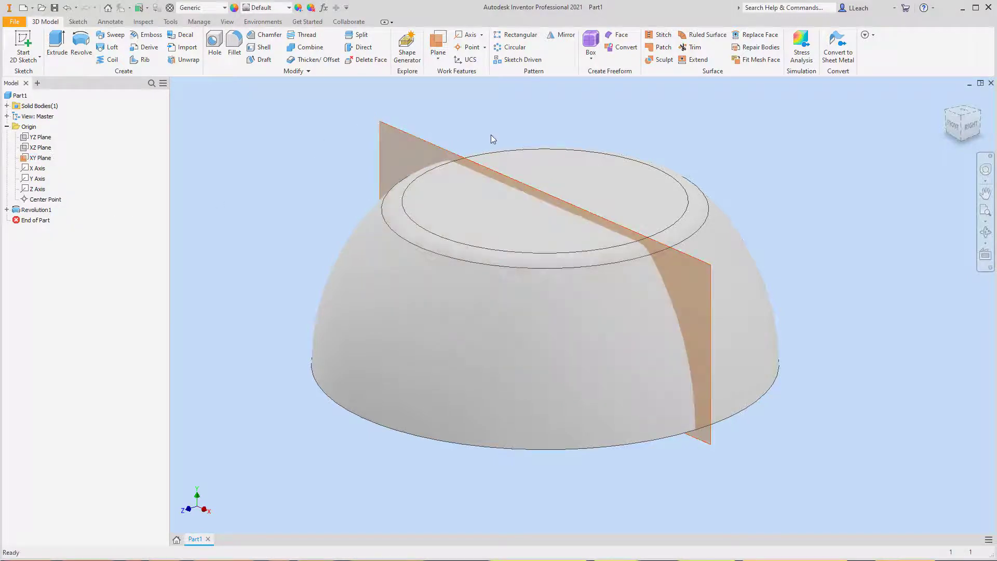
# - Create a work plane offset 2.5 in from the XY plane, in front of the dome
pyautogui.moveTo(492, 138); pyautogui.dragTo(551, 118, button='middle')
pyautogui.scroll(3, 537, 137)
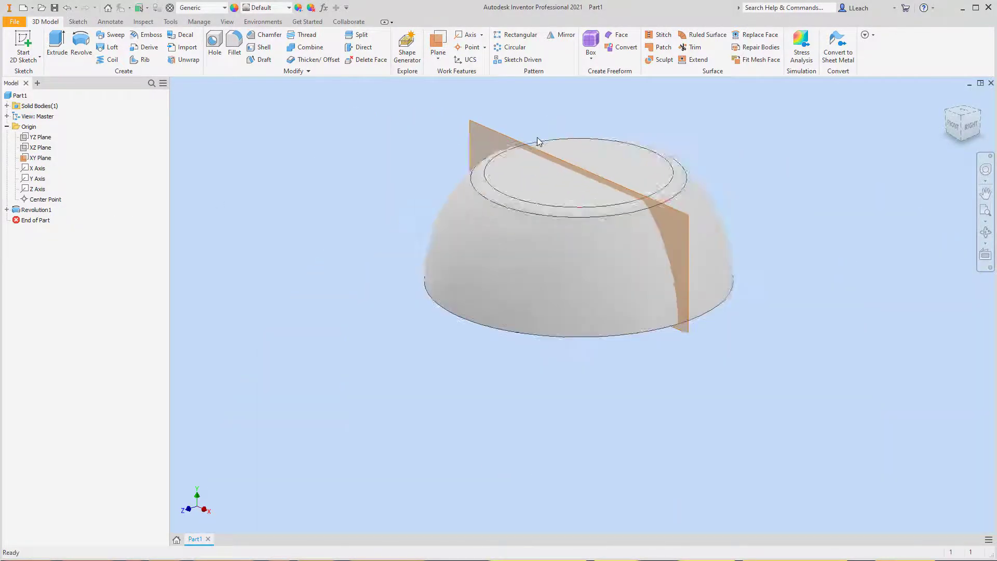
pyautogui.click(441, 61)
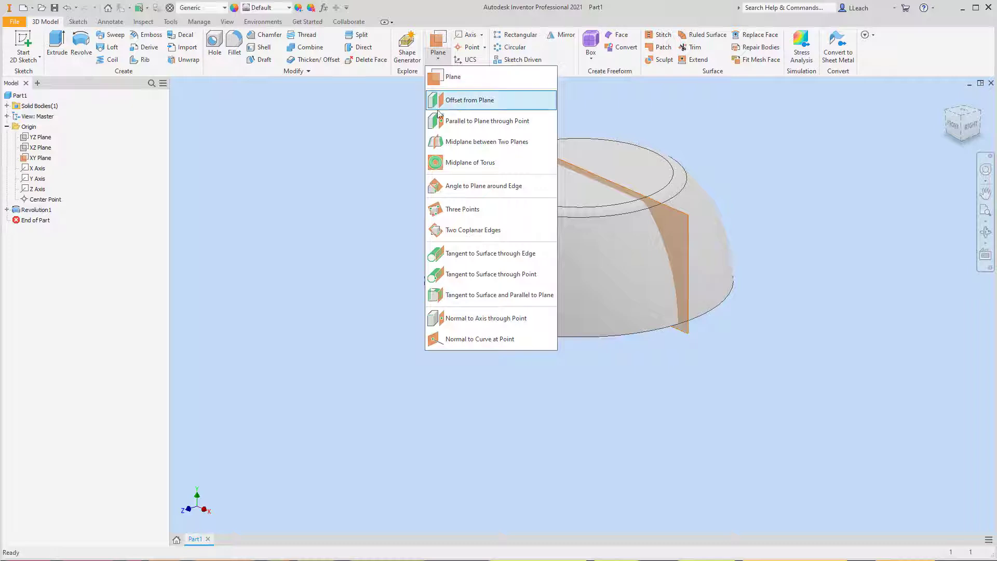
pyautogui.click(467, 101)
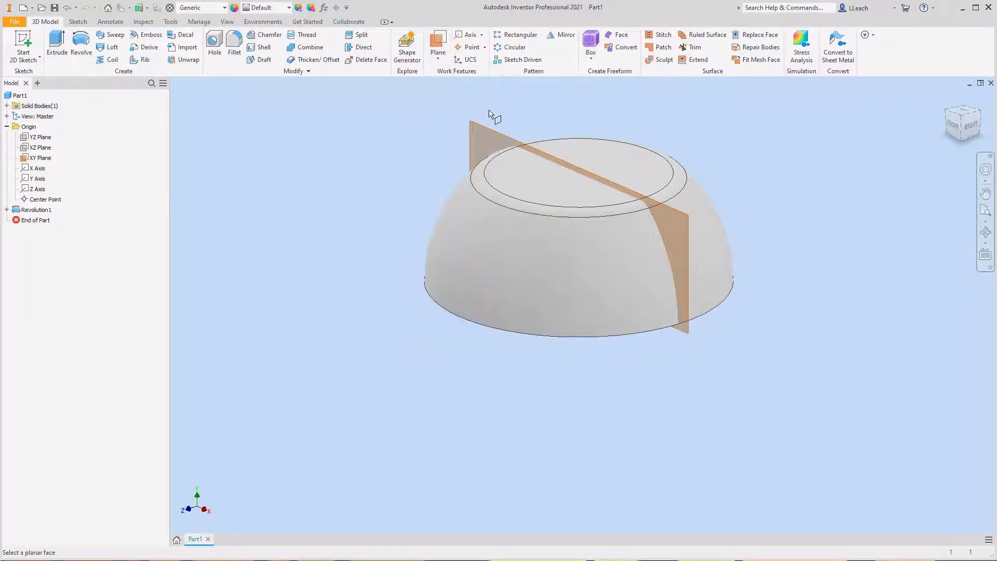
pyautogui.click(494, 130)
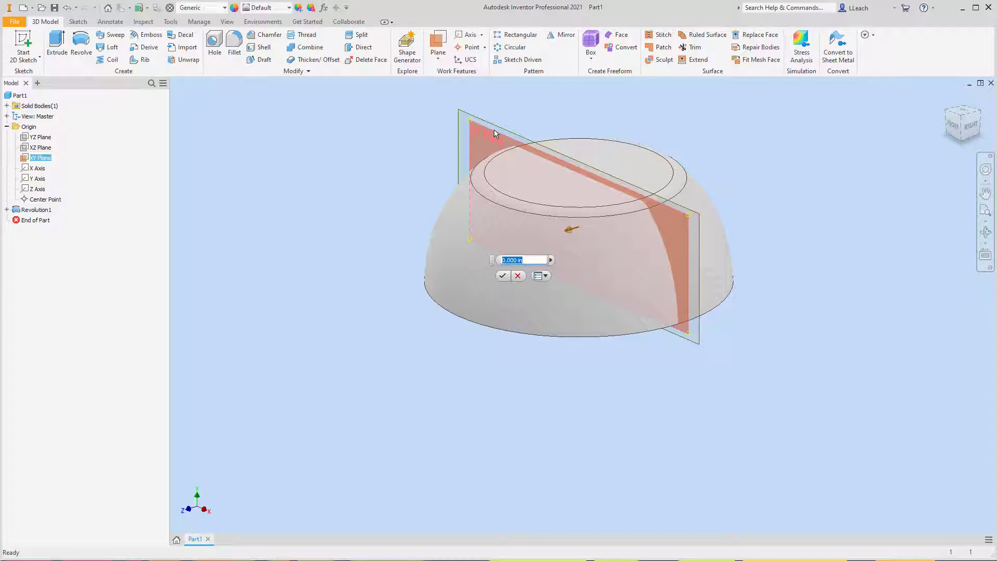
pyautogui.write('2.5')
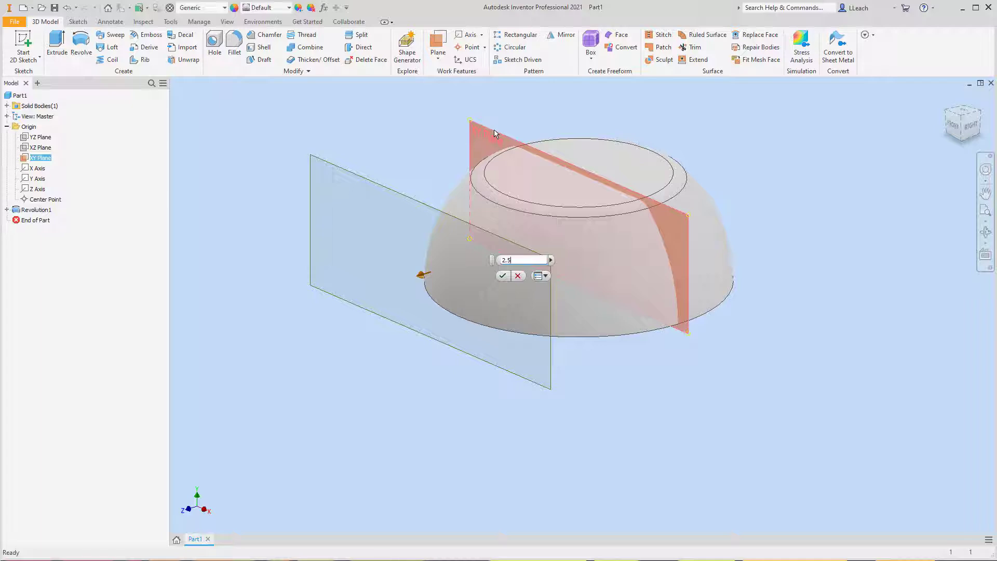
pyautogui.click(502, 275)
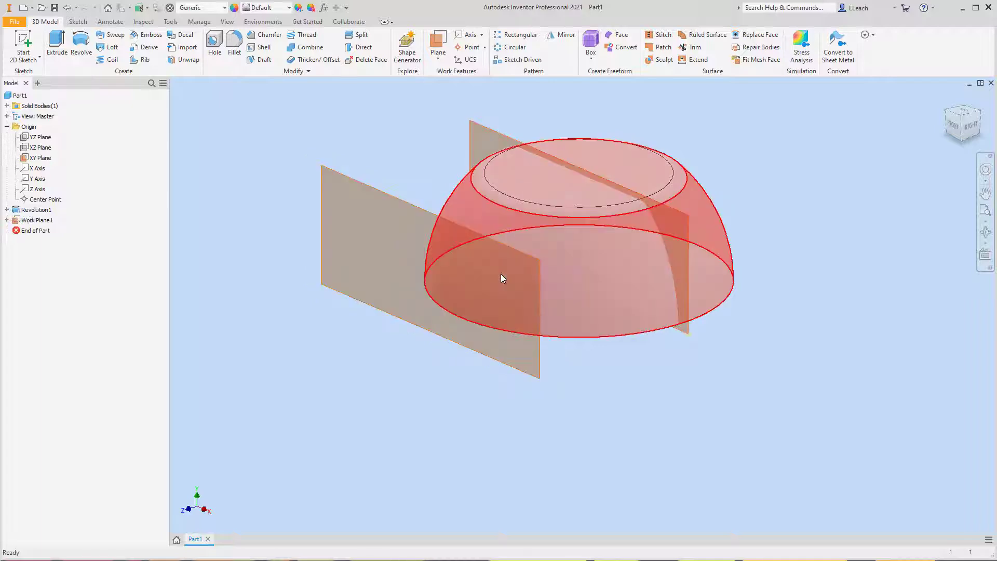
# - Create a second work plane offset 3.5 in from the XY plane
pyautogui.click(438, 58)
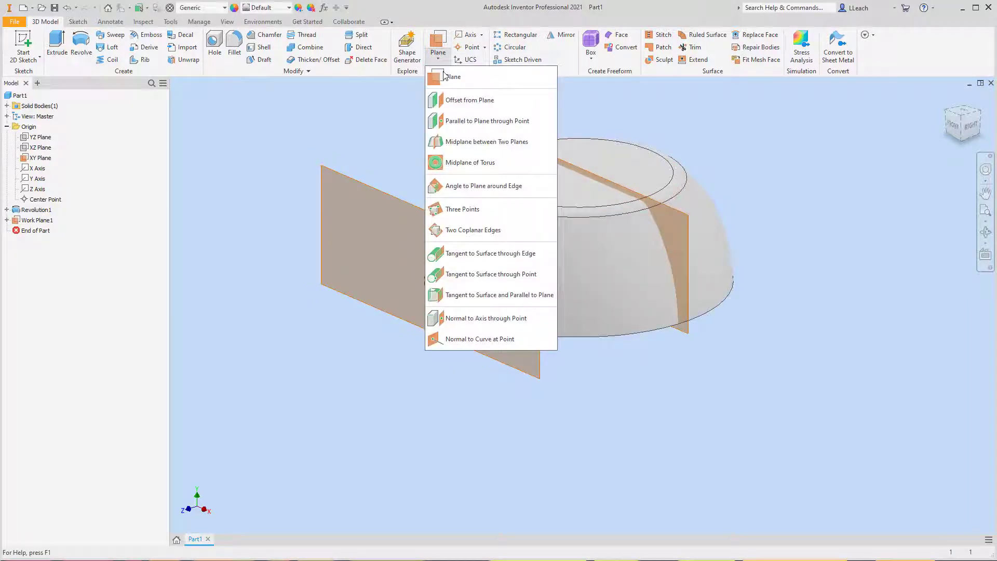
pyautogui.click(457, 100)
pyautogui.click(496, 130)
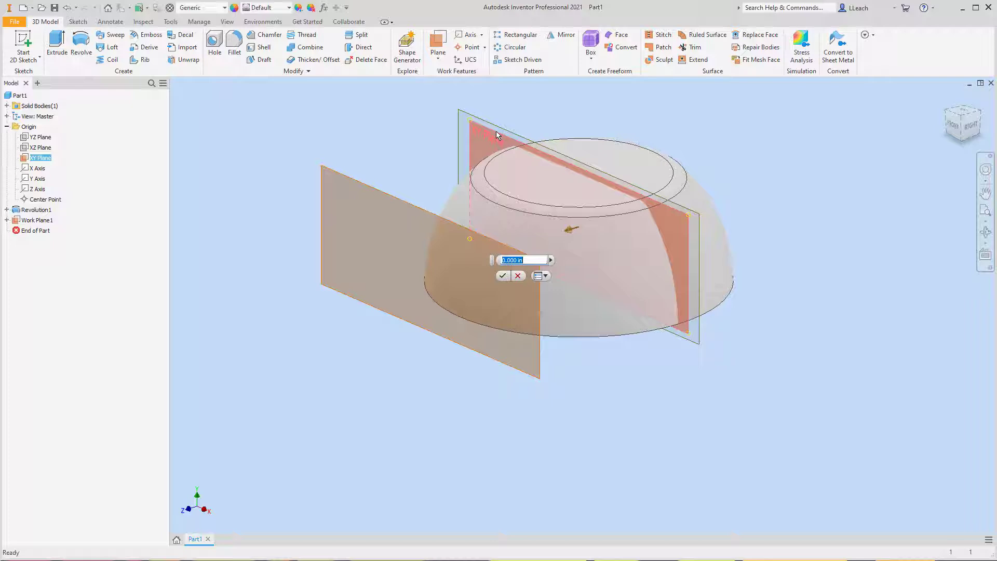
pyautogui.write('3.5')
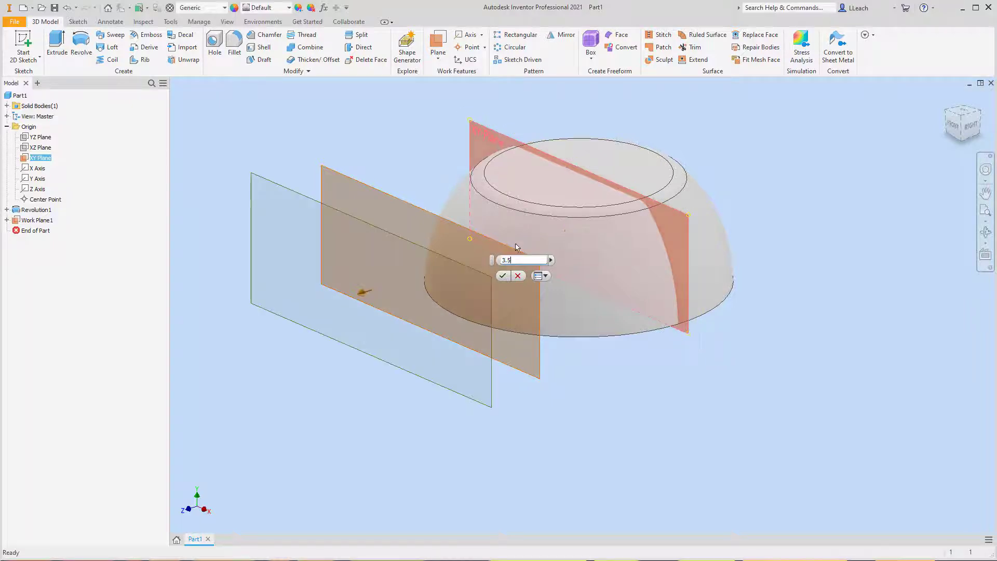
pyautogui.click(502, 275)
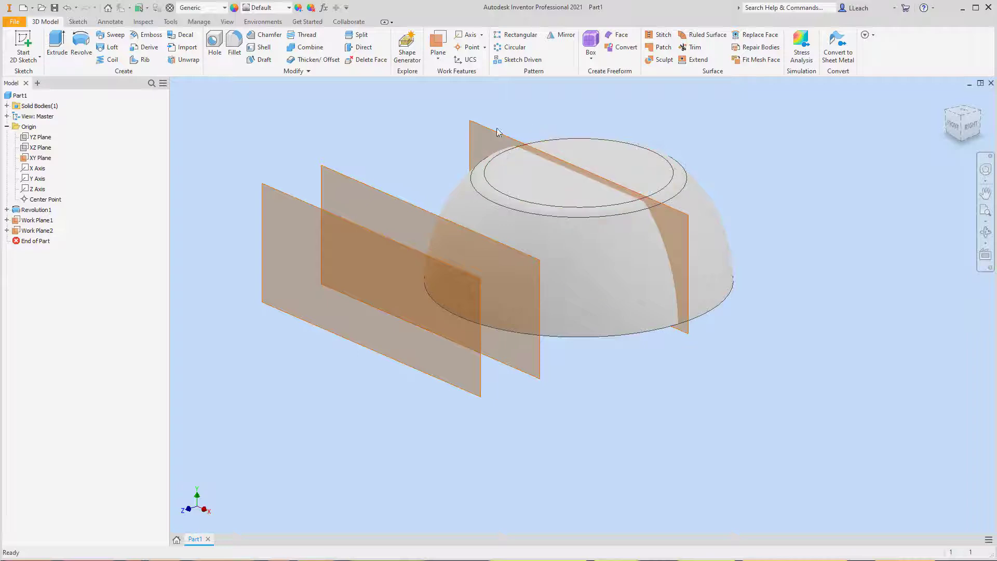
# - Create a third work plane offset 4.25 in from the XY plane
pyautogui.click(437, 56)
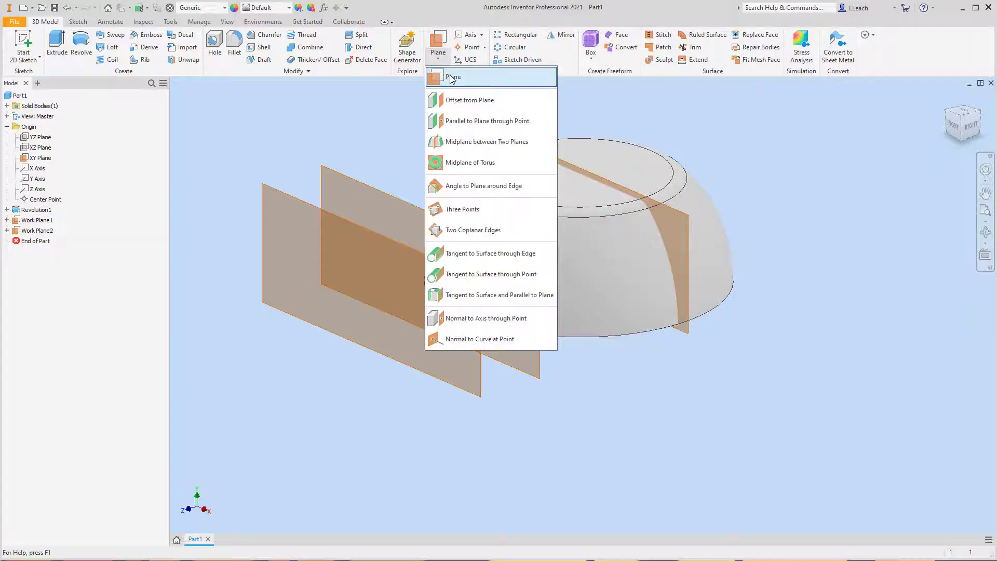
pyautogui.click(459, 100)
pyautogui.click(487, 126)
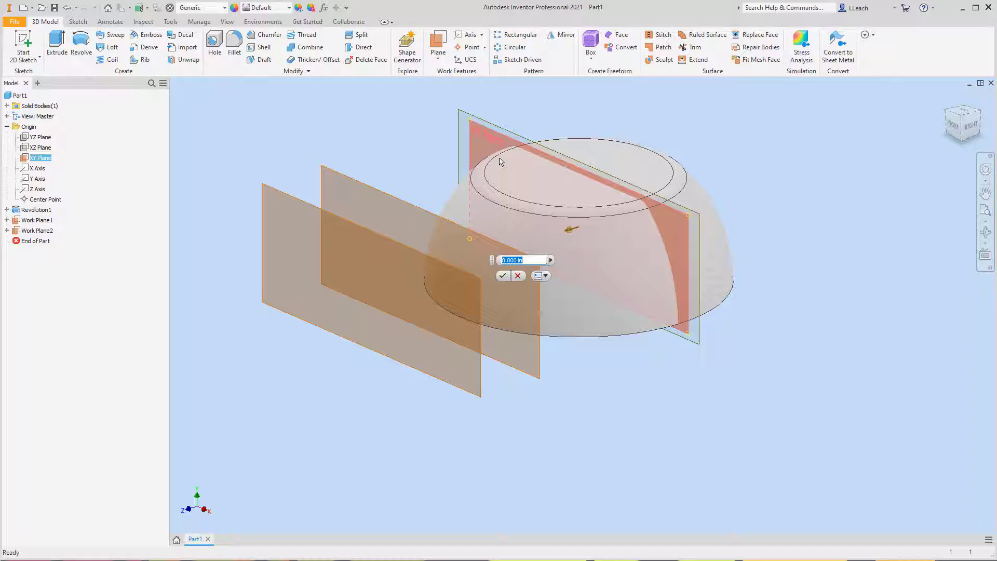
pyautogui.write('4.2')
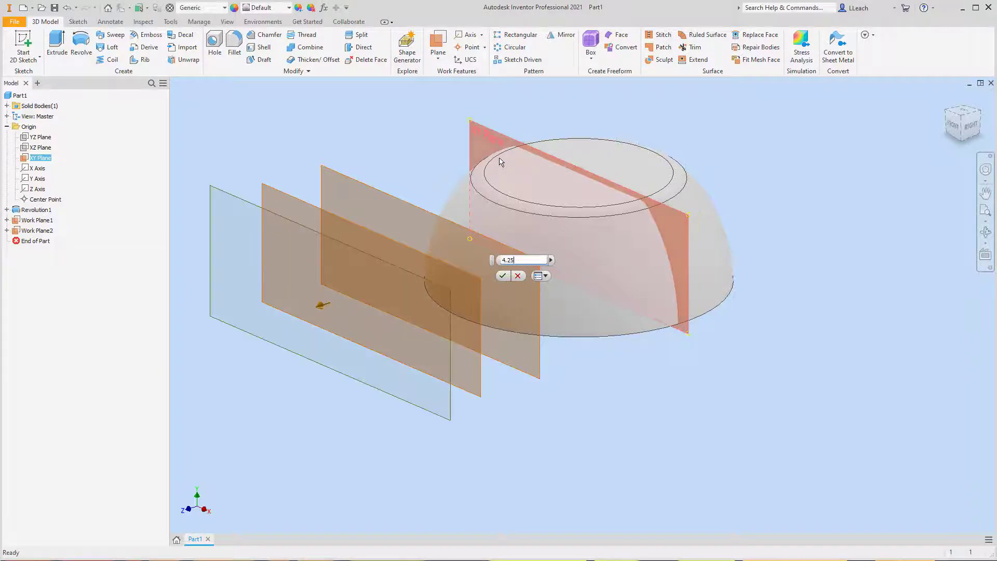
pyautogui.write('5')
pyautogui.click(504, 276)
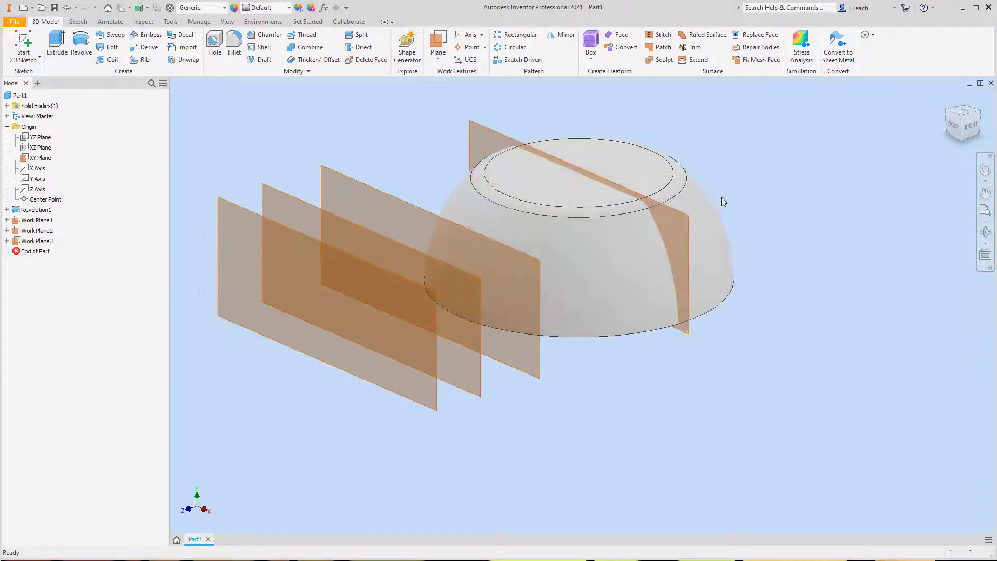
# - Display the model in the Wireframe visual style
pyautogui.moveTo(713, 254); pyautogui.dragTo(774, 261, button='middle')
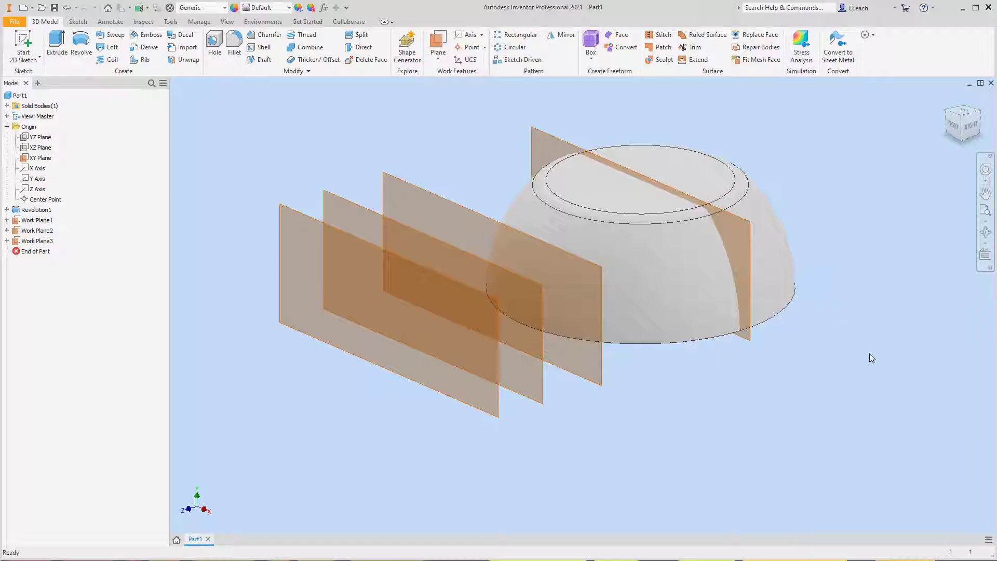
pyautogui.click(227, 21)
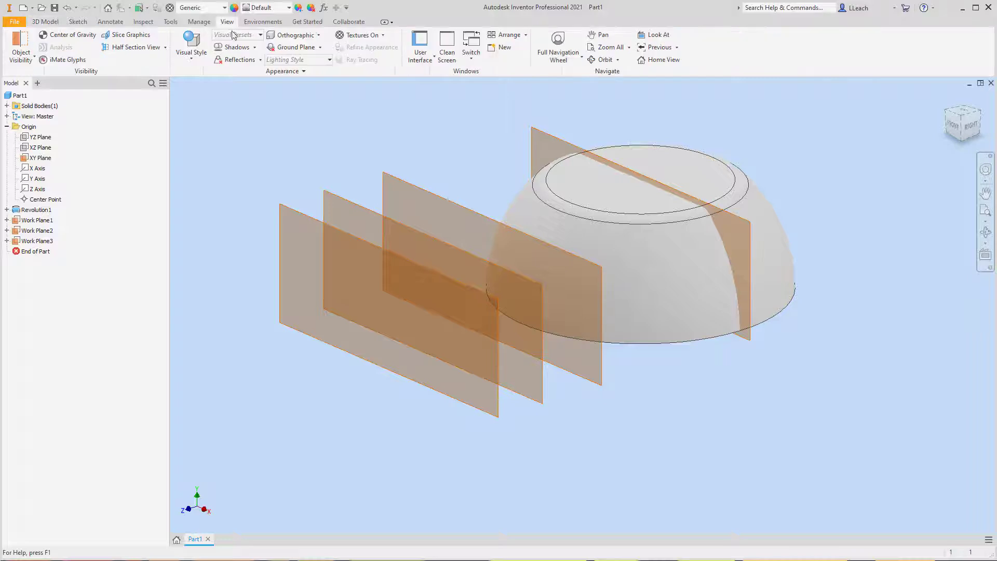
pyautogui.click(191, 59)
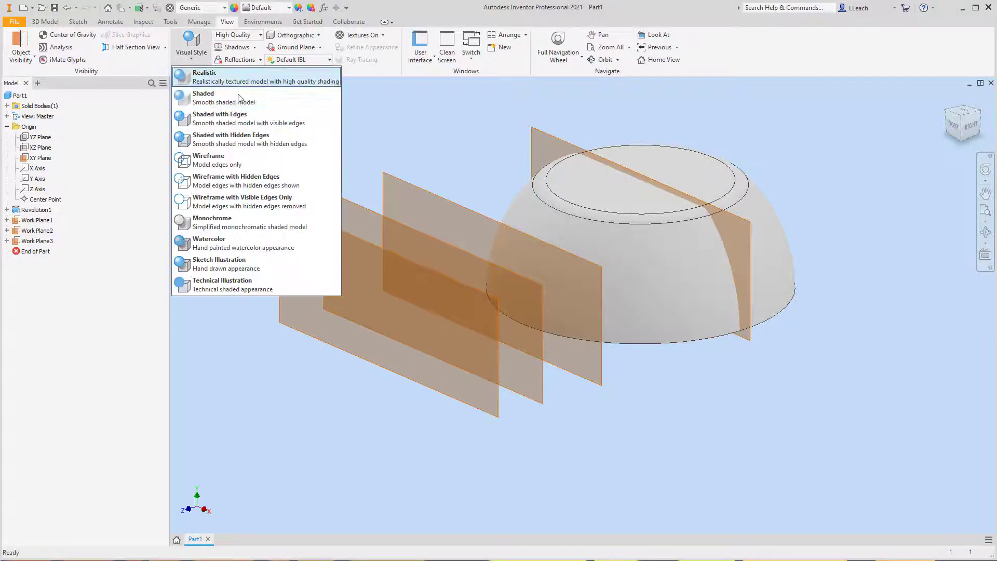
pyautogui.click(215, 164)
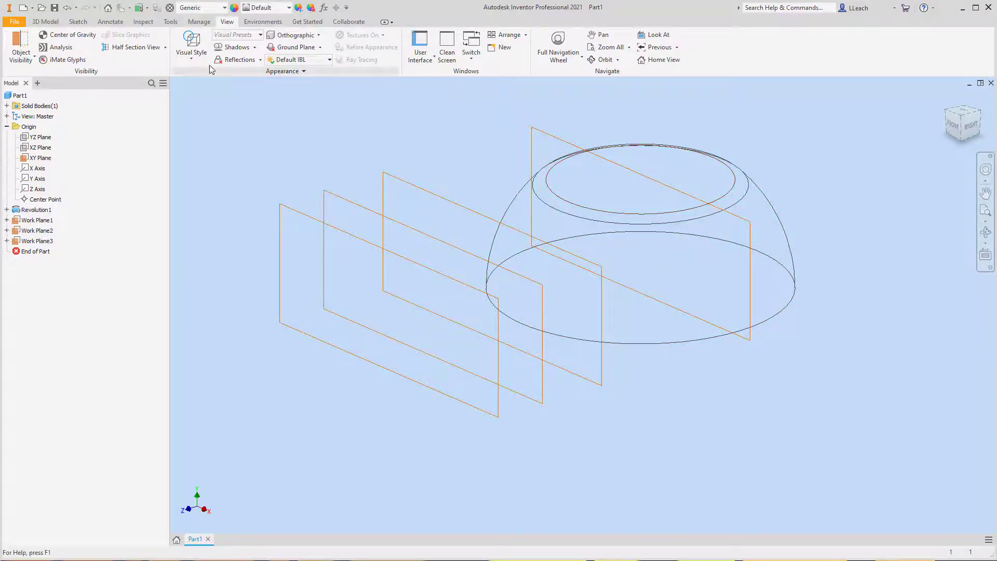
# - Start a 2D sketch on the origin XY plane
pyautogui.click(46, 22)
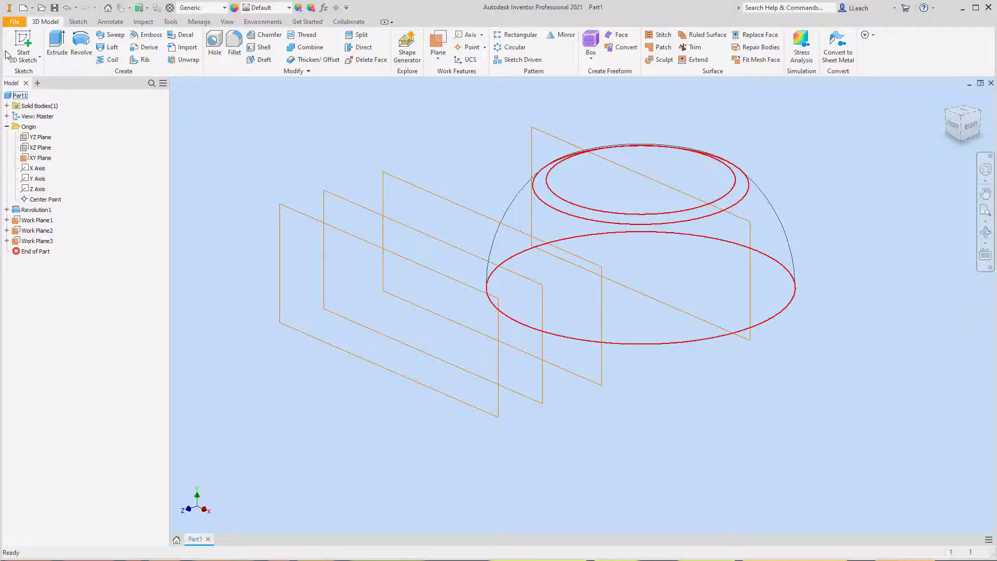
pyautogui.click(24, 59)
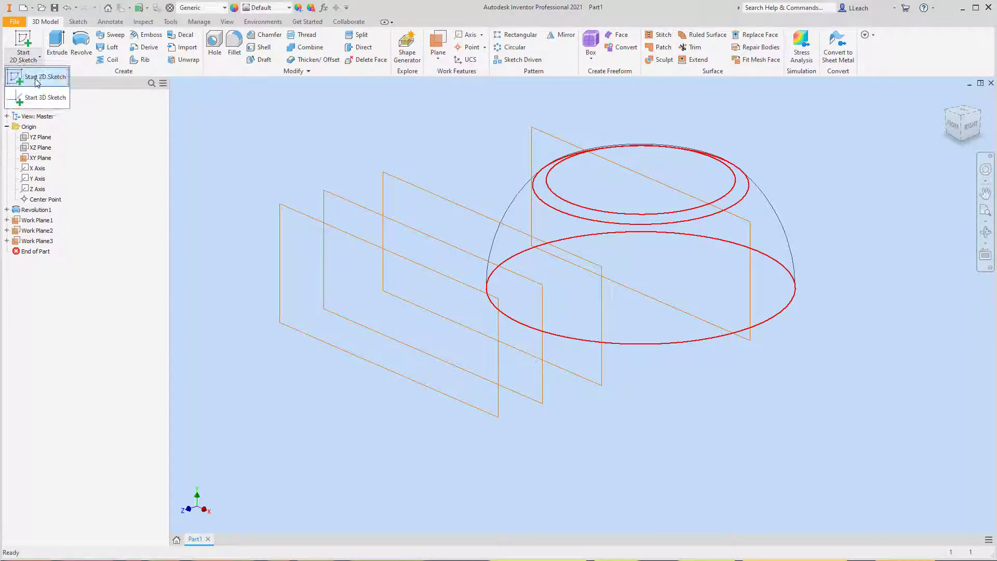
pyautogui.click(36, 78)
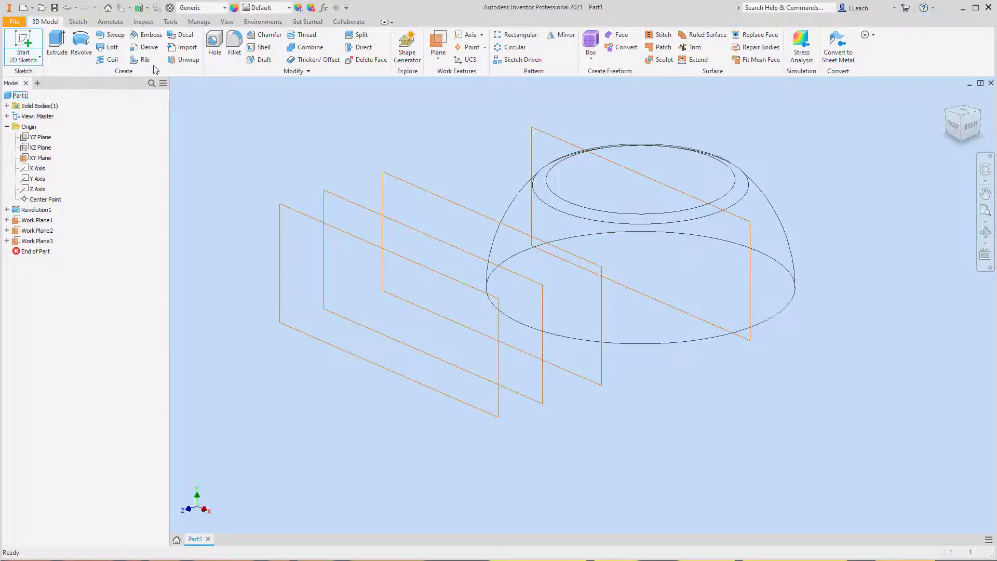
pyautogui.click(546, 133)
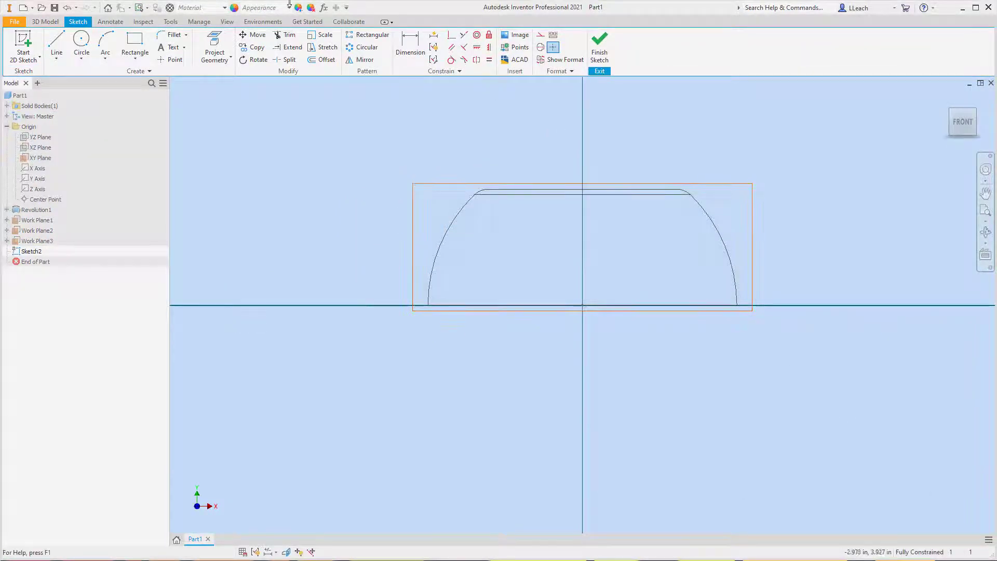
# - Draw a two-point rectangle 1.5 in wide and 0.5 in high, with its lower-left corner at the origin
pyautogui.click(135, 58)
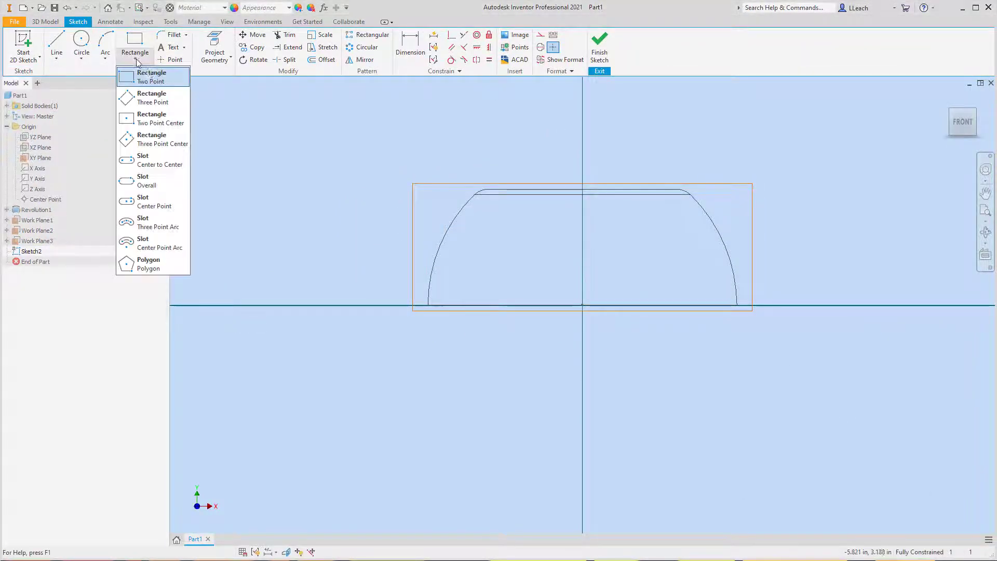
pyautogui.click(157, 82)
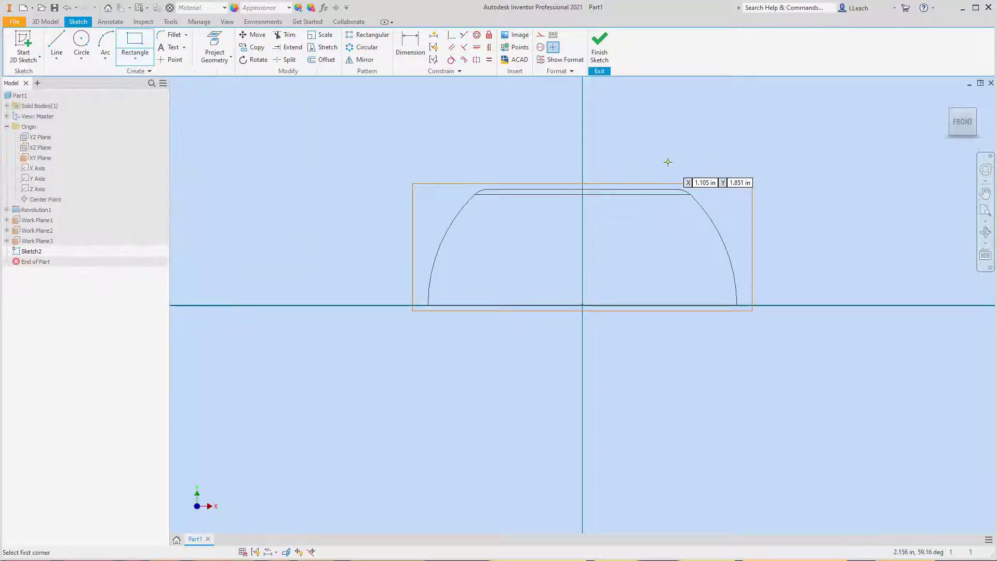
pyautogui.click(582, 305)
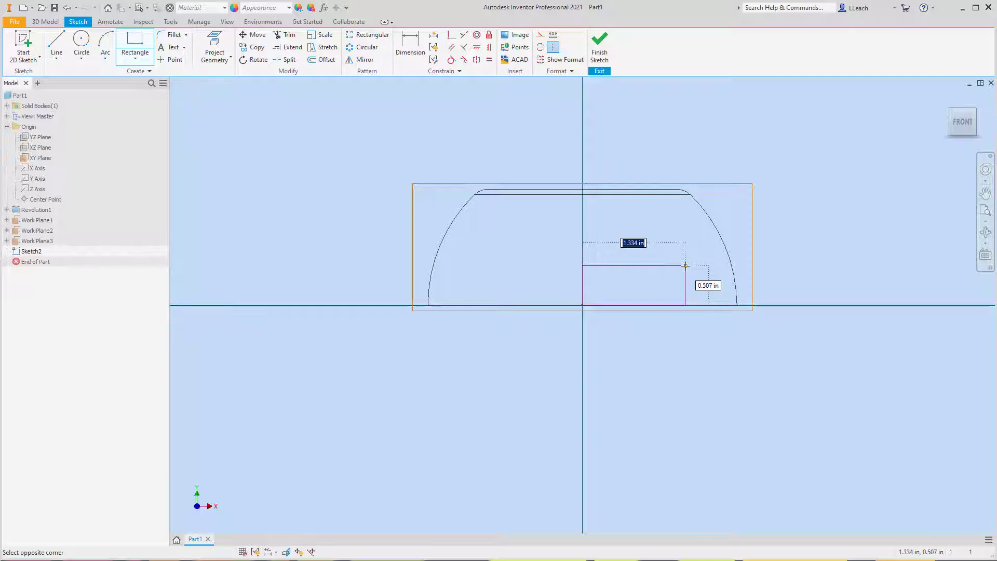
pyautogui.write('1.5')
pyautogui.press('Tab')
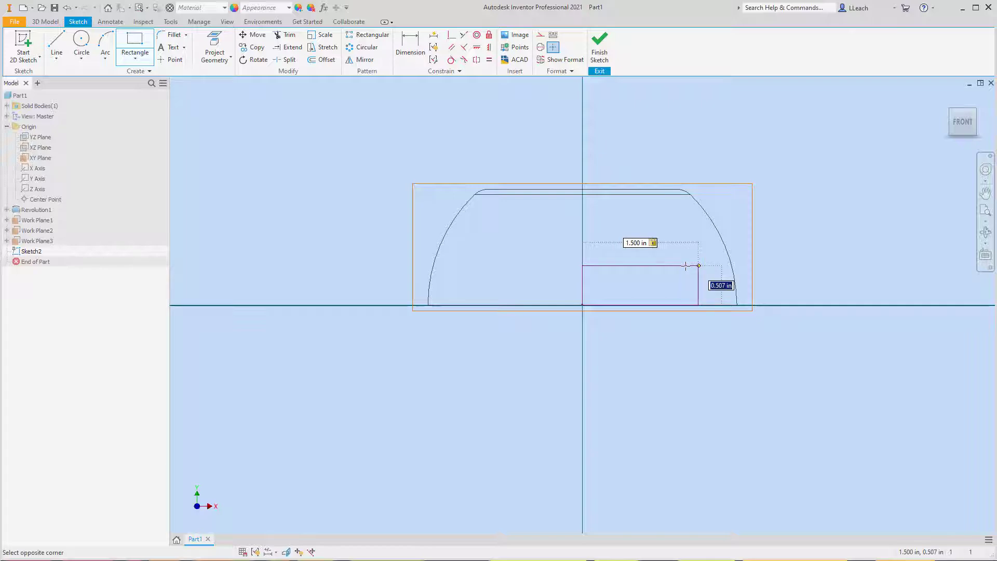
pyautogui.write('.5')
pyautogui.press('Tab')
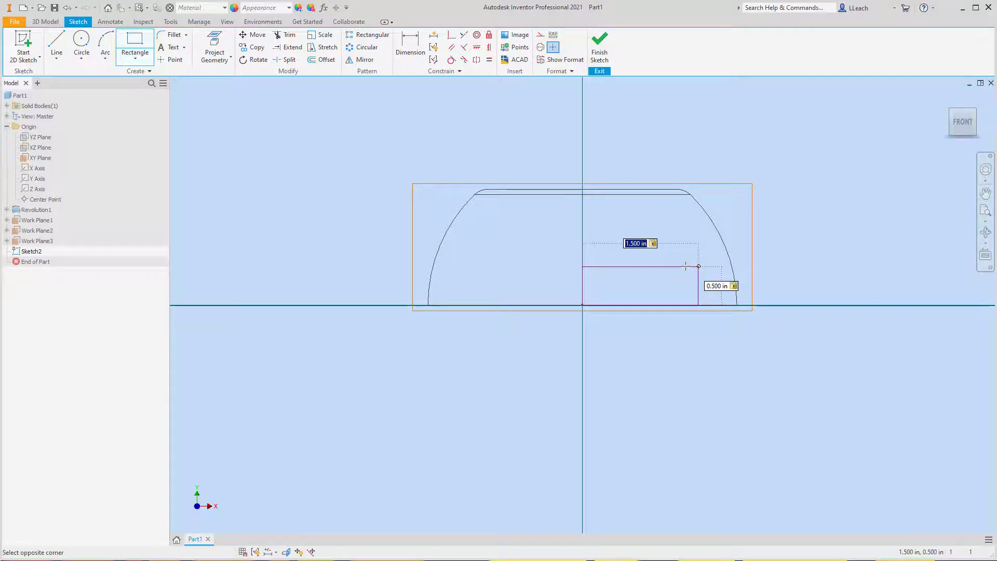
pyautogui.press('Return')
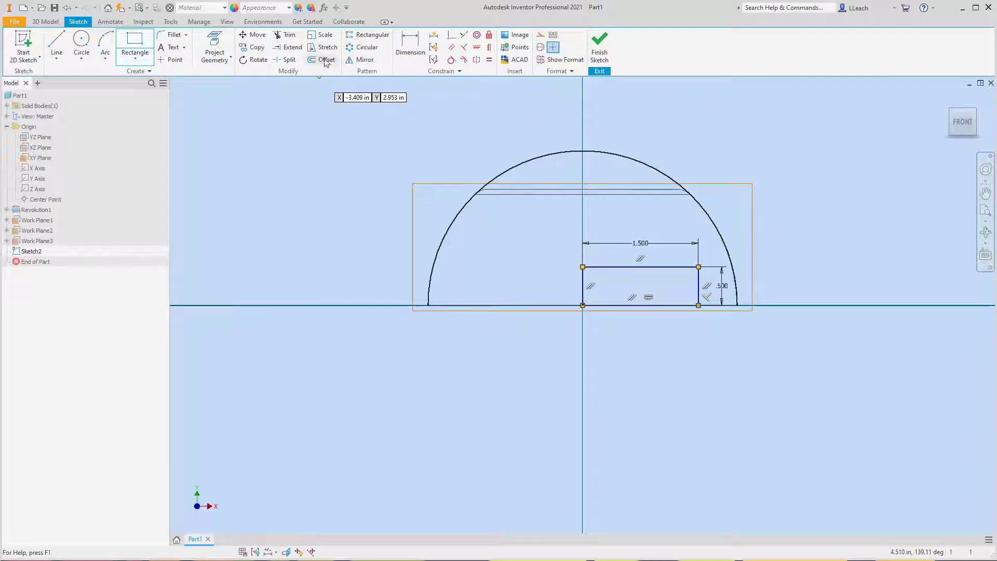
# - Fillet both upper corners of the rectangle with a 0.25 in radius and finish the sketch
pyautogui.click(175, 36)
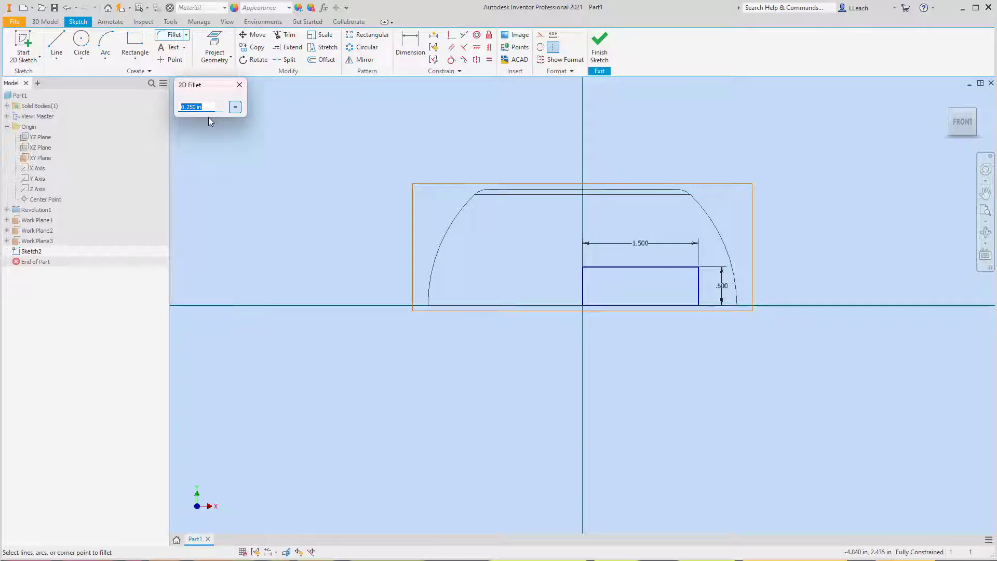
pyautogui.click(583, 283)
pyautogui.click(603, 267)
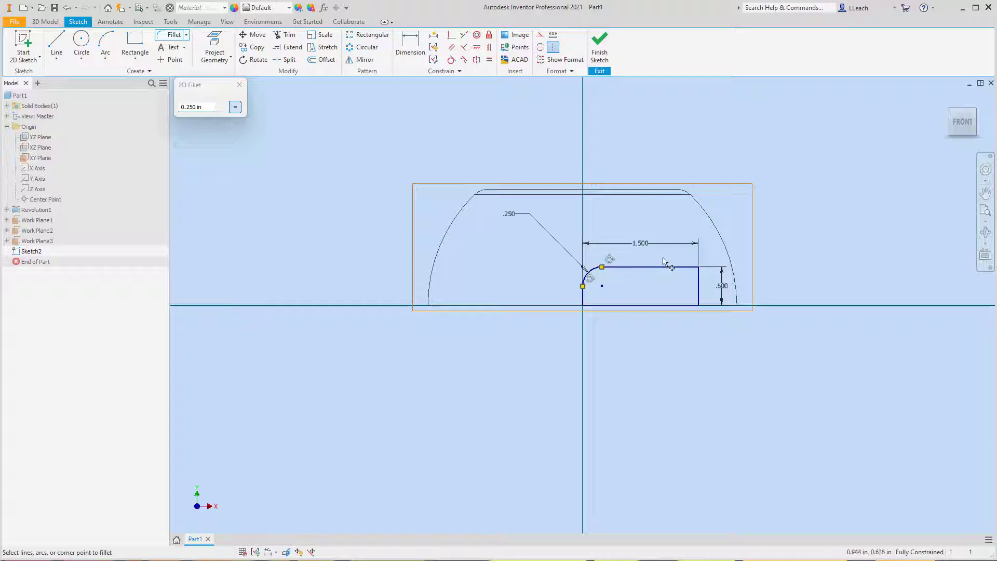
pyautogui.click(673, 267)
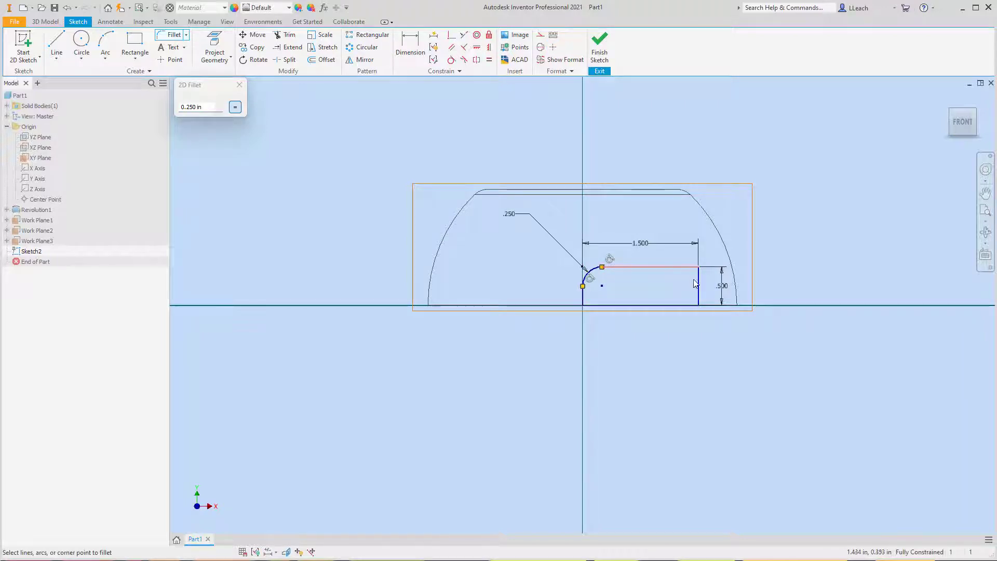
pyautogui.click(699, 286)
pyautogui.click(248, 84)
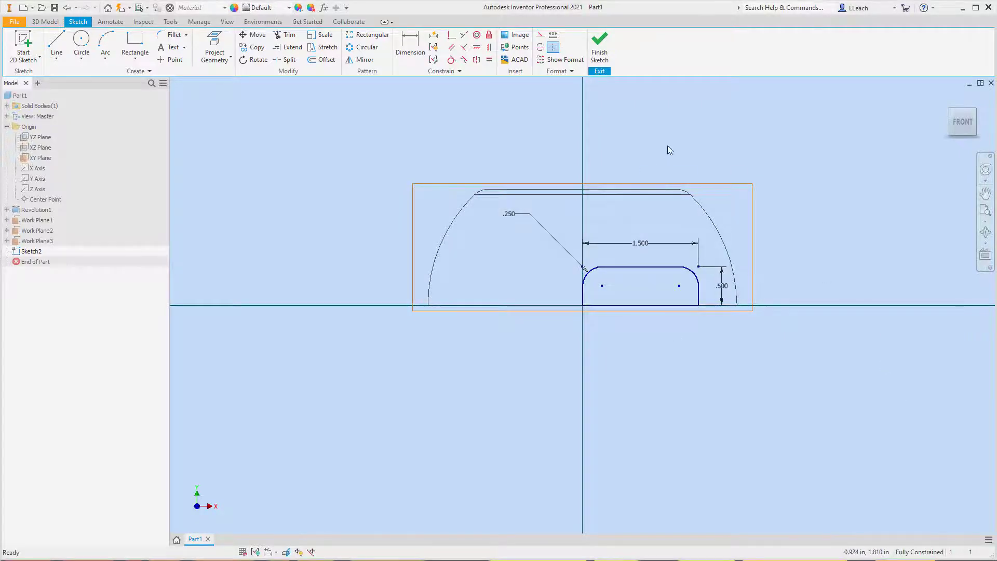
pyautogui.click(601, 49)
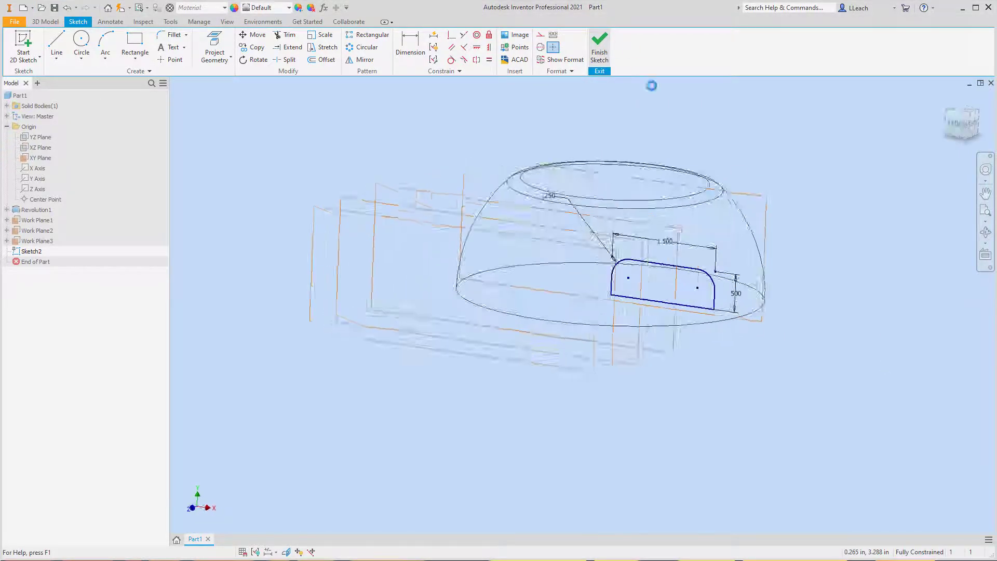
# - Start a 2D sketch on the work plane nearest the dome, offset 2.5 in from the XY plane
pyautogui.click(31, 59)
pyautogui.click(37, 78)
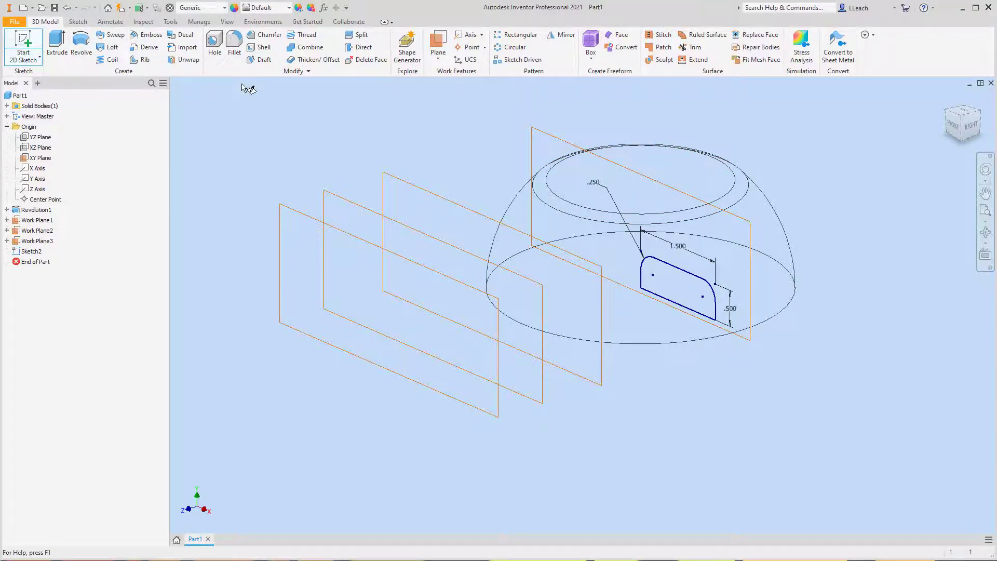
pyautogui.click(463, 211)
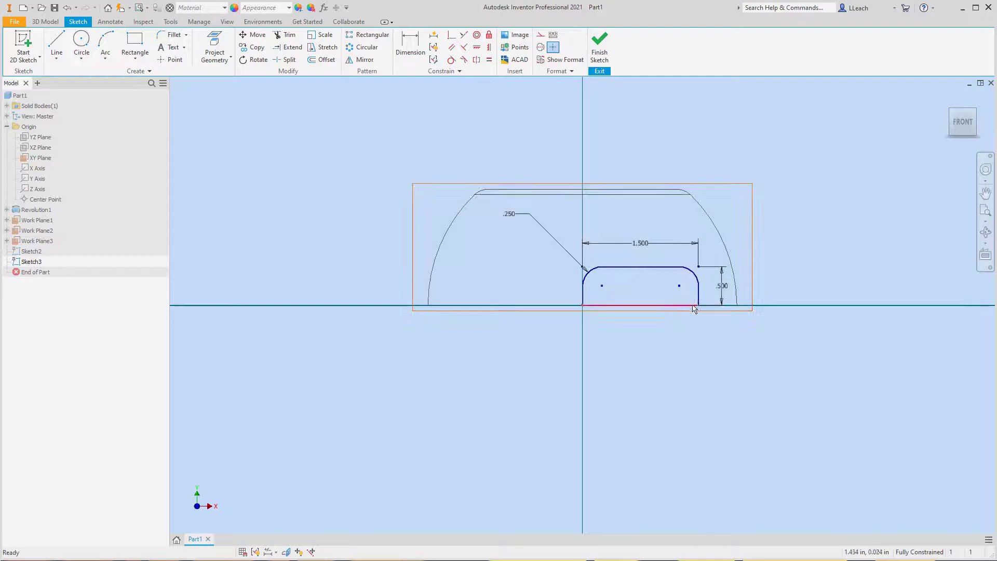
pyautogui.scroll(-2, 696, 297)
pyautogui.scroll(4, 696, 297)
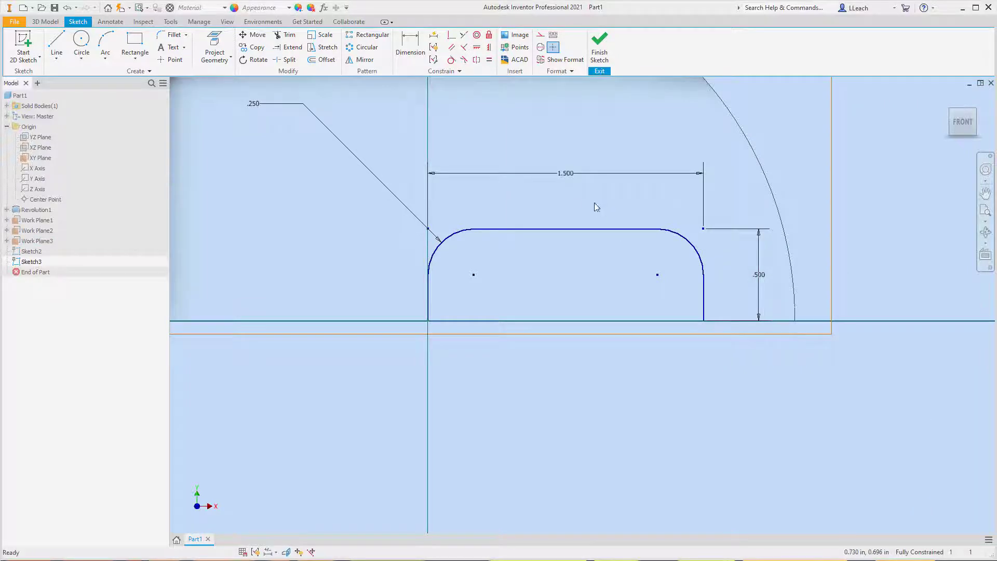
pyautogui.click(137, 62)
pyautogui.click(144, 81)
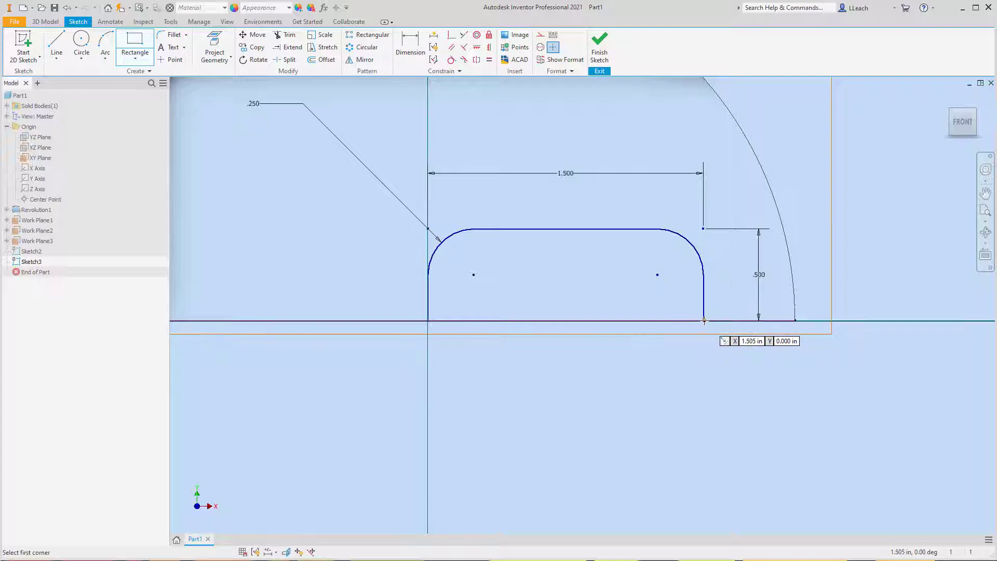
pyautogui.rightClick(615, 262)
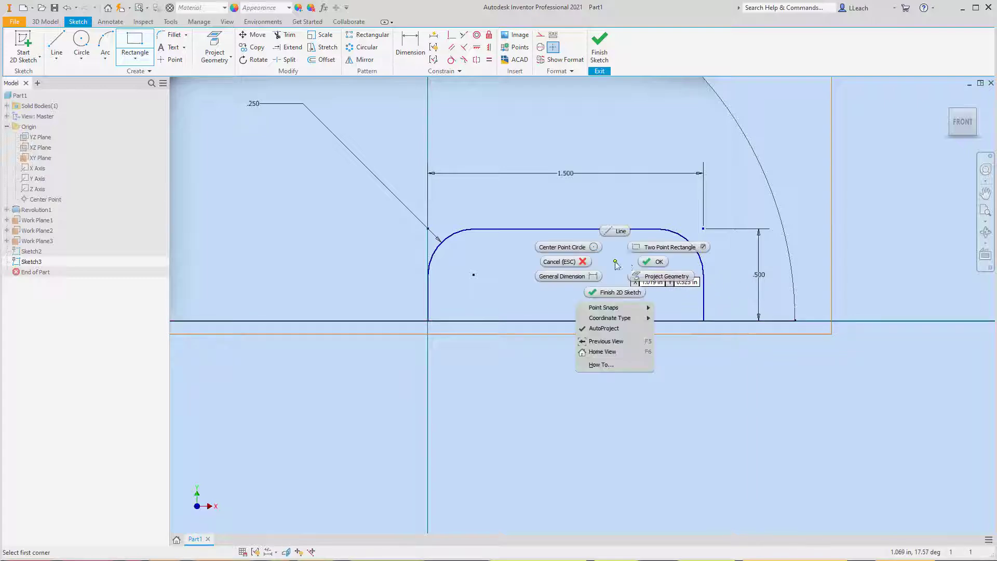
pyautogui.click(653, 262)
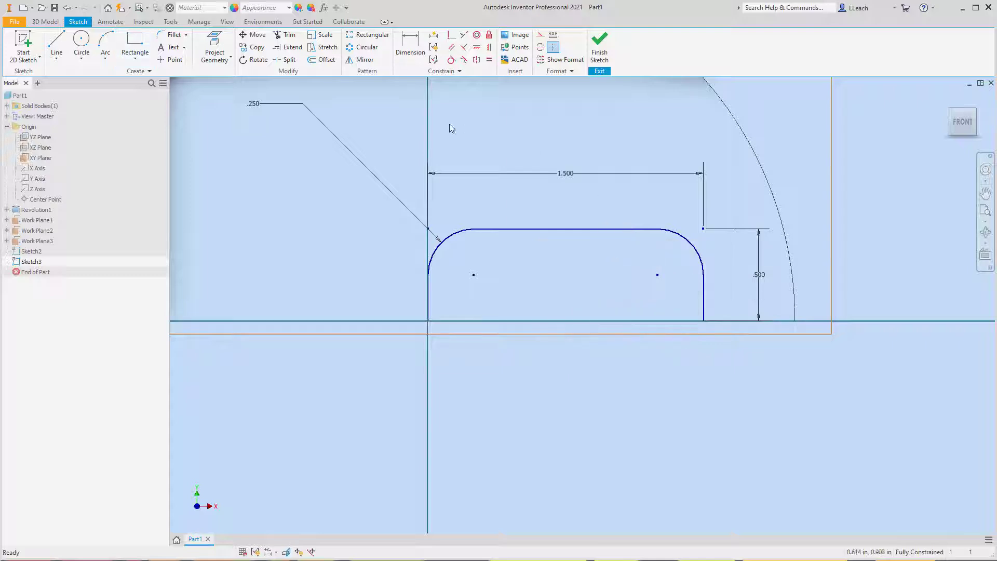
# - Project the bottom edge of the rounded XY-plane profile into the current sketch
pyautogui.click(220, 60)
pyautogui.click(247, 80)
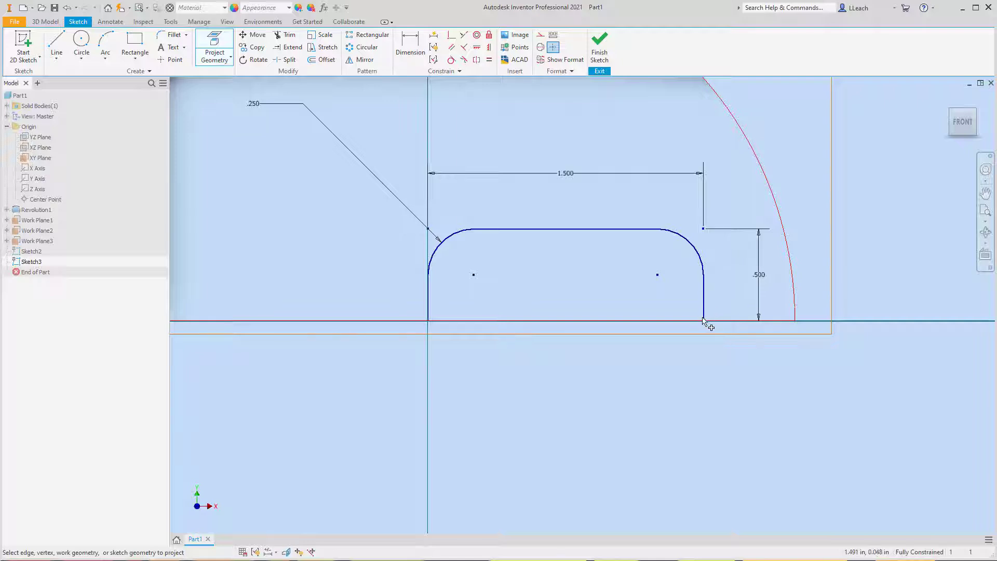
pyautogui.click(974, 113)
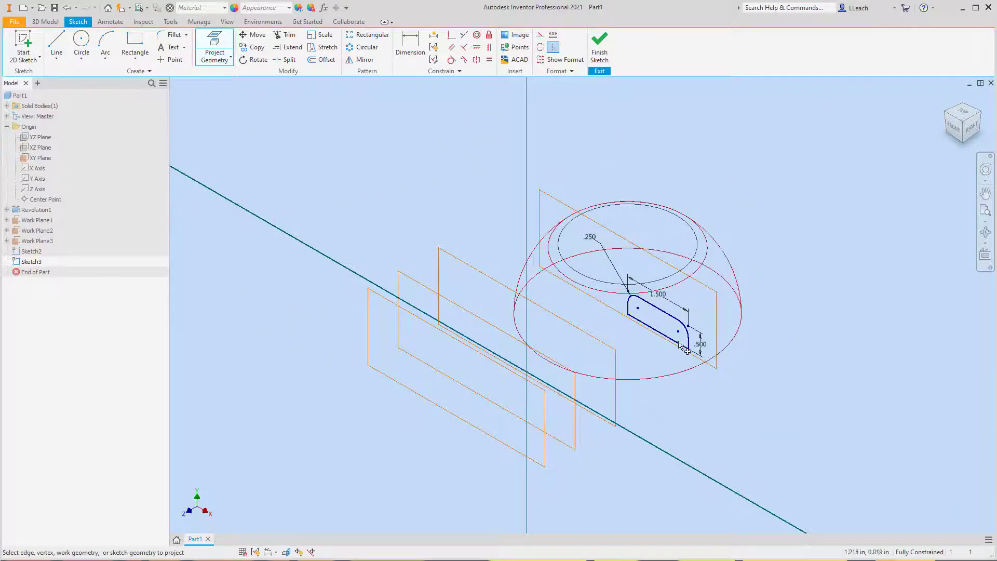
pyautogui.scroll(-4, 695, 349)
pyautogui.scroll(5, 692, 345)
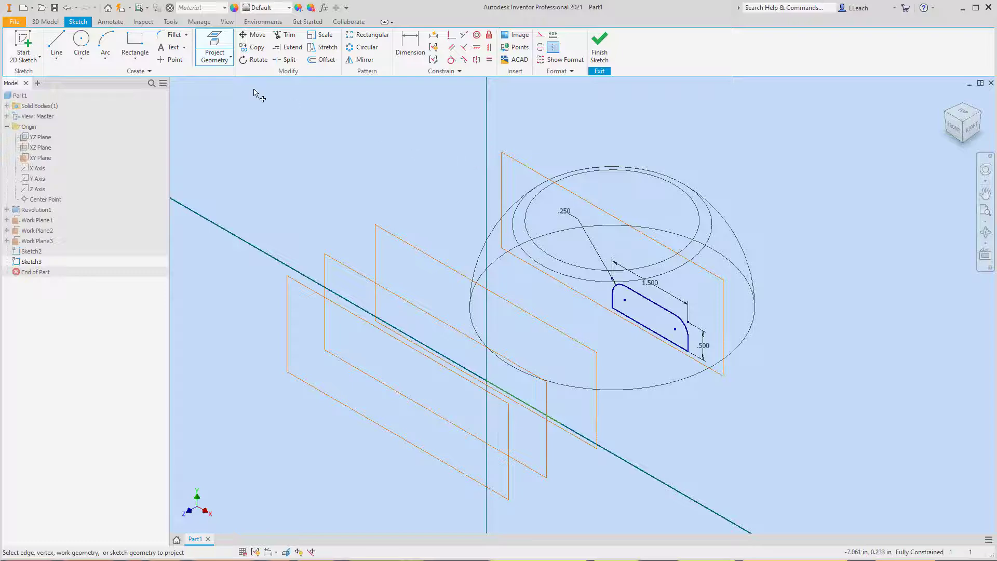
pyautogui.click(954, 130)
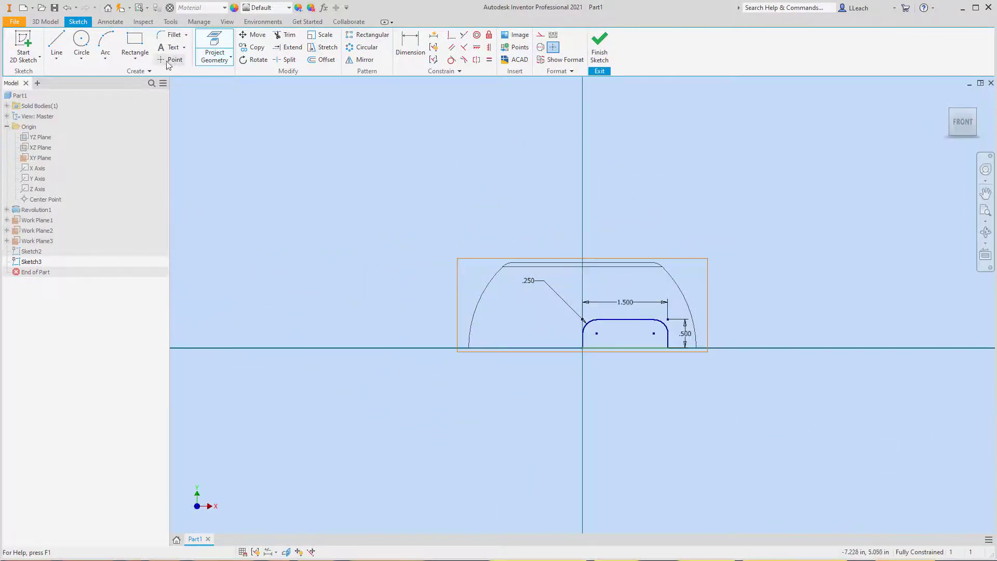
# - Draw a two-point rectangle 1.4 in wide and 0.5 in high, extending up and left from the projected edge's right end
pyautogui.click(135, 57)
pyautogui.click(150, 76)
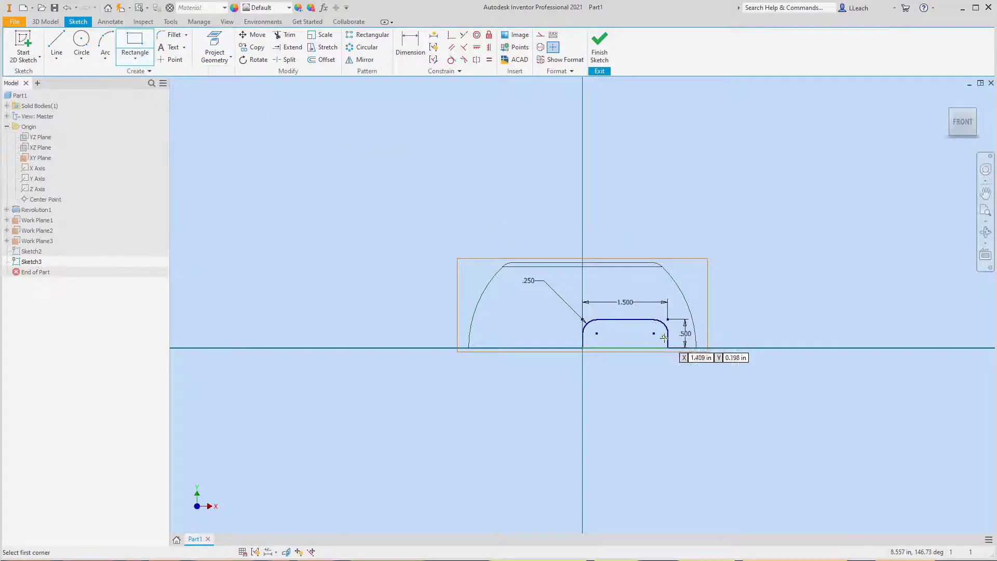
pyautogui.scroll(-5, 664, 337)
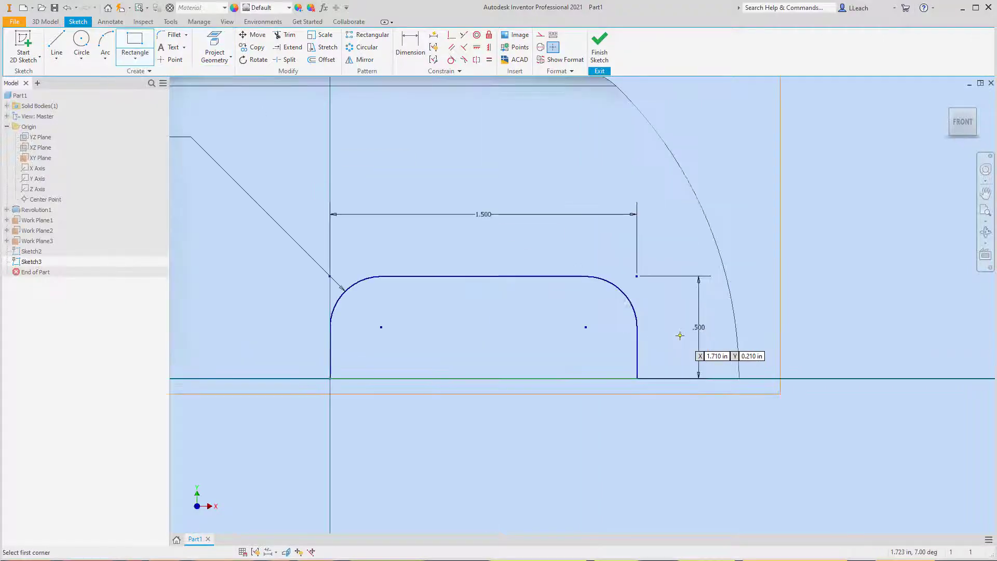
pyautogui.click(637, 378)
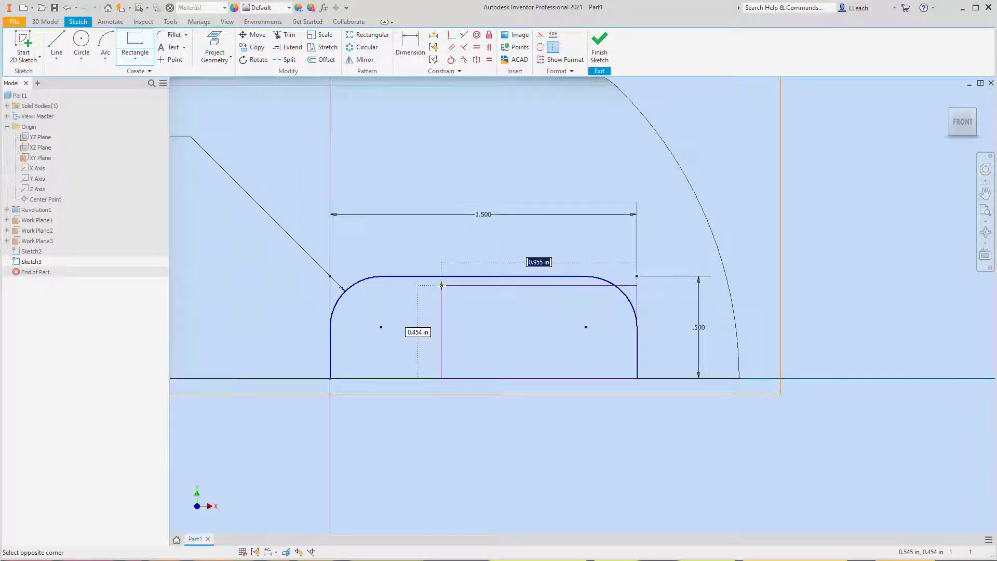
pyautogui.write('1.')
pyautogui.press('Tab')
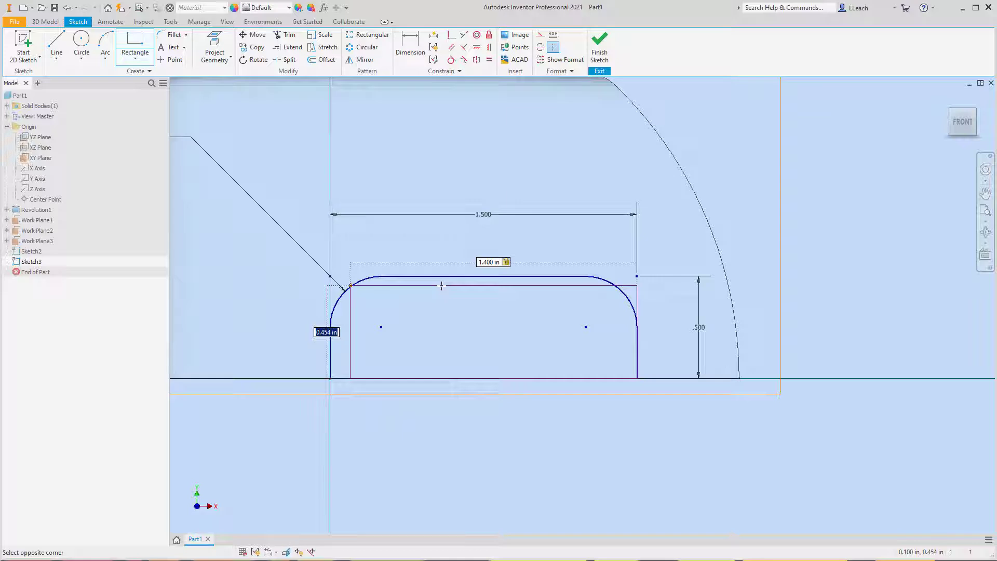
pyautogui.press('BackSpace')
pyautogui.write('.5')
pyautogui.press('Return')
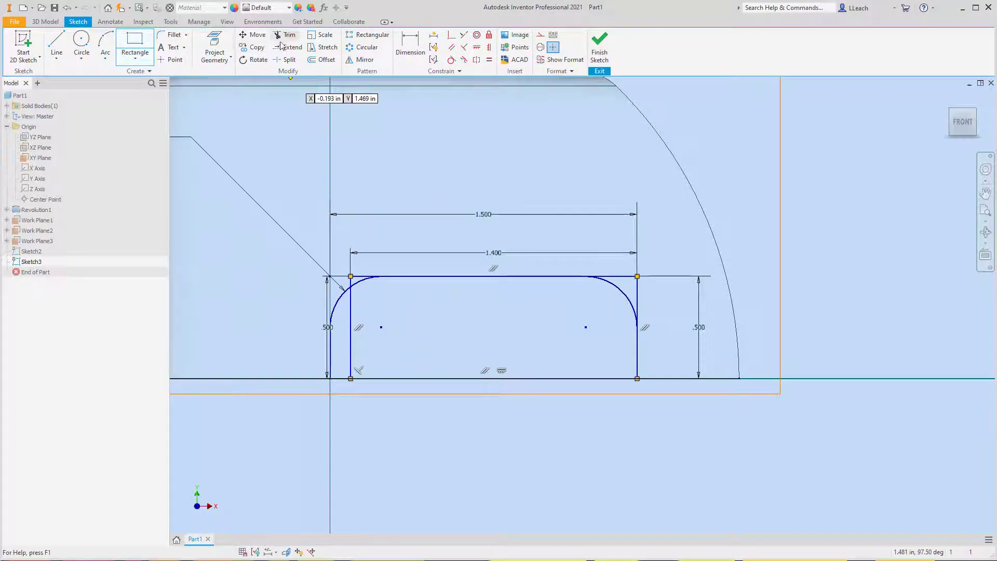
# - Fillet both upper corners of the 1.4 in wide rectangle with a 0.25 in radius and finish the sketch
pyautogui.click(172, 35)
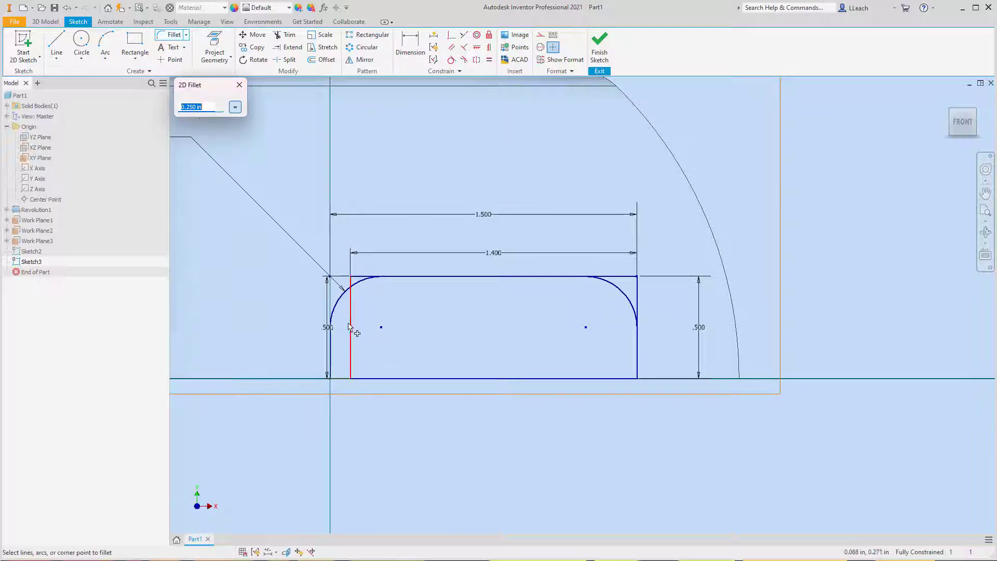
pyautogui.click(358, 299)
pyautogui.click(371, 279)
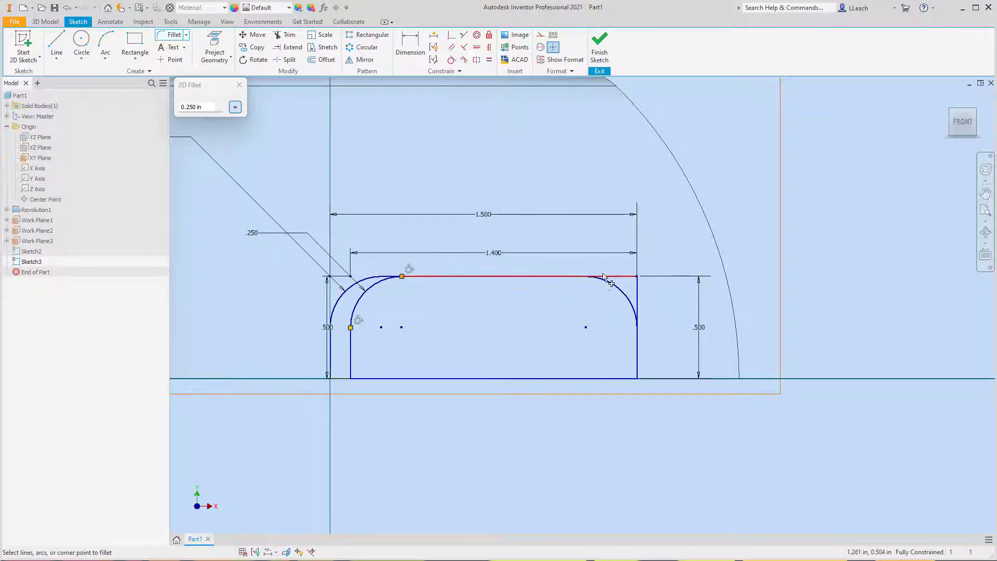
pyautogui.click(639, 290)
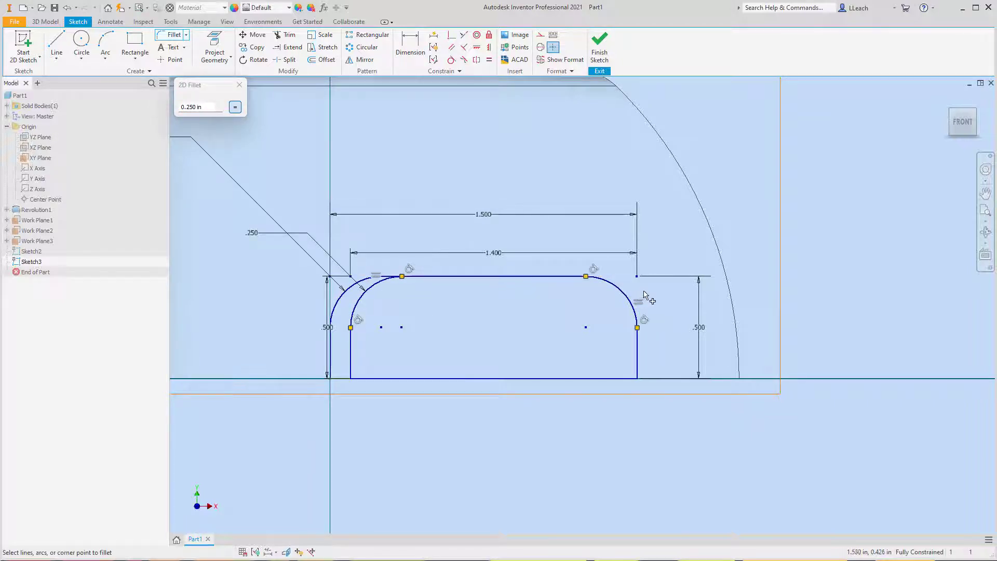
pyautogui.click(239, 85)
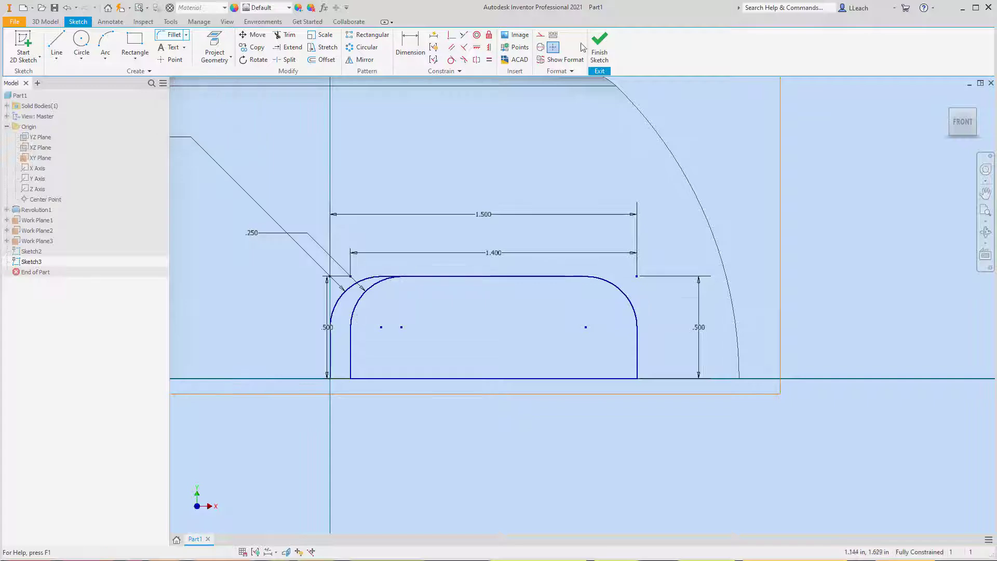
pyautogui.click(599, 46)
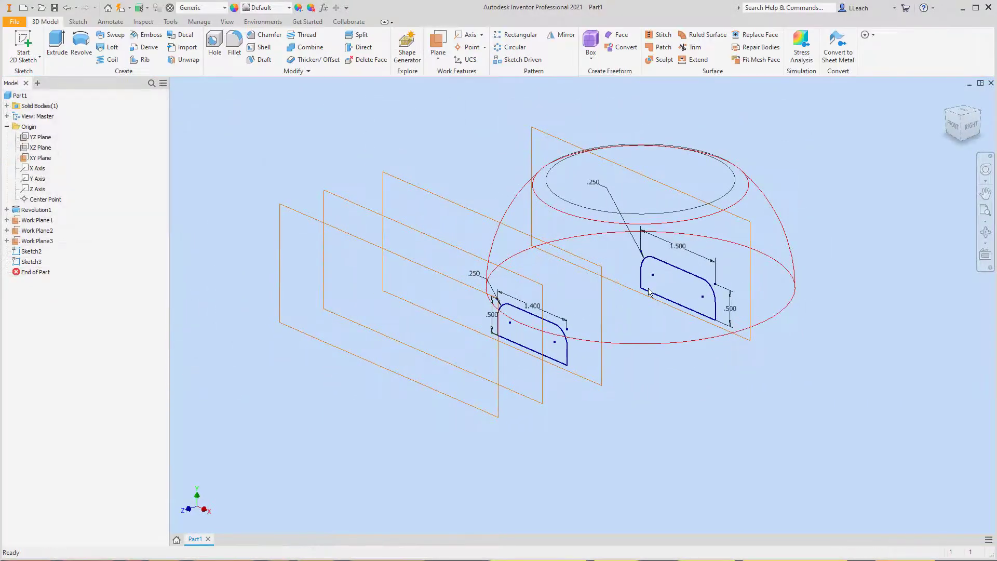
# - Start a 2D sketch on the middle offset work plane and project the bottom edge of the rounded XY-plane profile into it
pyautogui.click(23, 59)
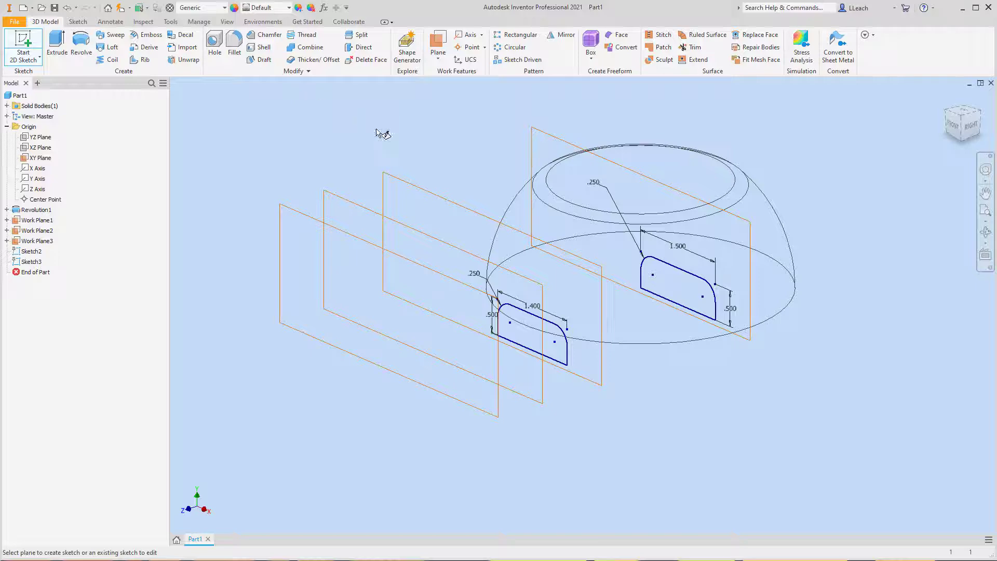
pyautogui.click(366, 214)
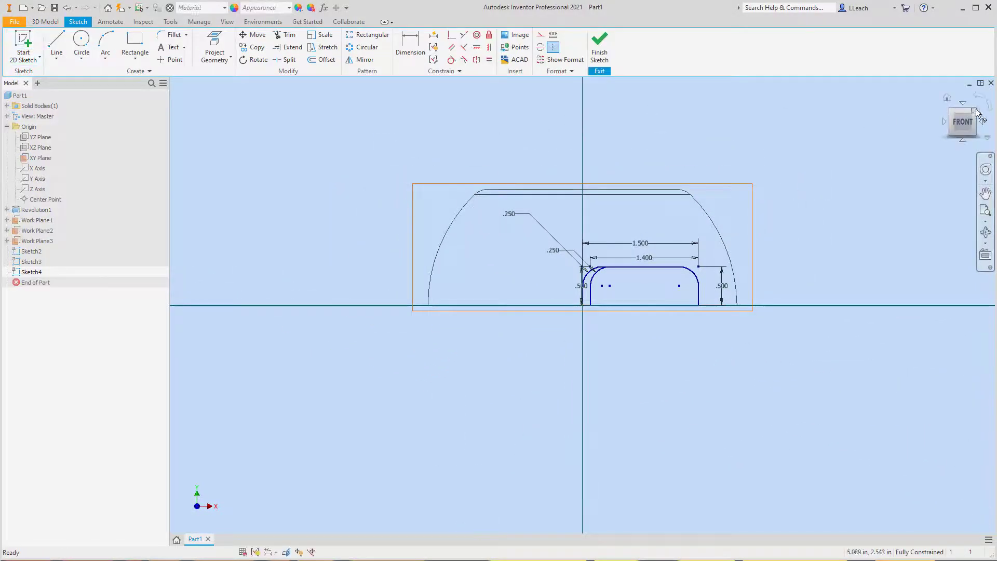
pyautogui.click(974, 115)
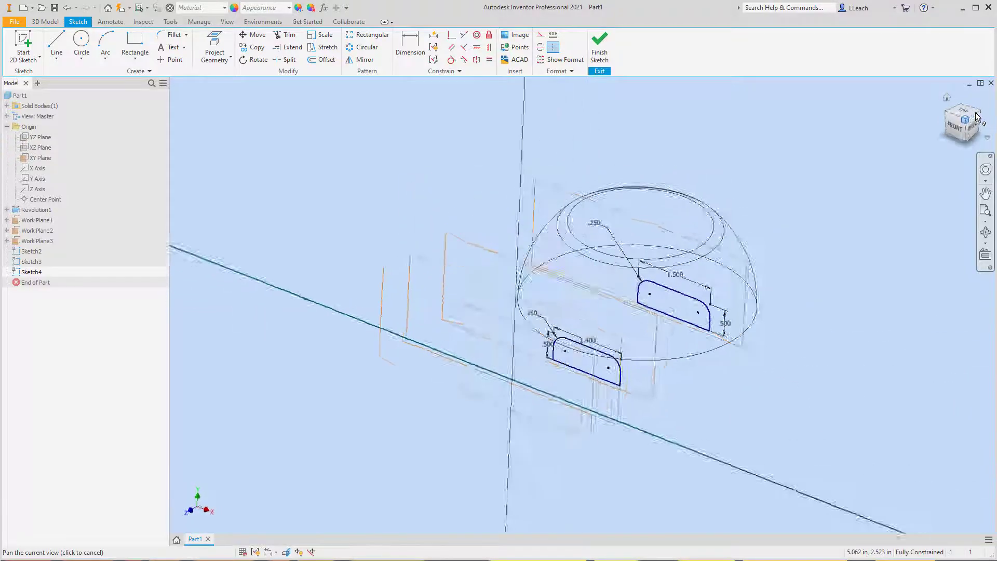
pyautogui.click(215, 62)
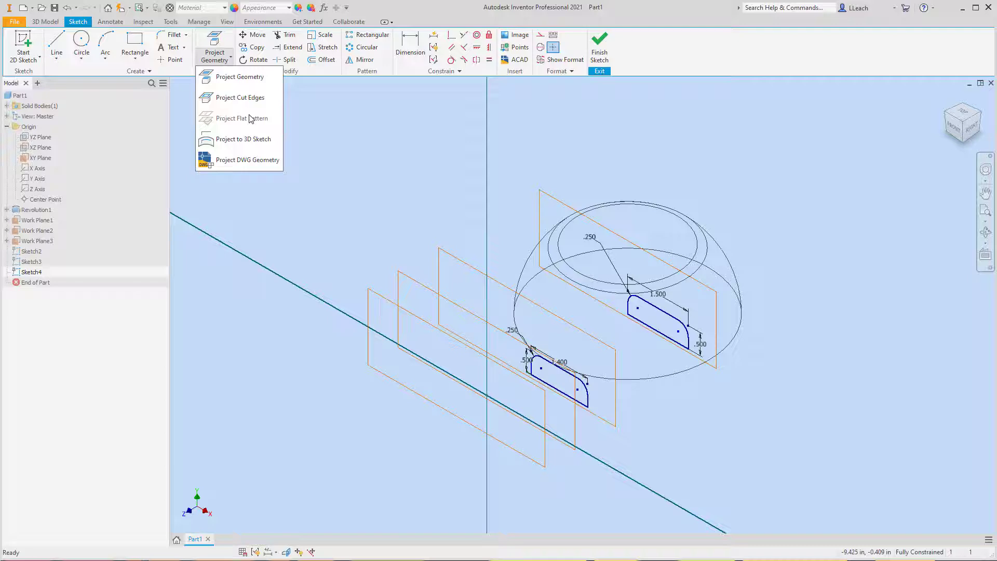
pyautogui.click(247, 78)
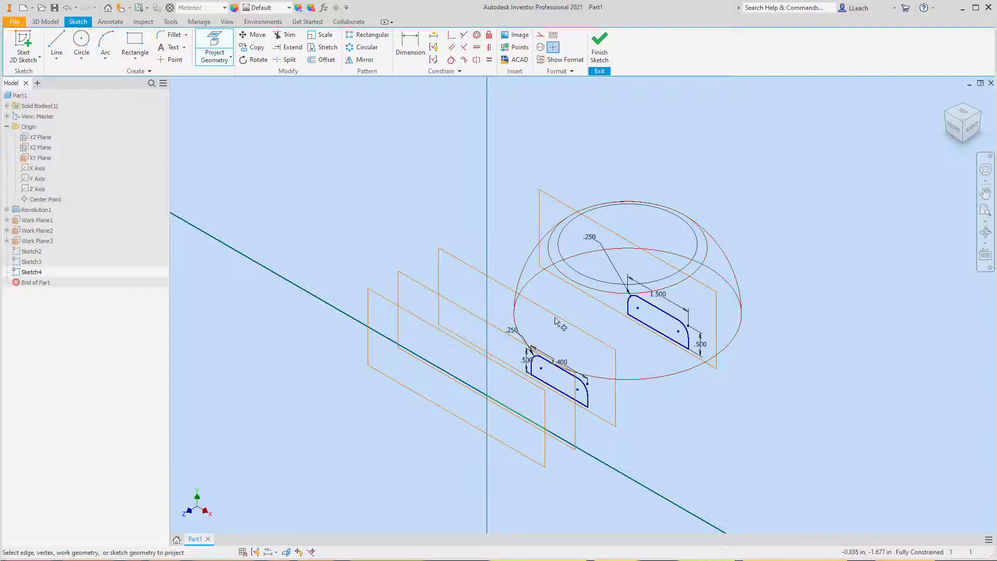
pyautogui.click(956, 129)
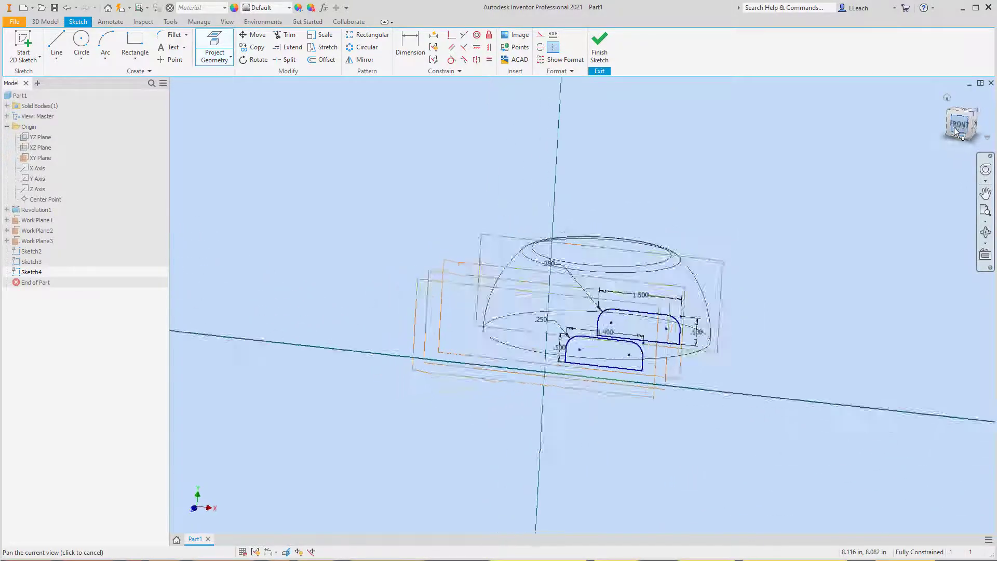
pyautogui.scroll(5, 602, 328)
pyautogui.scroll(-1, 603, 328)
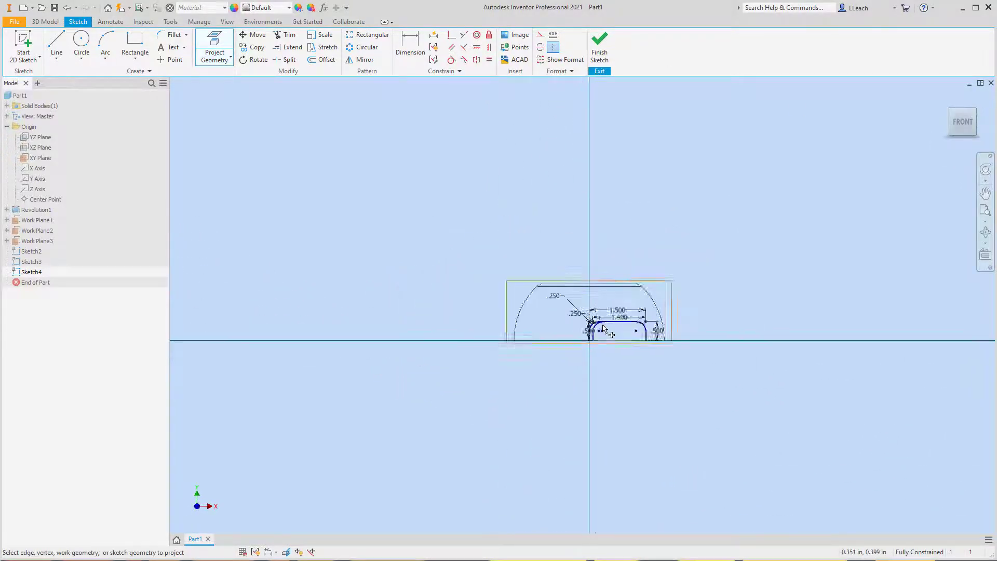
pyautogui.scroll(-5, 604, 328)
pyautogui.moveTo(649, 322); pyautogui.dragTo(530, 331, button='middle')
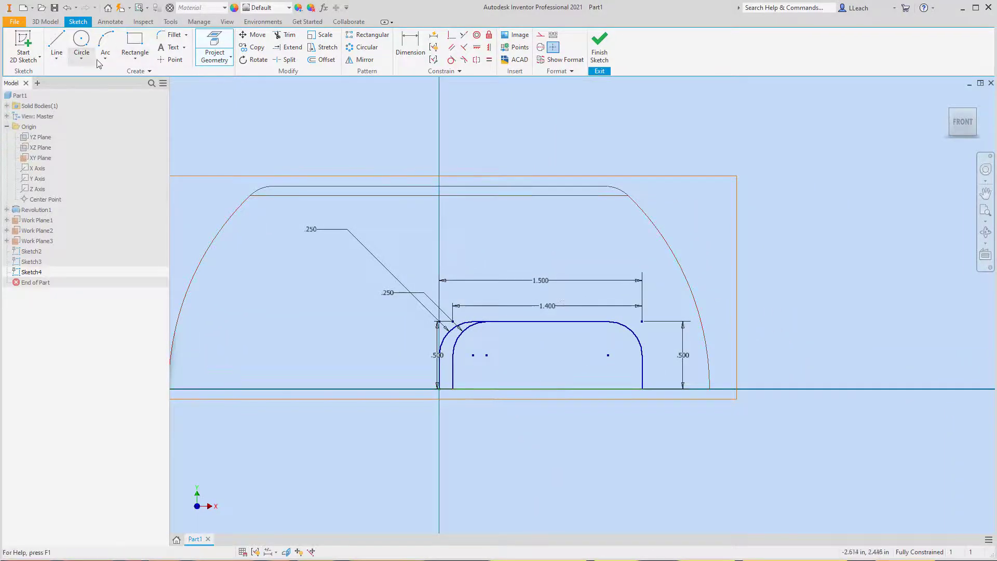
# - Draw a two-point rectangle 1.2 in wide and 0.5 in high, extending up and left from the projected edge's right end
pyautogui.click(135, 59)
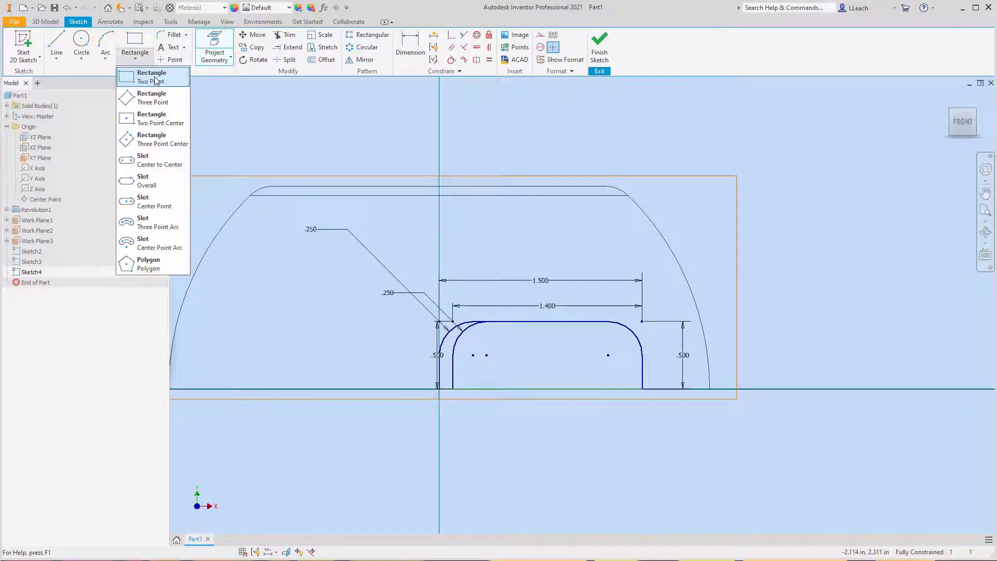
pyautogui.click(155, 80)
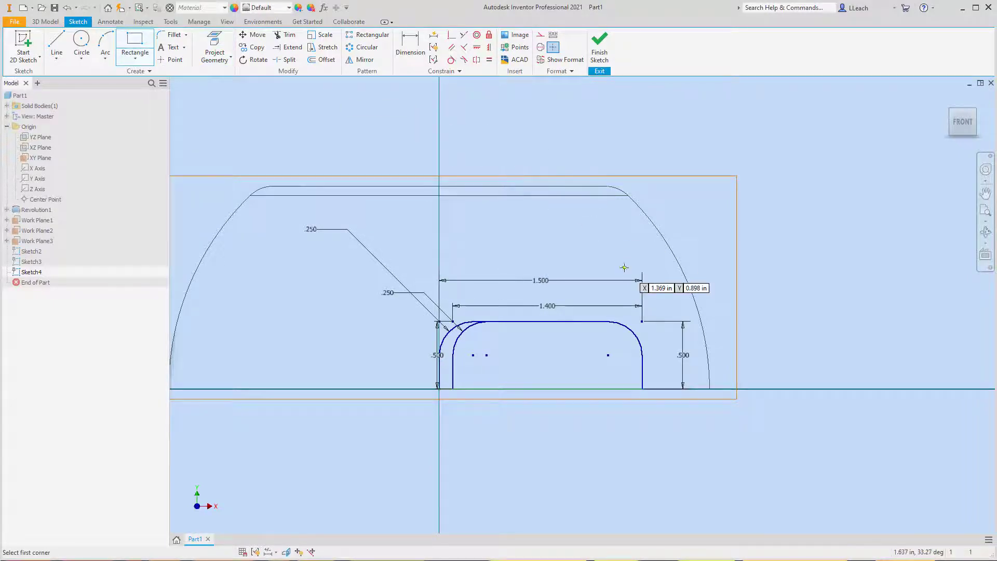
pyautogui.click(642, 389)
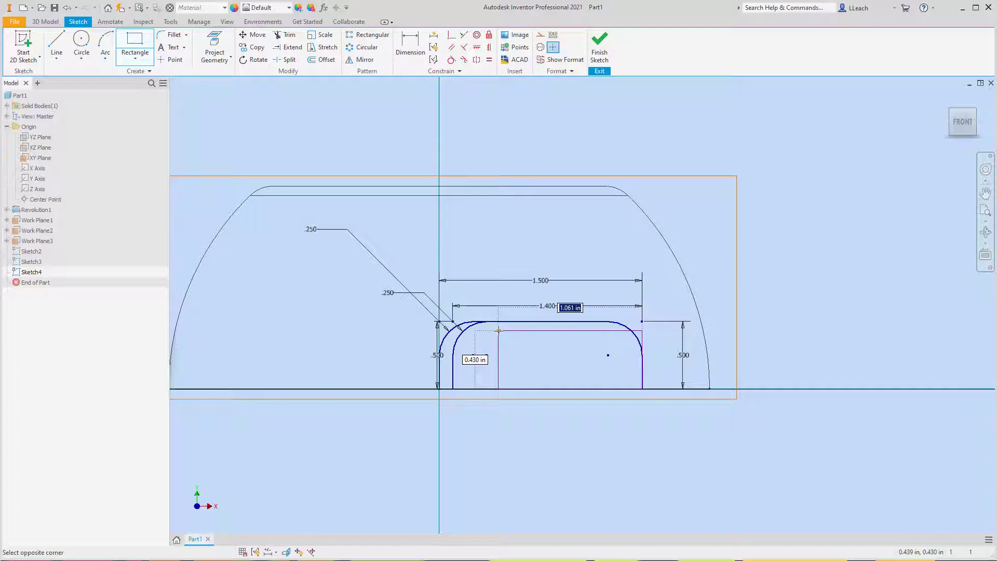
pyautogui.write('1.2')
pyautogui.press('Tab')
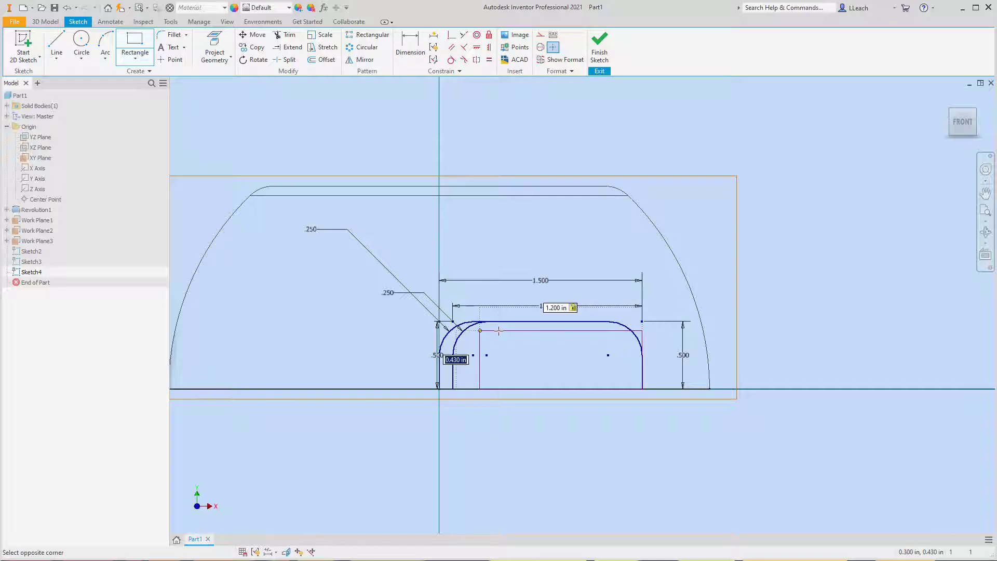
pyautogui.write('.5')
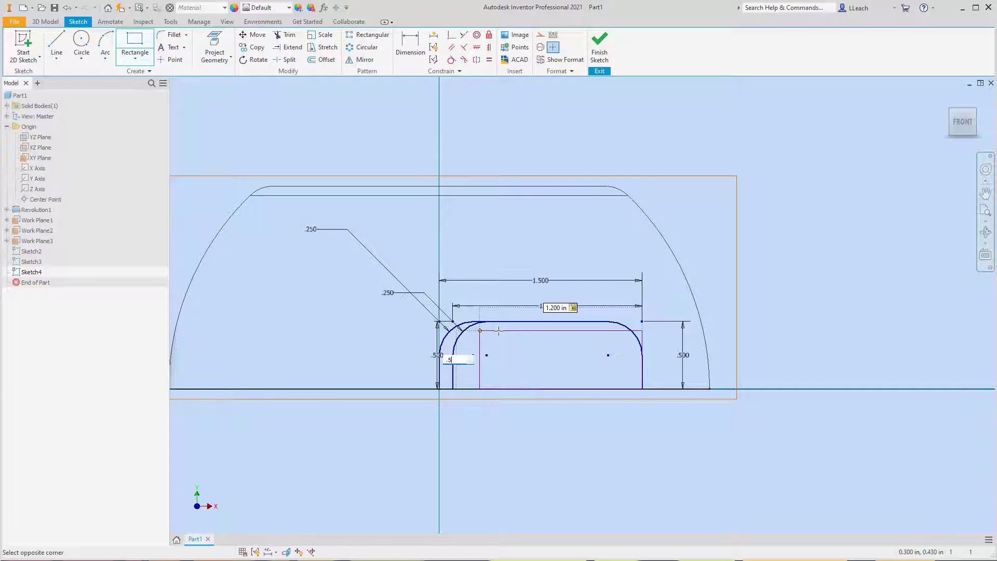
pyautogui.press('Tab')
pyautogui.press('Return')
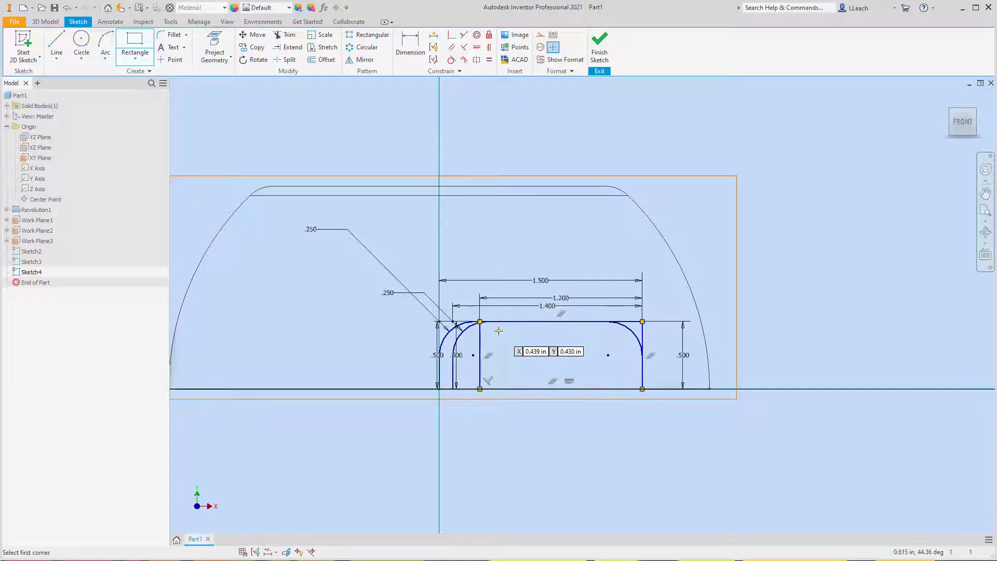
# - Fillet both upper corners of the 1.2 in wide rectangle with a 0.25 in radius and finish the sketch
pyautogui.click(174, 35)
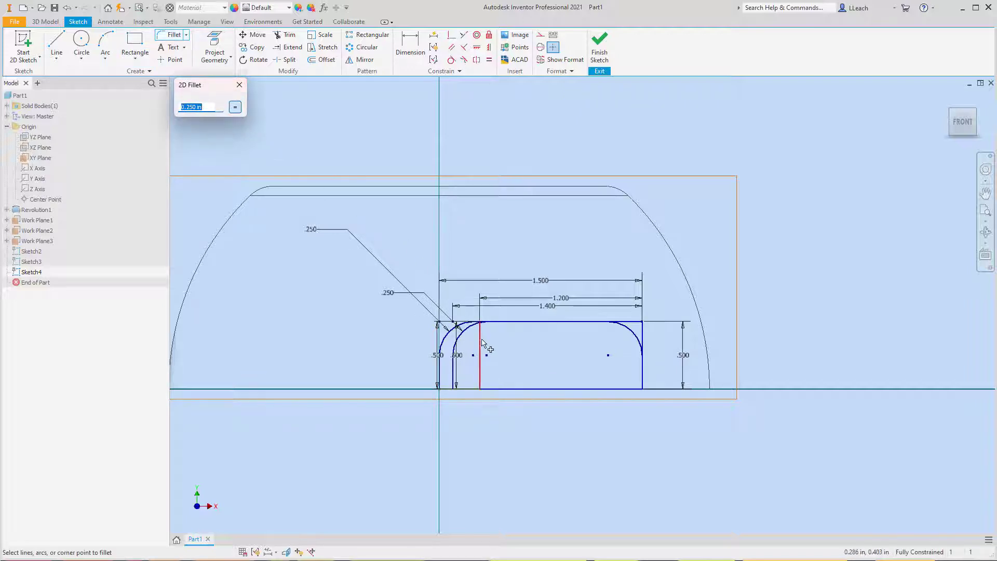
pyautogui.click(479, 322)
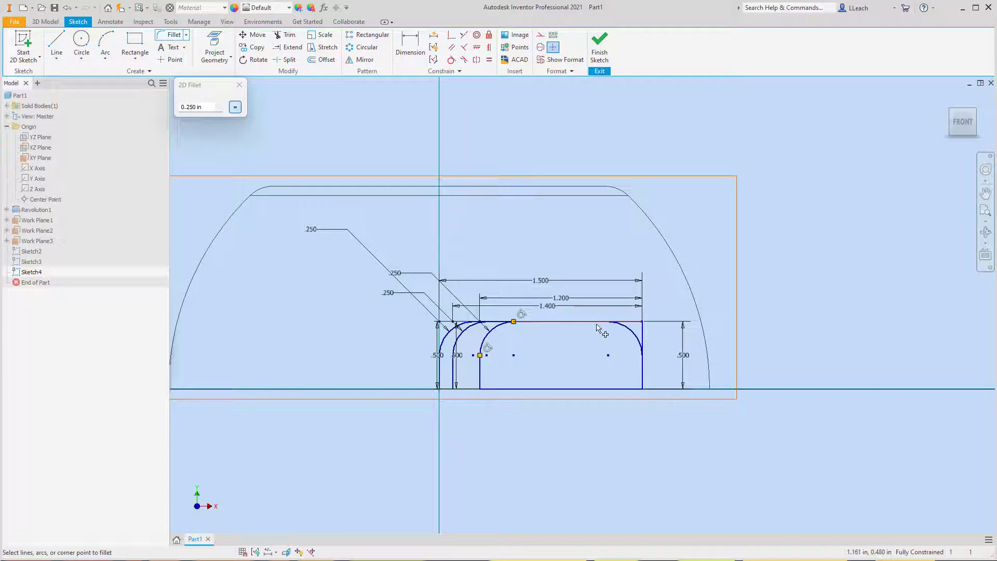
pyautogui.click(597, 322)
pyautogui.click(643, 373)
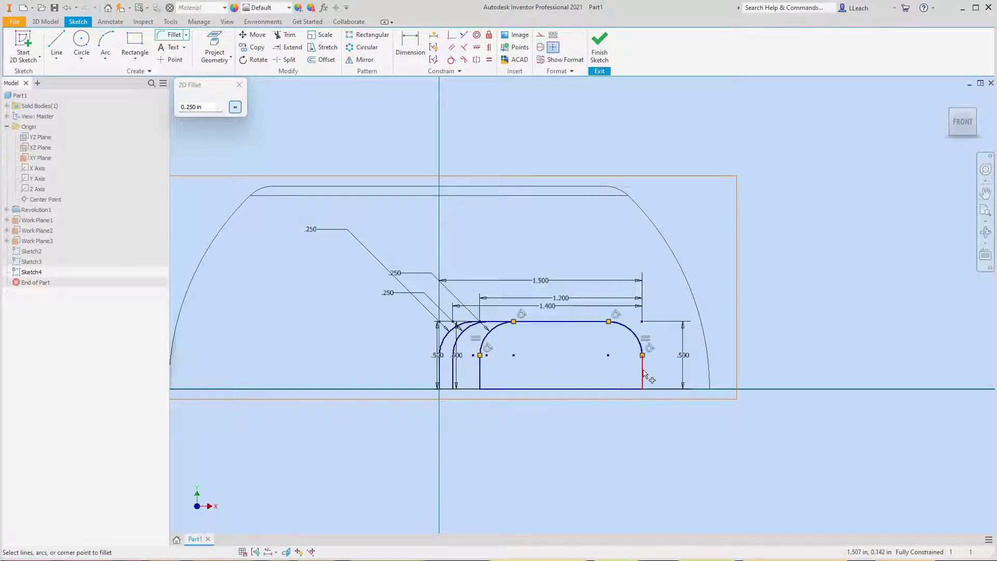
pyautogui.click(240, 85)
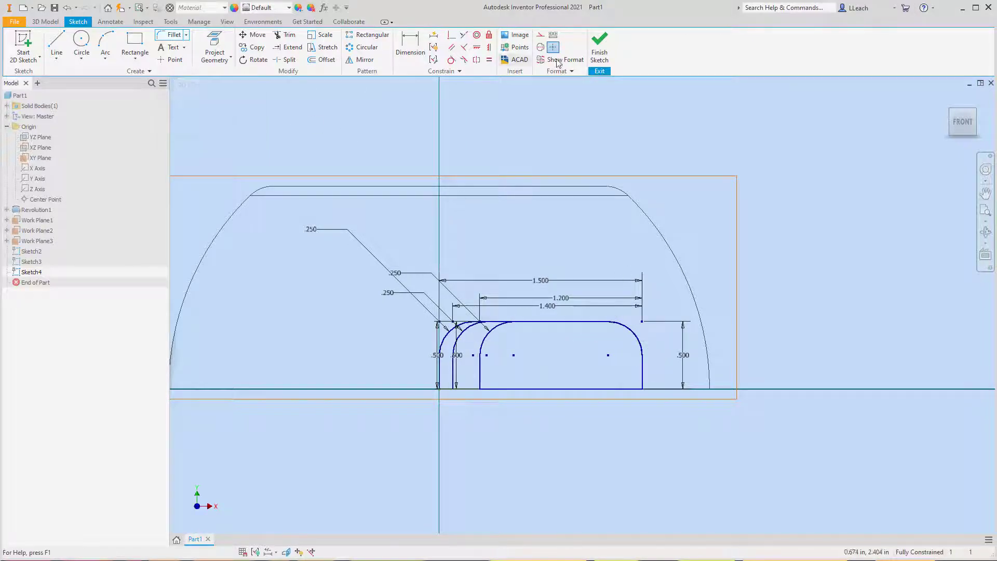
pyautogui.click(601, 50)
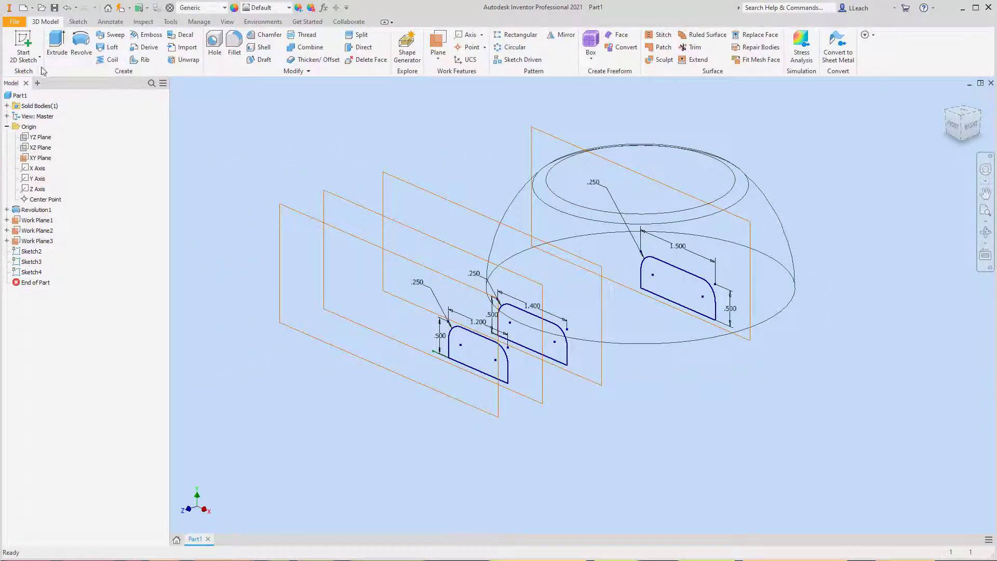
# - Start a 2D sketch on the work plane farthest from the dome and project the XY-plane profile's bottom edge into it
pyautogui.click(23, 43)
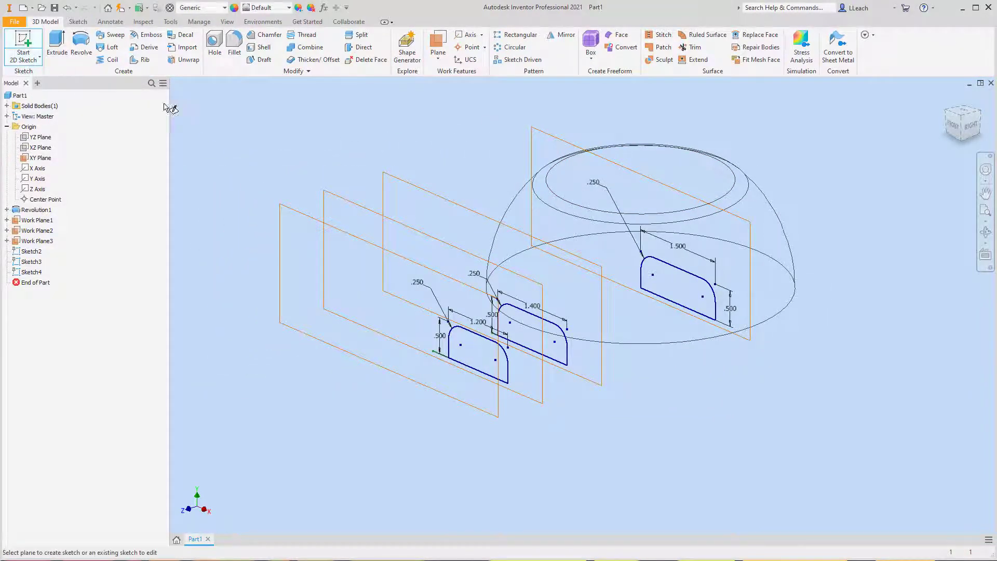
pyautogui.click(303, 214)
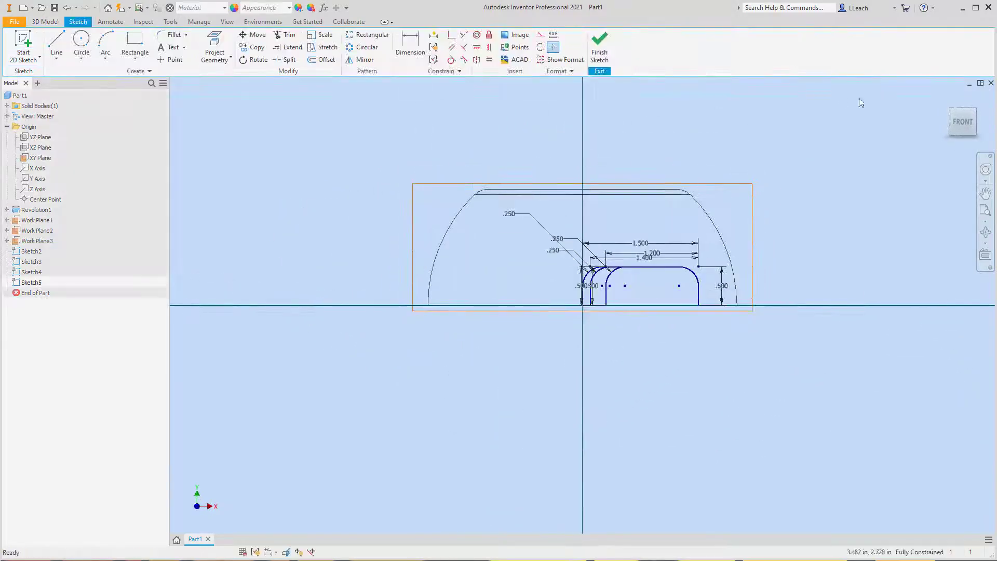
pyautogui.click(975, 111)
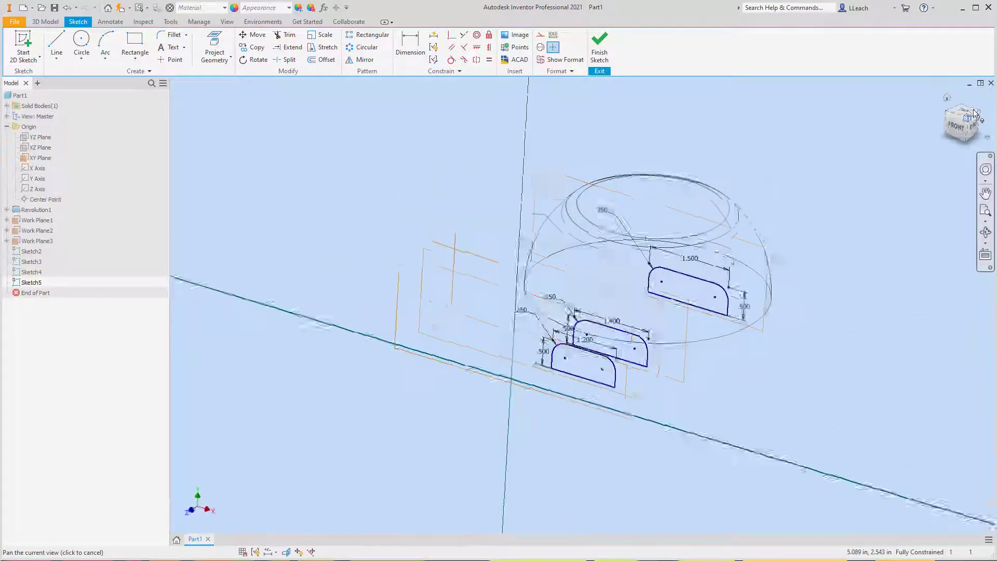
pyautogui.click(221, 45)
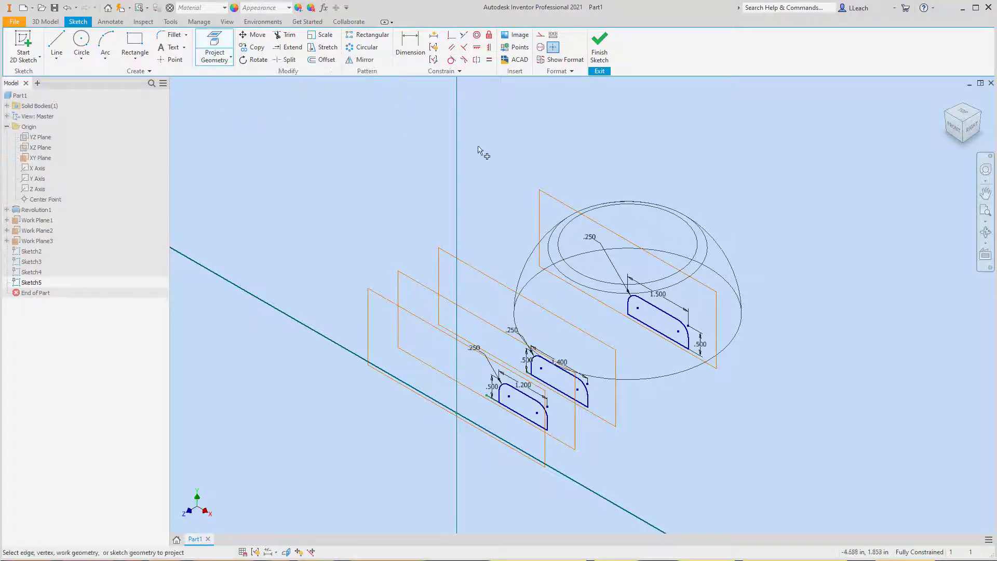
pyautogui.click(653, 331)
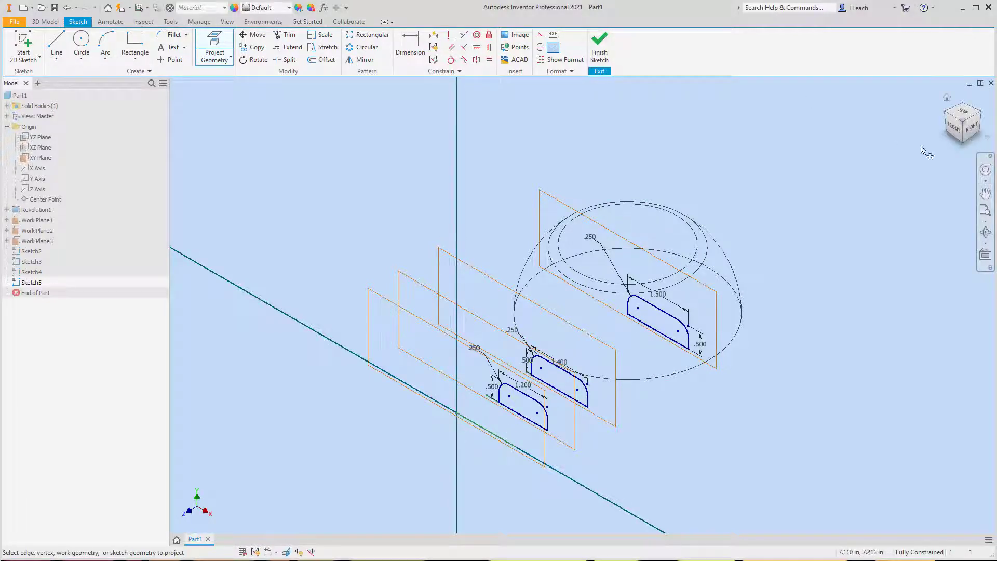
pyautogui.click(951, 132)
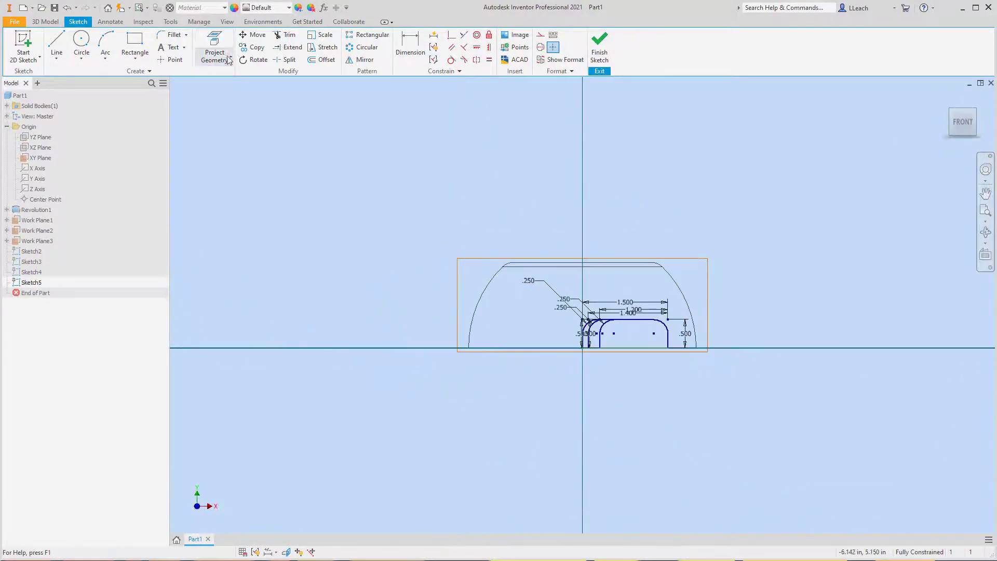
# - Draw a two-point rectangle 1.35 in wide and 0.5 in high, extending up and left from the projected edge's right end
pyautogui.click(135, 58)
pyautogui.click(136, 71)
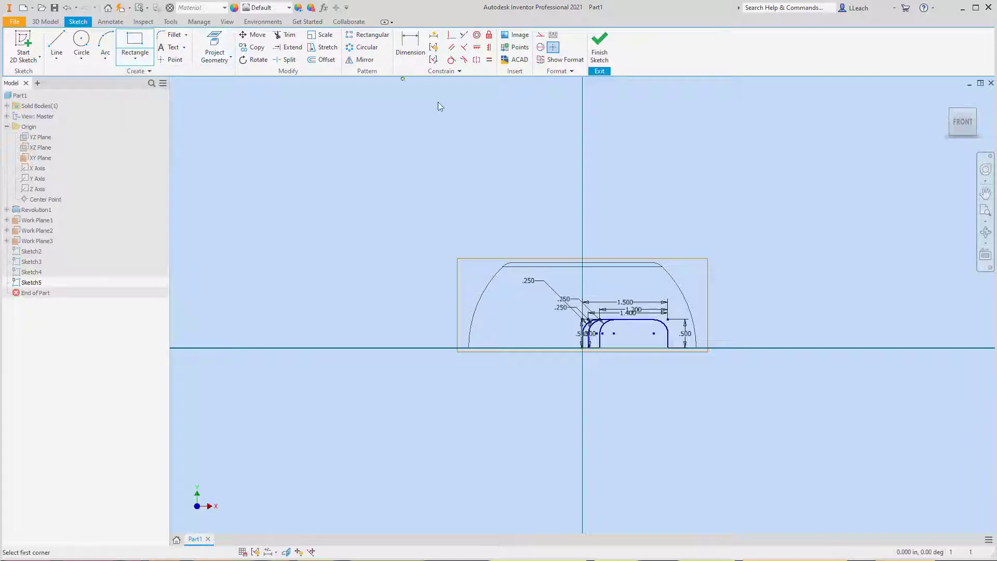
pyautogui.scroll(5, 664, 325)
pyautogui.scroll(2, 783, 325)
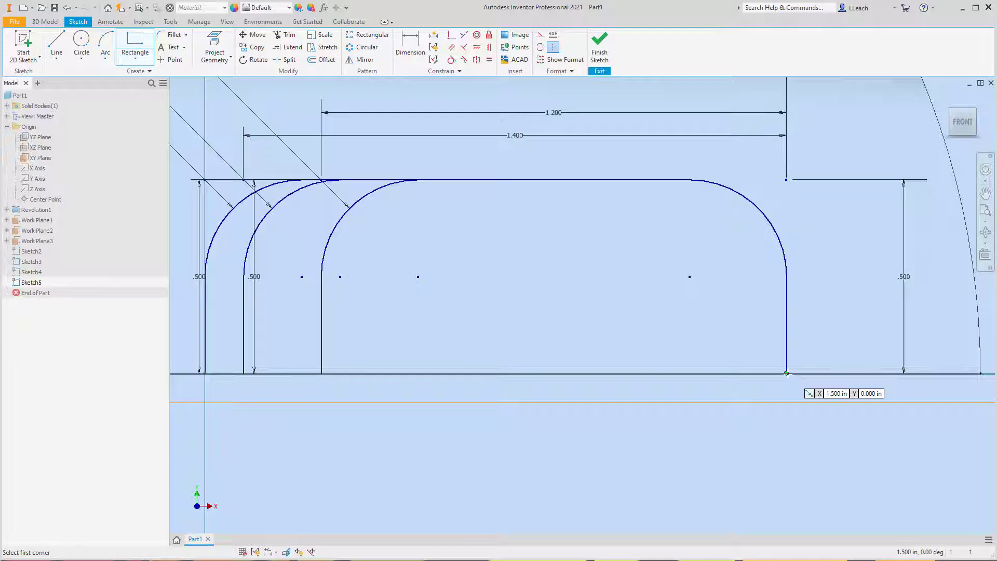
pyautogui.click(787, 372)
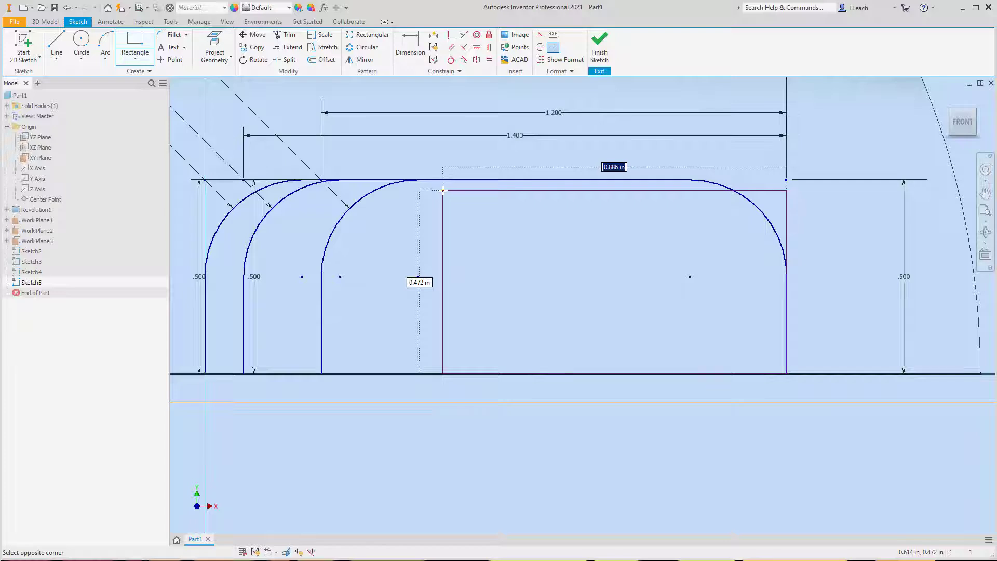
pyautogui.write('1.35')
pyautogui.press('Tab')
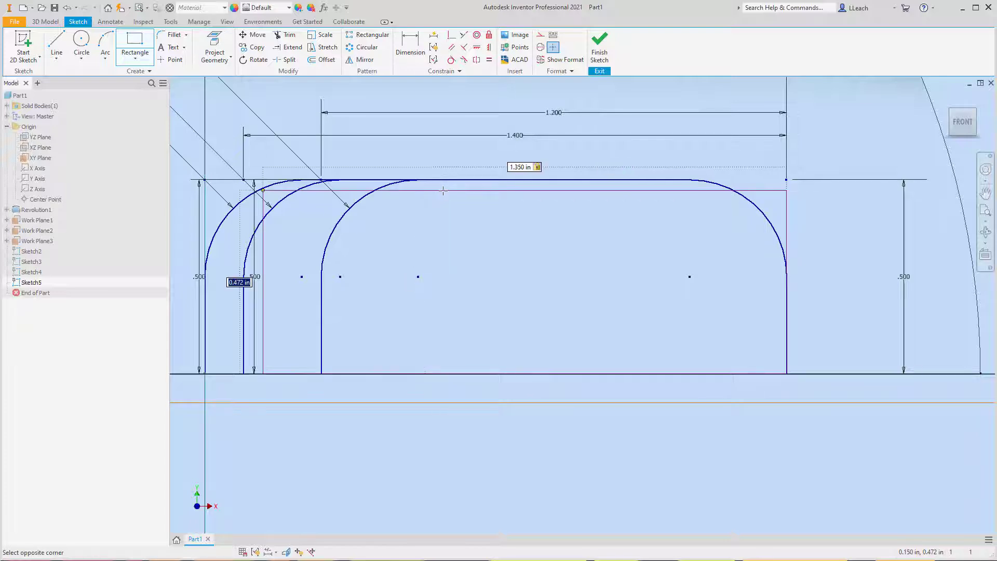
pyautogui.write('.5')
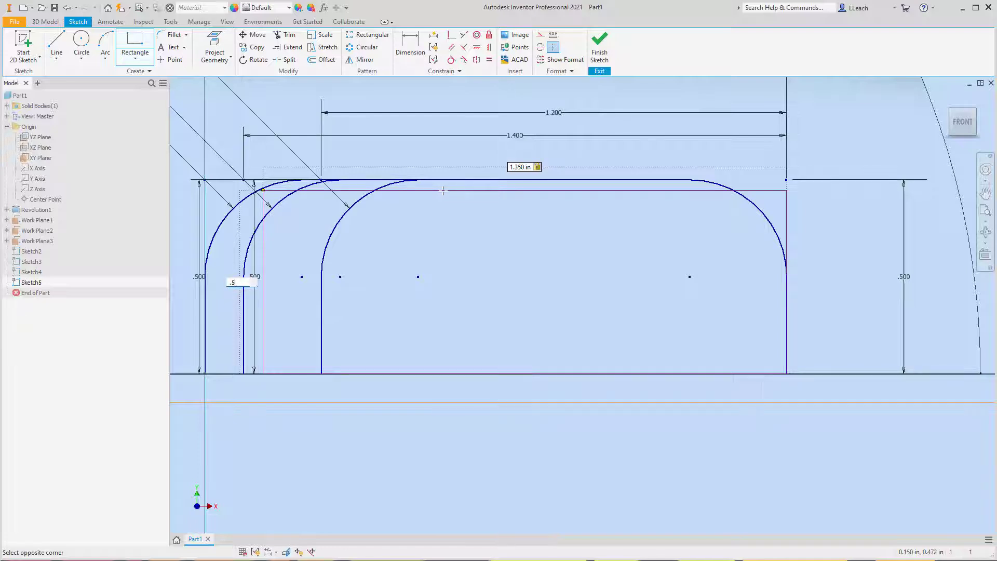
pyautogui.press('Tab')
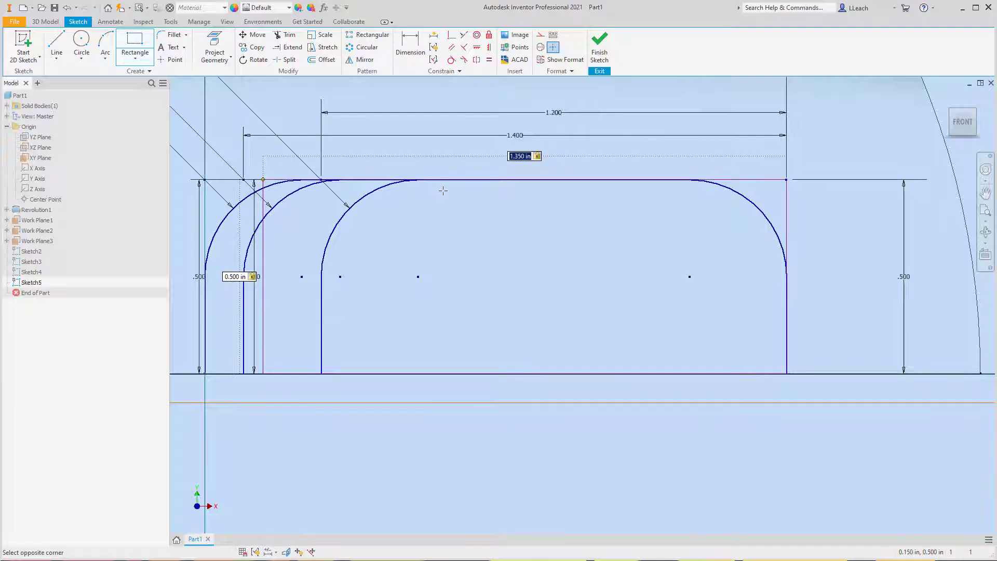
pyautogui.press('Return')
# - Fillet both upper corners of the 1.35 in wide rectangle with a 0.25 in radius and finish the sketch
pyautogui.moveTo(443, 195); pyautogui.dragTo(584, 224, button='middle')
pyautogui.scroll(-5, 584, 223)
pyautogui.scroll(4, 585, 224)
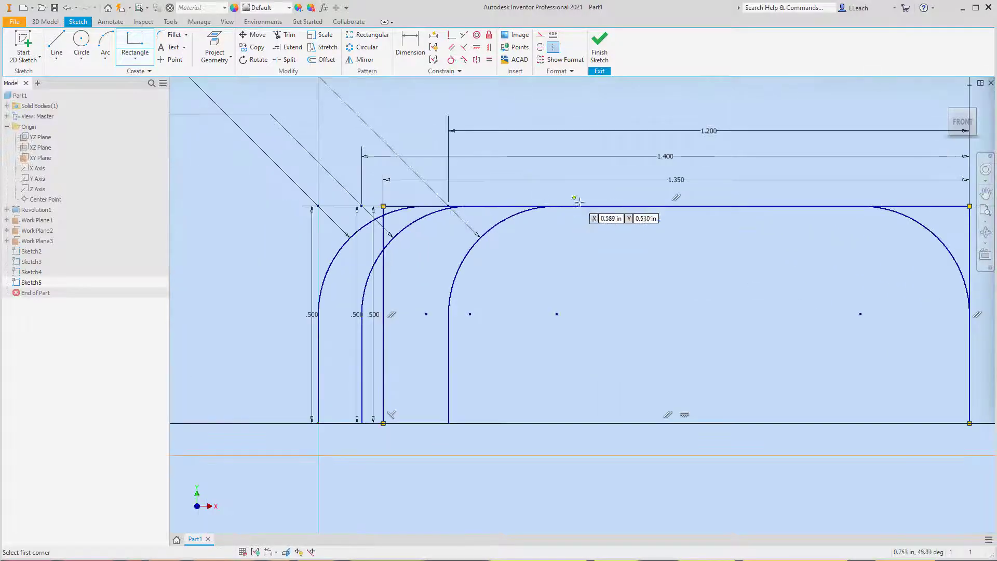
pyautogui.click(172, 35)
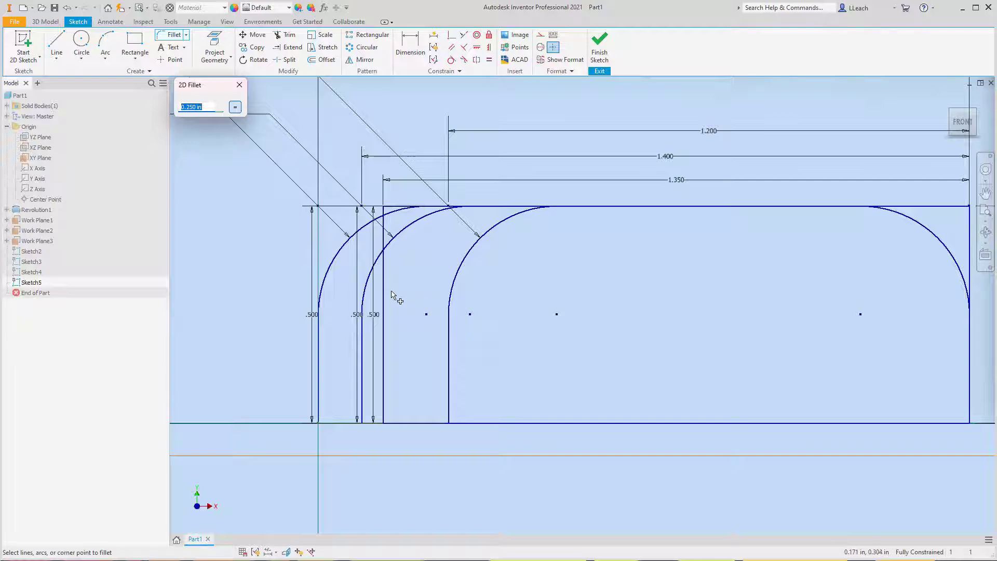
pyautogui.click(383, 296)
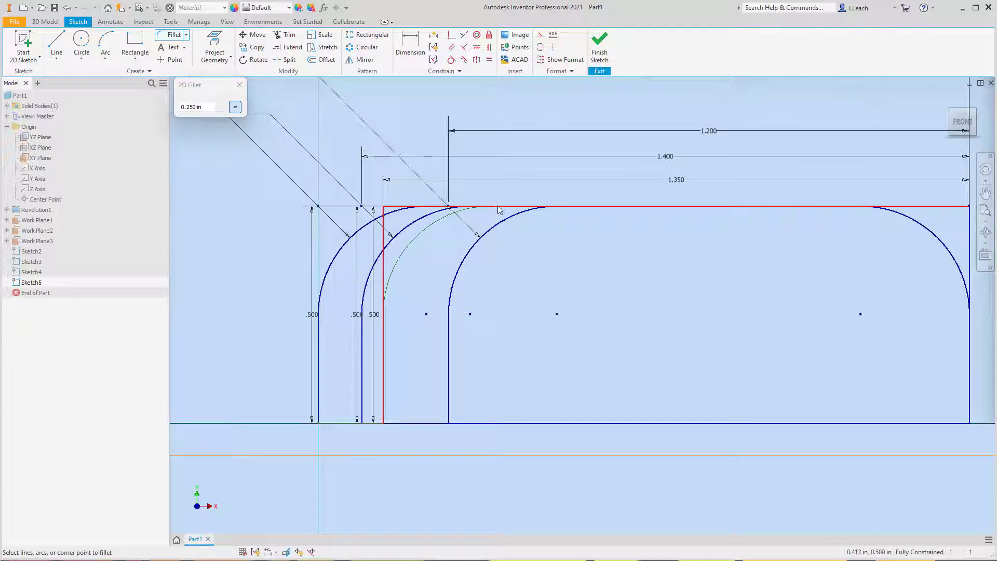
pyautogui.click(446, 207)
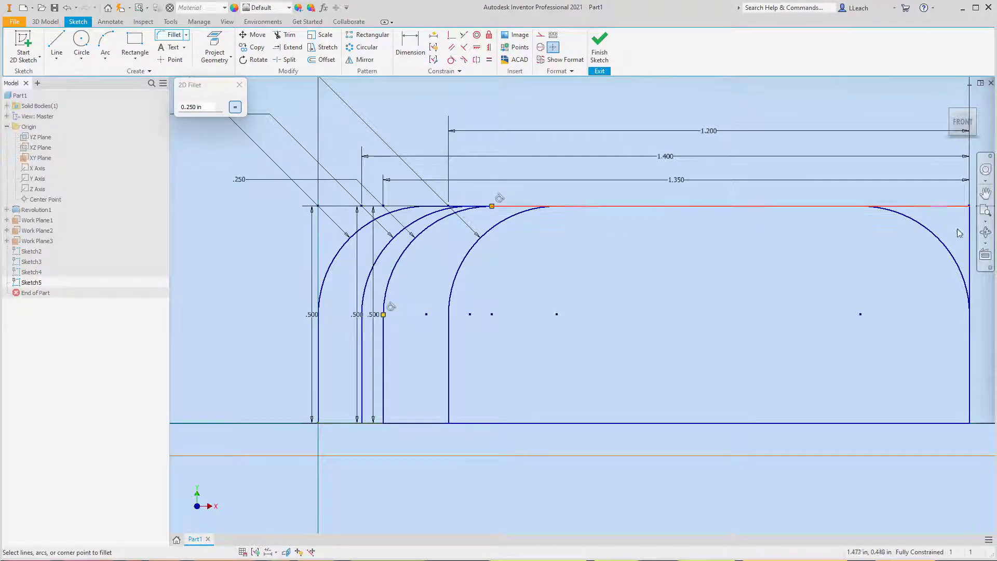
pyautogui.click(969, 244)
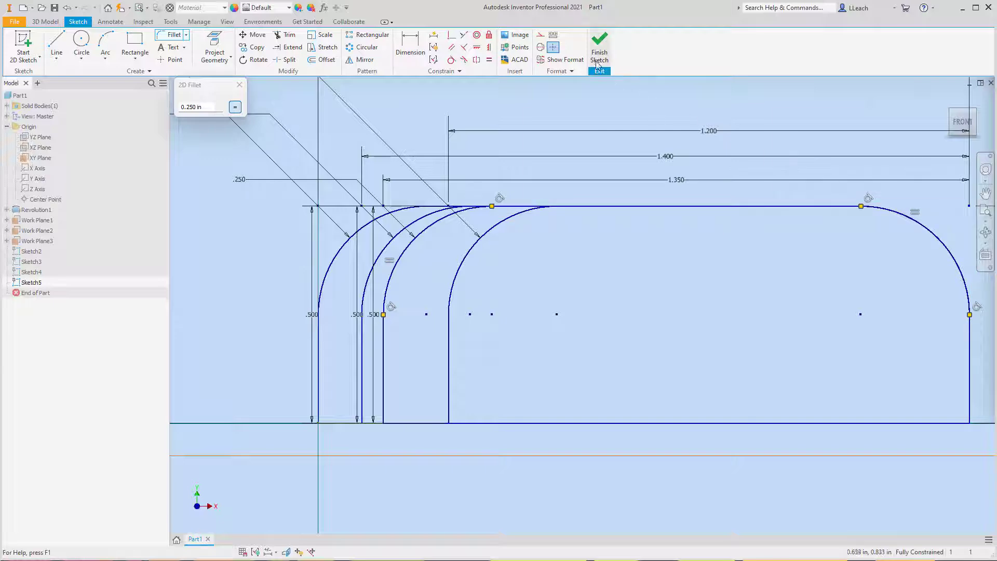
pyautogui.click(240, 85)
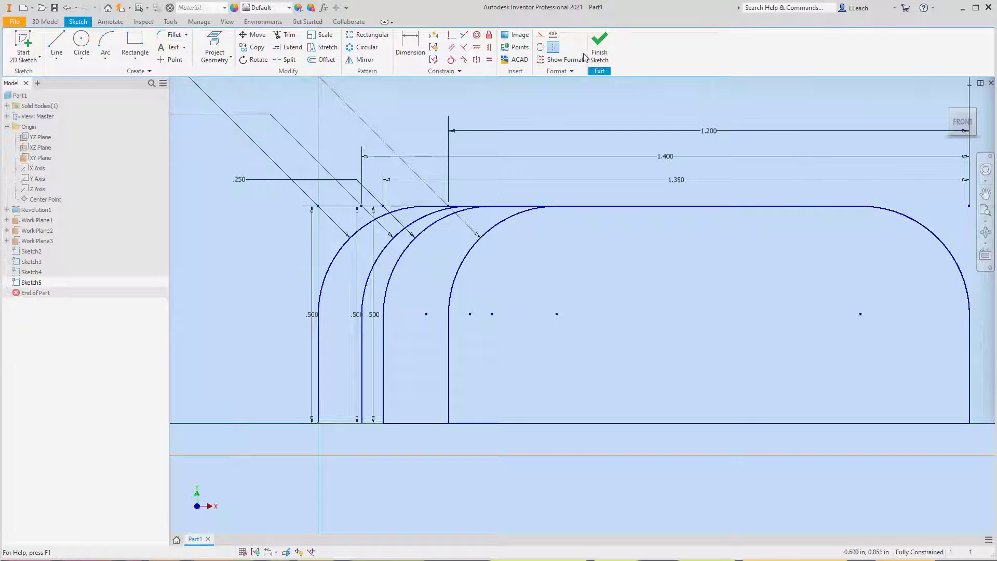
pyautogui.click(599, 47)
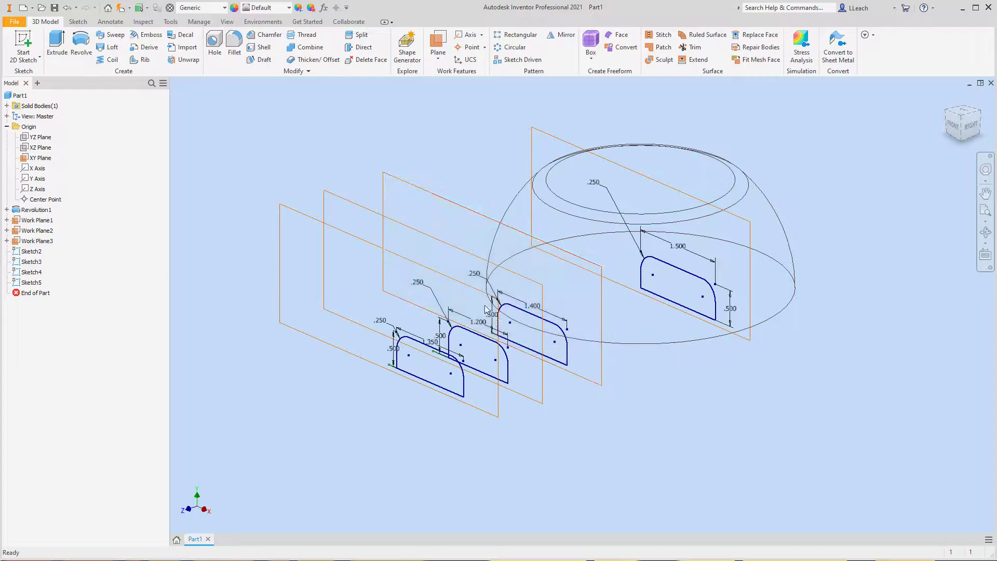
# - Loft a solid through the four rounded profiles in order, from the XY-plane profile inside the dome to the farthest one
pyautogui.scroll(3, 434, 331)
pyautogui.scroll(-2, 431, 331)
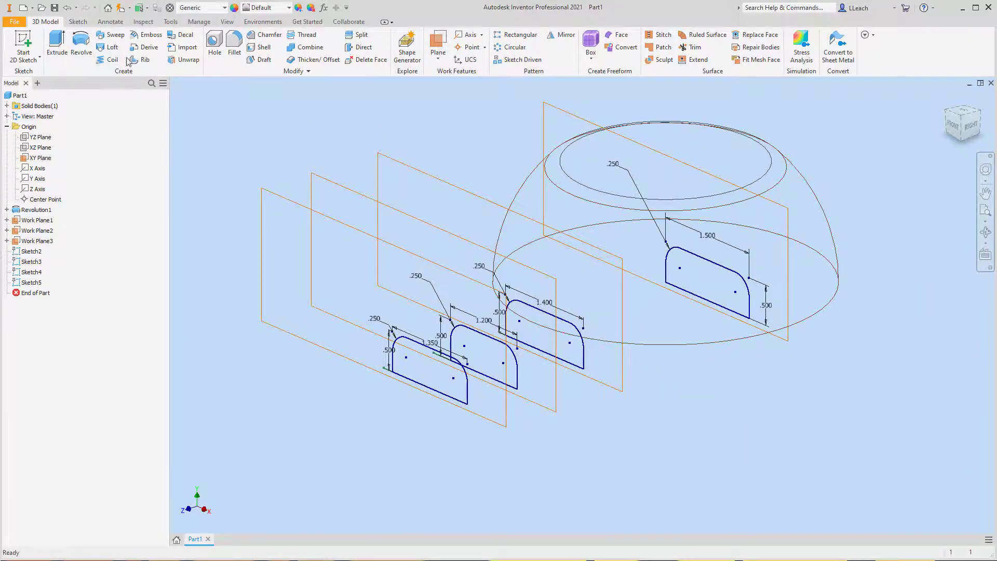
pyautogui.click(111, 49)
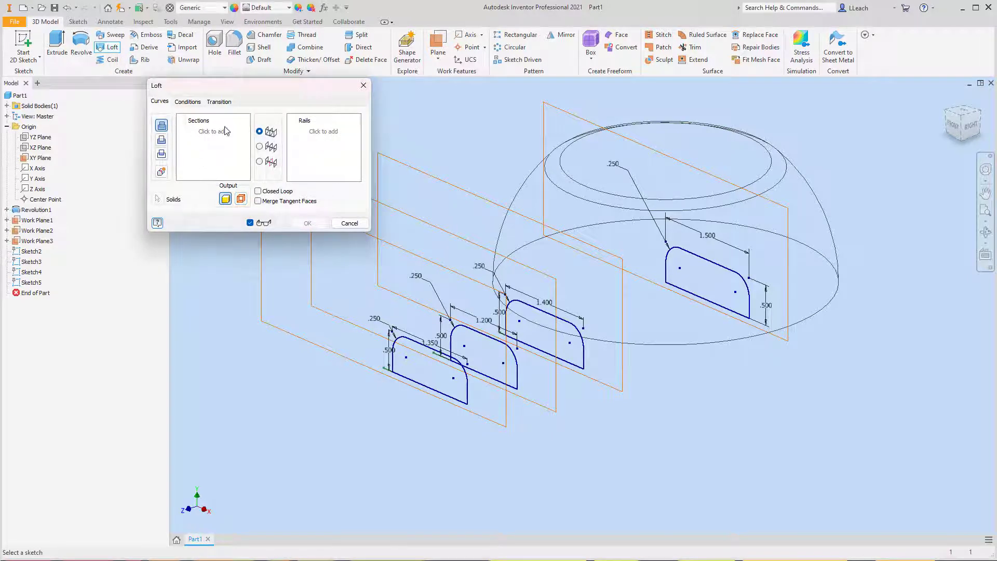
pyautogui.moveTo(306, 94); pyautogui.dragTo(269, 100)
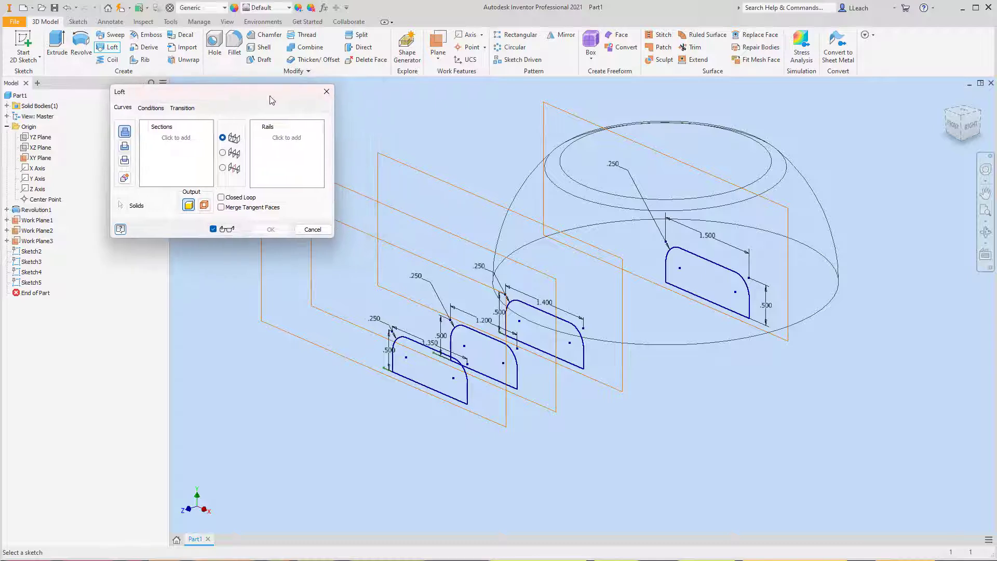
pyautogui.click(702, 263)
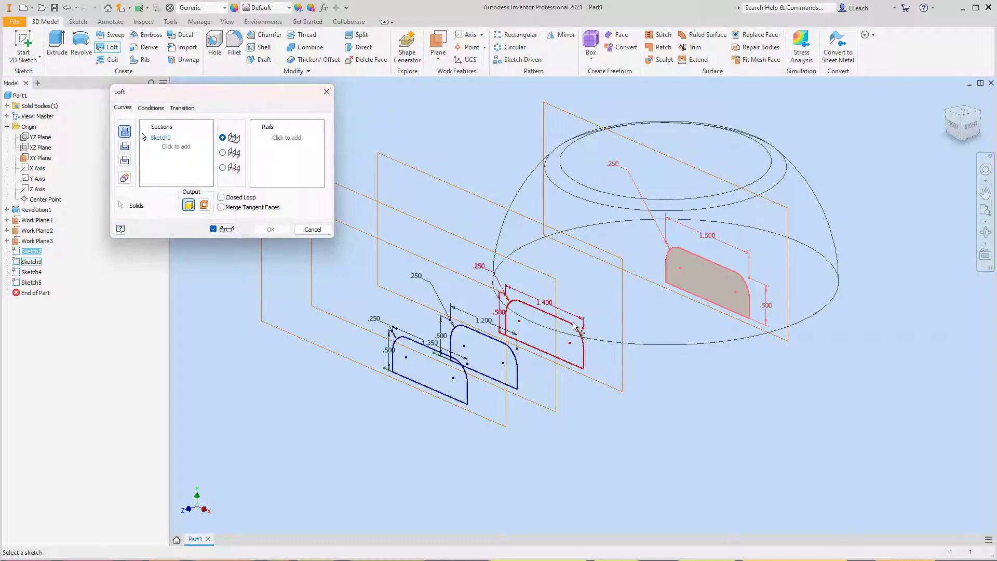
pyautogui.click(573, 324)
pyautogui.click(492, 342)
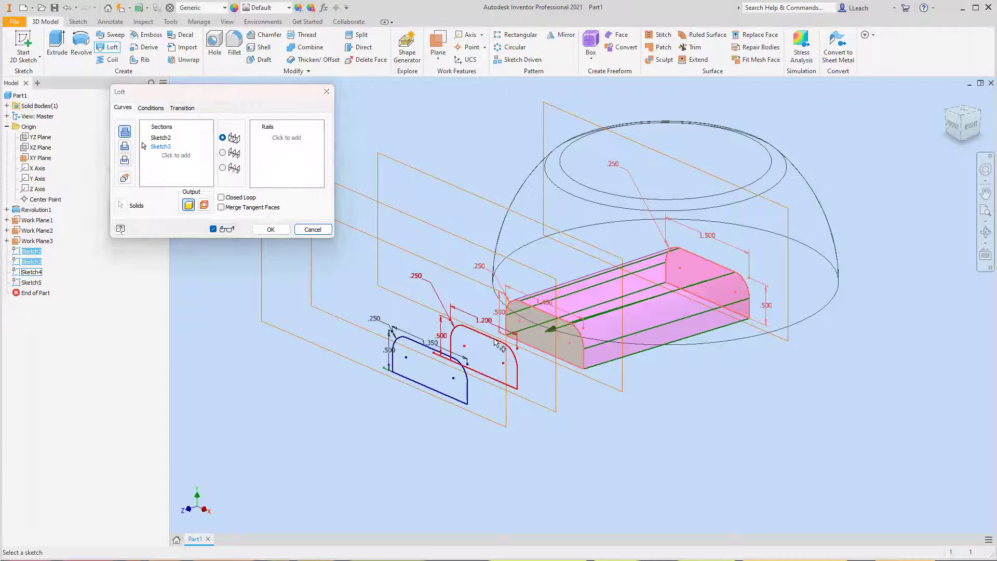
pyautogui.click(426, 346)
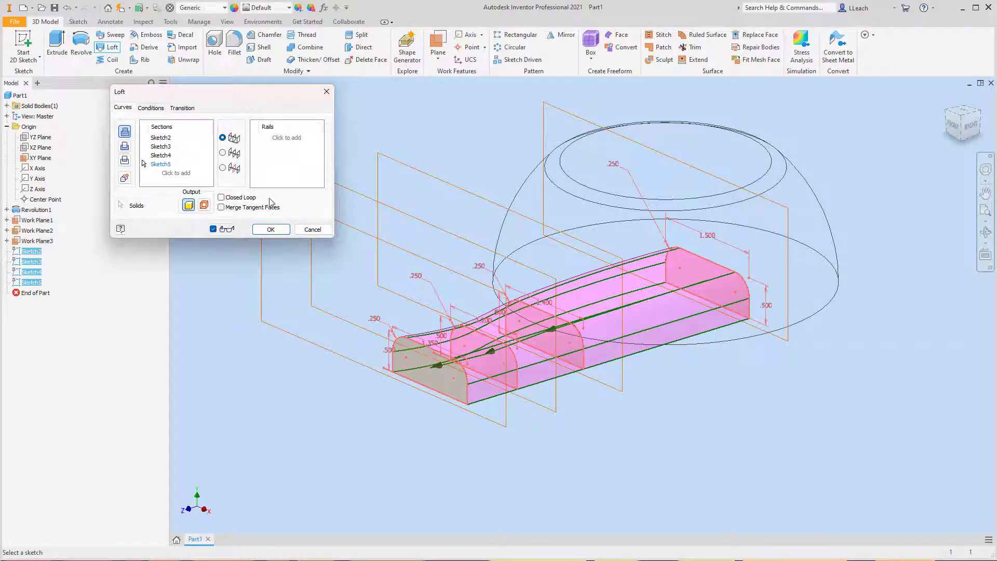
pyautogui.click(270, 229)
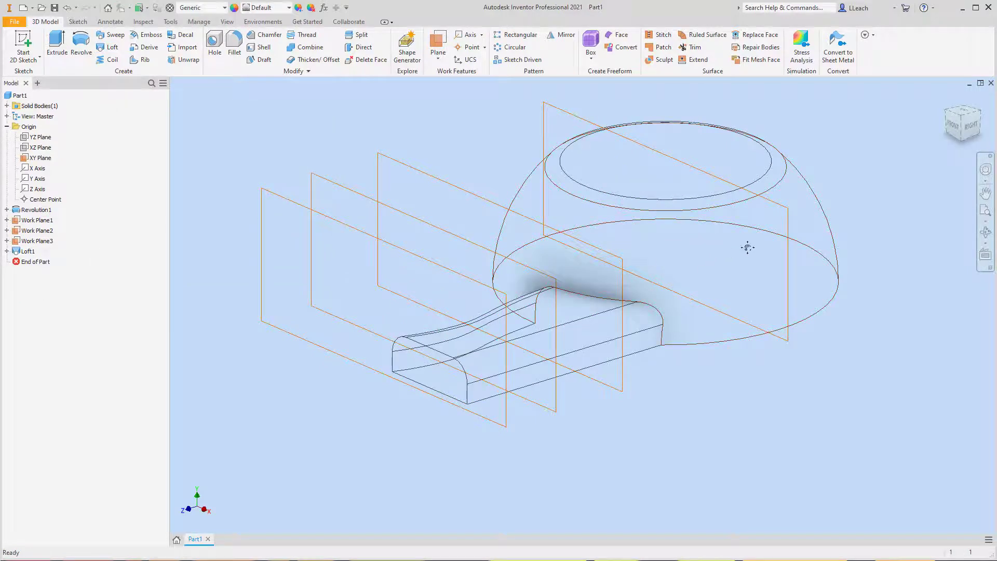
# - Hide the three offset work planes and the XY plane
pyautogui.moveTo(747, 247); pyautogui.dragTo(756, 263, button='middle')
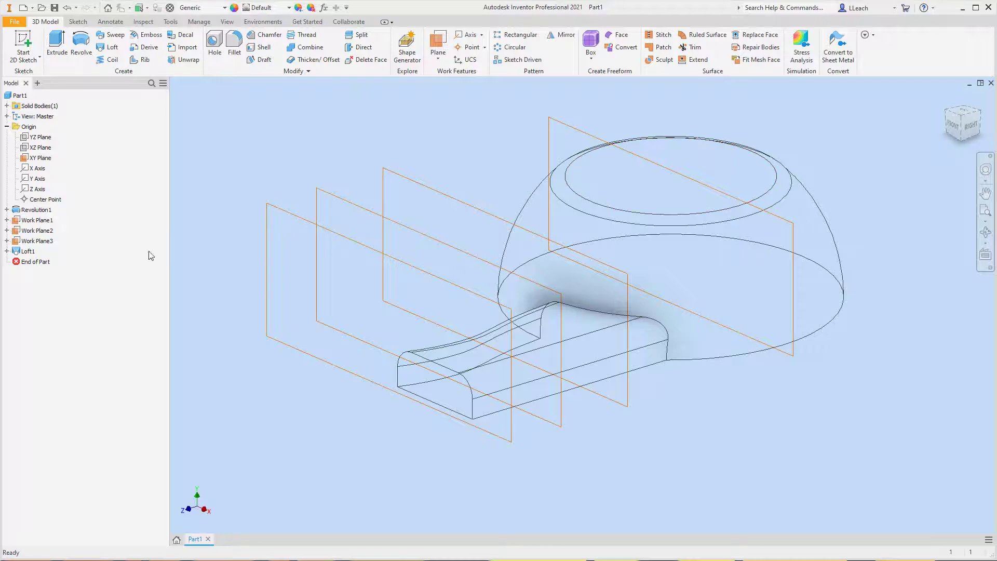
pyautogui.click(37, 240)
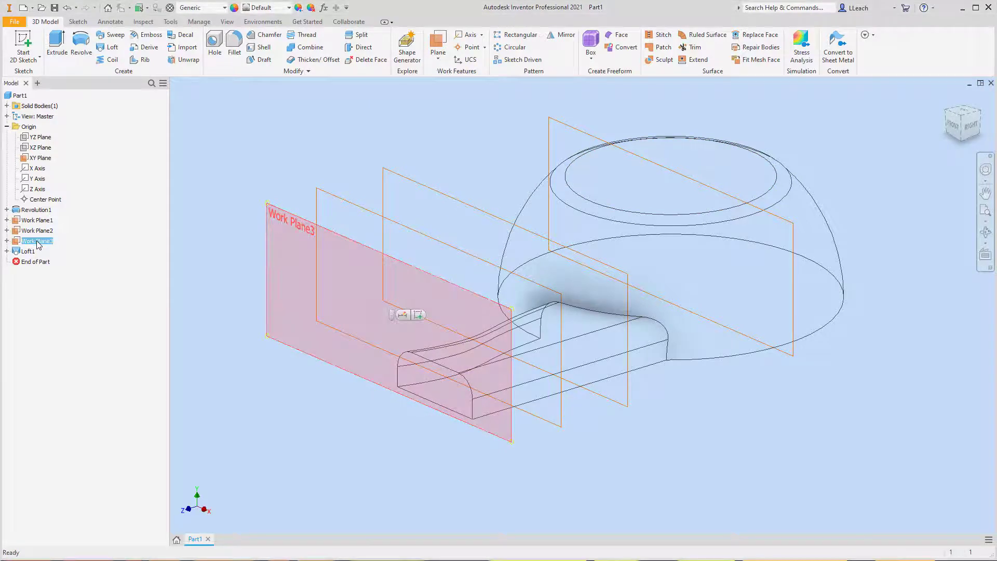
pyautogui.rightClick(37, 242)
pyautogui.click(63, 333)
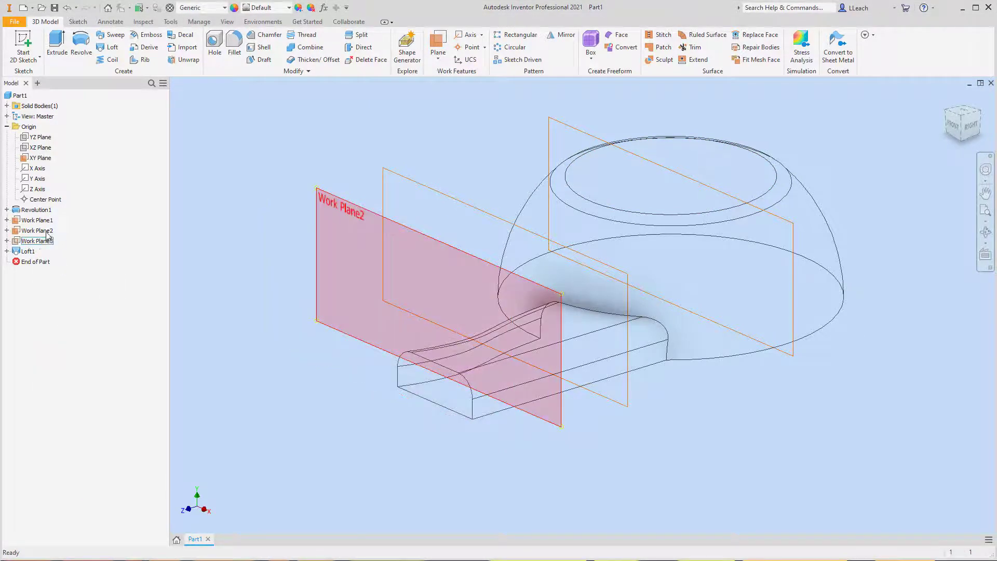
pyautogui.rightClick(43, 231)
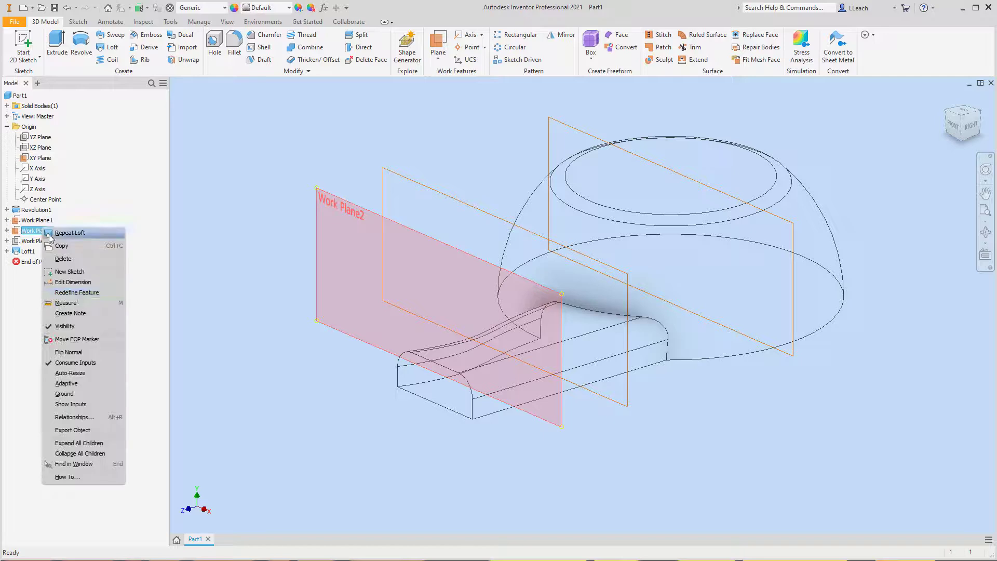
pyautogui.click(75, 327)
pyautogui.rightClick(37, 223)
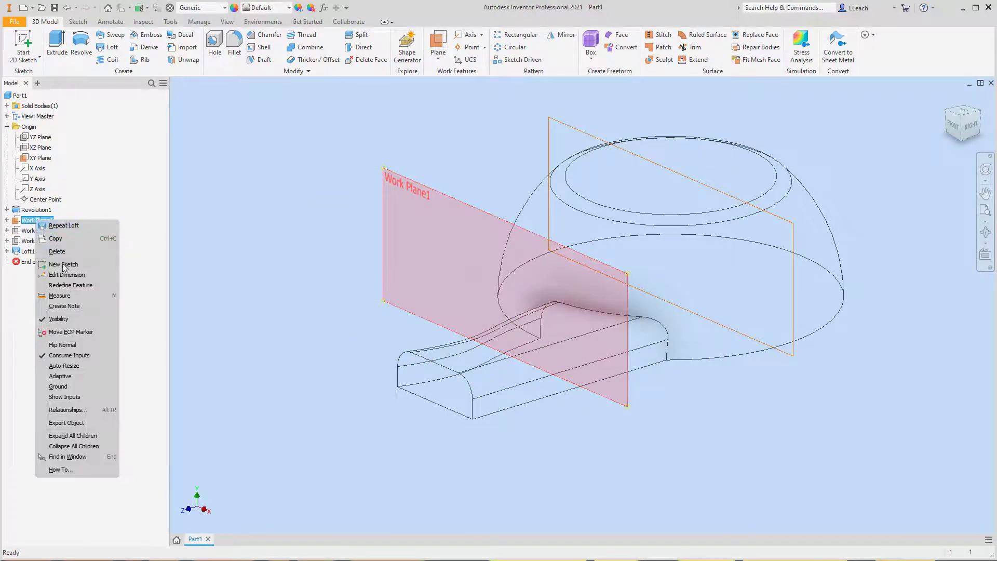
pyautogui.click(65, 322)
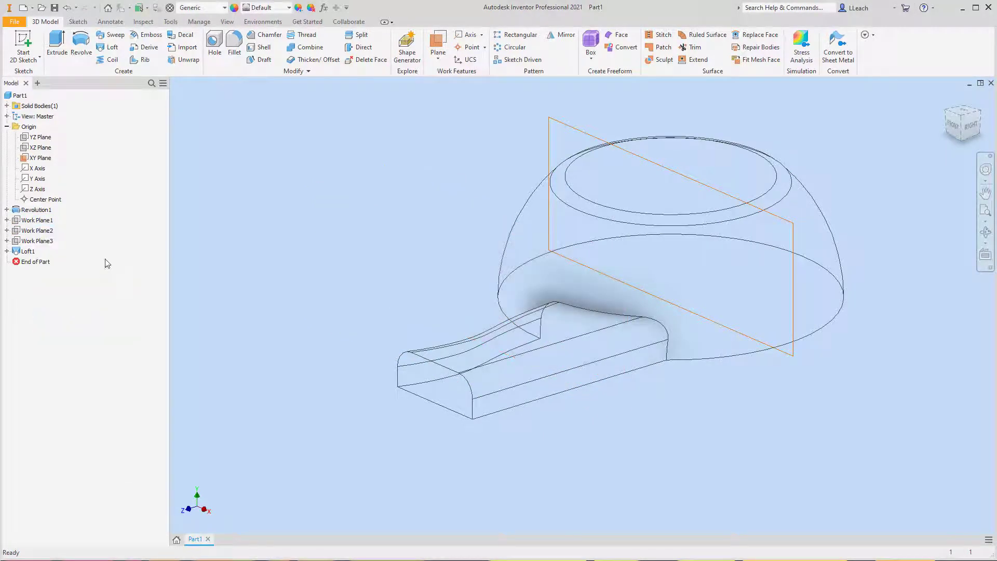
pyautogui.click(47, 162)
pyautogui.rightClick(47, 163)
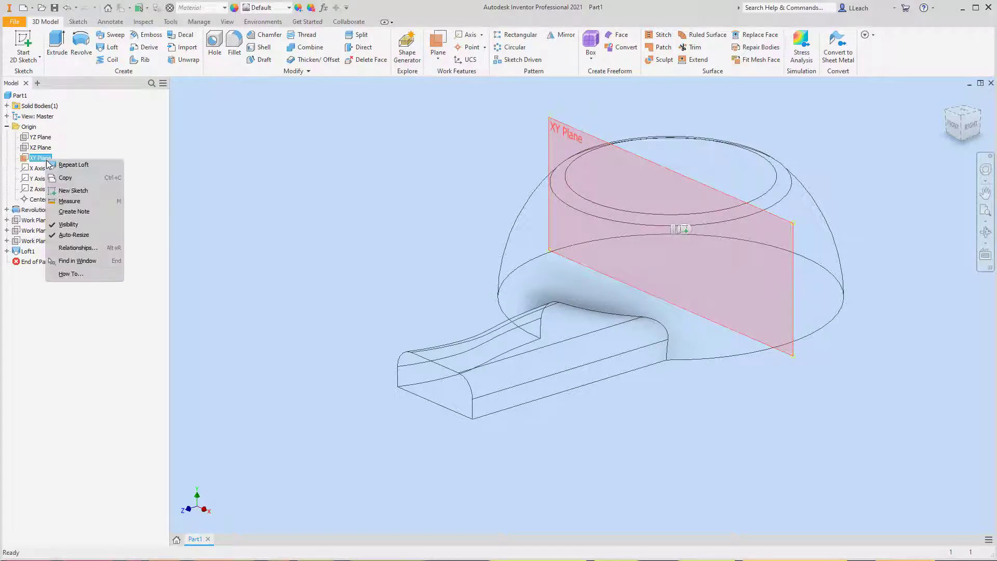
pyautogui.click(65, 225)
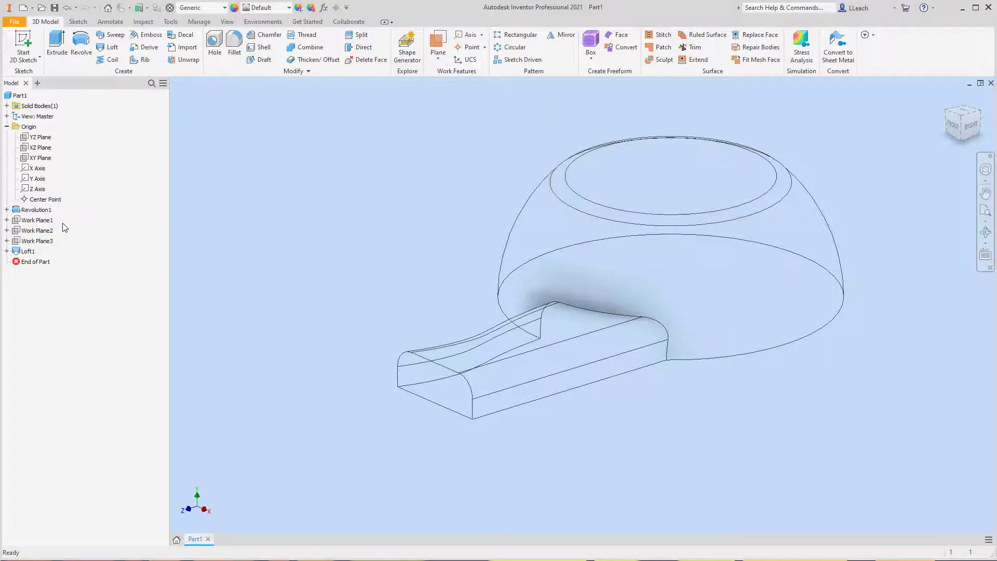
# - Make the YZ plane visible and start a 2D sketch on it
pyautogui.rightClick(43, 140)
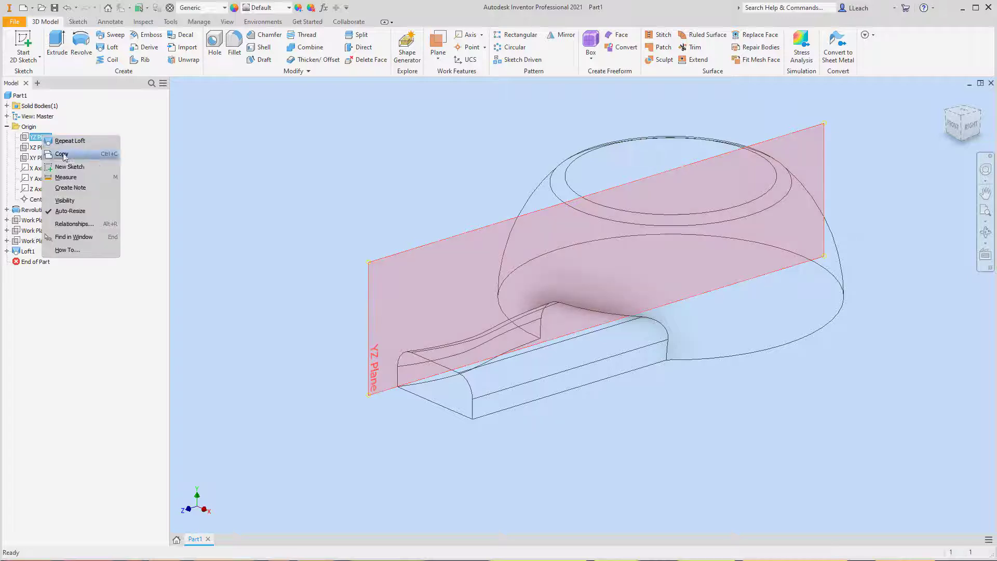
pyautogui.click(71, 202)
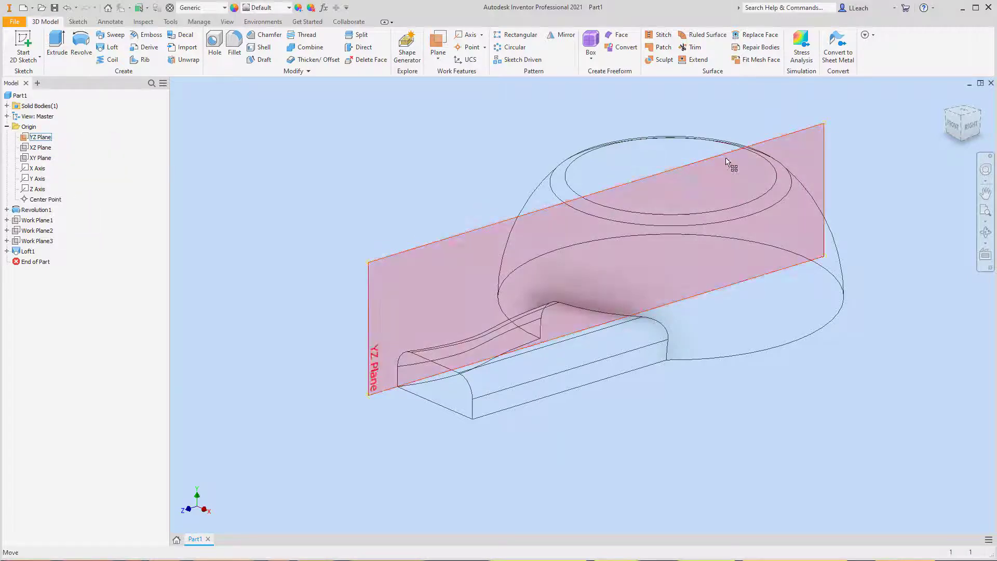
pyautogui.click(947, 114)
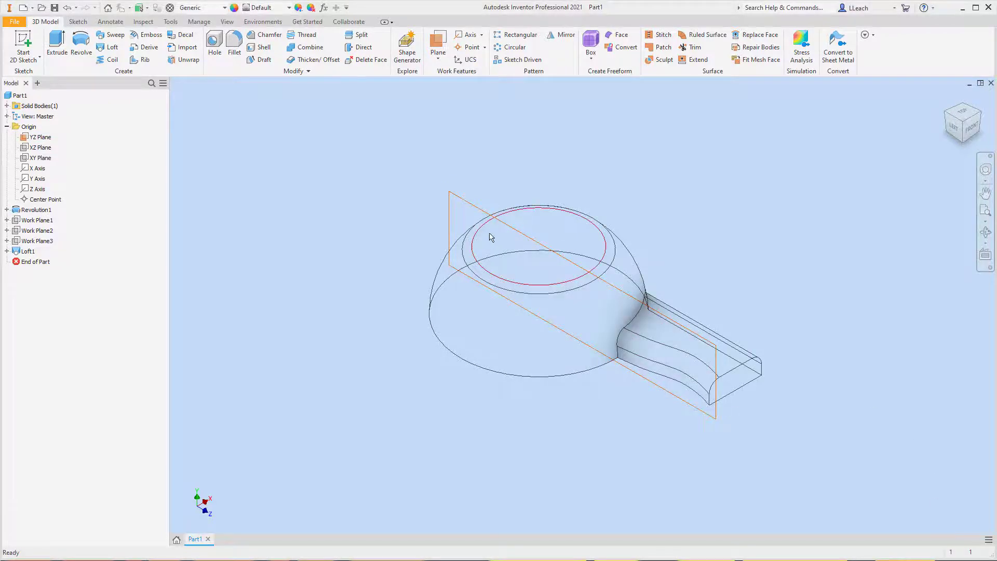
pyautogui.click(37, 58)
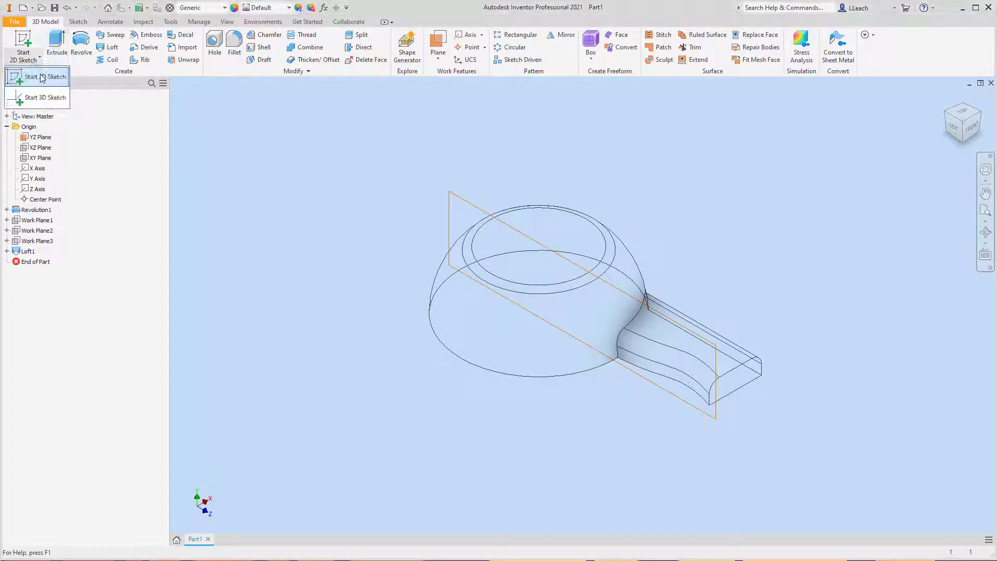
pyautogui.click(42, 77)
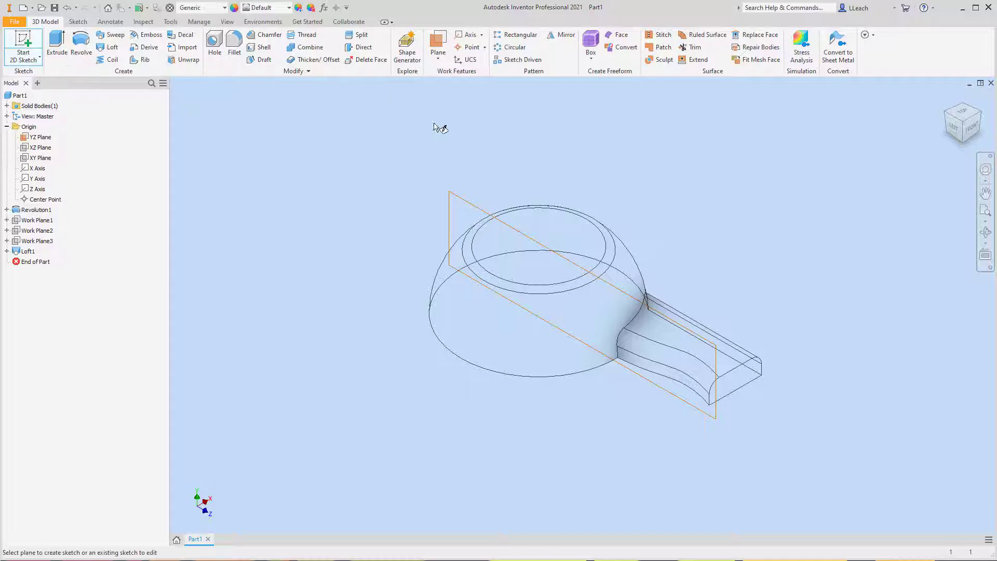
pyautogui.click(479, 212)
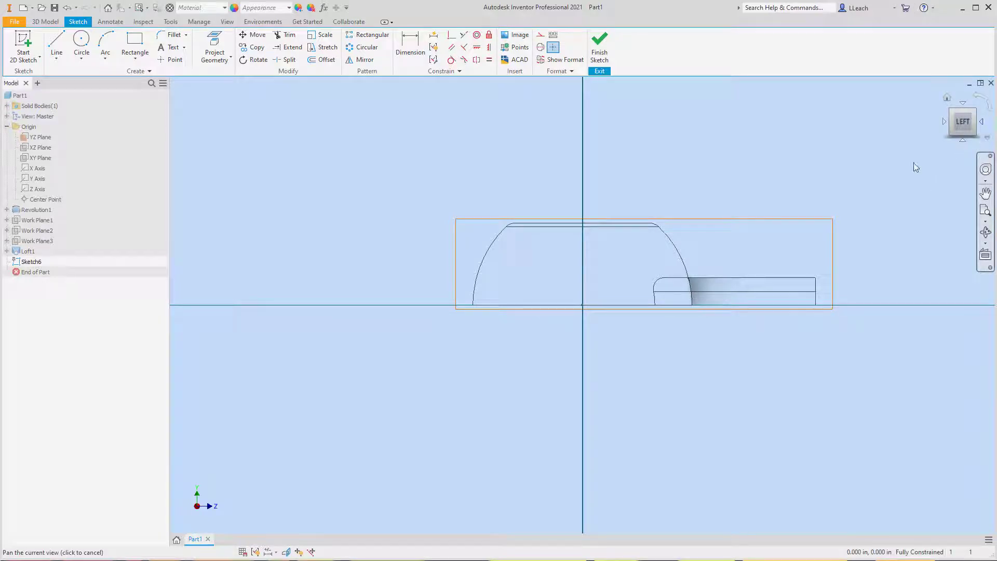
pyautogui.moveTo(570, 225); pyautogui.dragTo(546, 251)
pyautogui.scroll(-5, 551, 292)
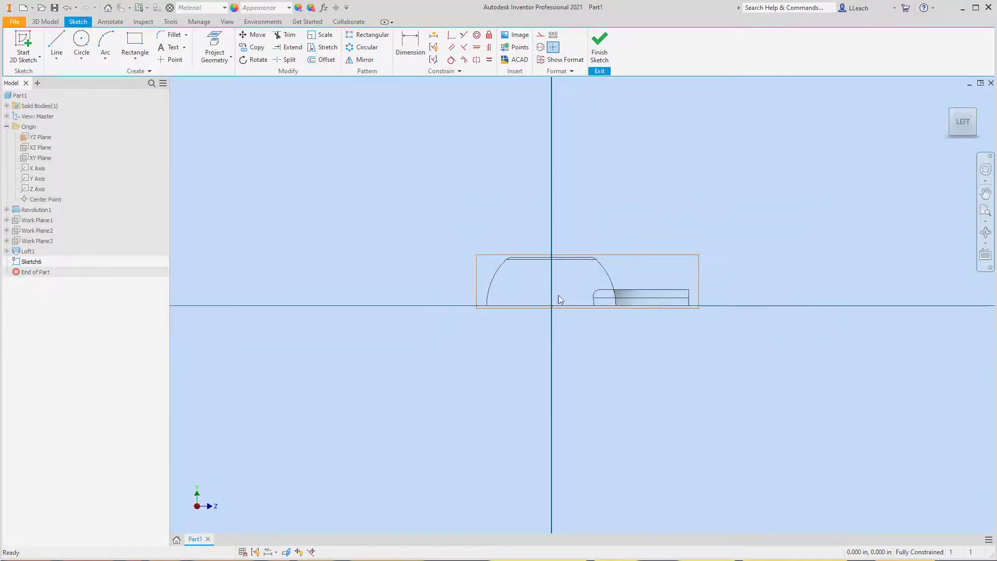
# - Sketch a horizontal line about 1.3 in long just below the dome's base, on the side opposite the handle
pyautogui.scroll(6, 551, 291)
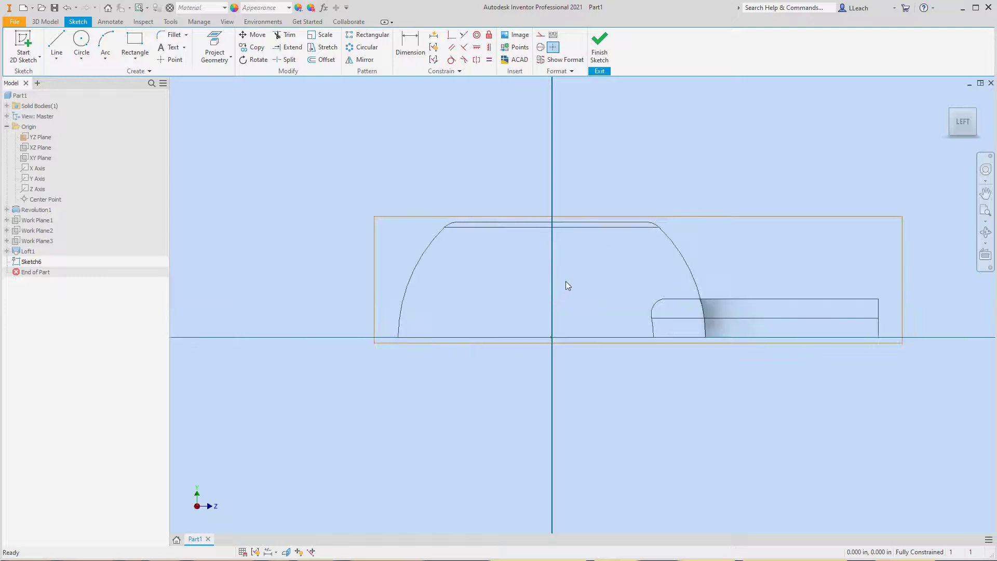
pyautogui.scroll(-3, 550, 293)
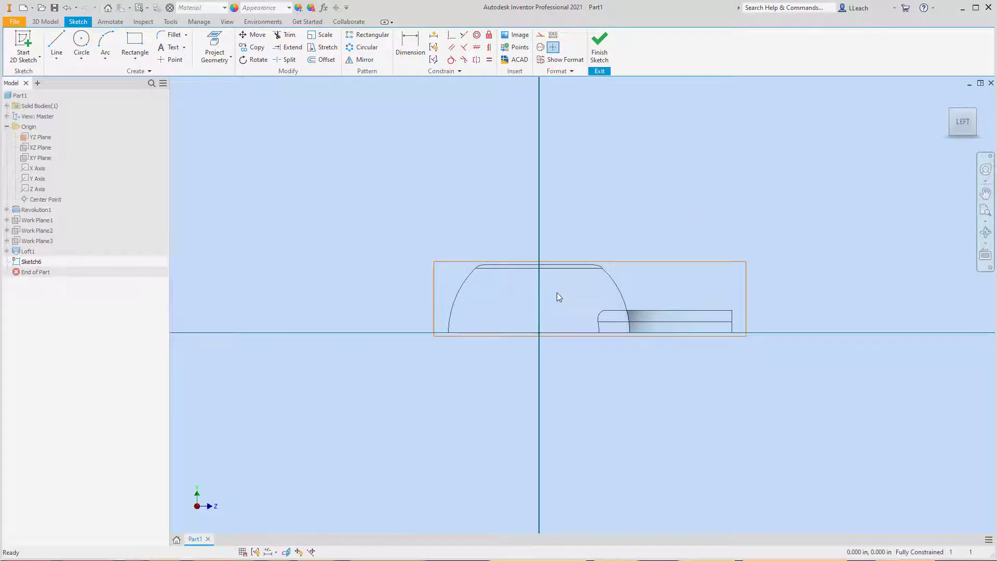
pyautogui.click(58, 62)
pyautogui.click(74, 78)
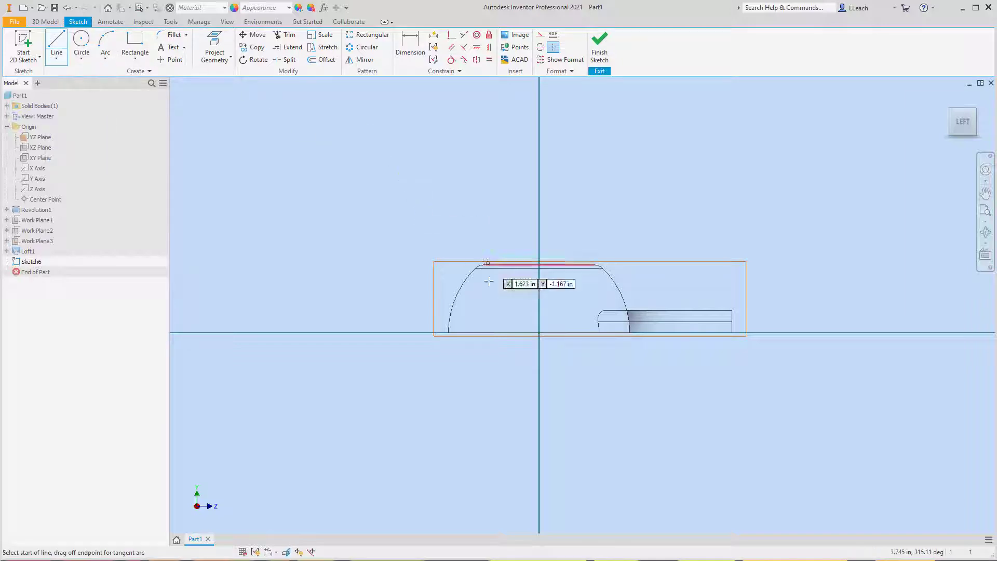
pyautogui.click(463, 343)
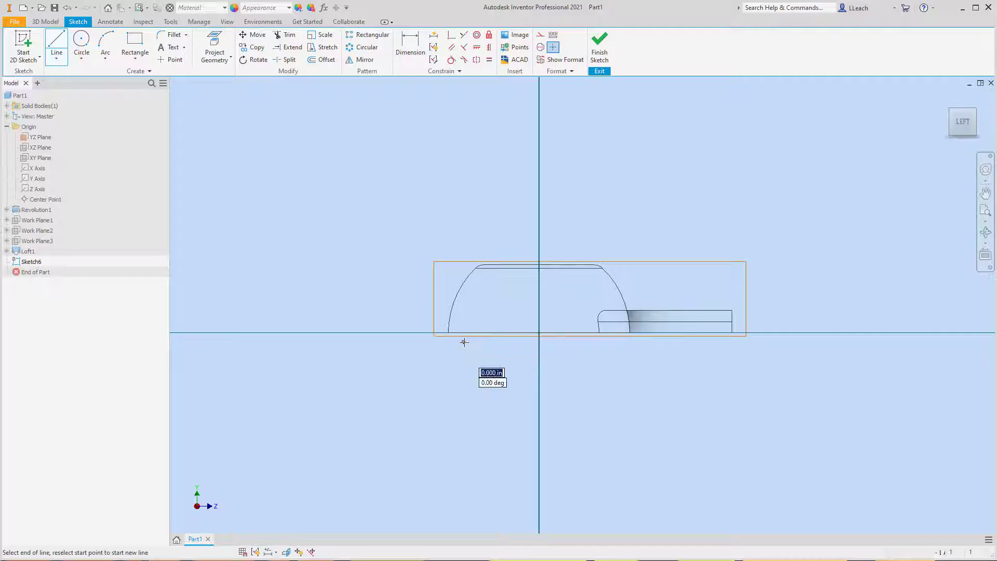
pyautogui.click(521, 342)
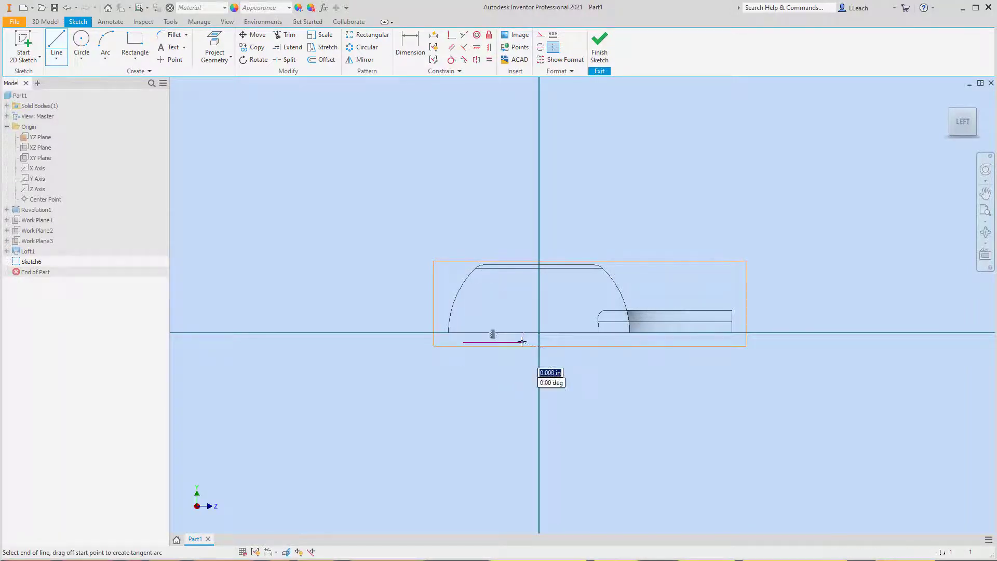
pyautogui.rightClick(522, 222)
pyautogui.click(561, 223)
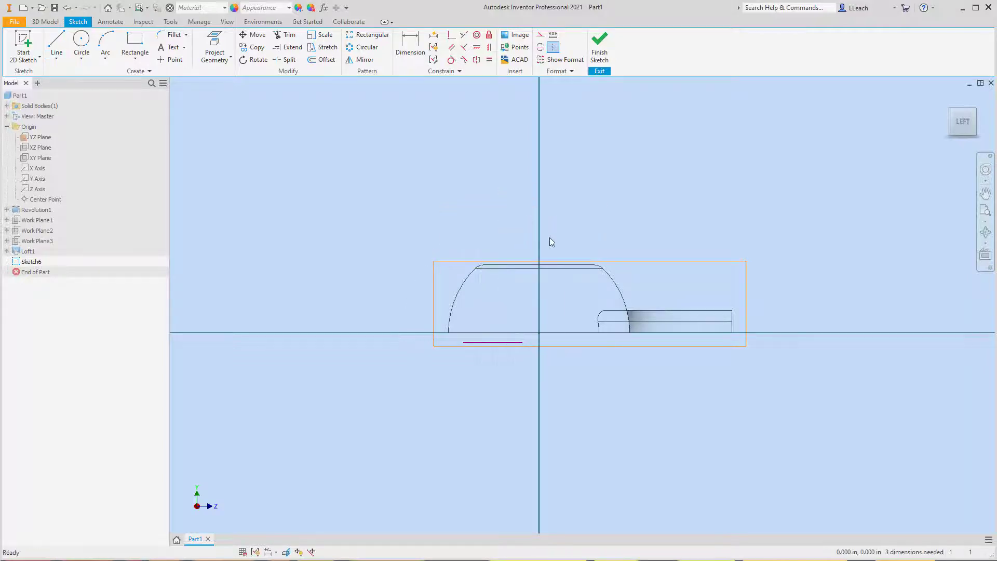
# - Draw a centre-point semicircular arc of about 0.65 in radius above the line, centred on its midpoint and joining both endpoints
pyautogui.scroll(1, 493, 340)
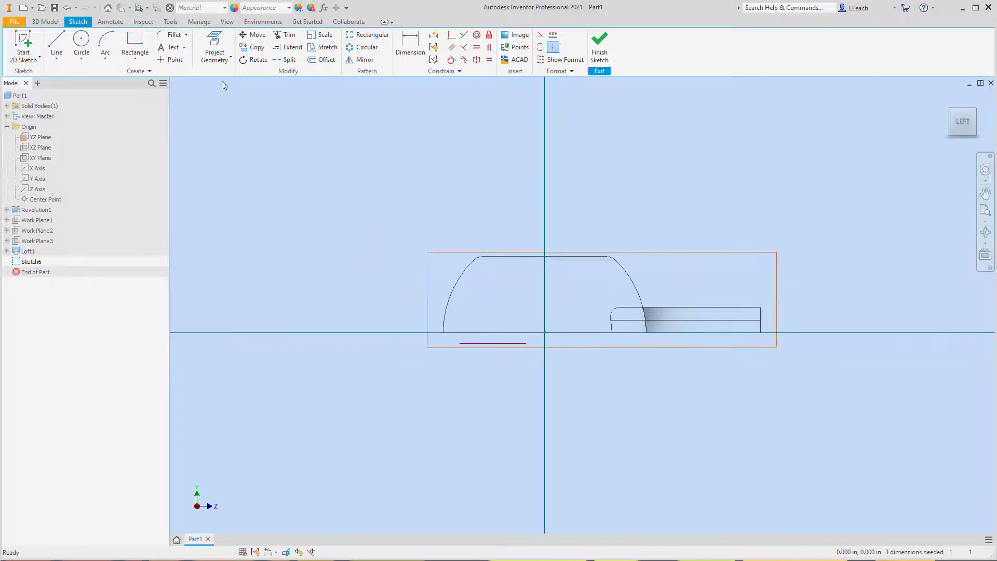
pyautogui.click(105, 57)
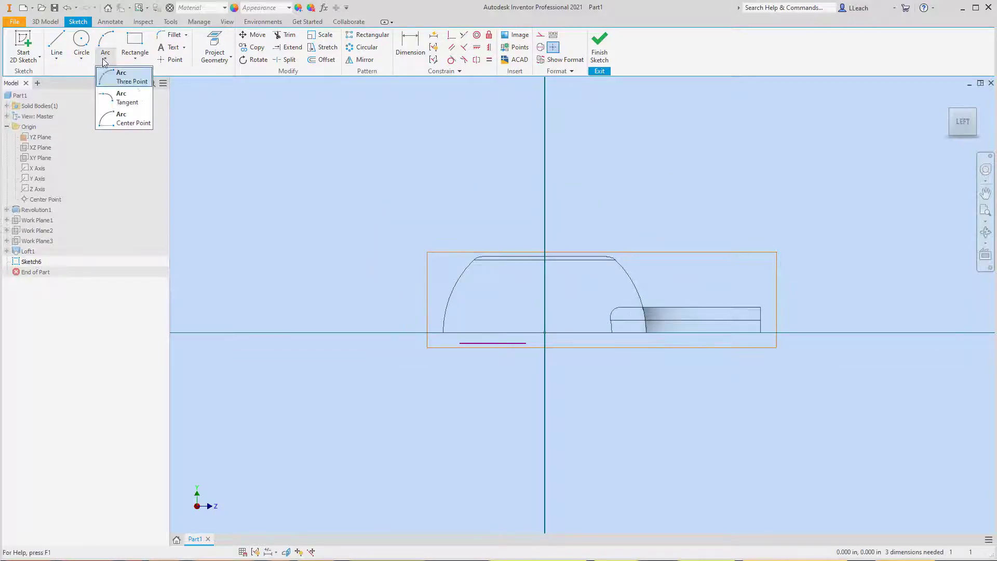
pyautogui.click(128, 124)
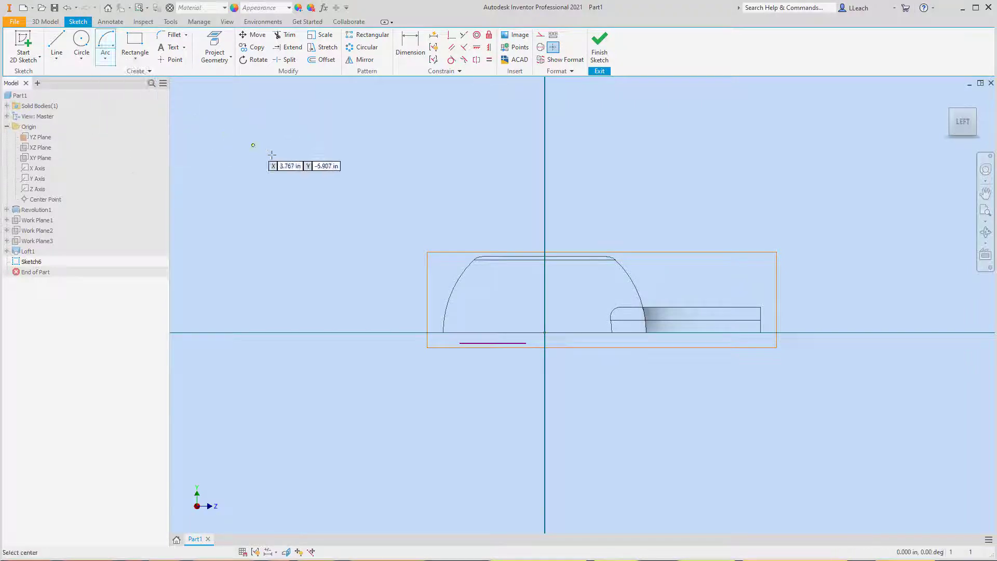
pyautogui.scroll(5, 506, 324)
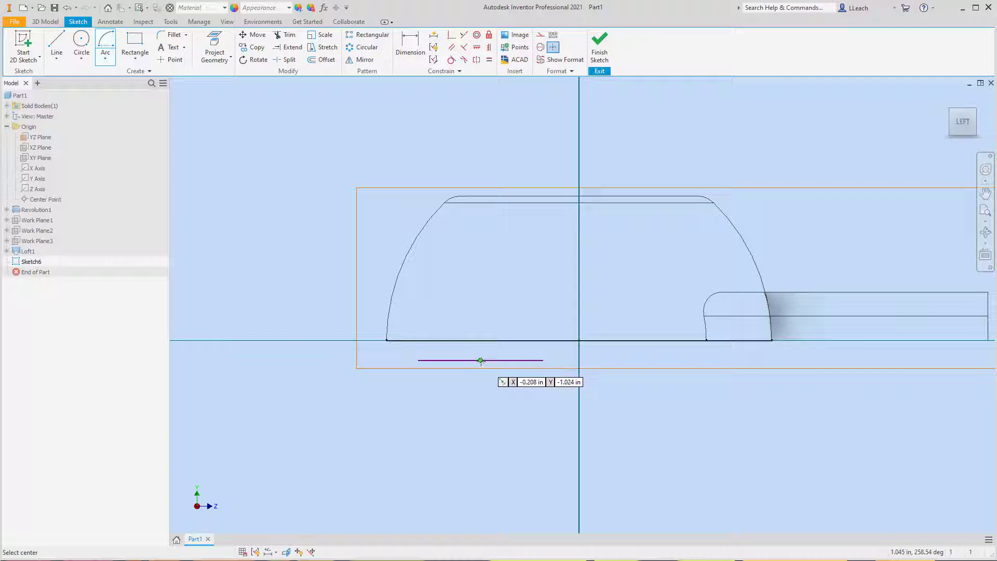
pyautogui.click(481, 361)
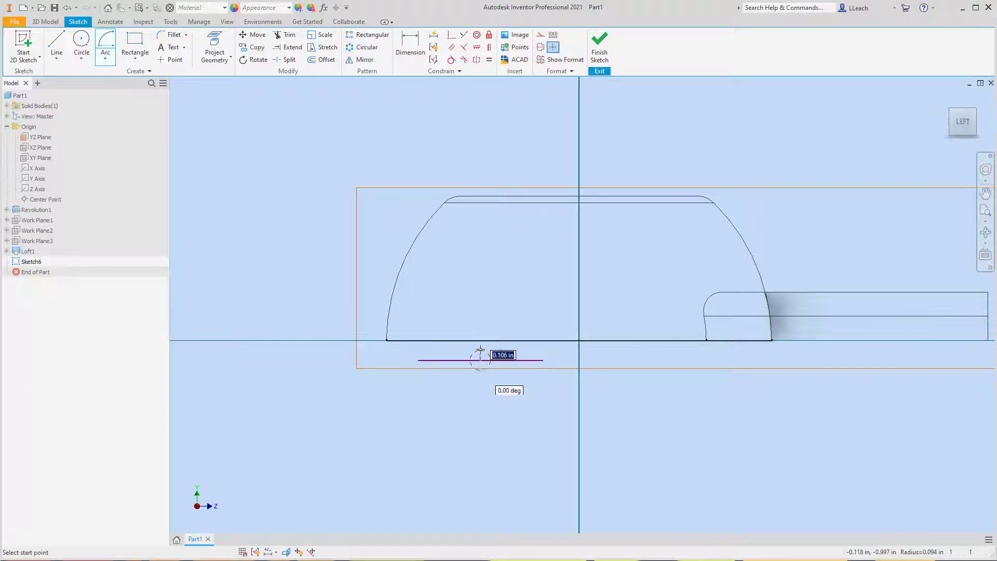
pyautogui.click(417, 360)
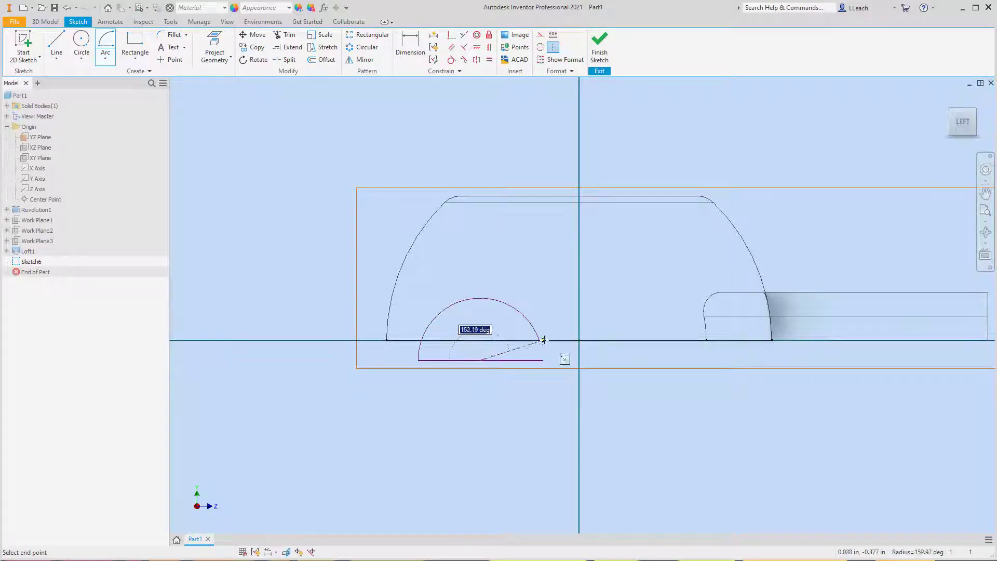
pyautogui.click(542, 359)
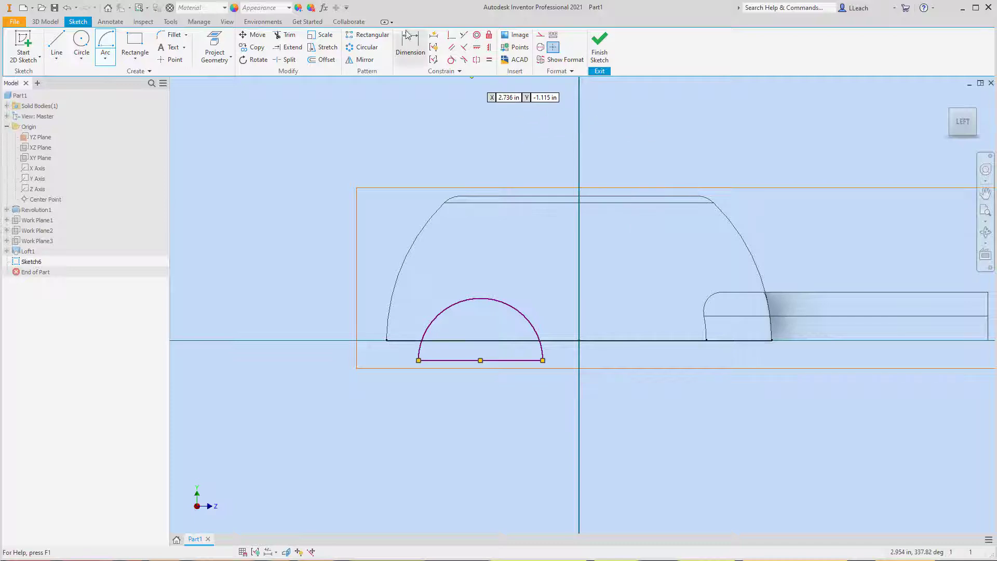
# - Dimension the semicircular arc's radius and set it to 0.750 in
pyautogui.click(402, 62)
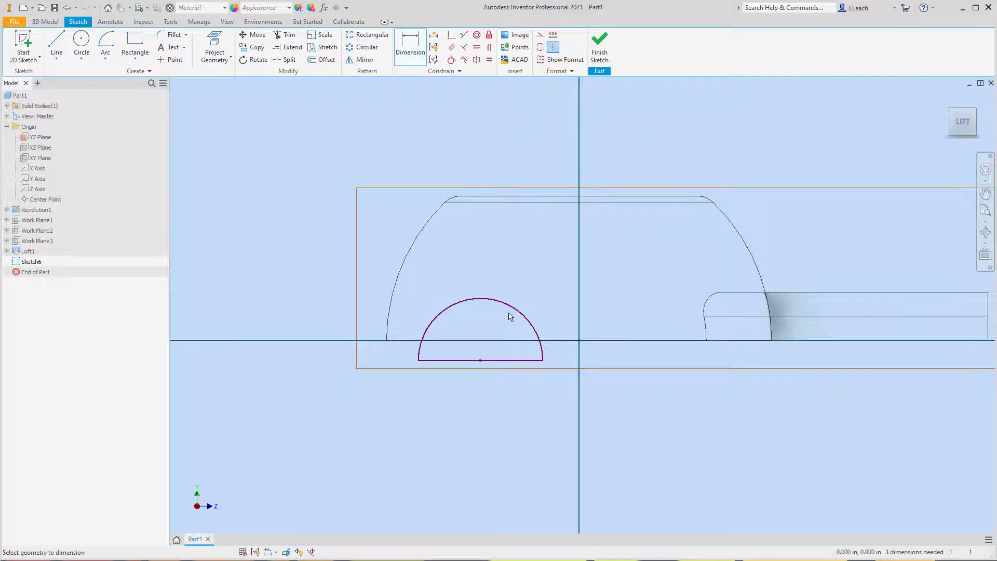
pyautogui.click(479, 298)
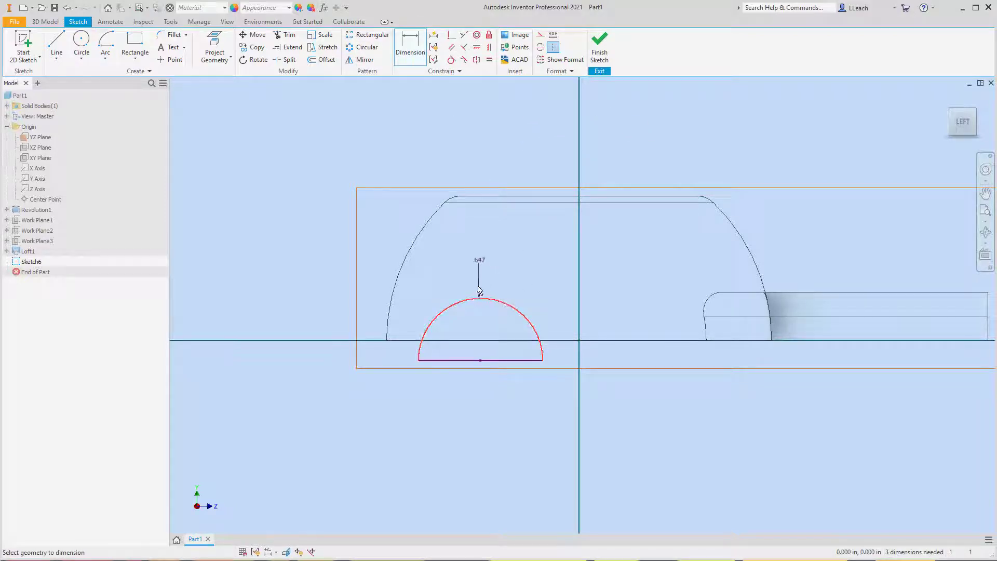
pyautogui.click(313, 279)
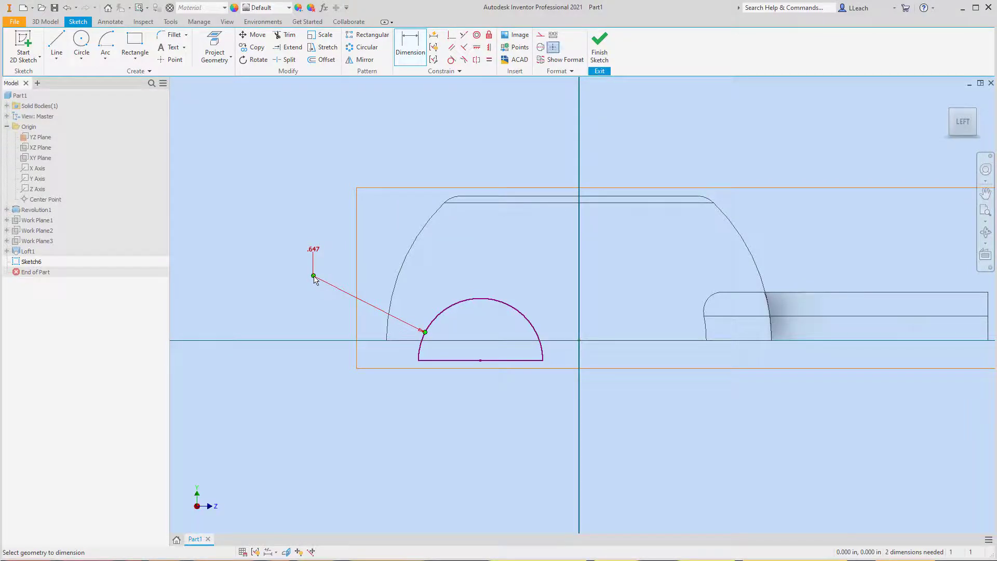
pyautogui.doubleClick(313, 249)
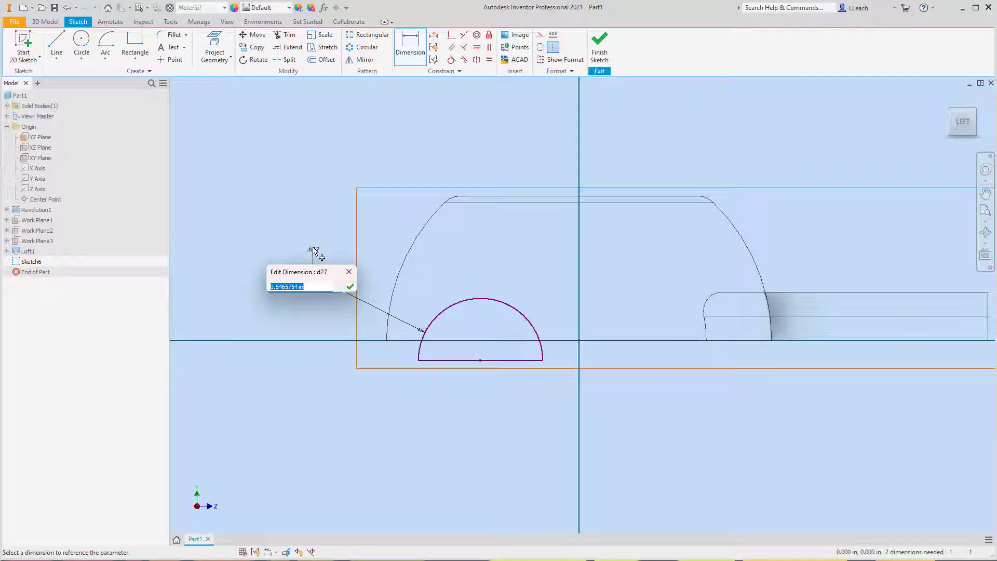
pyautogui.write('.750')
pyautogui.click(350, 287)
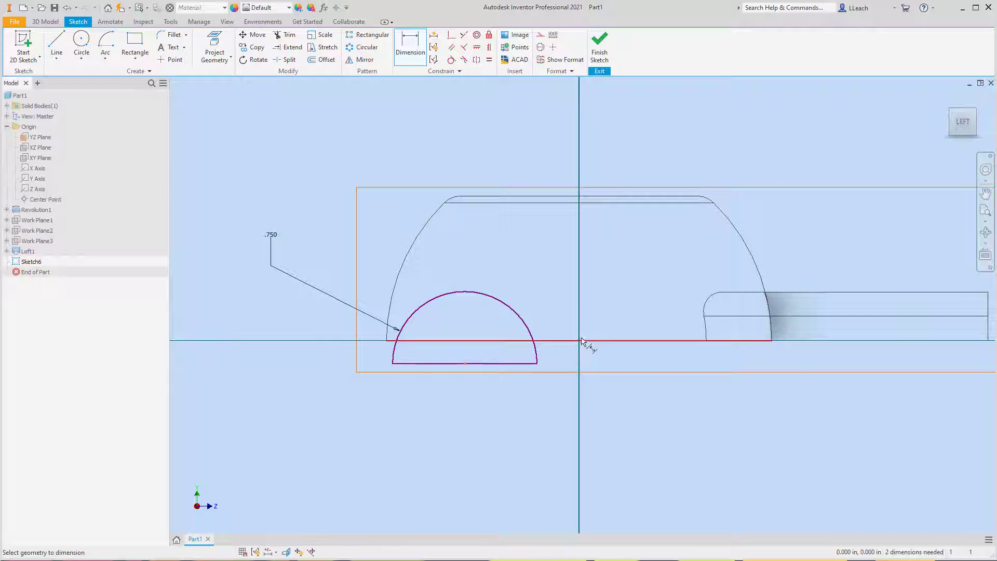
# - Dimension the horizontal distance from the semicircle's centre to the origin and set it to 1.125 in
pyautogui.click(974, 114)
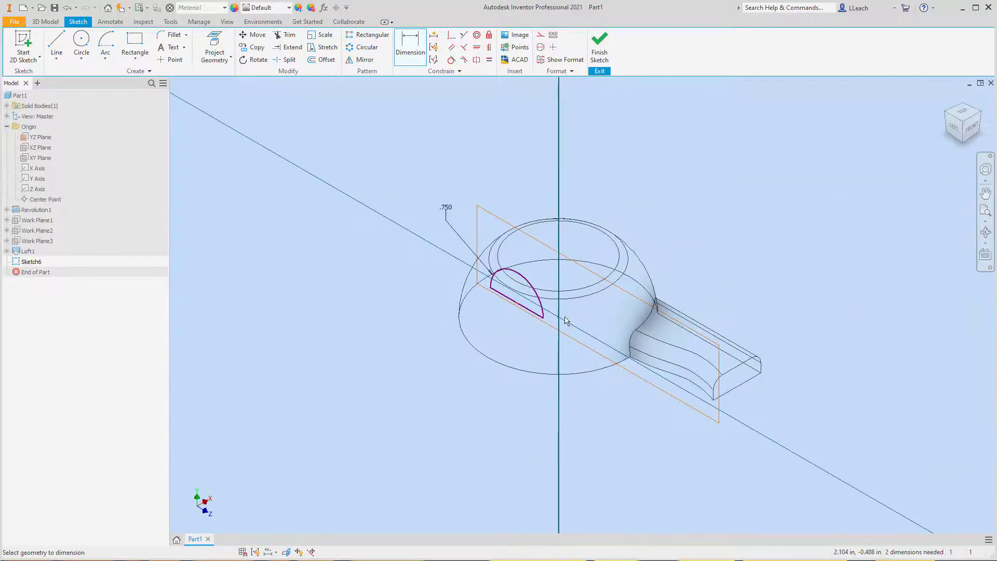
pyautogui.click(559, 318)
pyautogui.click(542, 347)
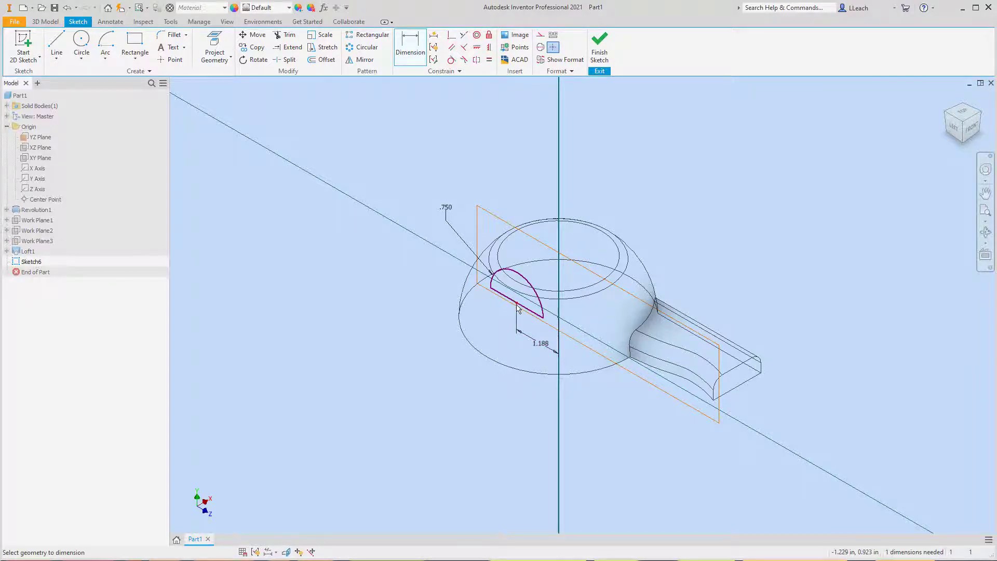
pyautogui.doubleClick(541, 345)
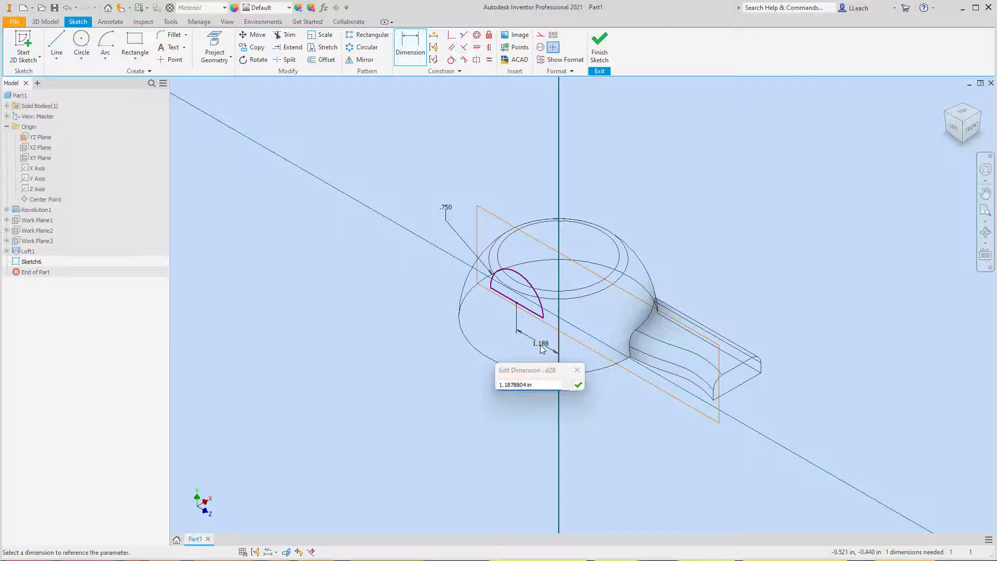
pyautogui.moveTo(546, 383); pyautogui.dragTo(493, 383)
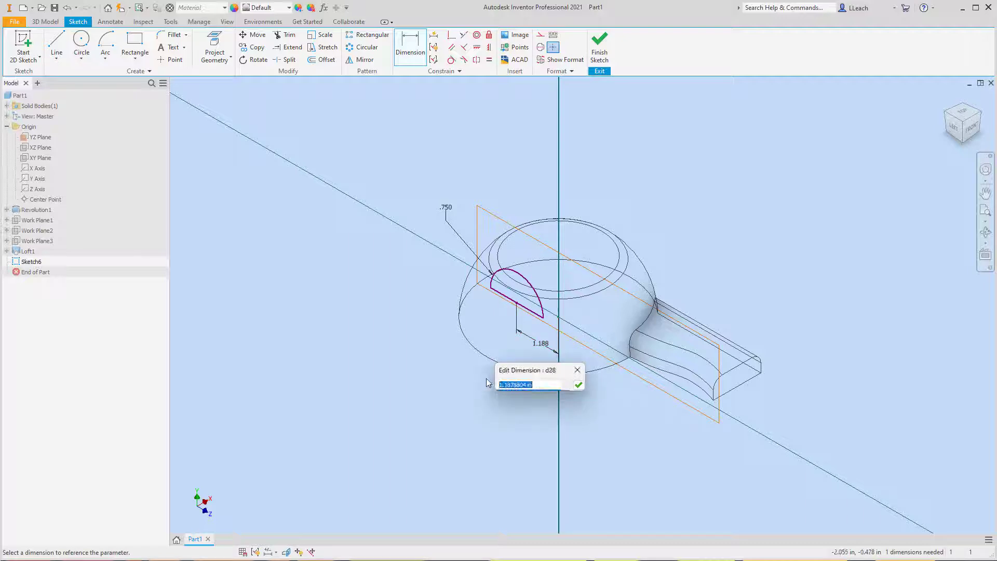
pyautogui.write('1.125')
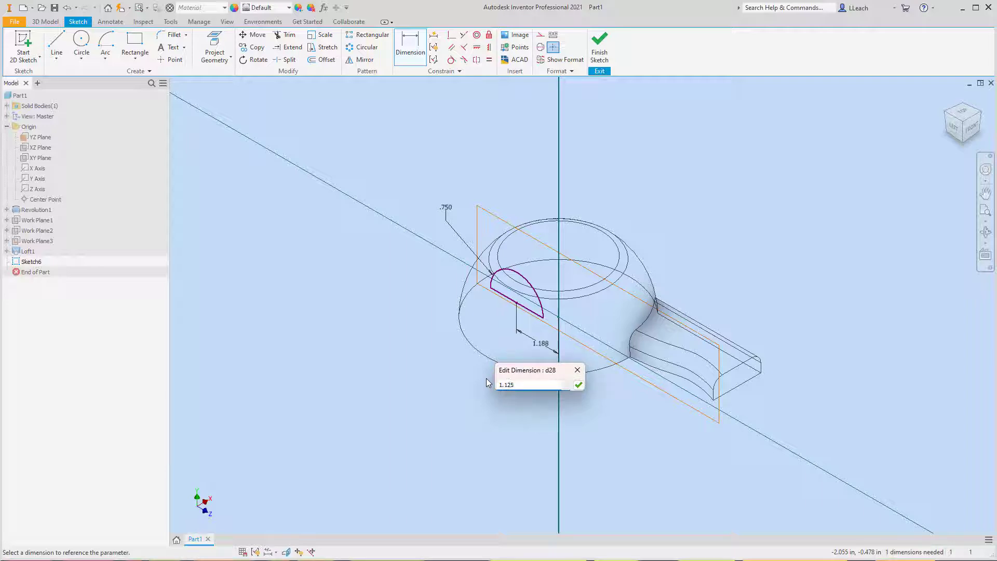
pyautogui.click(579, 385)
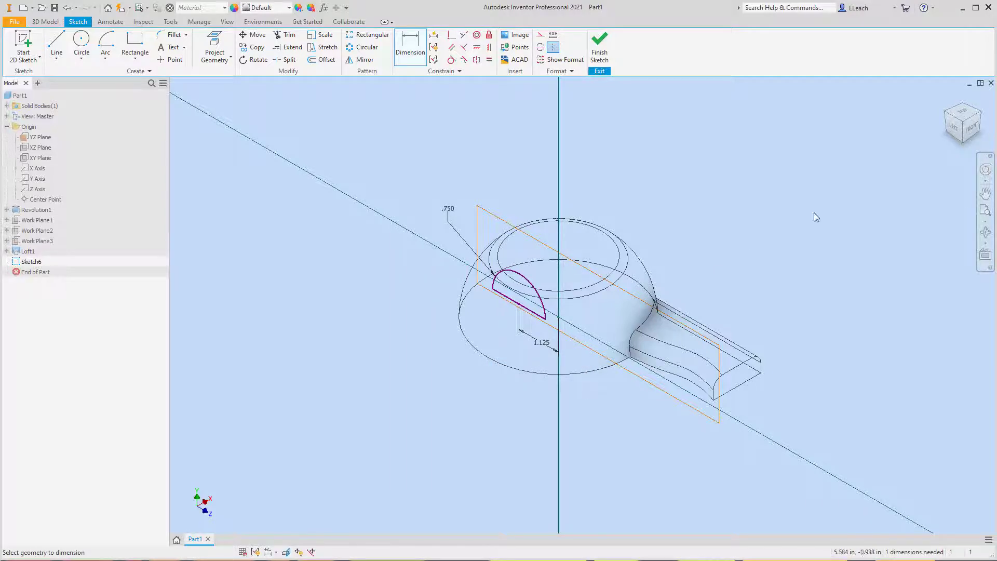
# - Dimension the vertical distance from the semicircle's base line to the origin, set it to 0, and finish the sketch
pyautogui.click(954, 128)
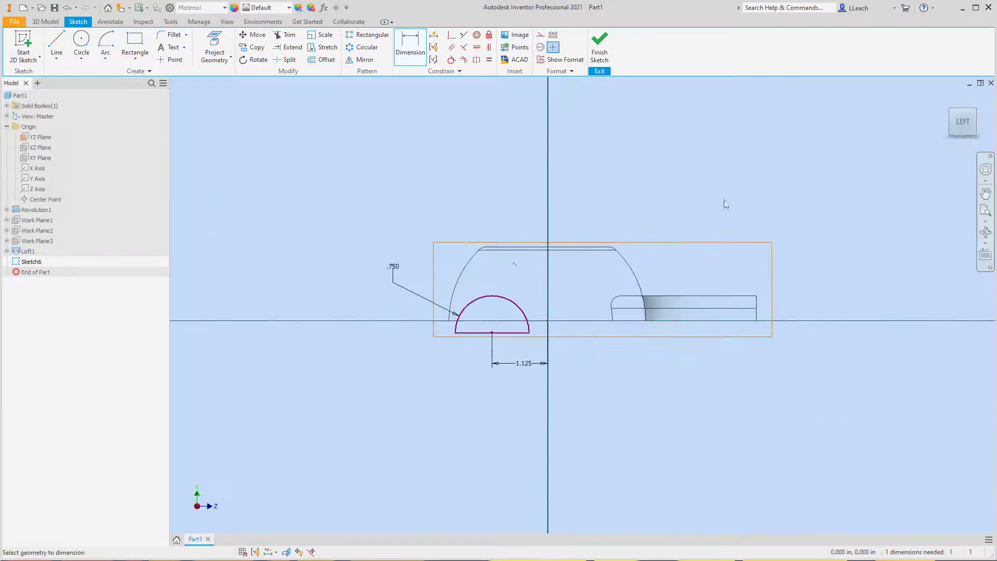
pyautogui.scroll(-2, 457, 283)
pyautogui.scroll(5, 549, 319)
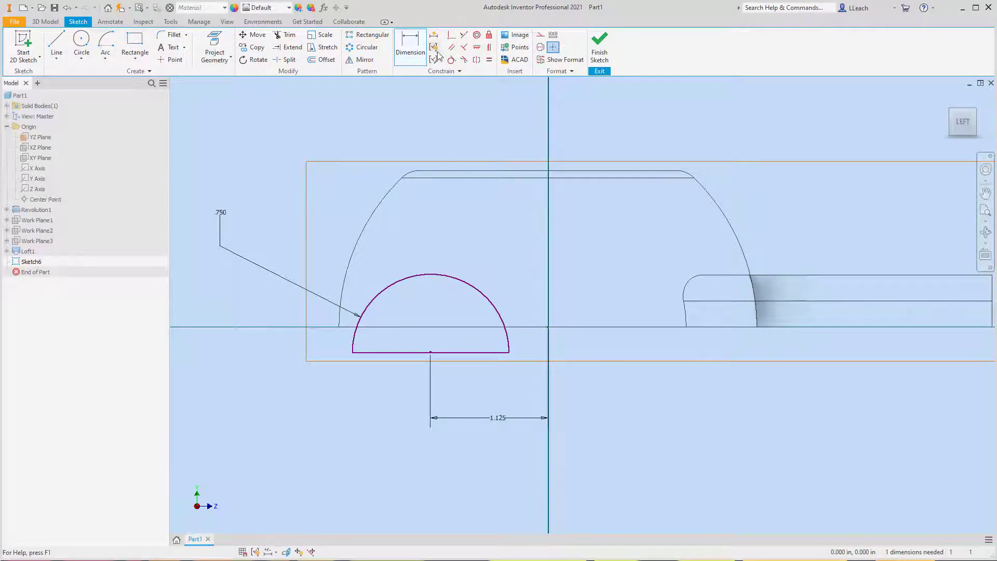
pyautogui.click(413, 46)
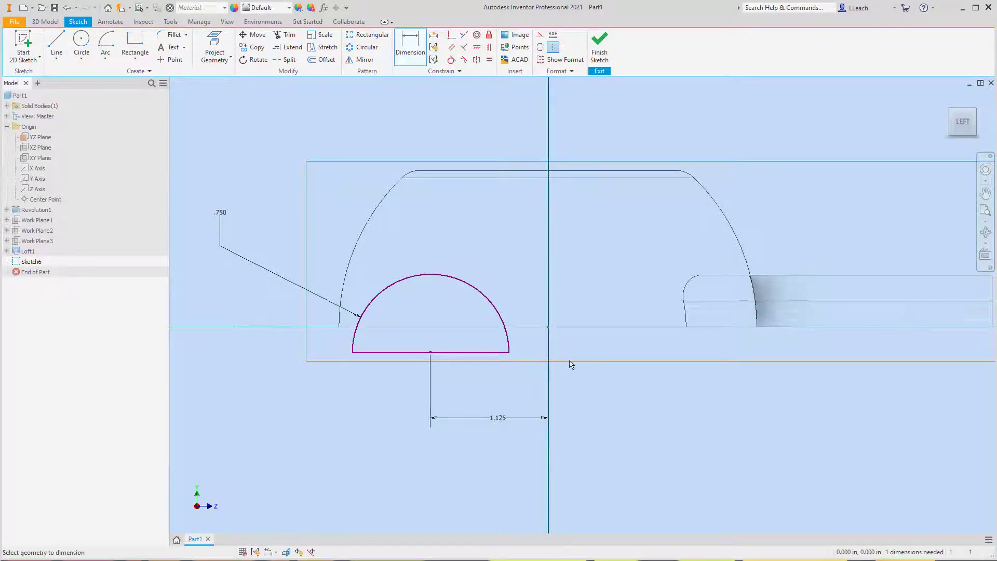
pyautogui.click(439, 355)
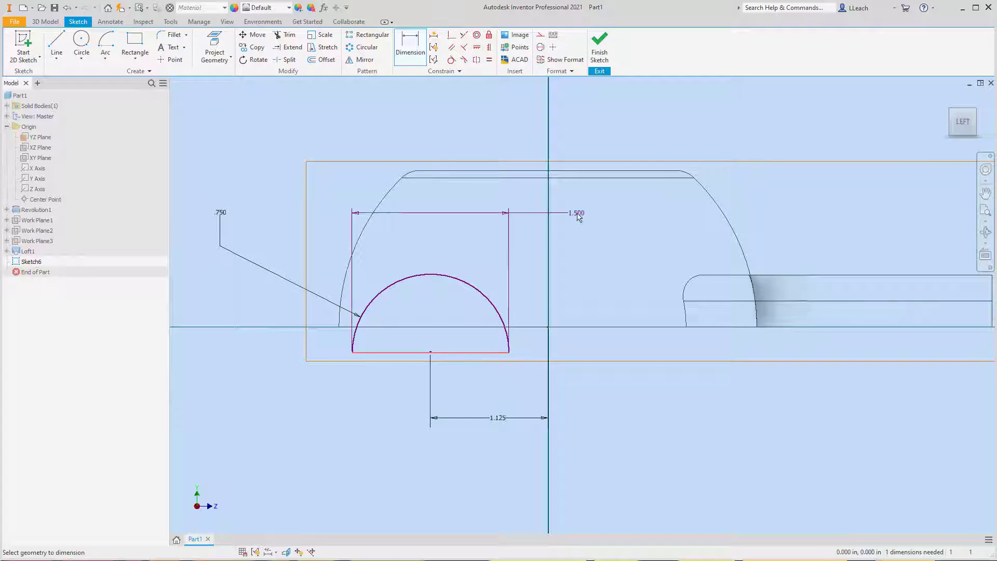
pyautogui.click(976, 110)
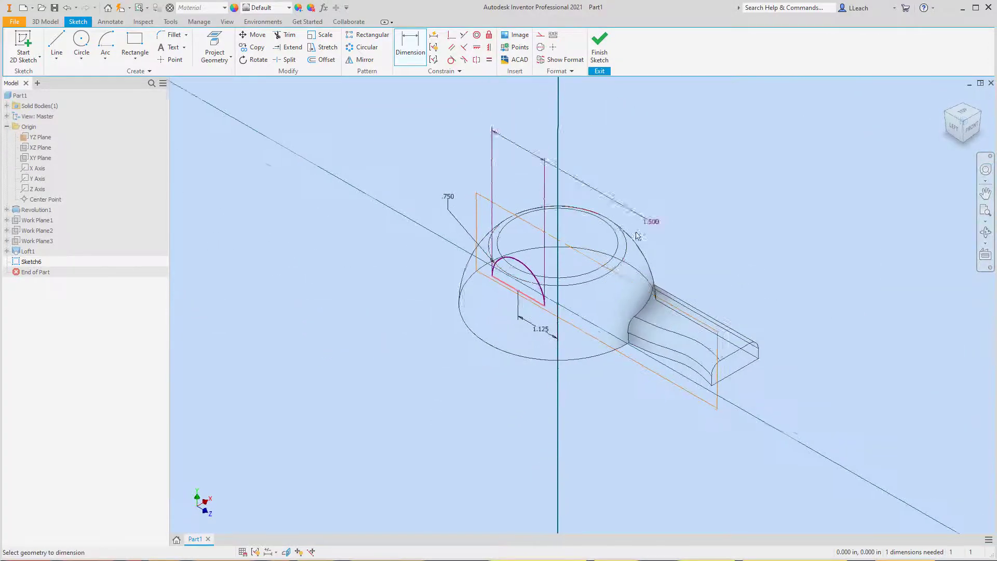
pyautogui.click(559, 305)
pyautogui.scroll(-3, 560, 306)
pyautogui.scroll(8, 558, 304)
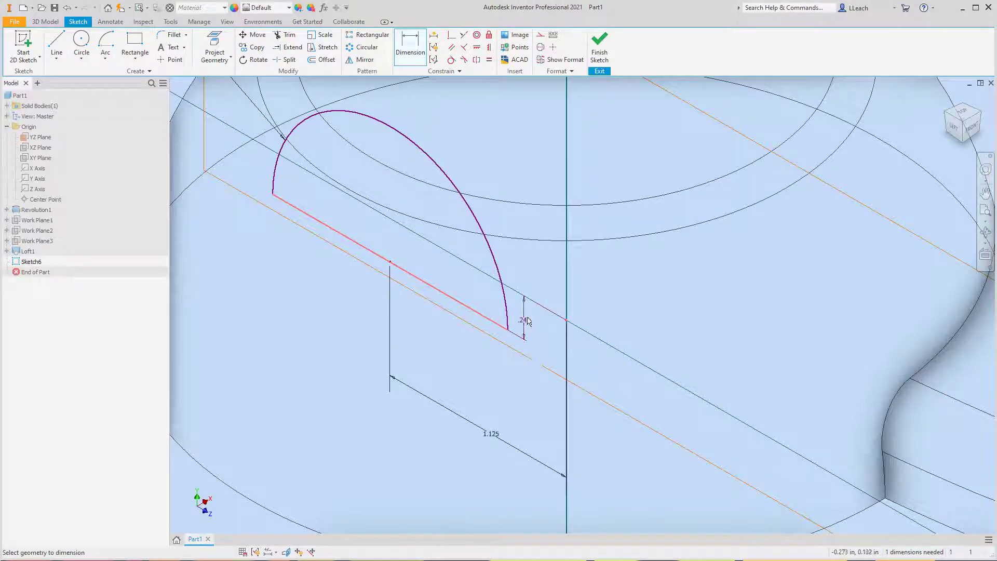
pyautogui.click(529, 320)
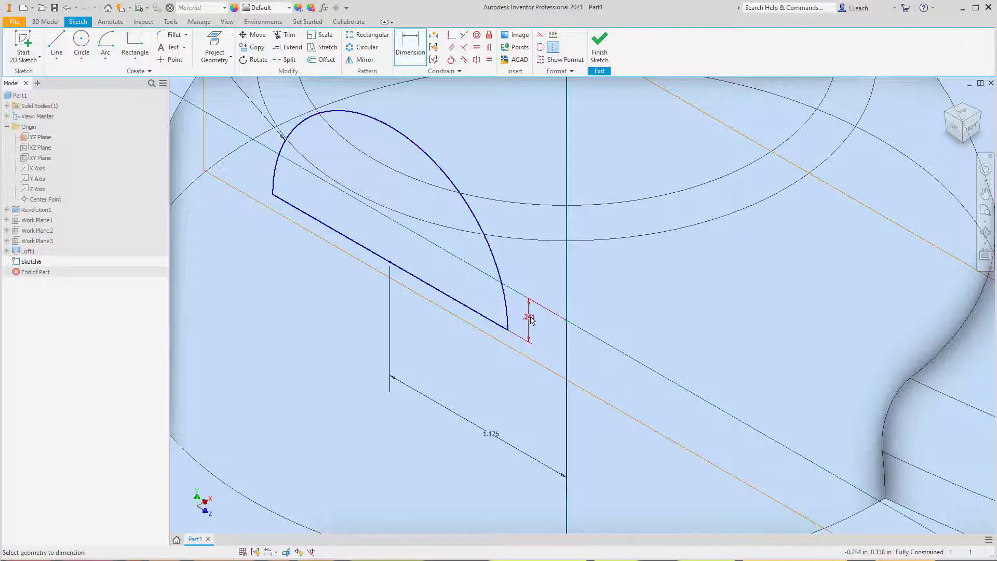
pyautogui.write('0')
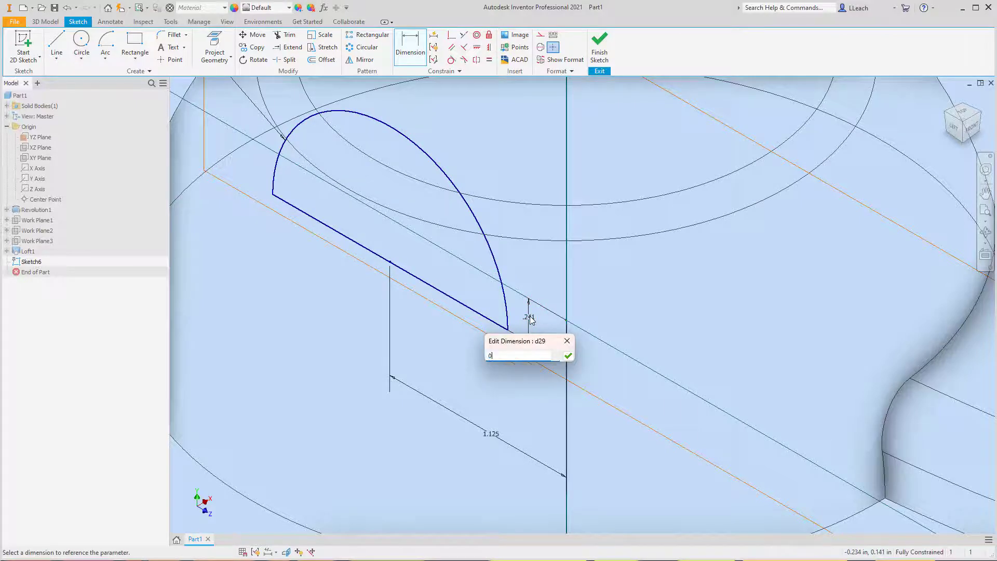
pyautogui.click(568, 357)
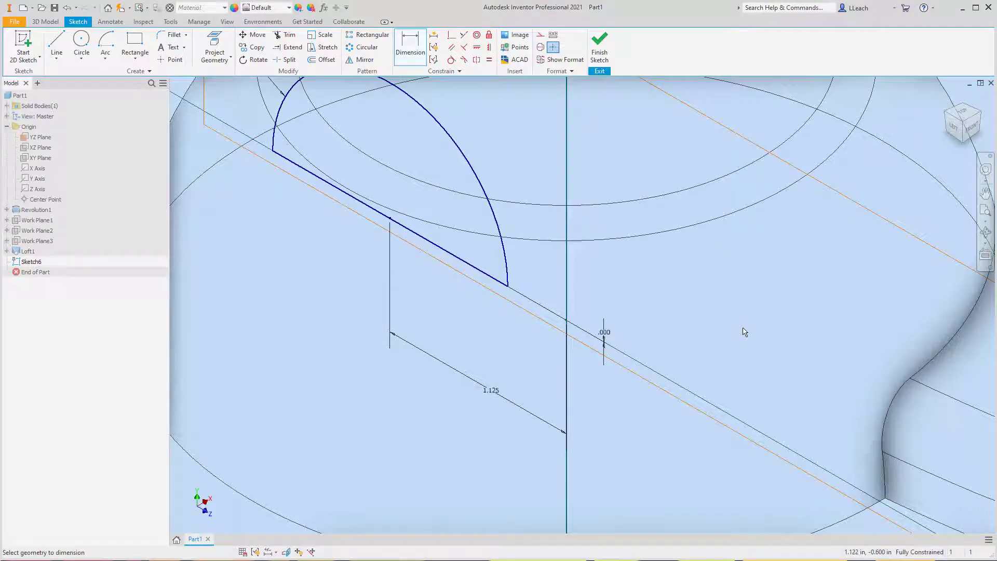
pyautogui.scroll(-5, 592, 244)
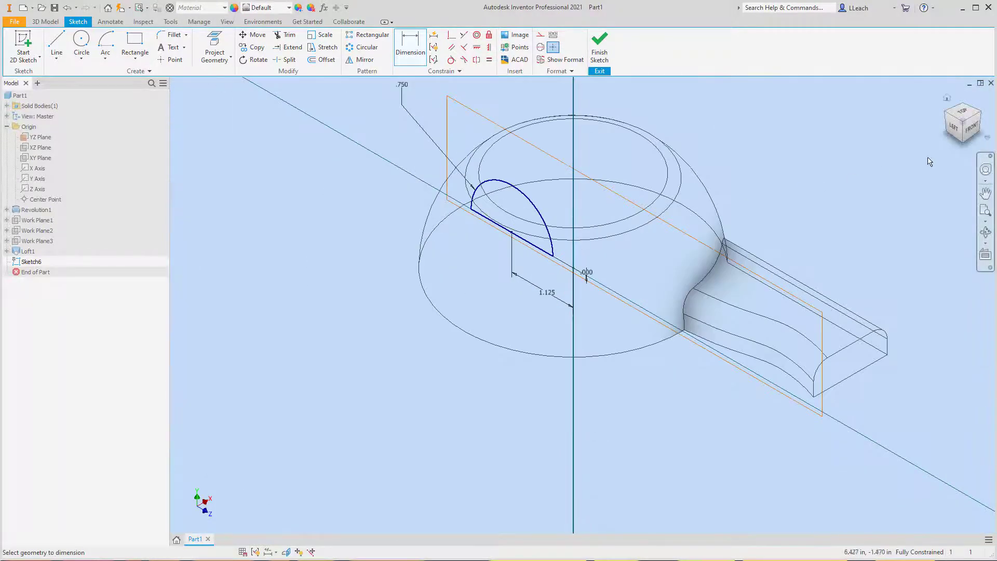
pyautogui.click(599, 44)
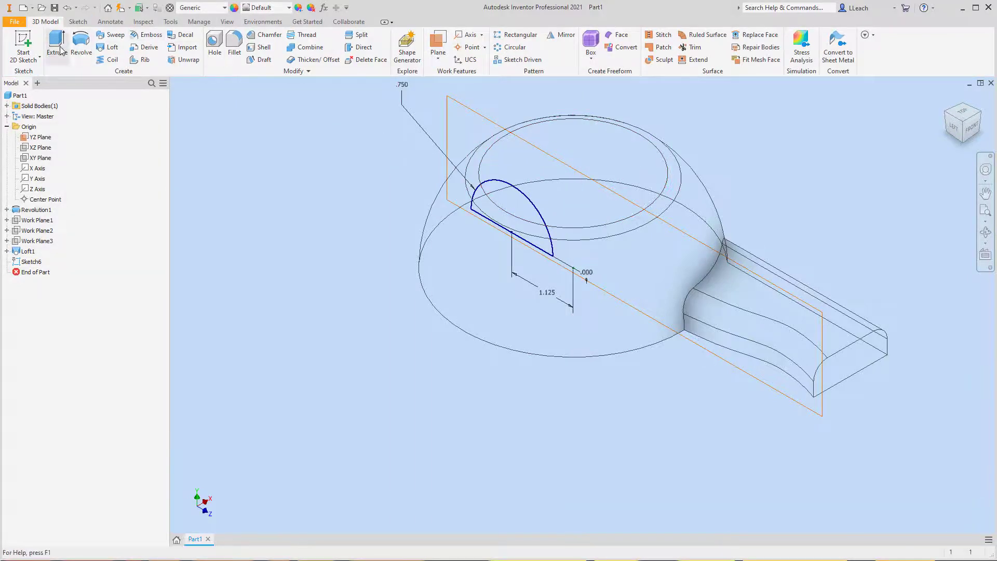
# - Extrude the semicircle profile 5.5 in in the flipped direction, joined to the dome as a straight half-round arm
pyautogui.click(61, 48)
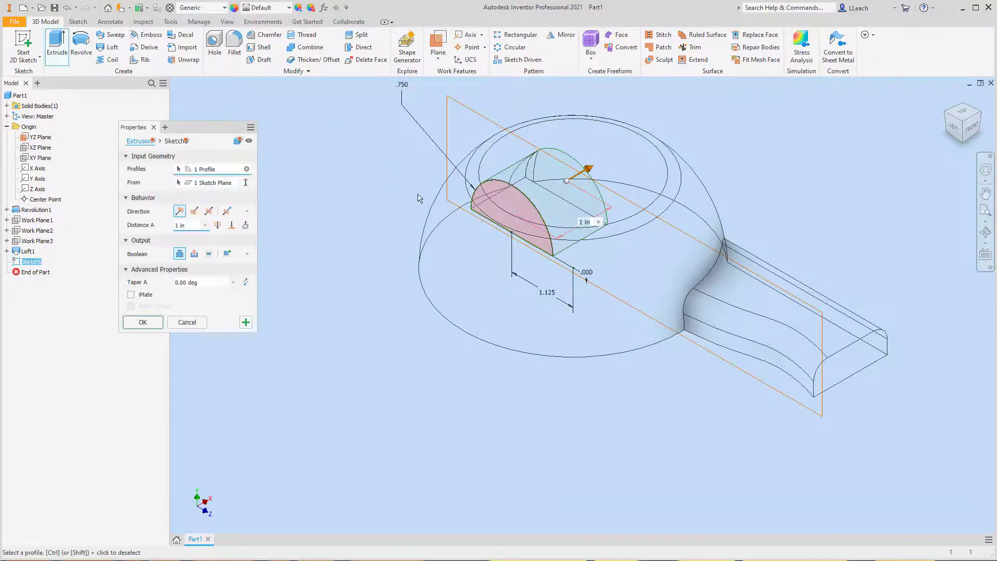
pyautogui.click(194, 213)
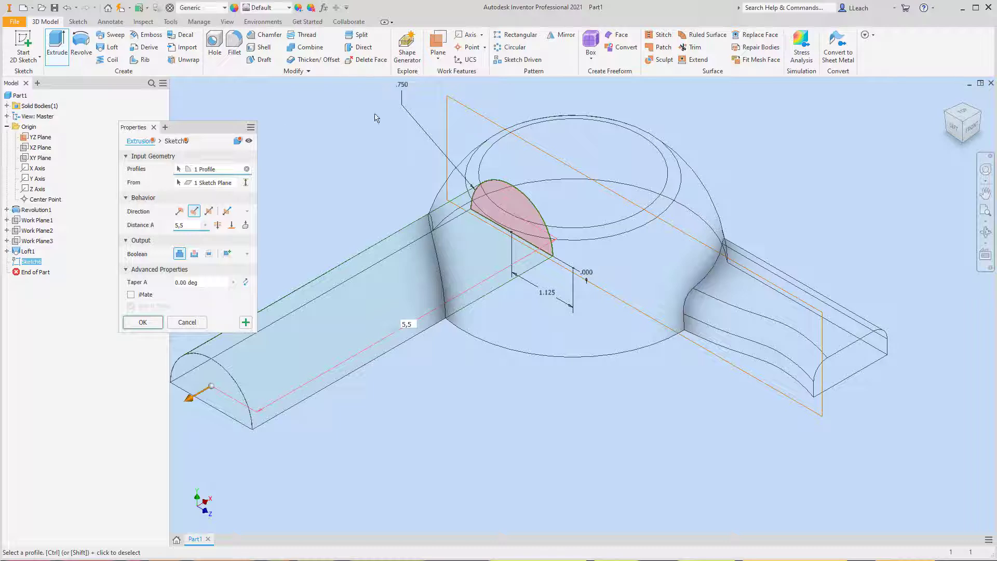
pyautogui.click(143, 322)
pyautogui.moveTo(329, 262); pyautogui.dragTo(442, 265, button='middle')
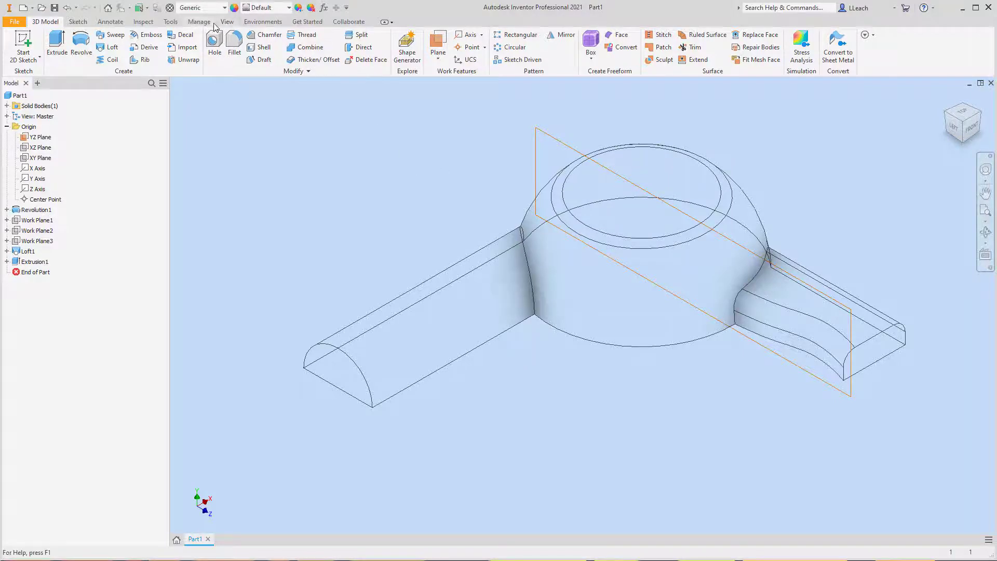
# - Change the model's visual style to Shaded with Edges
pyautogui.click(228, 22)
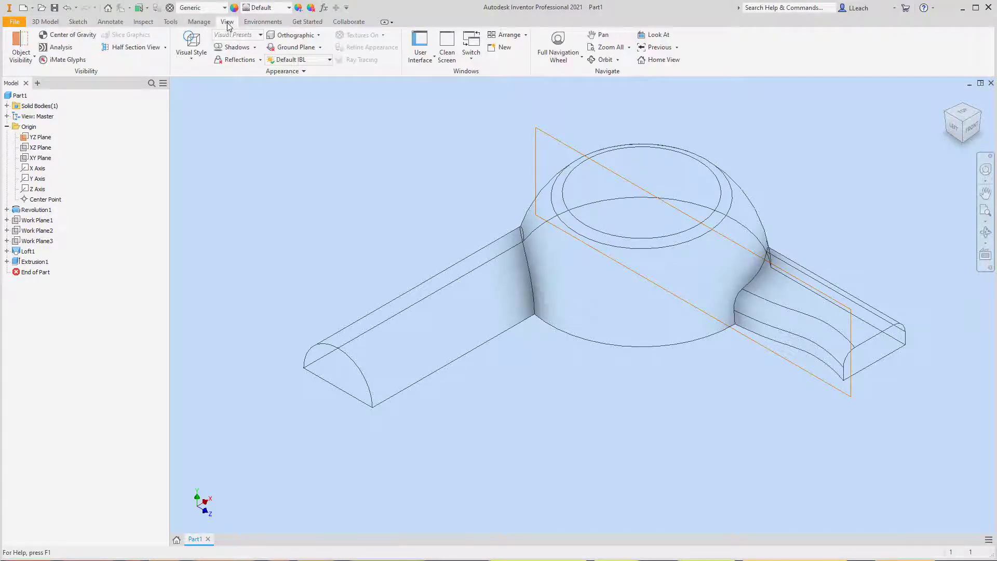
pyautogui.click(191, 56)
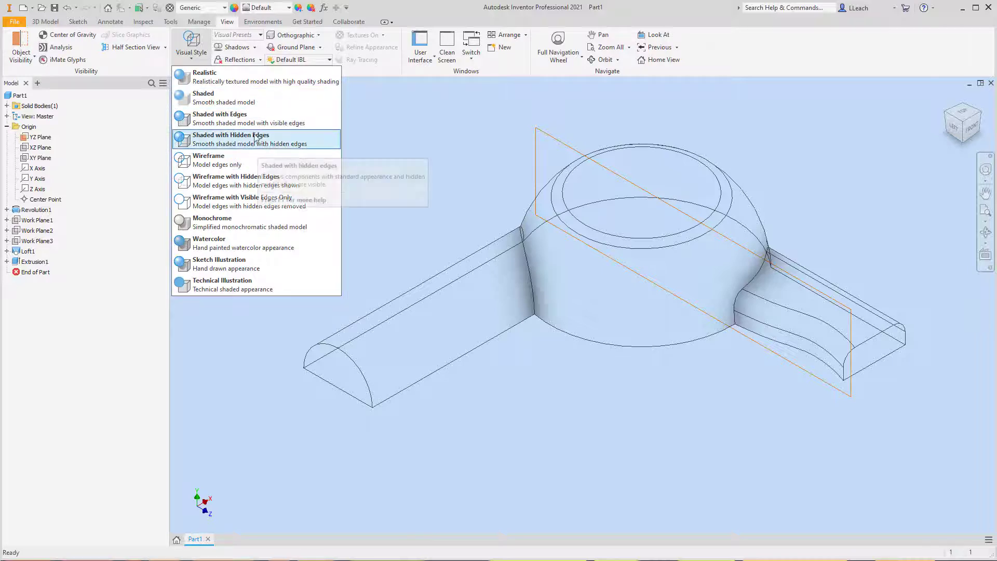
pyautogui.click(206, 117)
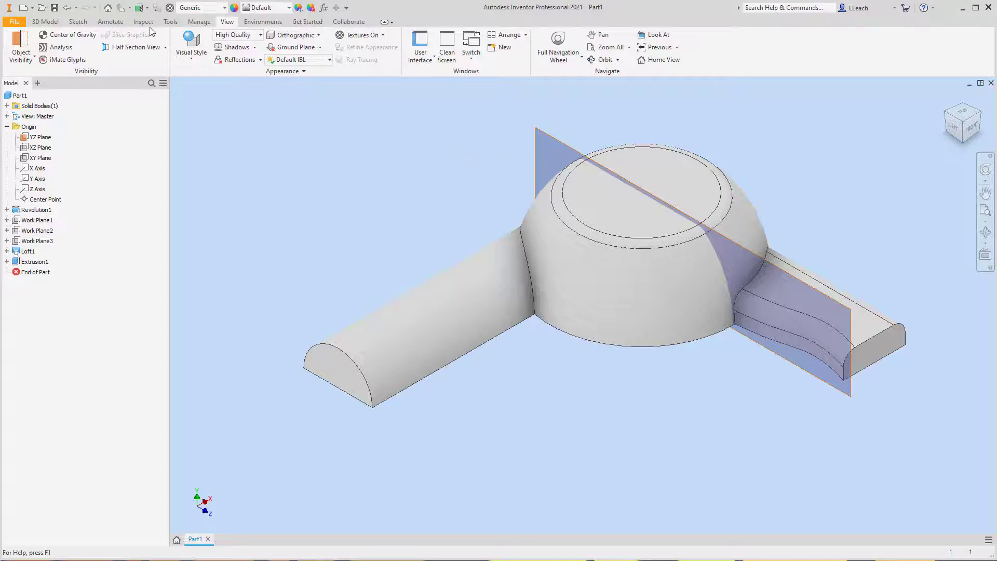
# - Fillet the edges where the half-round arm and lofted handle meet the dome, plus the handle's outer end edges, with a 0.15 in radius
pyautogui.click(48, 23)
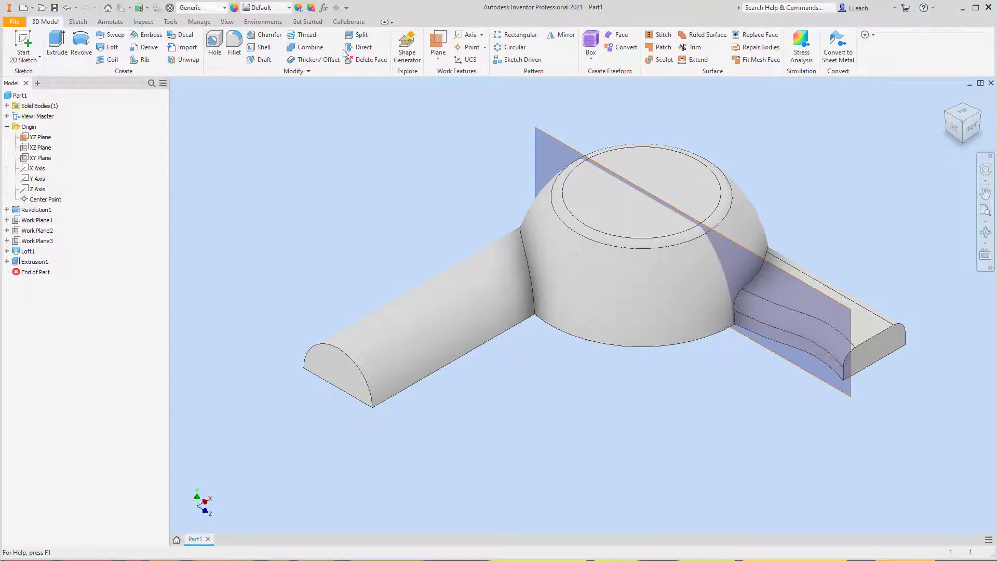
pyautogui.click(234, 47)
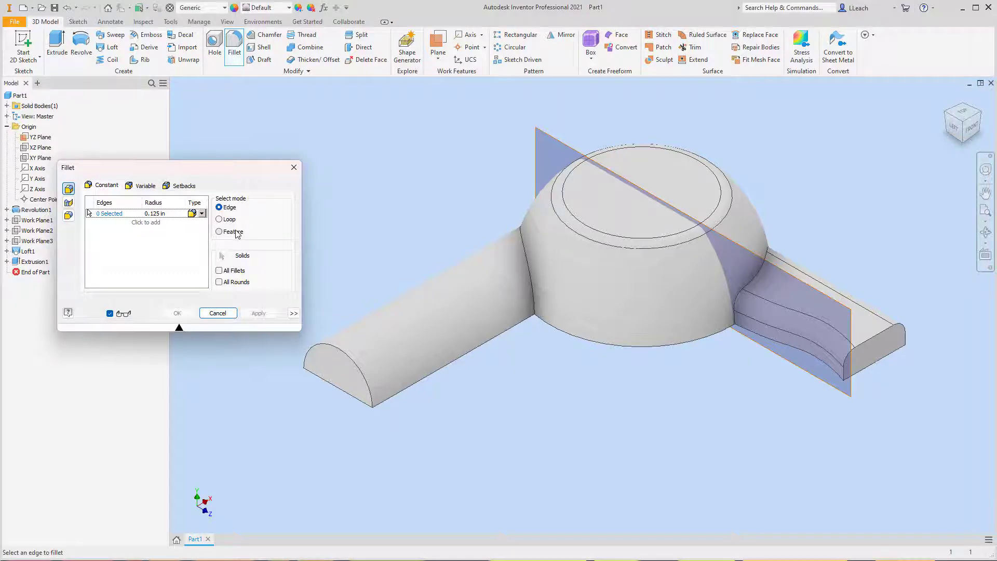
pyautogui.click(167, 214)
pyautogui.press('BackSpace')
pyautogui.click(528, 263)
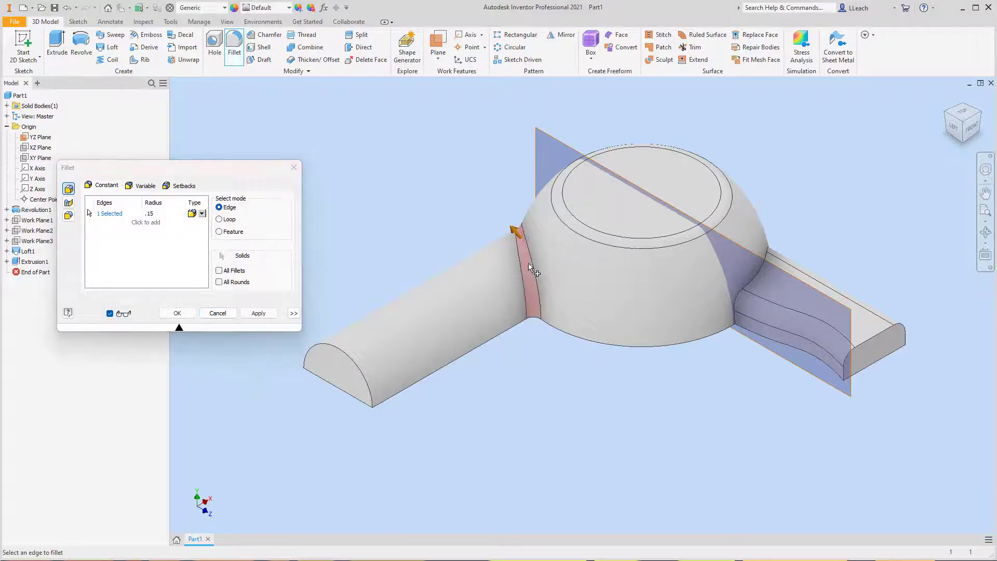
pyautogui.click(753, 285)
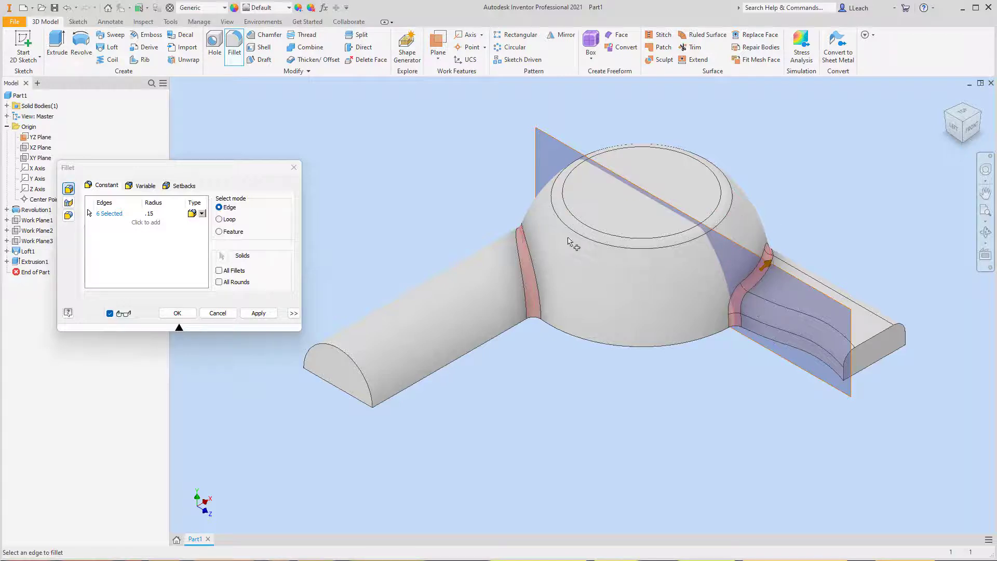
pyautogui.click(871, 341)
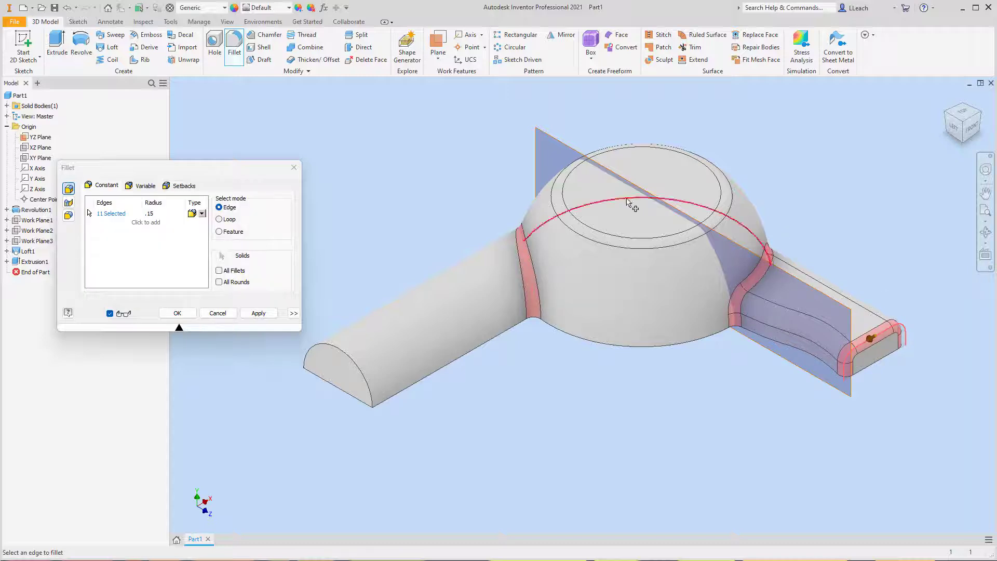
pyautogui.click(258, 312)
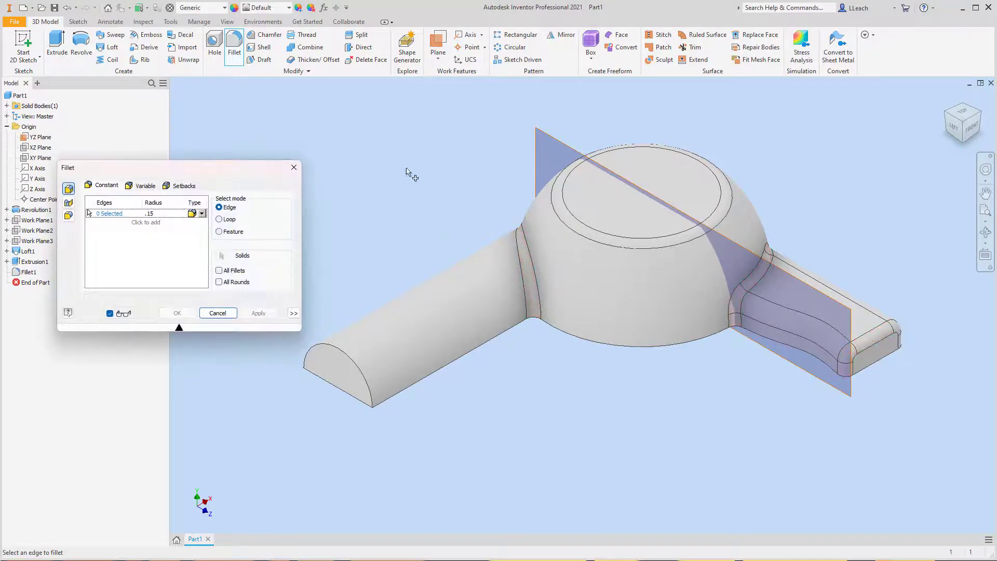
pyautogui.click(292, 168)
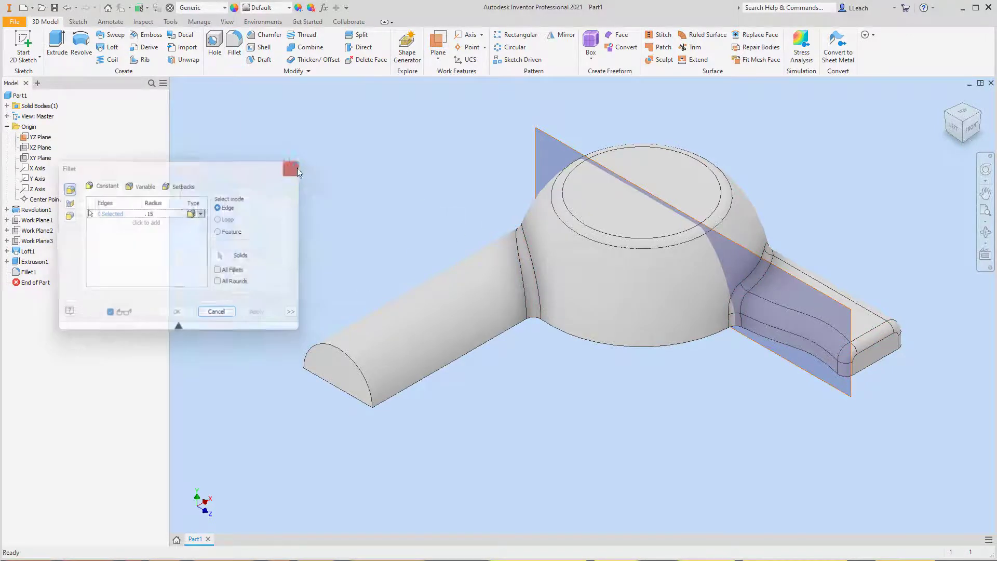
# - Turn off the visibility of the YZ plane
pyautogui.rightClick(40, 136)
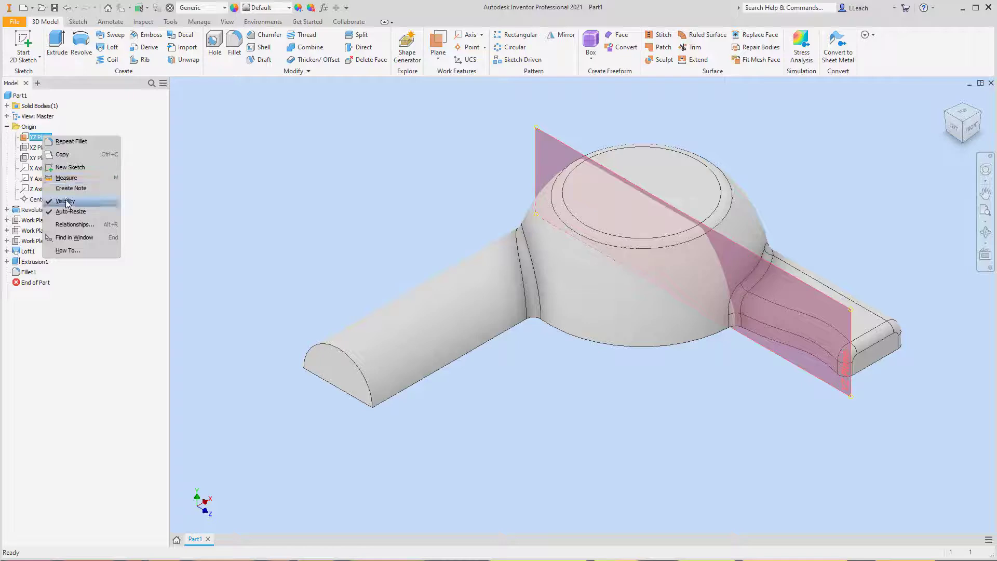
pyautogui.click(66, 201)
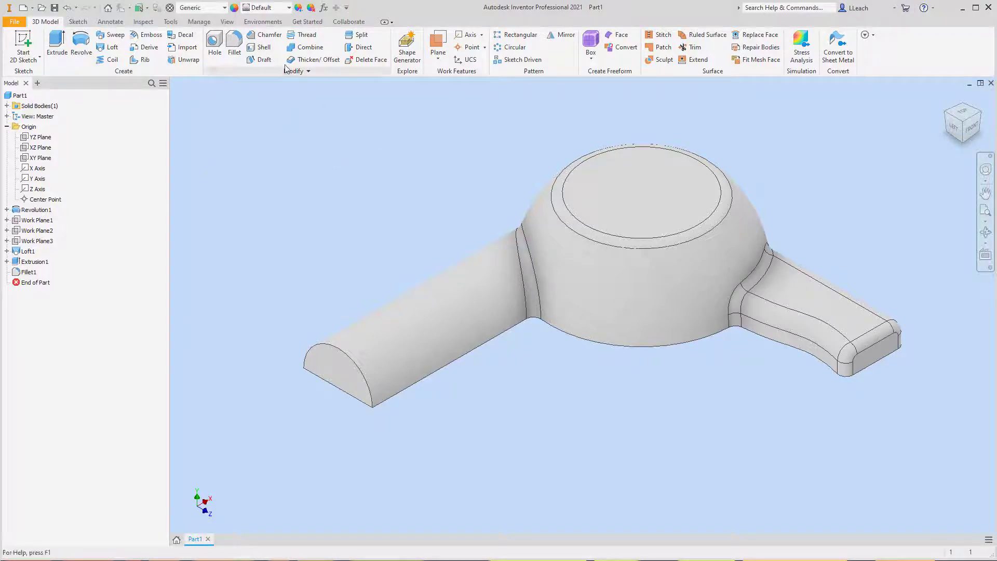
# - Shell the part to a 0.125 in thickness, removing the half-round arm's end face and the flat underside
pyautogui.click(963, 145)
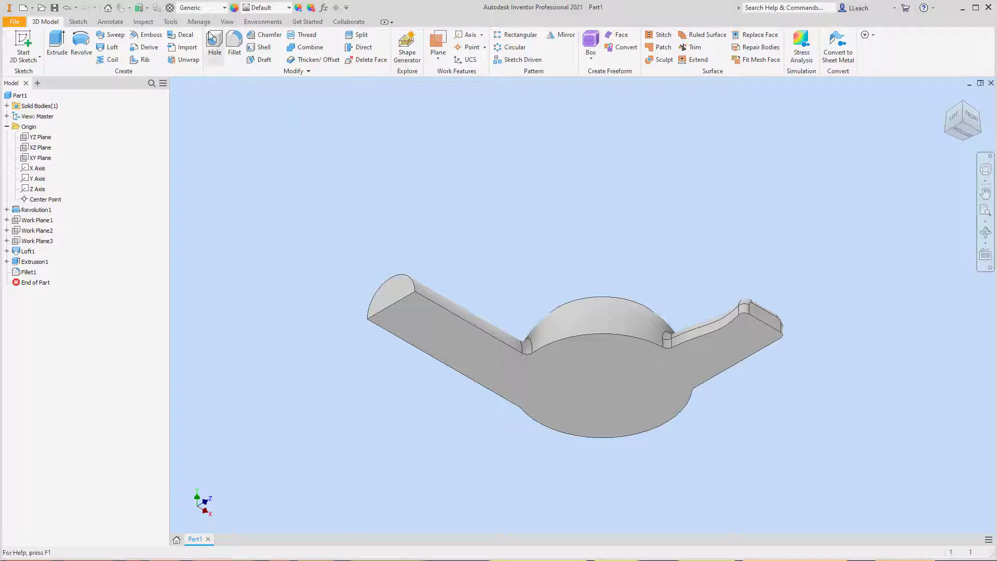
pyautogui.click(264, 48)
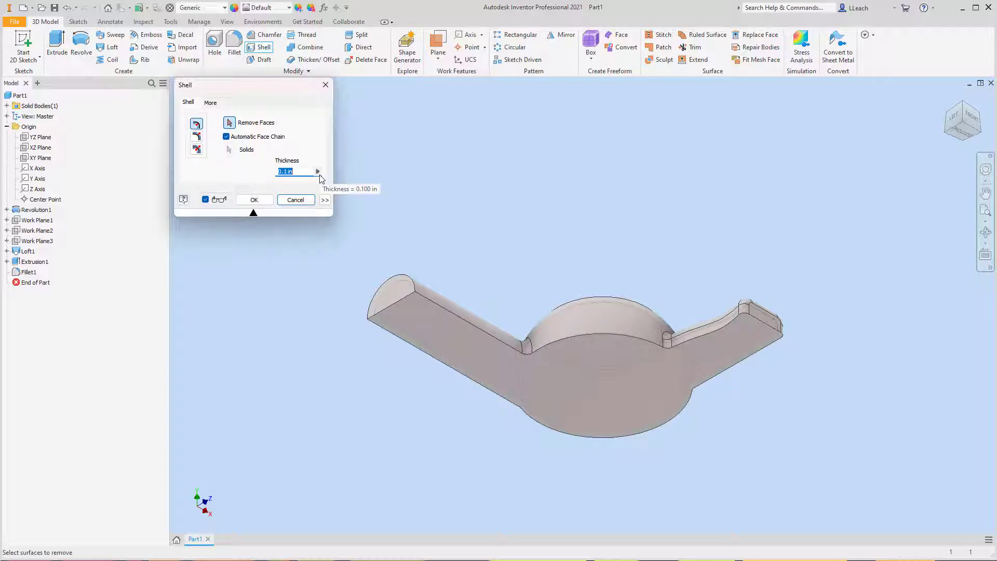
pyautogui.click(293, 171)
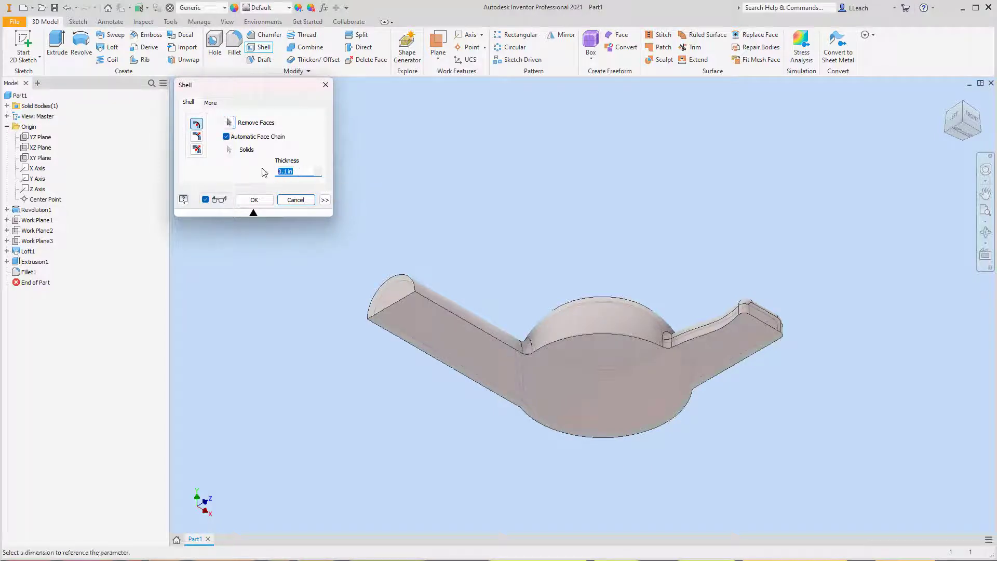
pyautogui.write('.125')
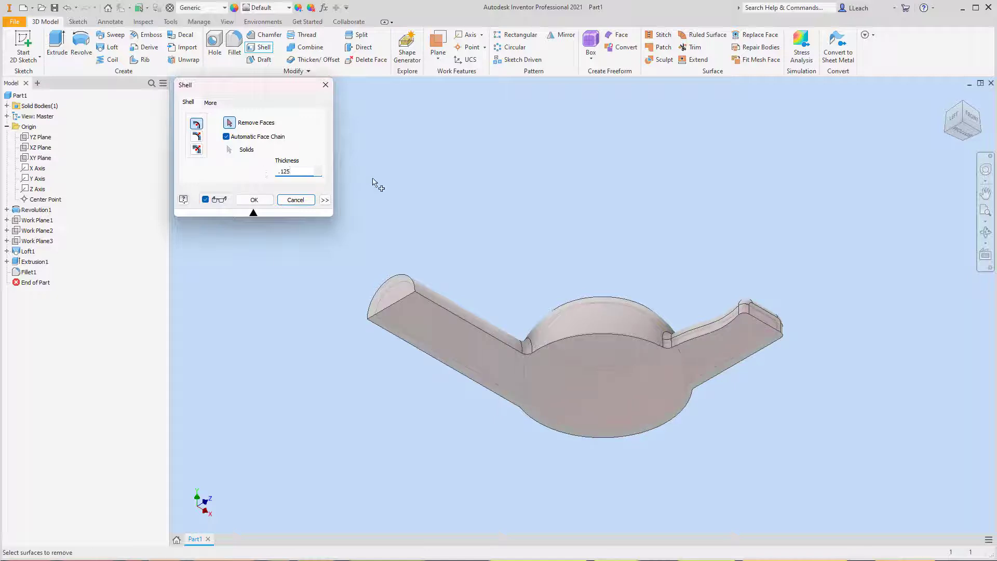
pyautogui.click(397, 297)
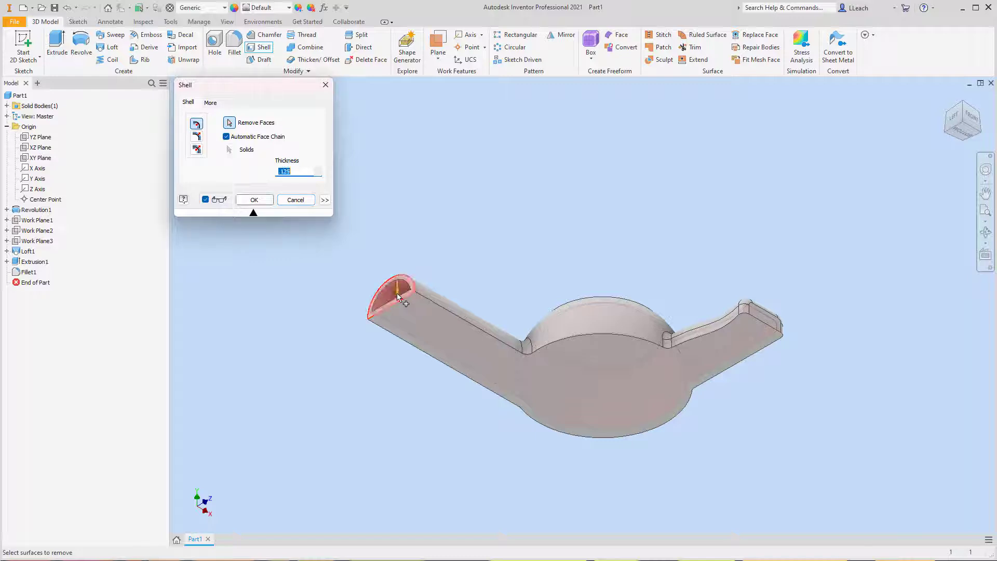
pyautogui.click(438, 325)
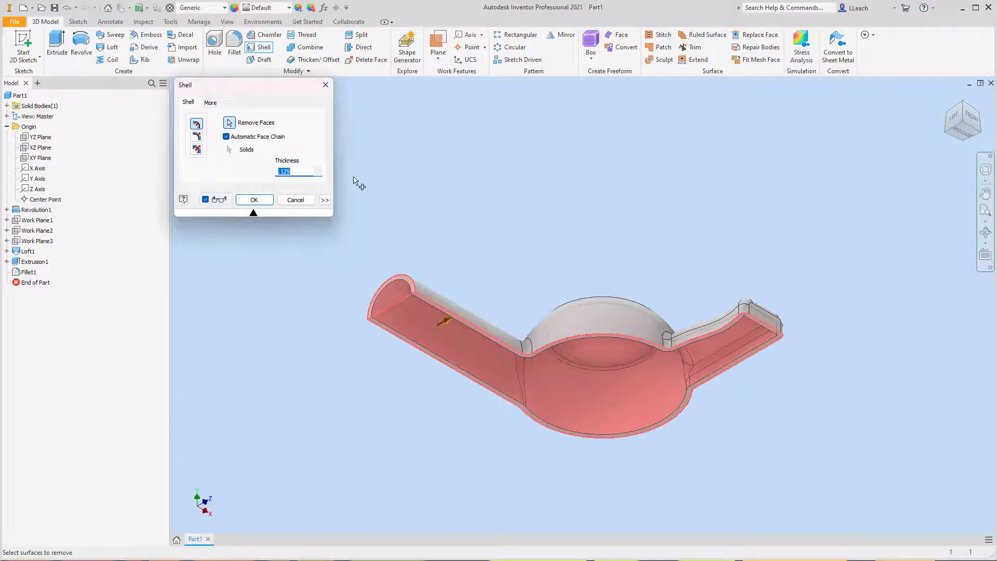
pyautogui.click(259, 201)
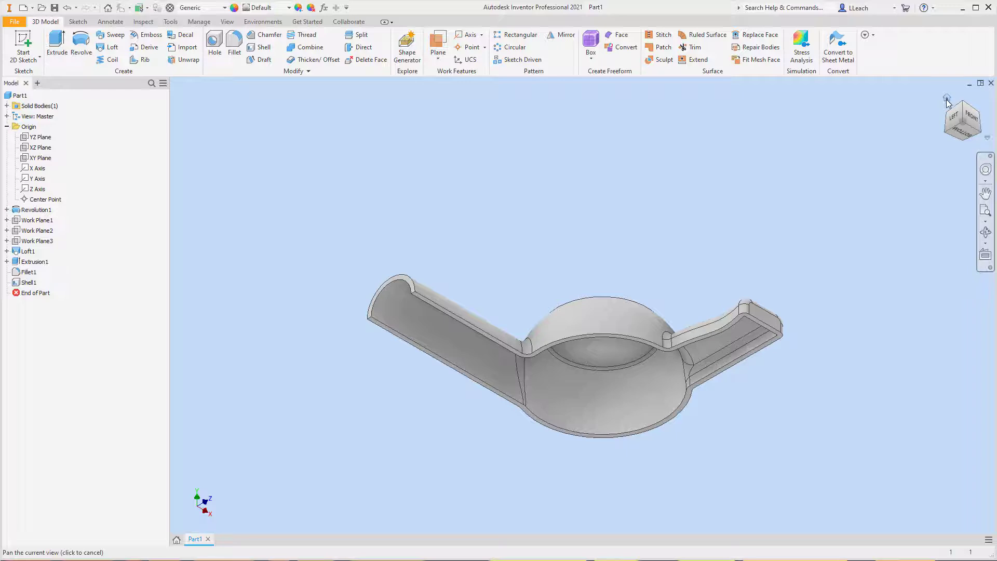
# - Start a new 2D sketch on the dome's flat circular top face
pyautogui.click(947, 99)
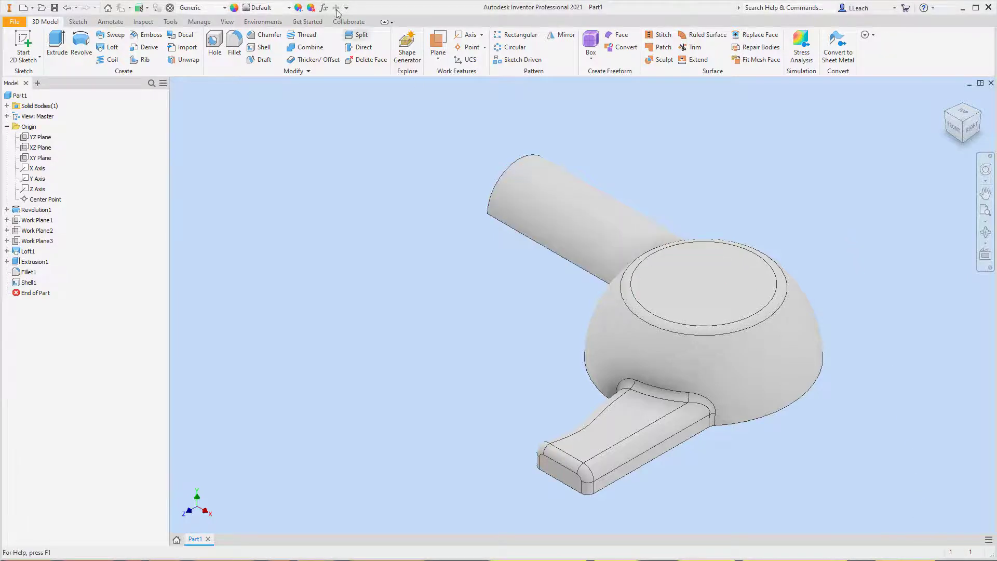
pyautogui.click(20, 58)
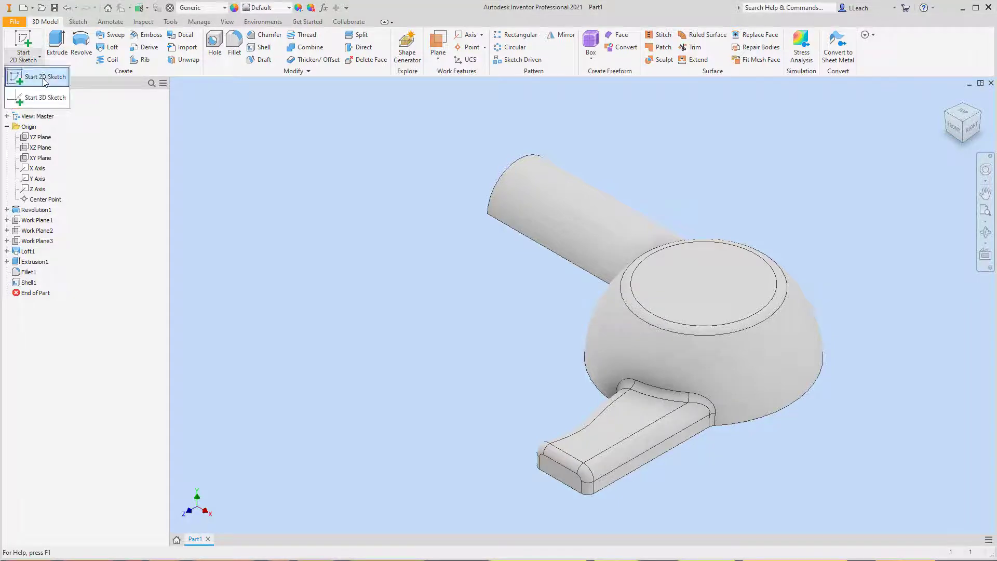
pyautogui.click(42, 73)
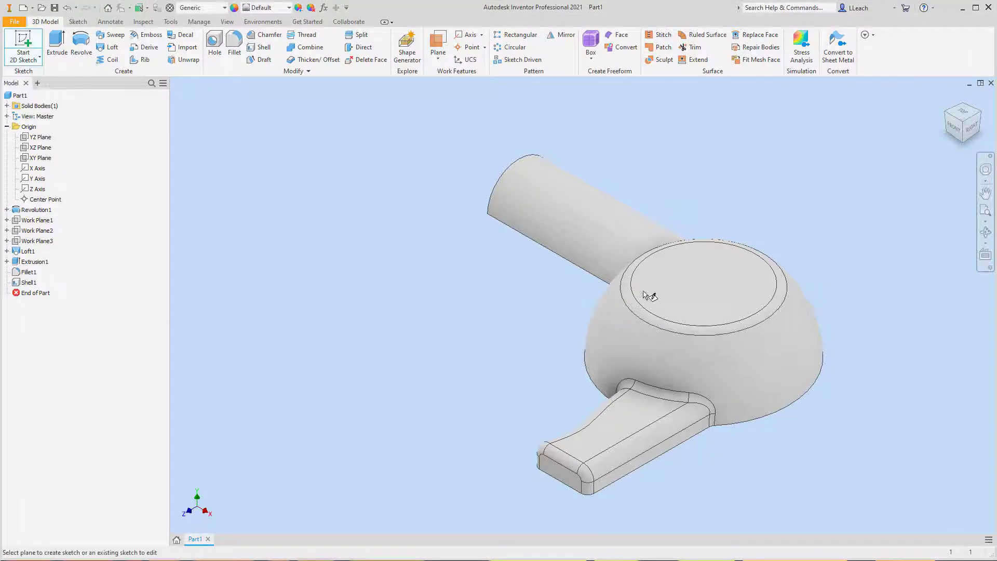
pyautogui.click(711, 283)
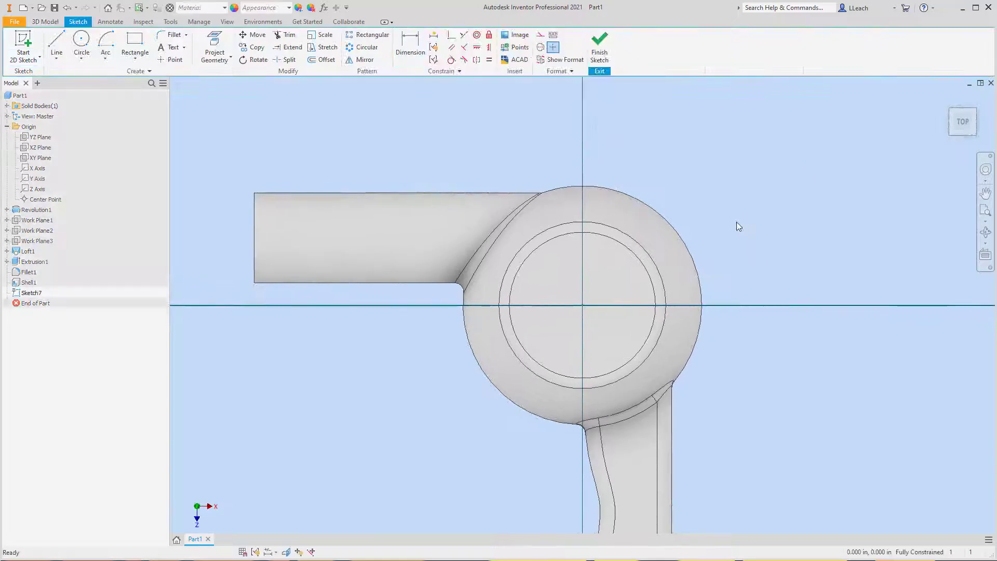
# - Draw a two-point rectangle about 0.77 in wide and 0.24 in high outside the dome outline, opposite the half-round arm
pyautogui.moveTo(736, 223)
pyautogui.mouseDown()
pyautogui.moveTo(737, 184)
pyautogui.moveTo(729, 211)
pyautogui.mouseUp()
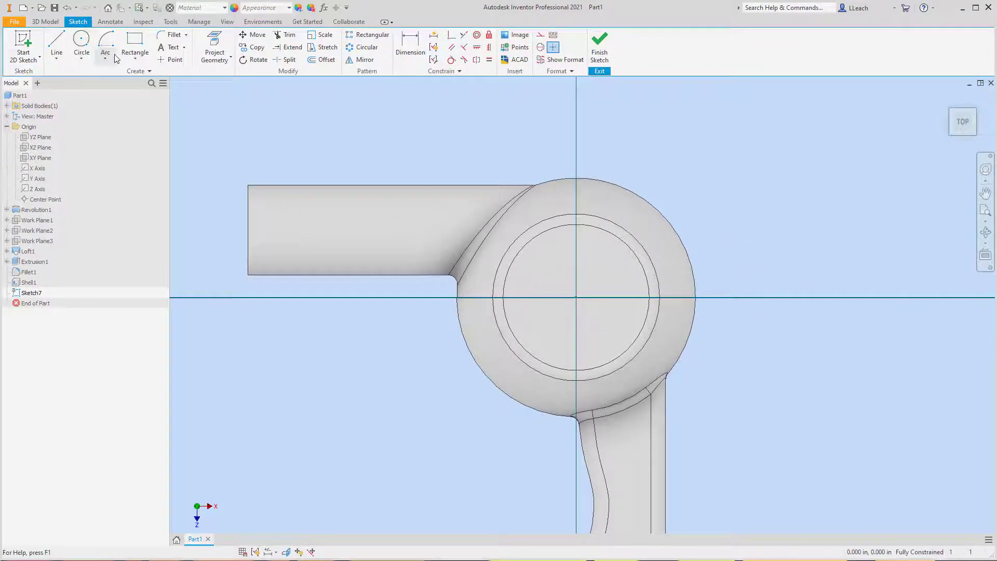
pyautogui.click(131, 62)
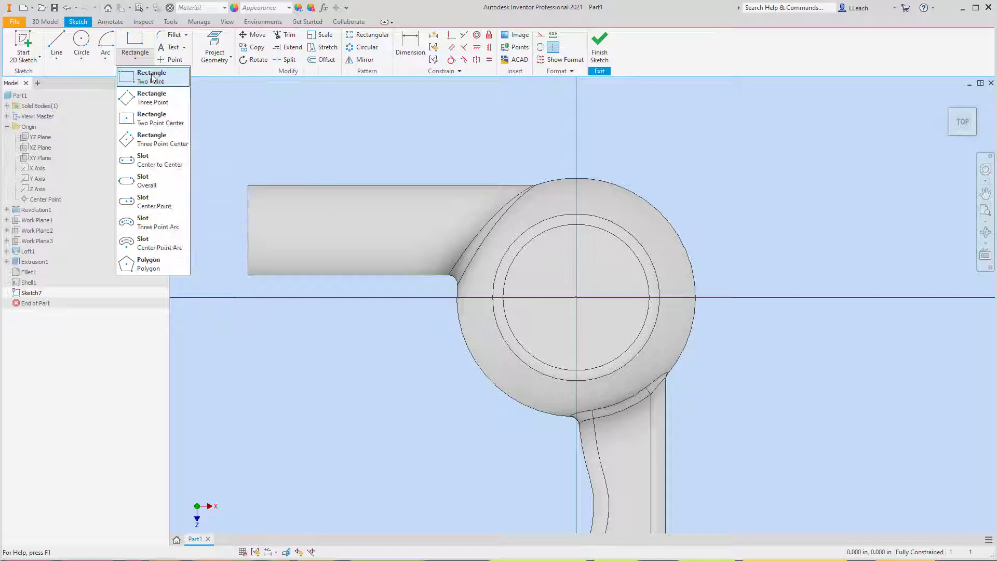
pyautogui.click(152, 77)
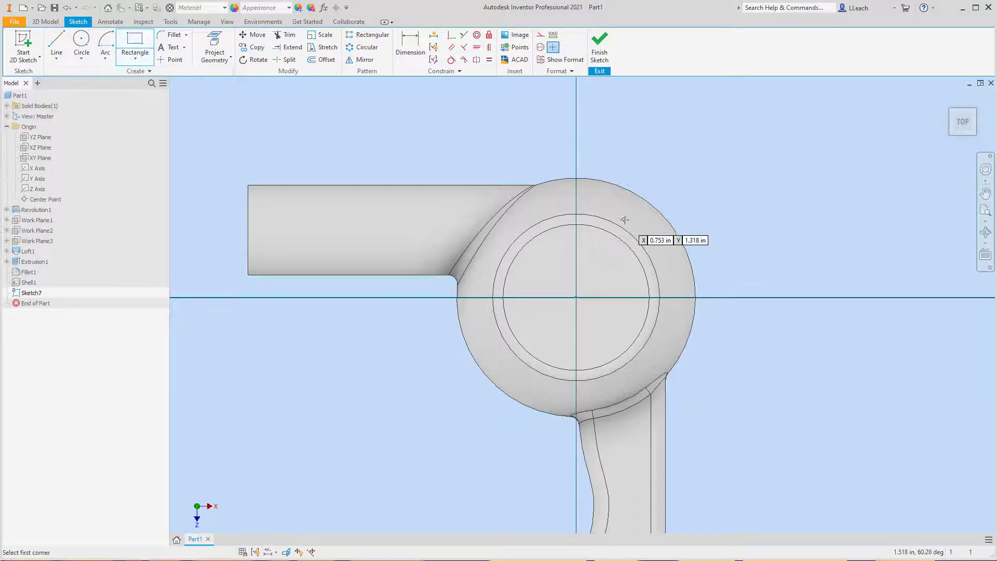
pyautogui.click(693, 173)
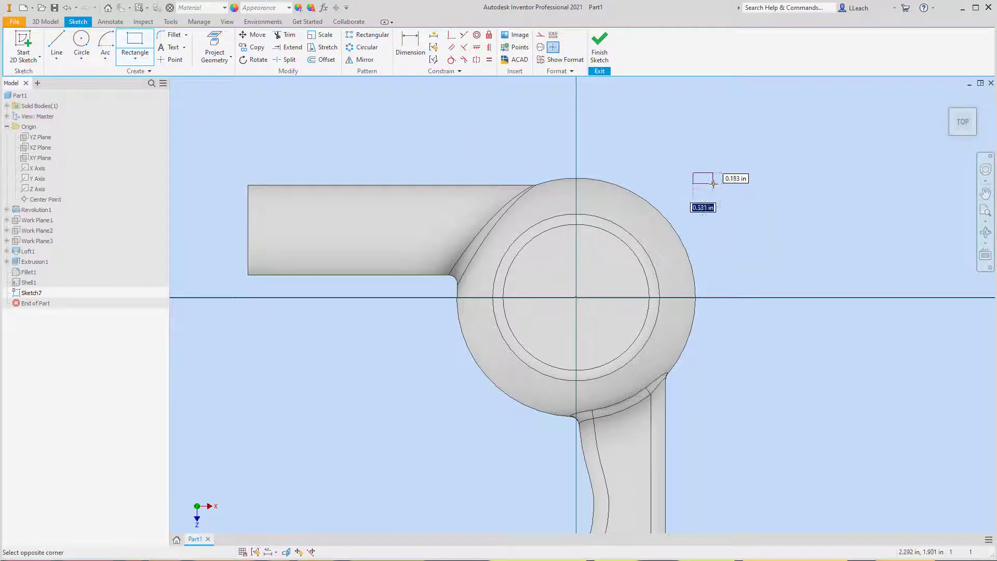
pyautogui.click(740, 187)
pyautogui.rightClick(749, 129)
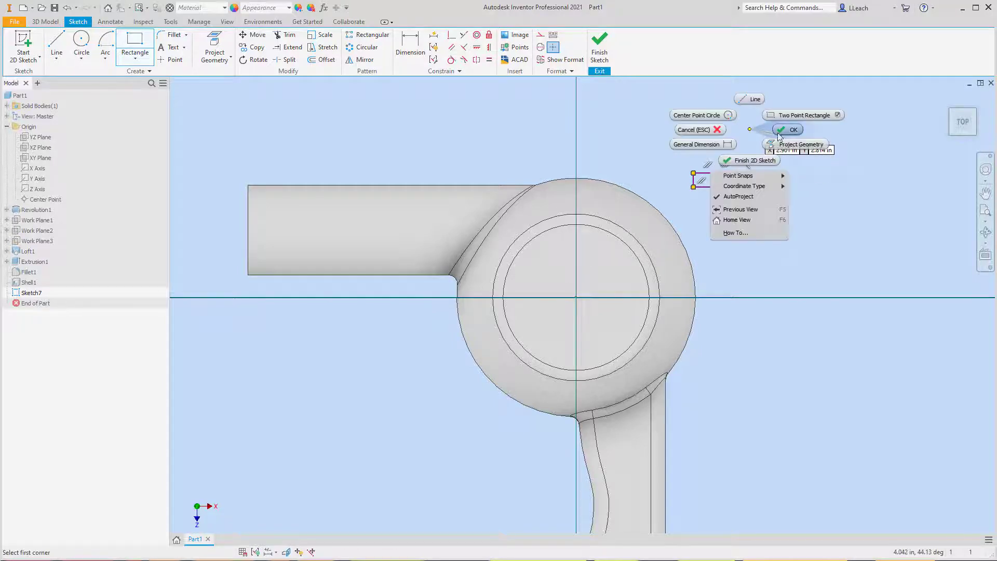
pyautogui.click(790, 131)
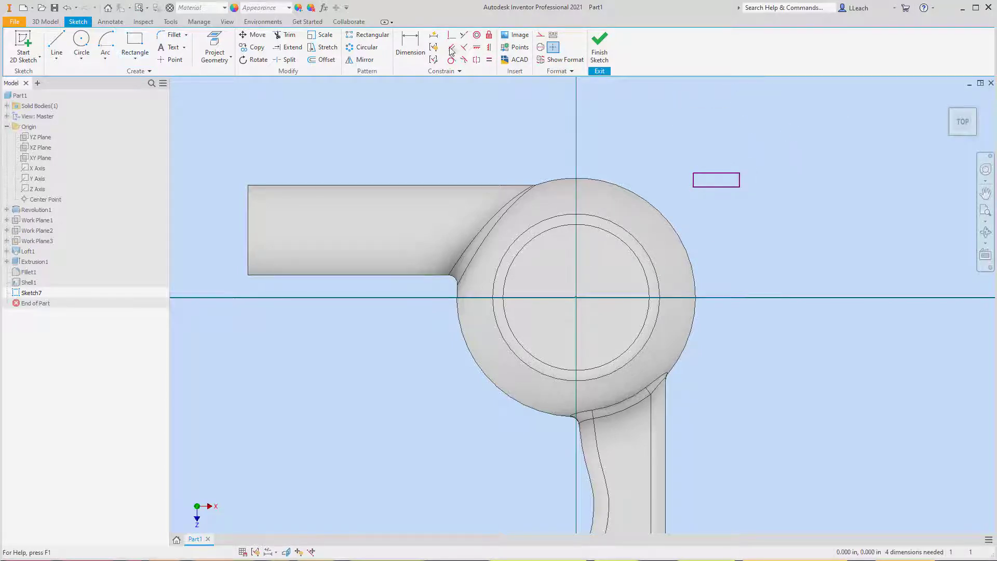
# - Dimension the rectangle's width and set it to 0.500 in
pyautogui.click(411, 45)
pyautogui.click(724, 174)
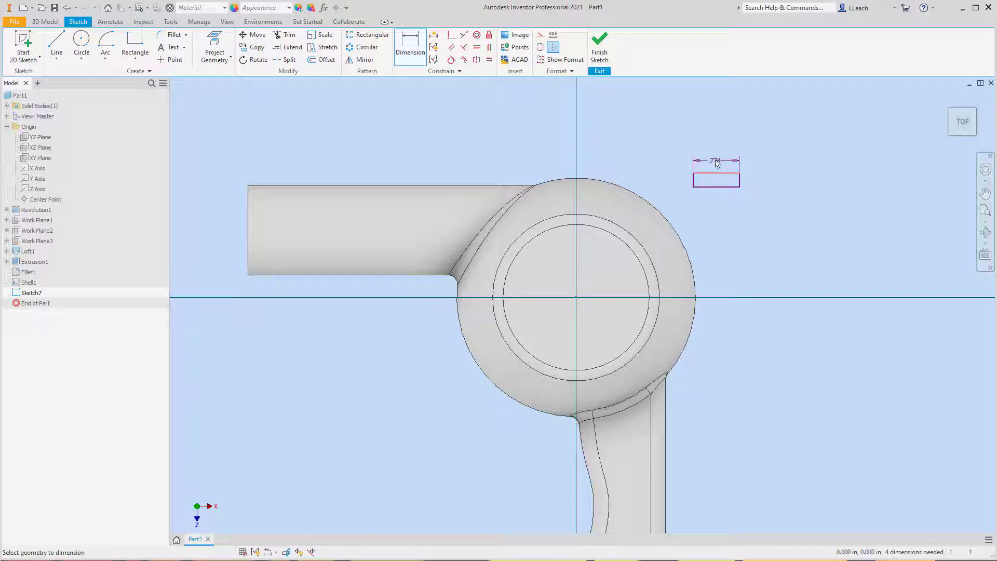
pyautogui.click(719, 160)
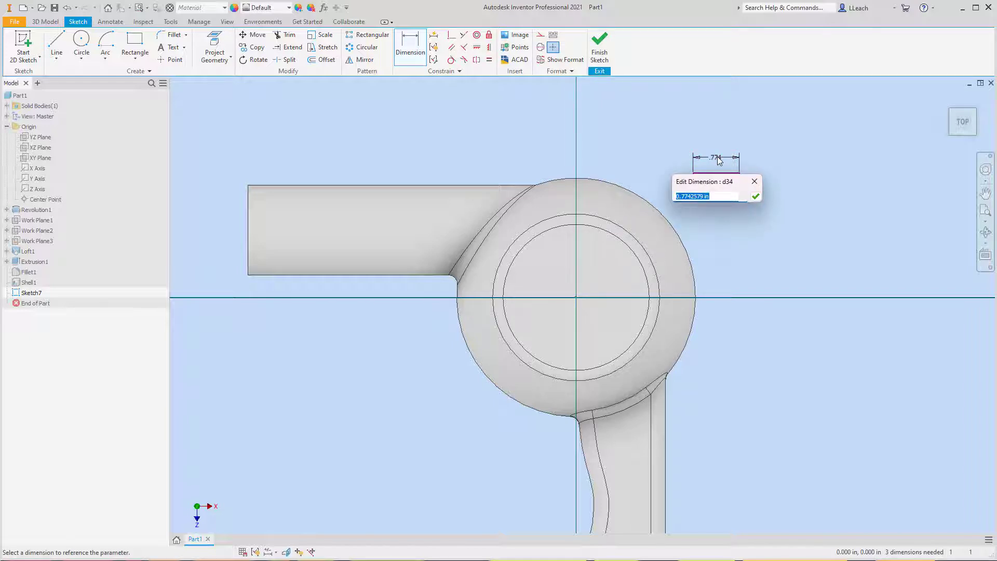
pyautogui.write('.5')
pyautogui.click(756, 197)
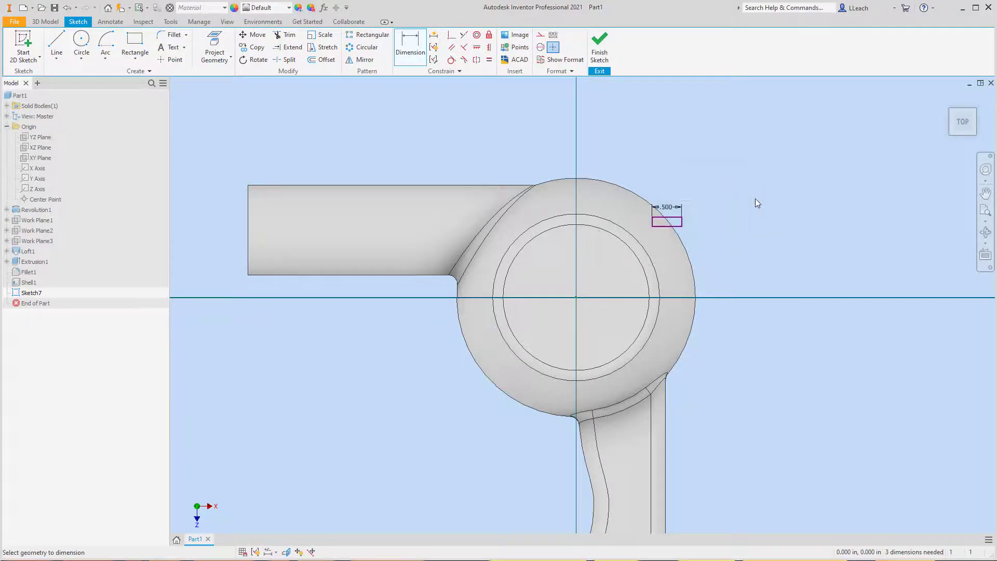
# - Dimension the height of the small rectangle and set it to 0.125 in
pyautogui.scroll(5, 716, 218)
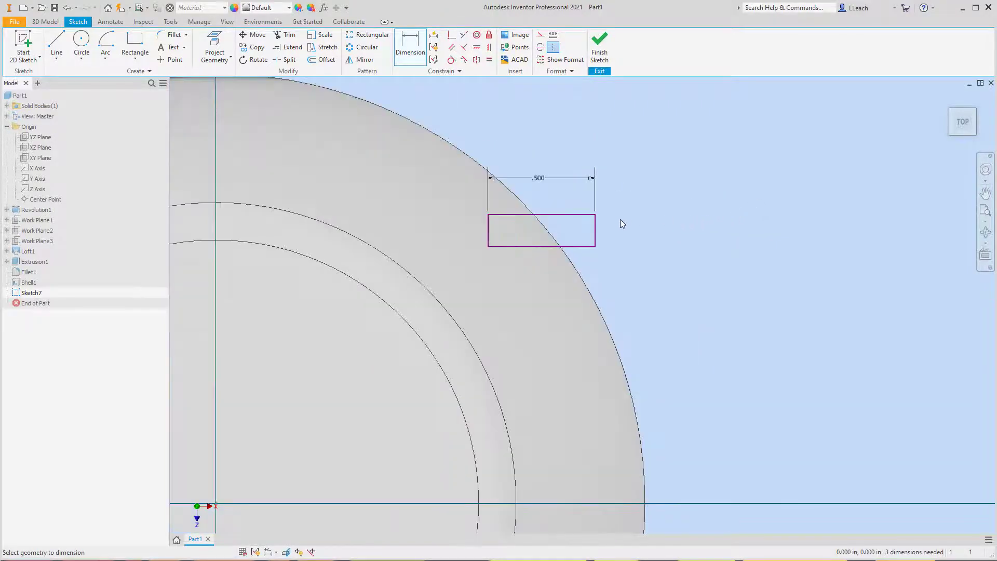
pyautogui.click(595, 232)
pyautogui.click(638, 234)
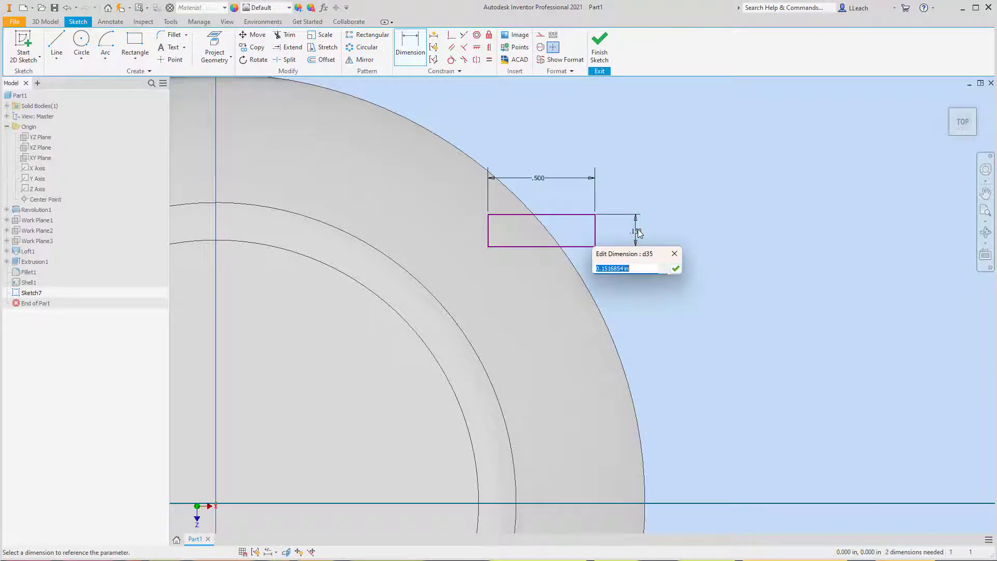
pyautogui.write('.125')
pyautogui.click(675, 269)
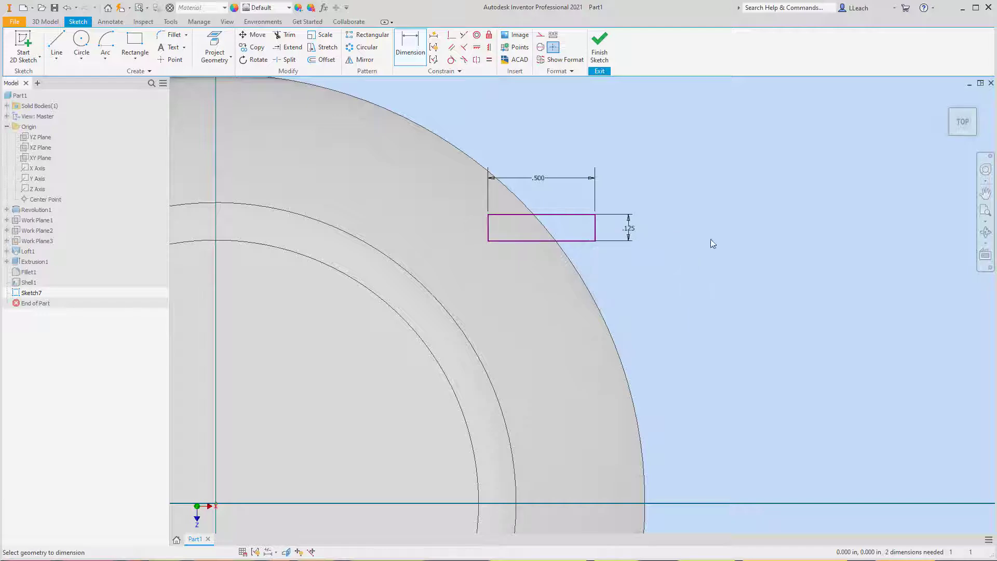
# - Dimension the vertical distance from the dome's center point to the rectangle's far long edge and set it to 1.170 in
pyautogui.moveTo(712, 244)
pyautogui.mouseDown(button='middle')
pyautogui.moveTo(736, 220)
pyautogui.moveTo(794, 204)
pyautogui.mouseUp(button='middle')
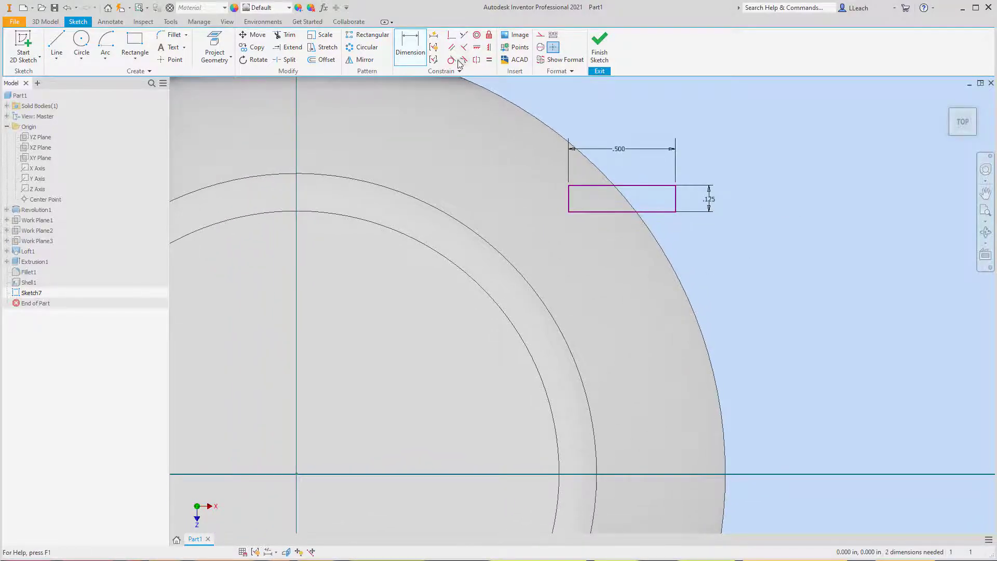
pyautogui.click(297, 474)
pyautogui.click(638, 186)
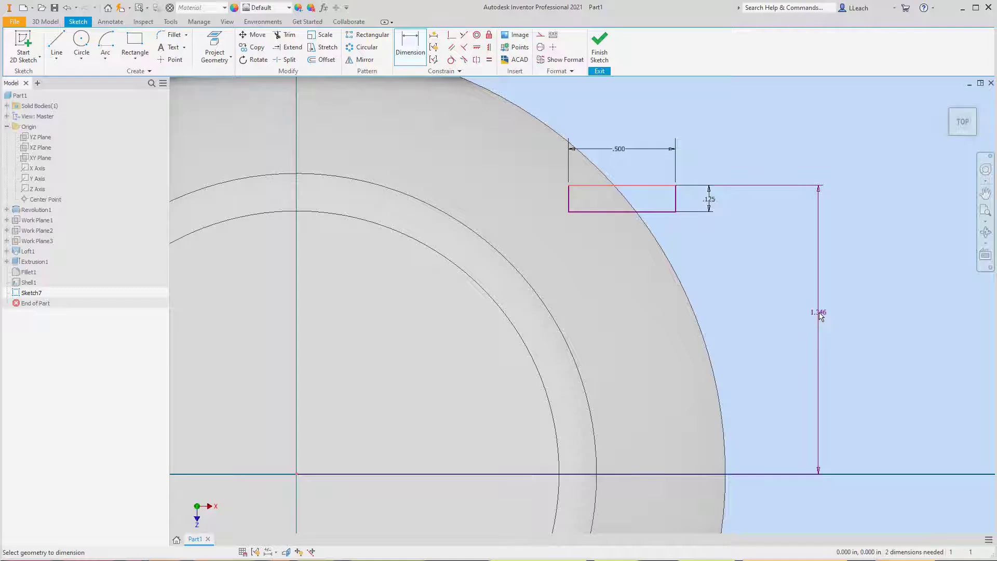
pyautogui.click(819, 315)
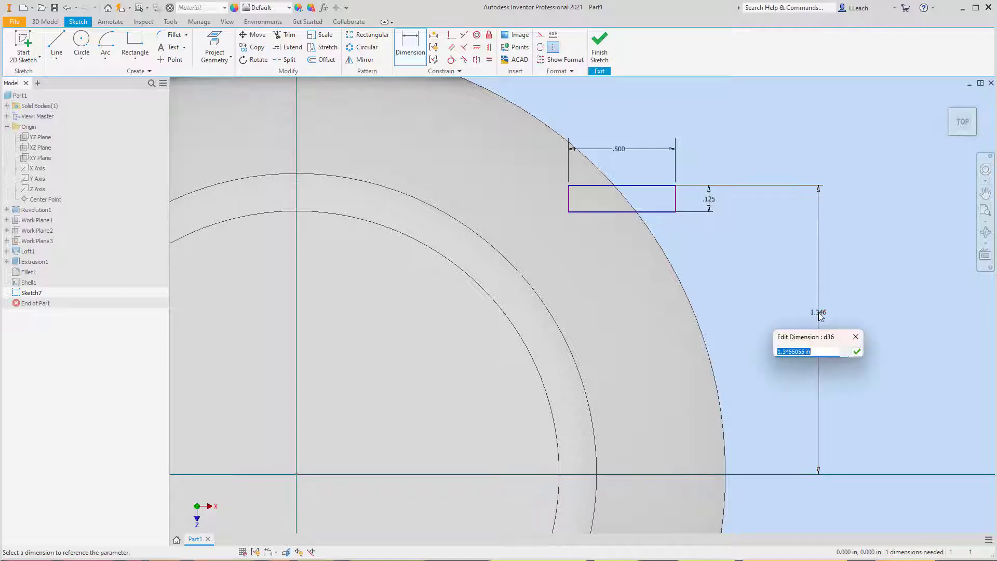
pyautogui.write('1.170')
pyautogui.press('Return')
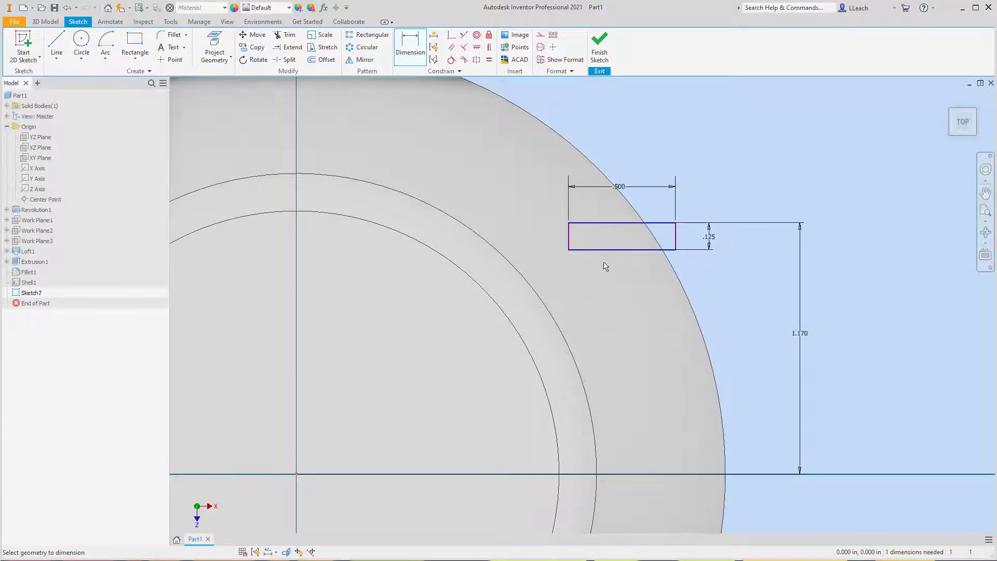
# - Dimension the horizontal distance from the center point to the rectangle's outer short edge as 1.450 in and finish the sketch
pyautogui.click(676, 240)
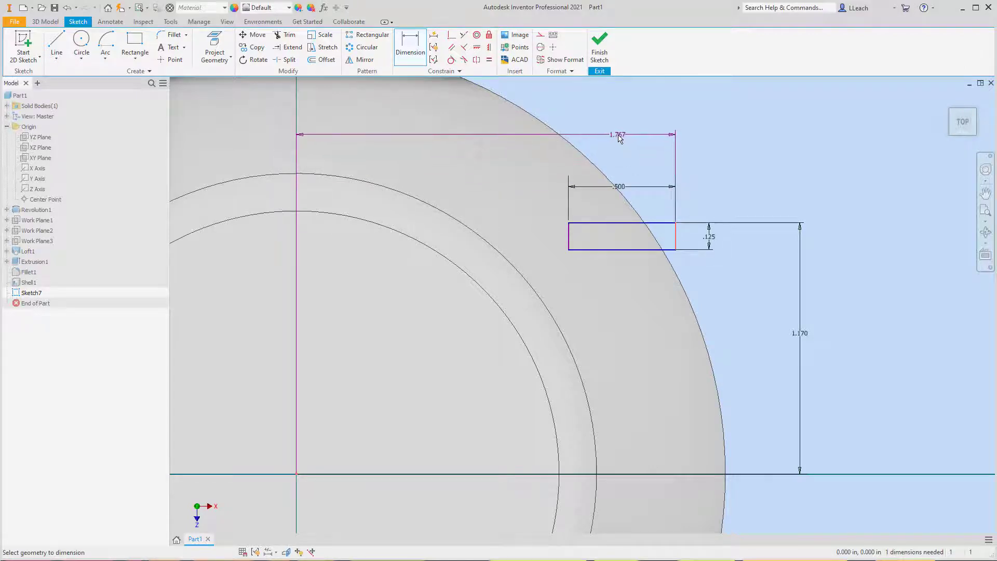
pyautogui.click(618, 136)
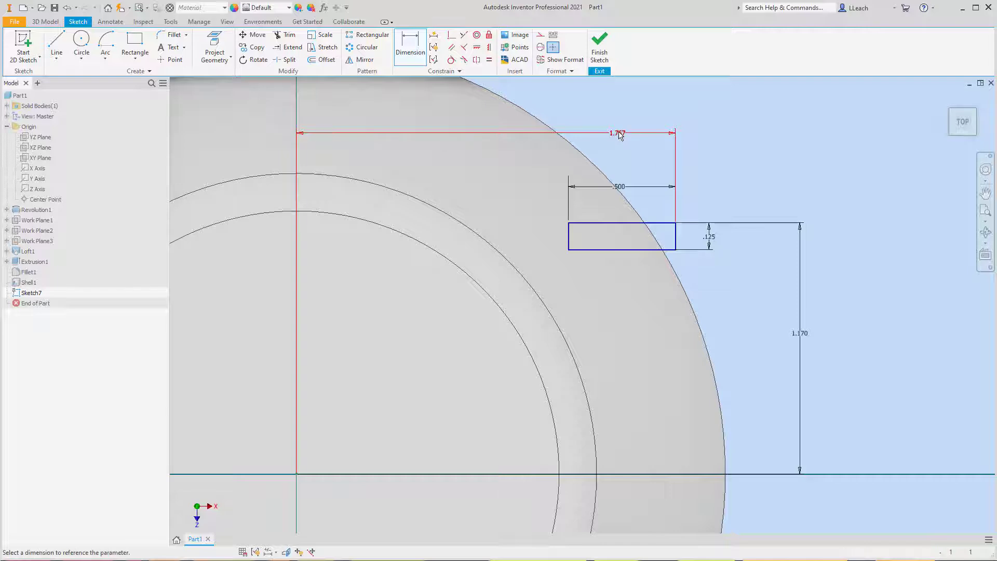
pyautogui.write('1.4')
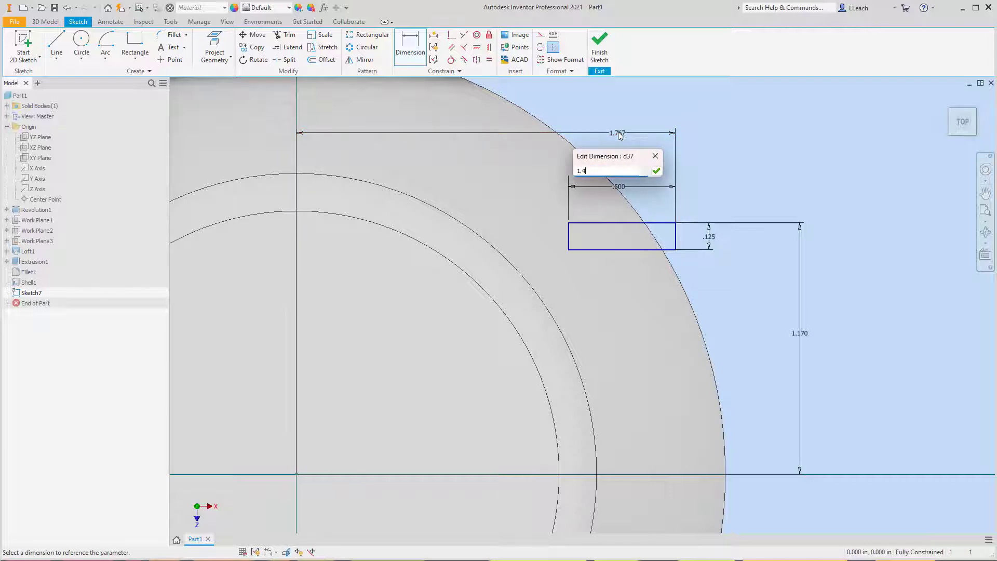
pyautogui.write('50')
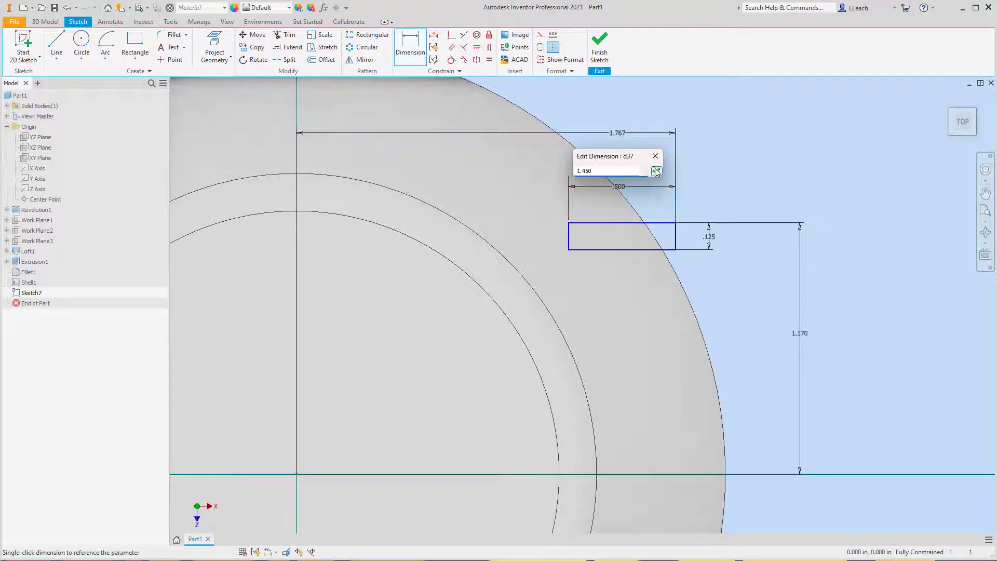
pyautogui.click(656, 170)
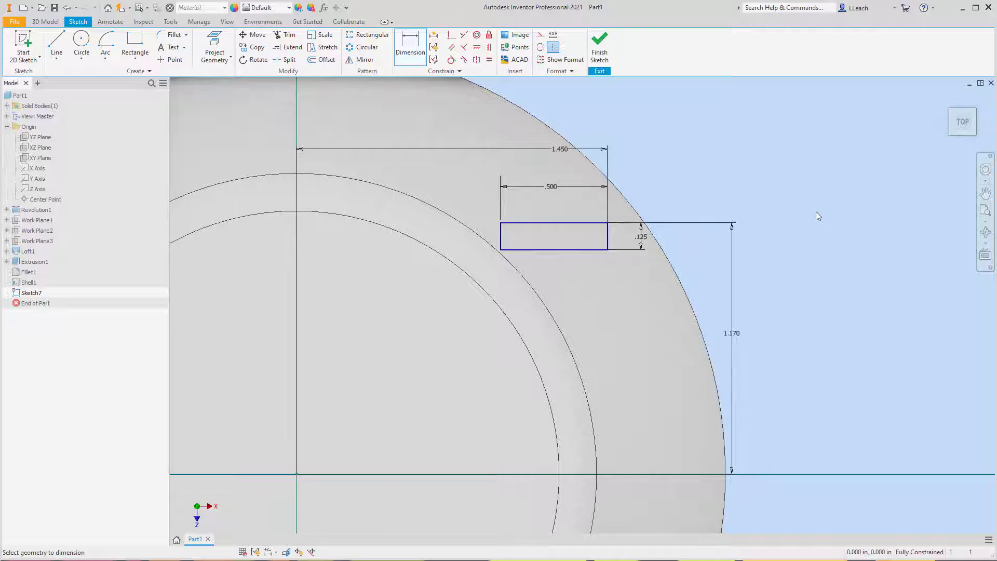
pyautogui.click(600, 44)
# - Extrude the small rectangle as a cut going down into the dome with a distance of 0.13 in
pyautogui.moveTo(837, 223); pyautogui.dragTo(710, 238, button='middle')
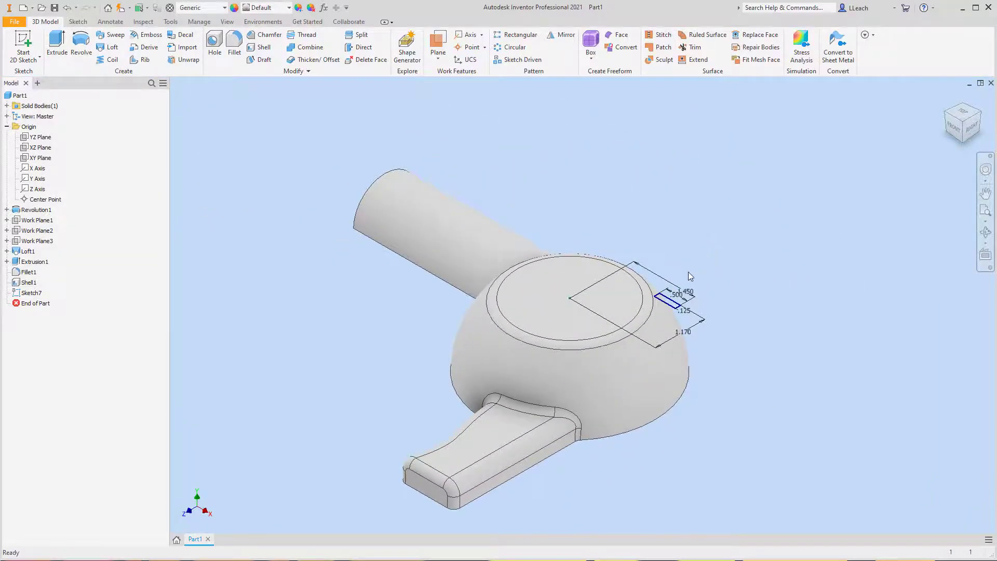
pyautogui.scroll(3, 687, 272)
pyautogui.scroll(-3, 687, 271)
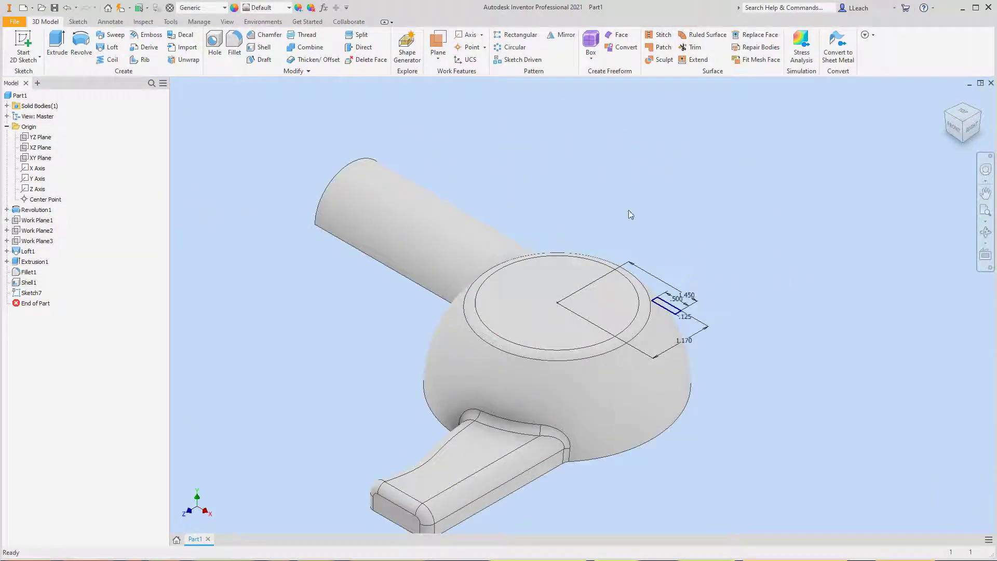
pyautogui.click(56, 46)
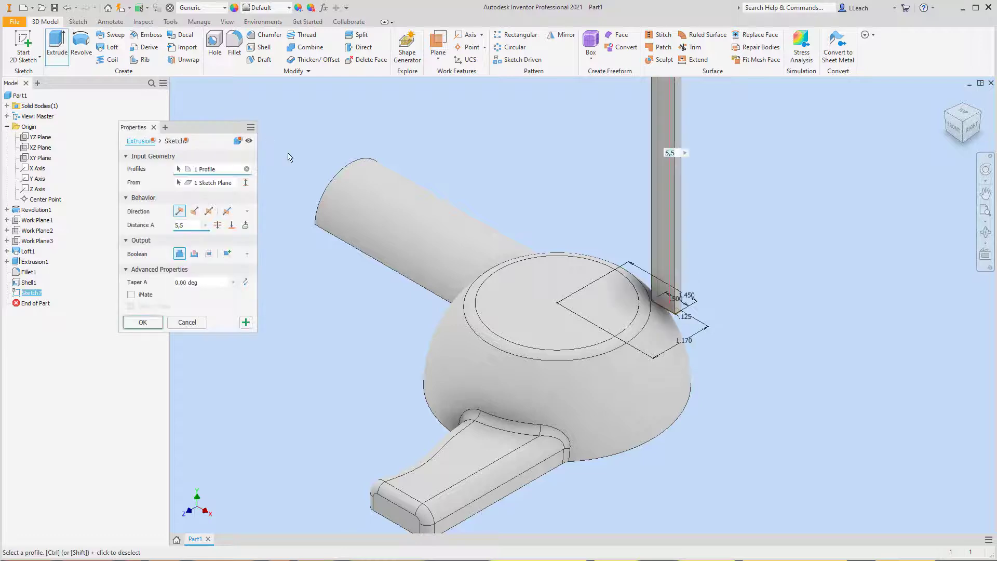
pyautogui.click(194, 253)
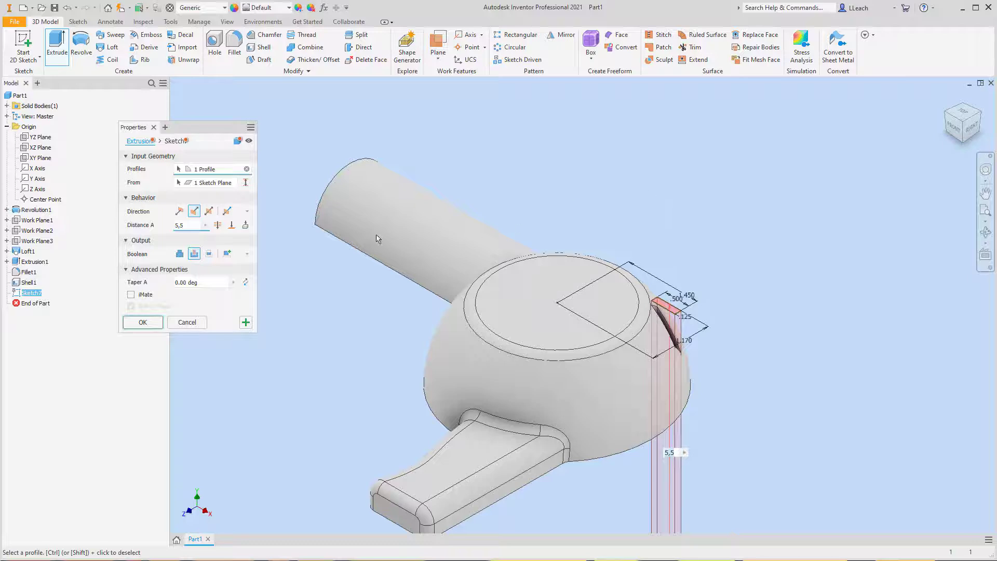
pyautogui.moveTo(191, 229); pyautogui.dragTo(161, 233)
pyautogui.write('.1')
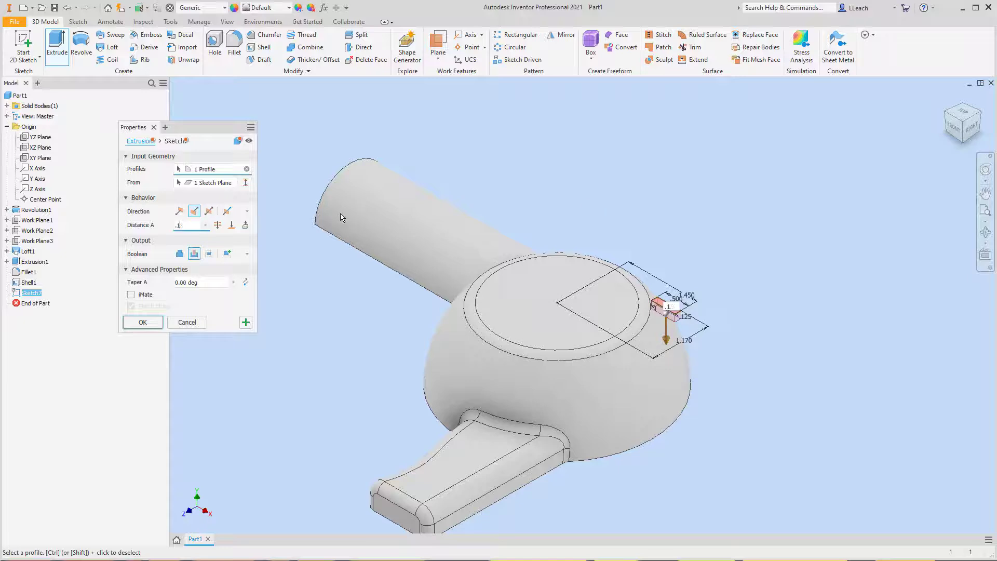
pyautogui.write('3')
pyautogui.click(156, 324)
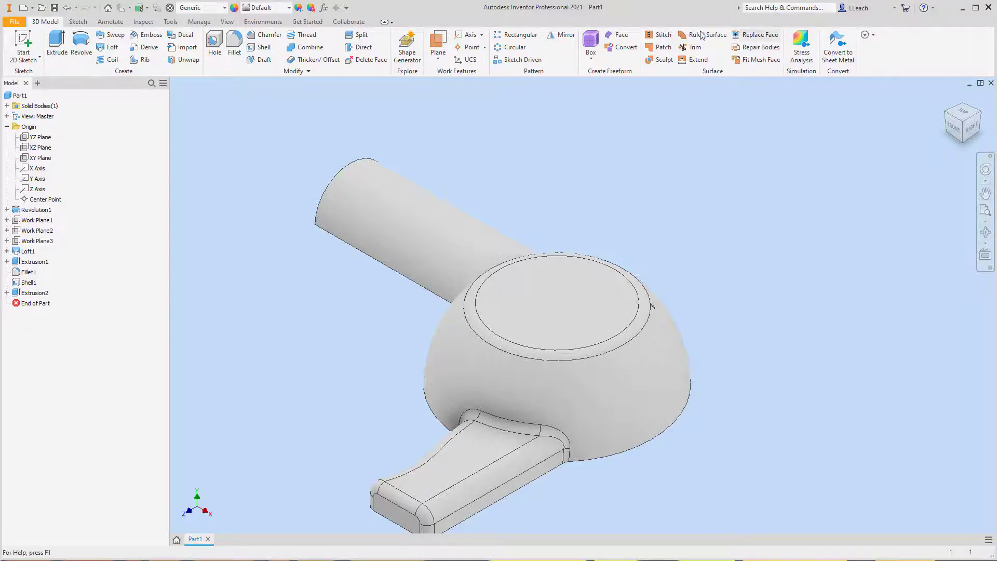
# - Set up a rectangular pattern of the small rectangular cut, using the half-round arm's straight lower edge as the first direction
pyautogui.click(521, 37)
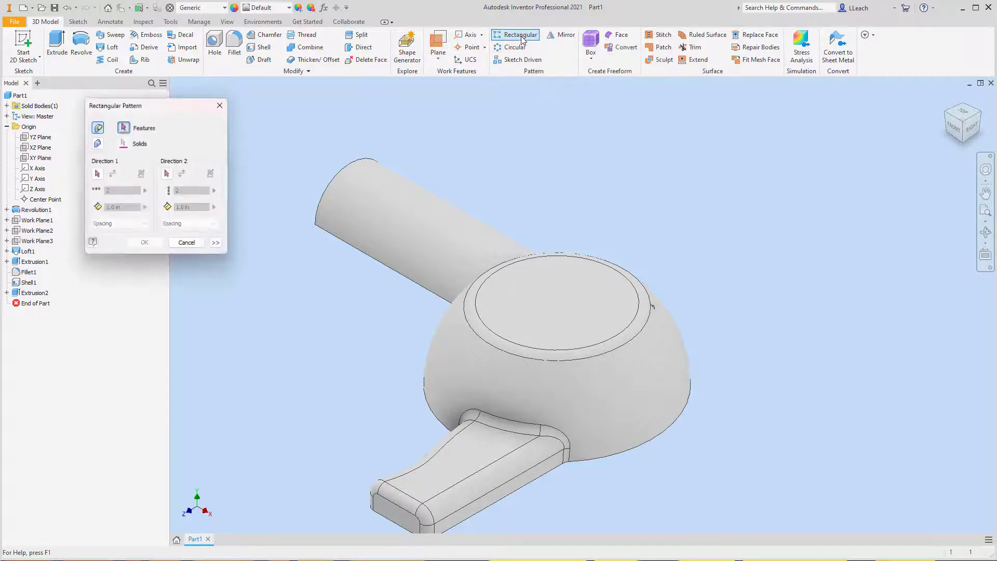
pyautogui.scroll(-5, 672, 296)
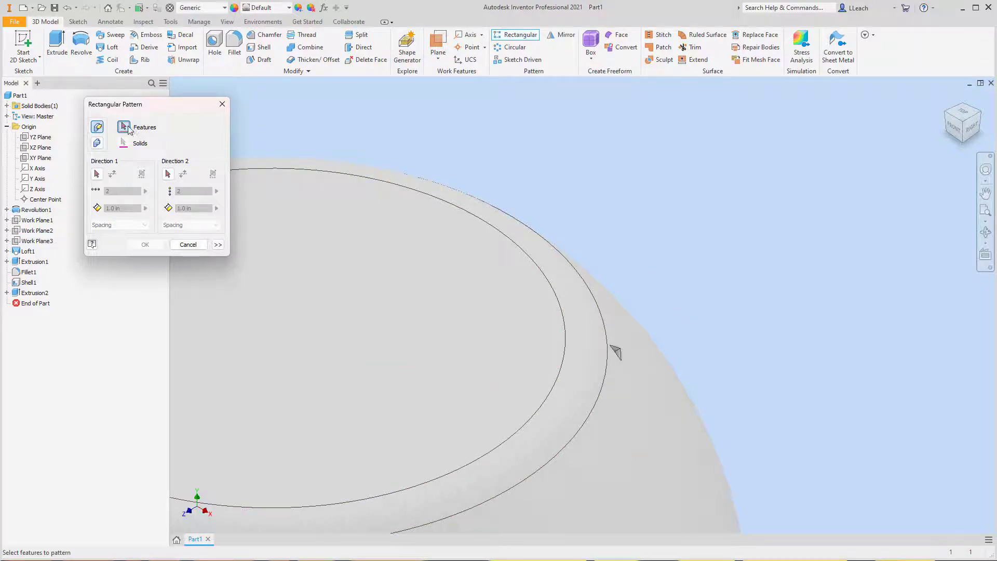
pyautogui.click(615, 353)
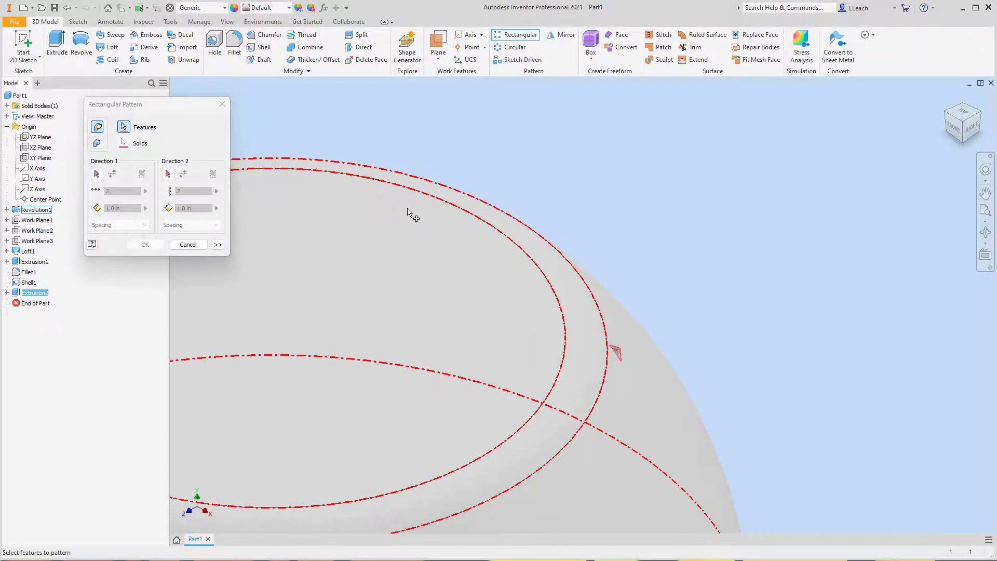
pyautogui.scroll(-5, 407, 213)
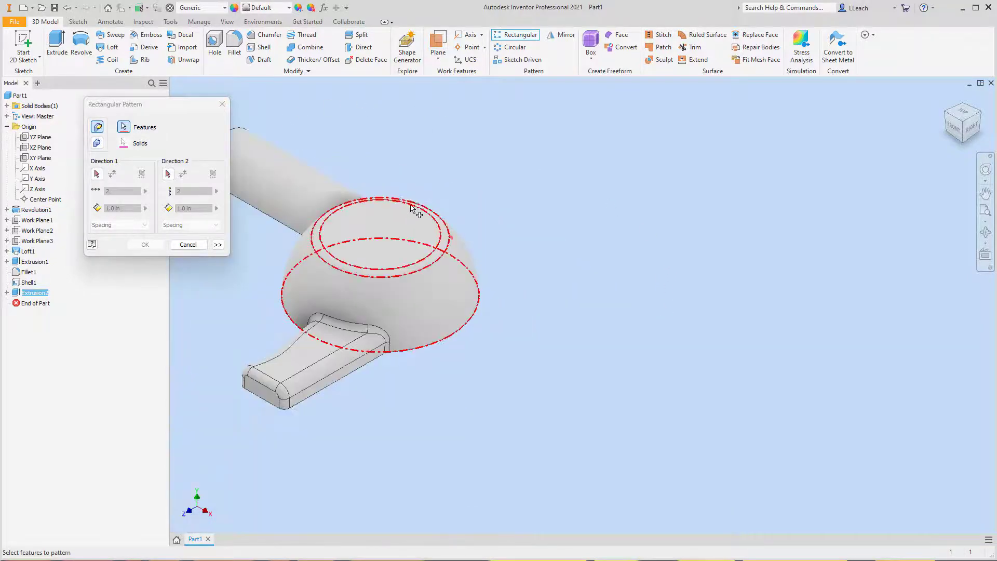
pyautogui.click(96, 173)
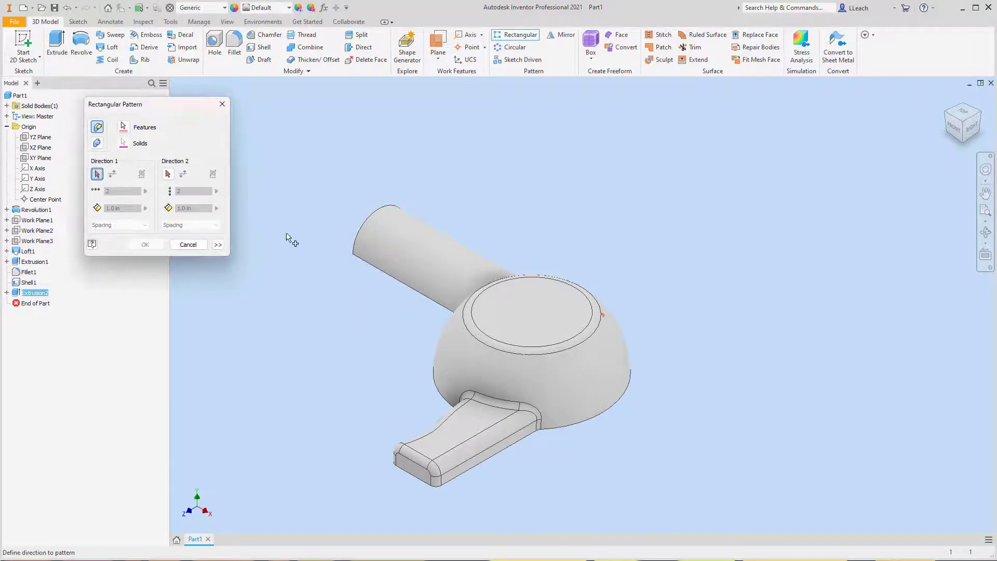
pyautogui.click(395, 283)
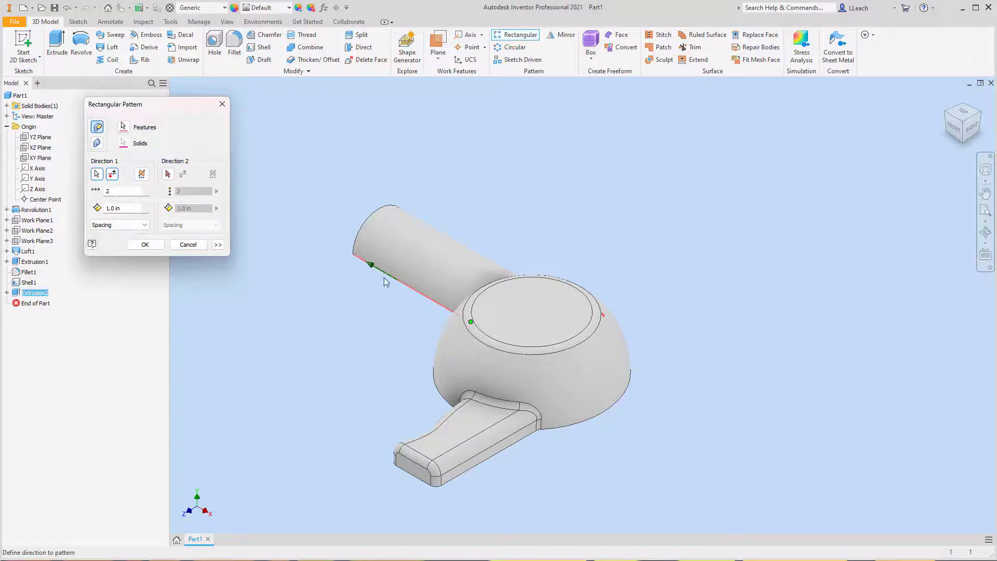
# - Set the pattern's first direction to 5 occurrences with a spacing of 0.6 in
pyautogui.click(113, 191)
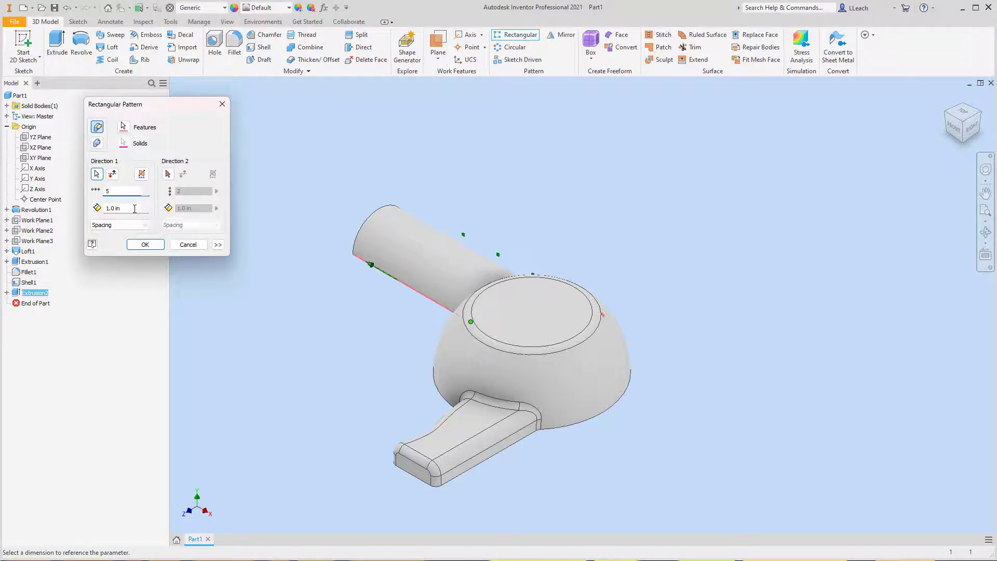
pyautogui.click(107, 207)
pyautogui.press('BackSpace')
pyautogui.write('.6')
# - Use the handle's straight lower edge as the second direction with 10 occurrences spaced 0.25 in, and create the rectangular pattern
pyautogui.click(167, 175)
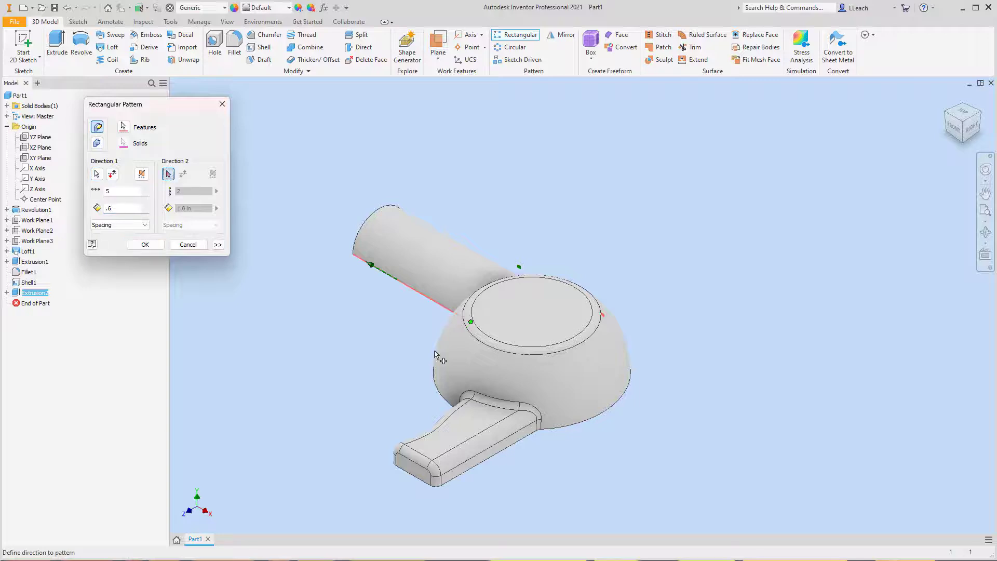
pyautogui.click(488, 463)
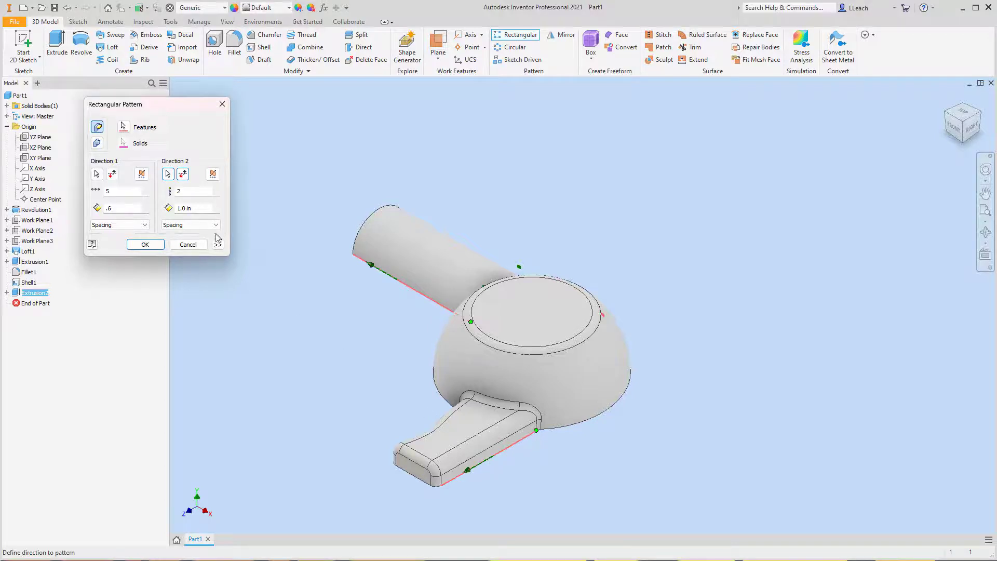
pyautogui.click(187, 190)
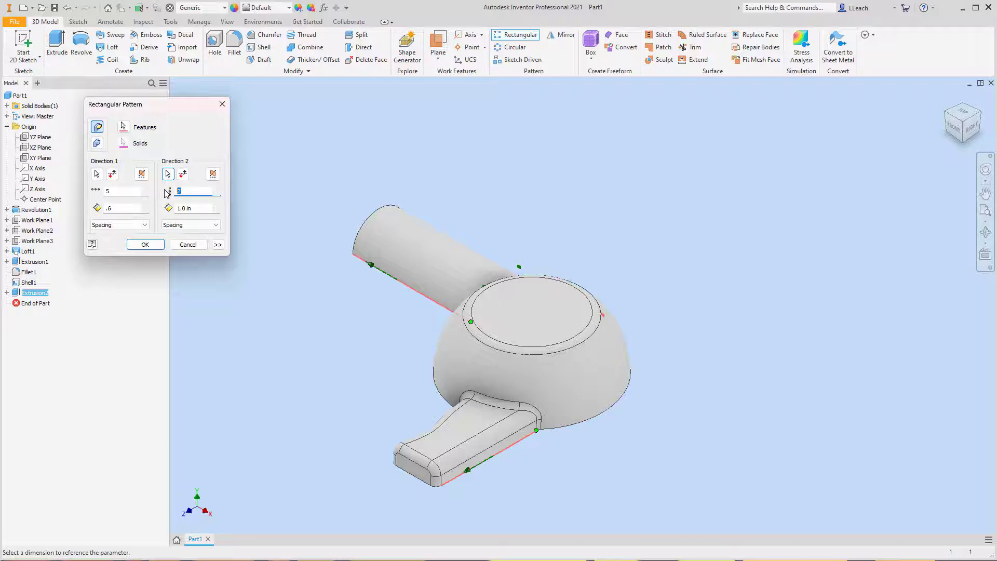
pyautogui.write('10')
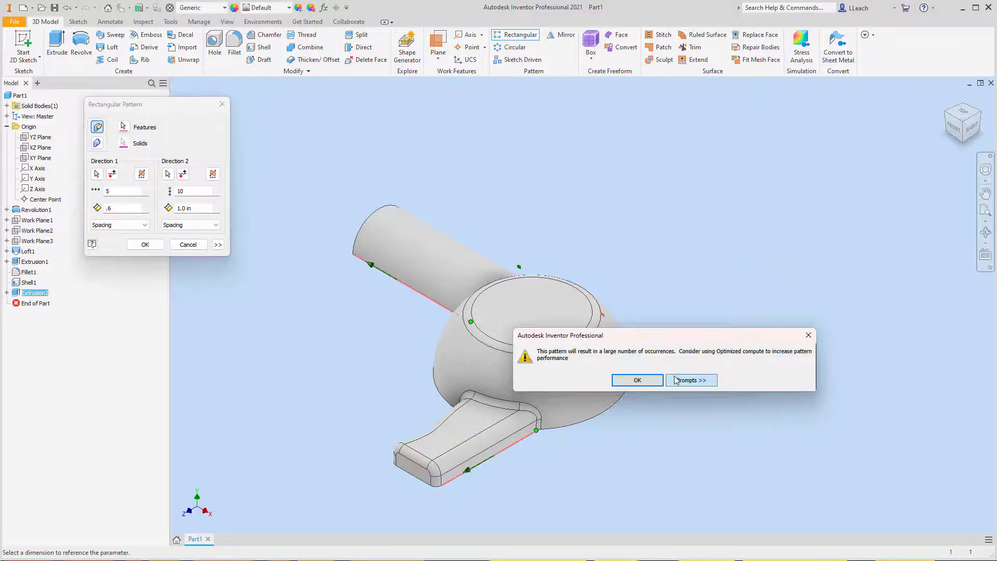
pyautogui.click(655, 379)
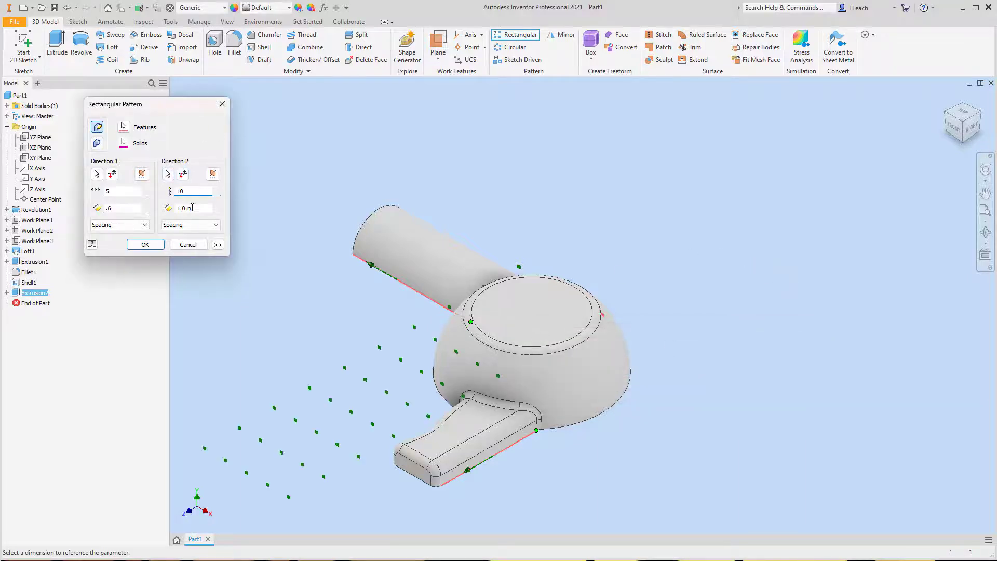
pyautogui.moveTo(197, 208); pyautogui.dragTo(166, 210)
pyautogui.write('.25')
pyautogui.click(146, 245)
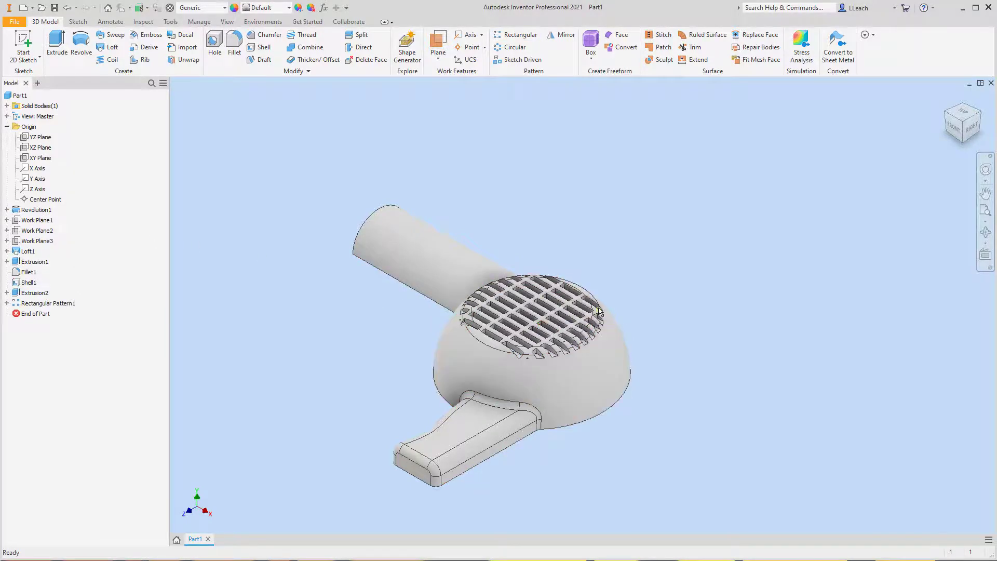
# - Examine the patterned slots across the dome's flat top up close
pyautogui.scroll(-3, 582, 314)
pyautogui.scroll(4, 585, 313)
pyautogui.scroll(3, 585, 313)
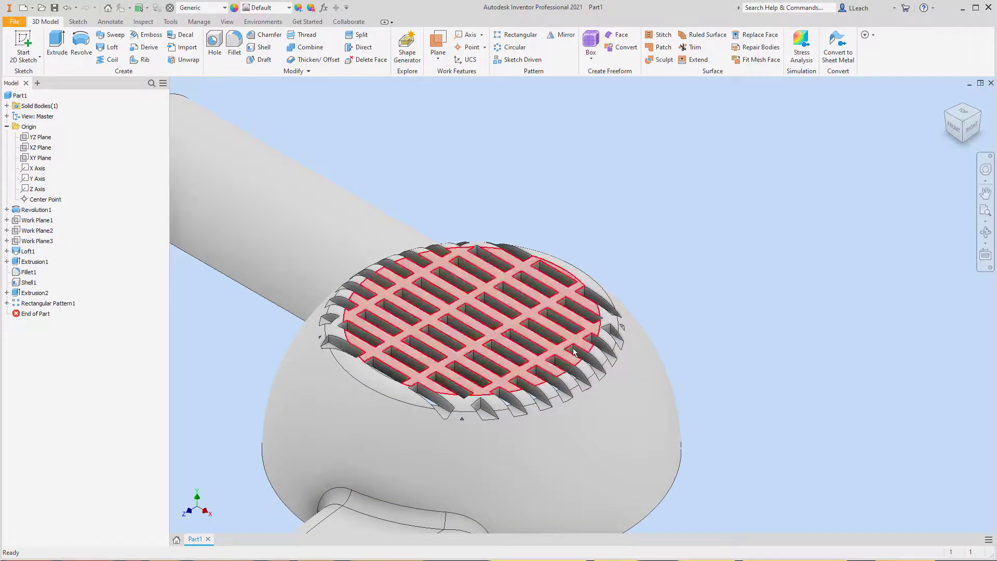
pyautogui.moveTo(494, 296); pyautogui.dragTo(589, 276, button='middle')
pyautogui.scroll(-2, 558, 257)
pyautogui.scroll(5, 562, 263)
pyautogui.scroll(-5, 567, 266)
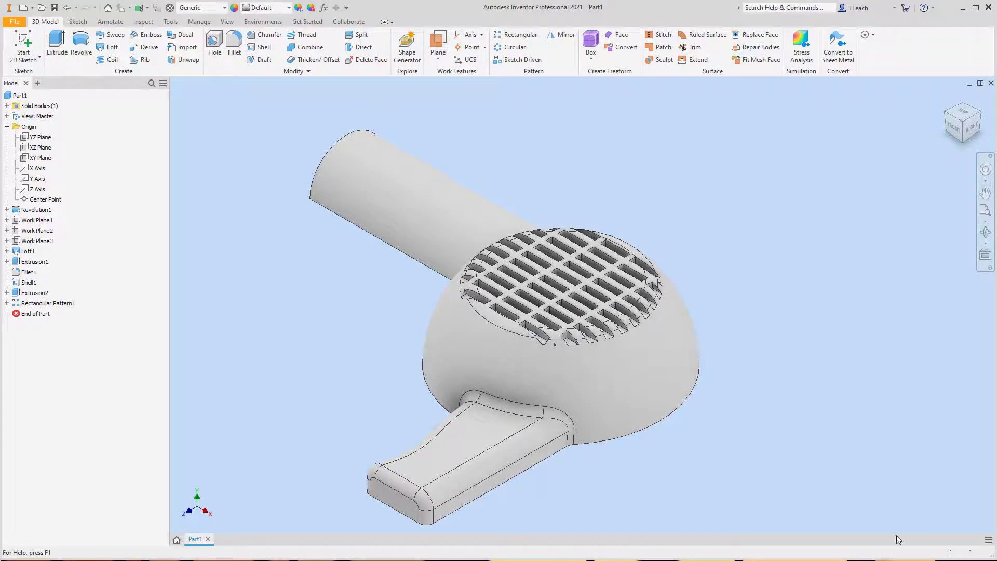
# - Open the half-round arm's extrusion for editing to review its profile and distance, and close it
pyautogui.click(943, 112)
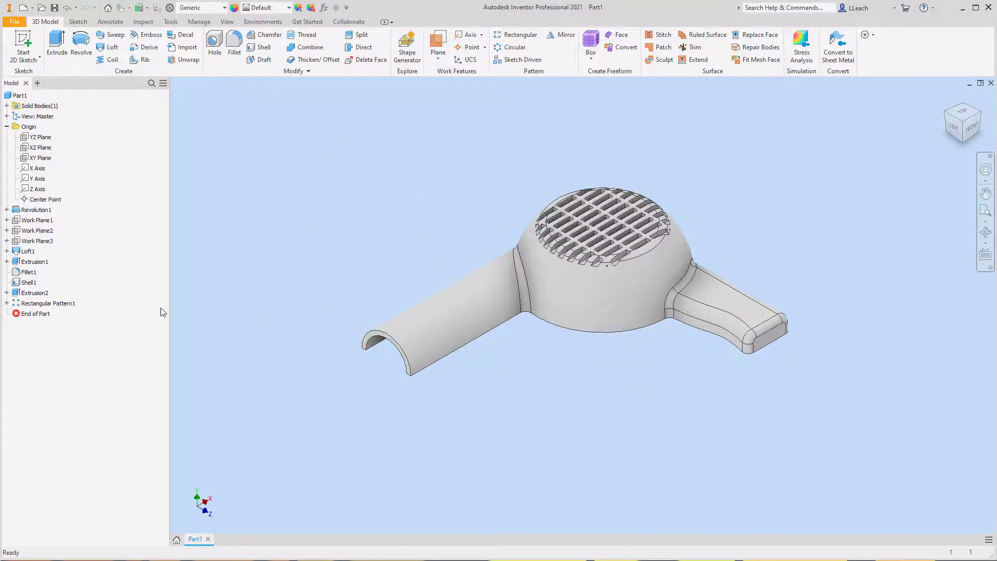
pyautogui.click(42, 264)
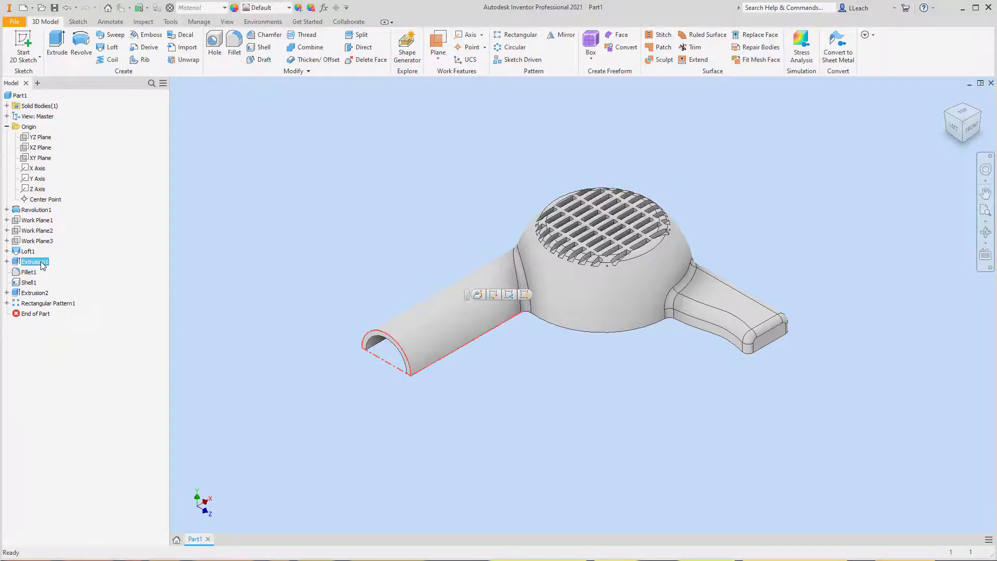
pyautogui.rightClick(42, 264)
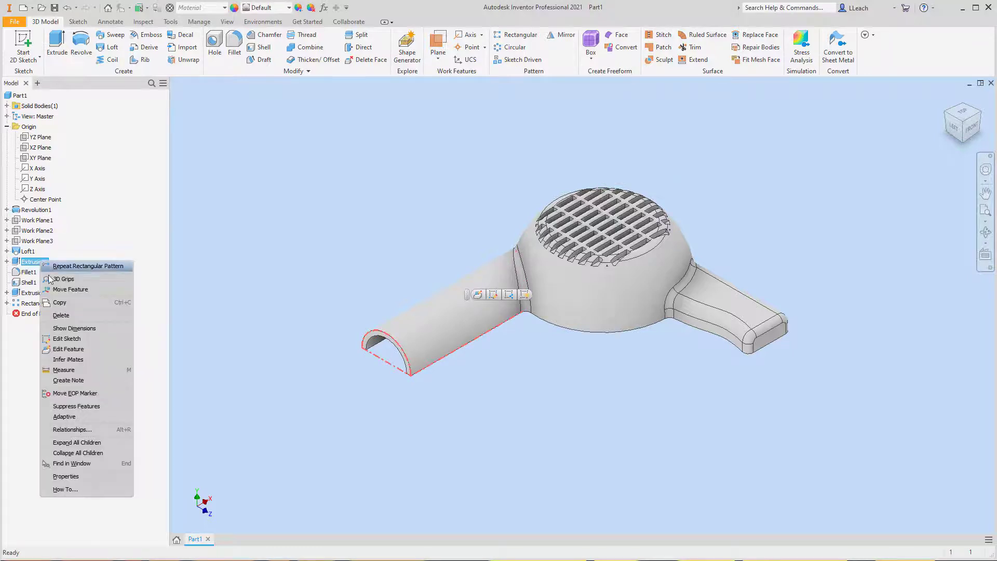
pyautogui.click(76, 350)
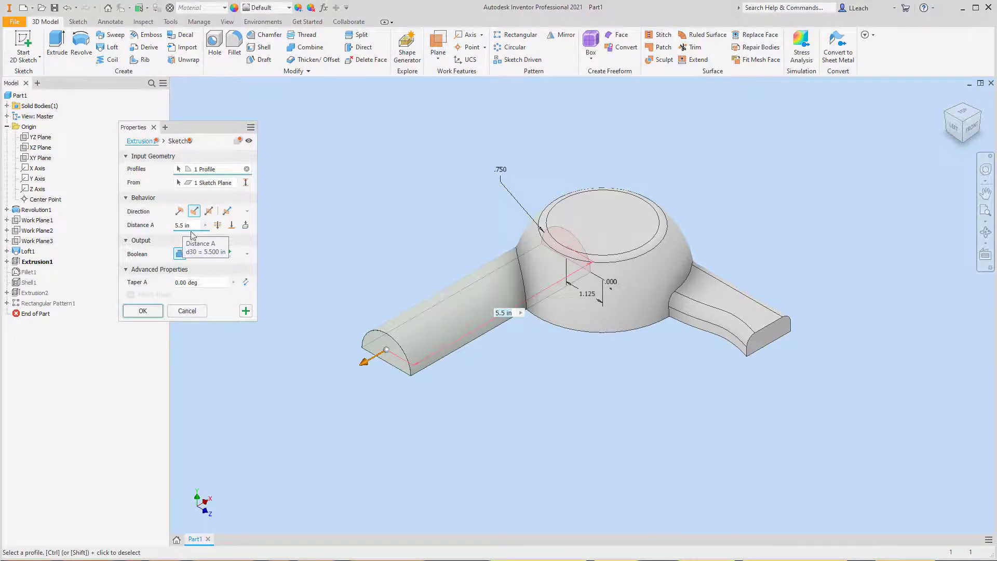
pyautogui.click(147, 307)
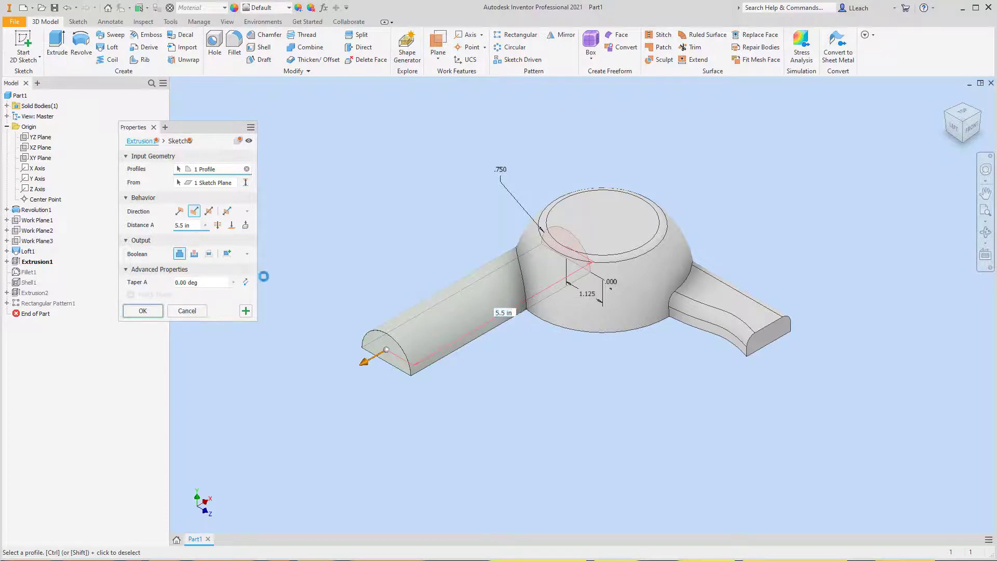
# - Start a new 2D sketch on the flat rim face on the underside of the shelled body
pyautogui.click(978, 115)
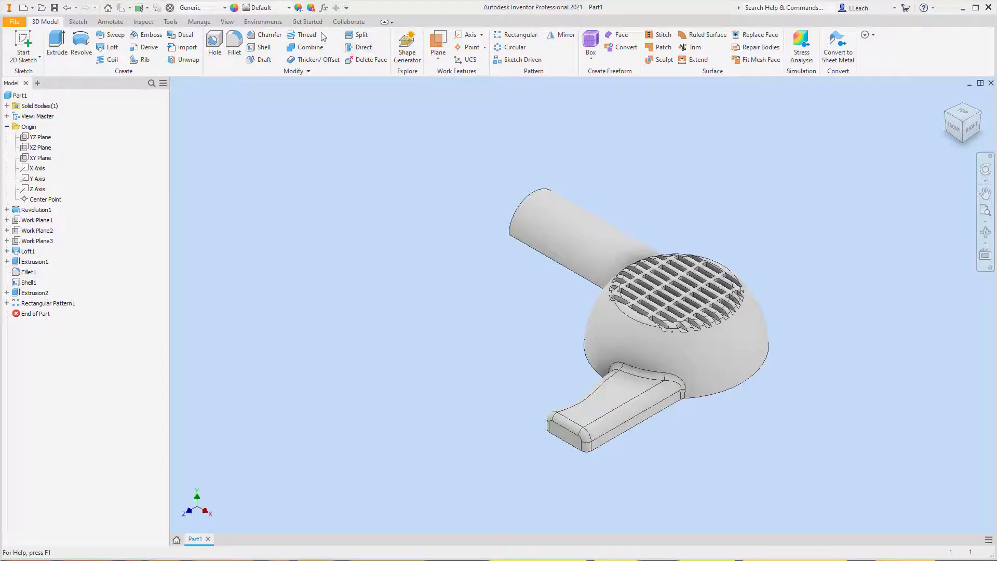
pyautogui.click(24, 58)
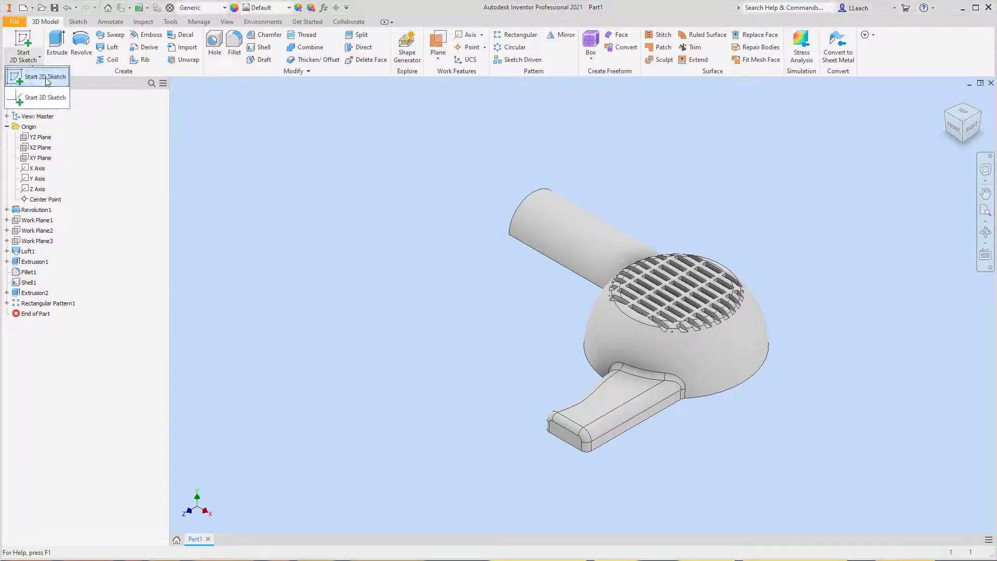
pyautogui.click(31, 73)
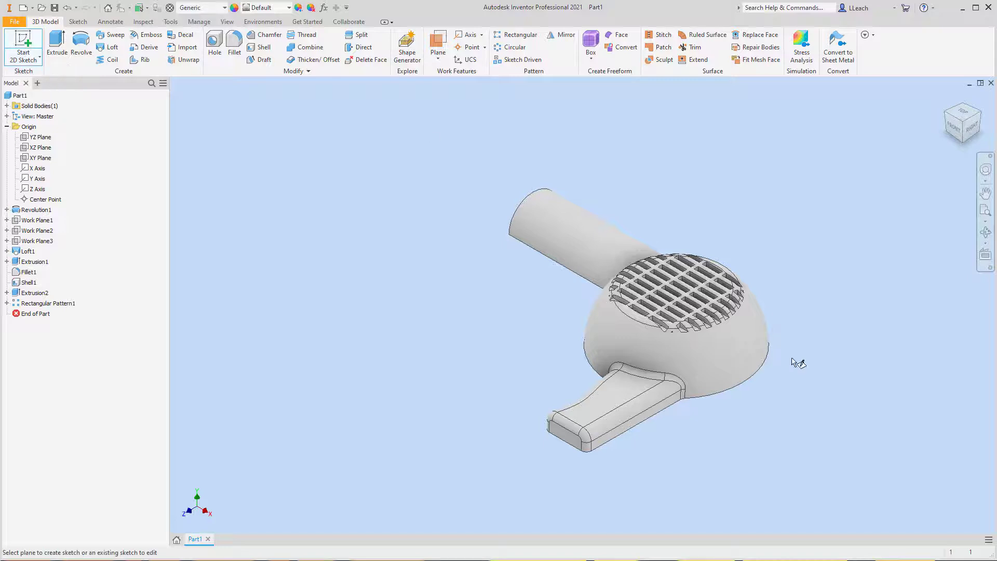
pyautogui.click(962, 141)
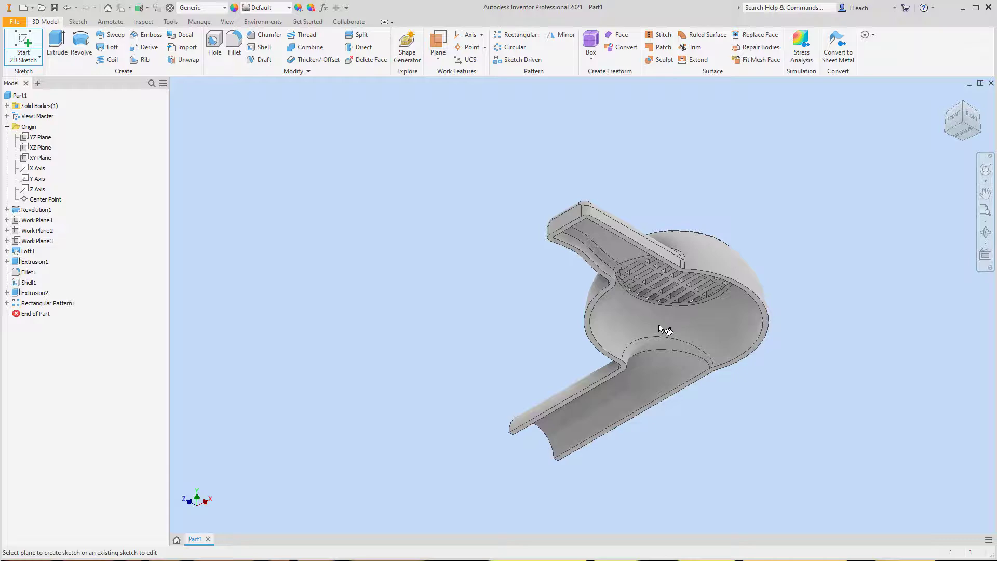
pyautogui.scroll(-3, 658, 324)
pyautogui.moveTo(479, 299); pyautogui.dragTo(507, 235, button='middle')
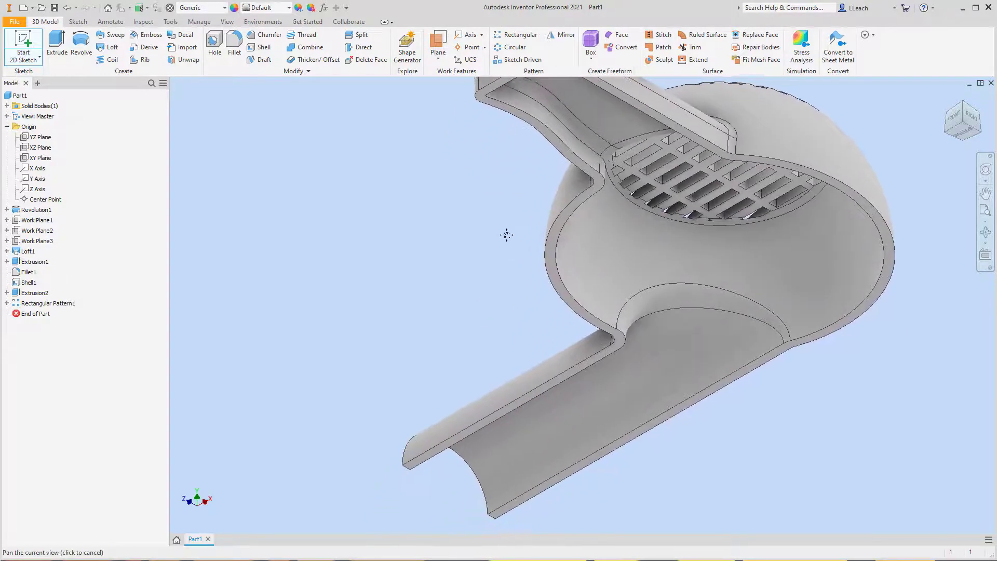
pyautogui.scroll(-3, 554, 221)
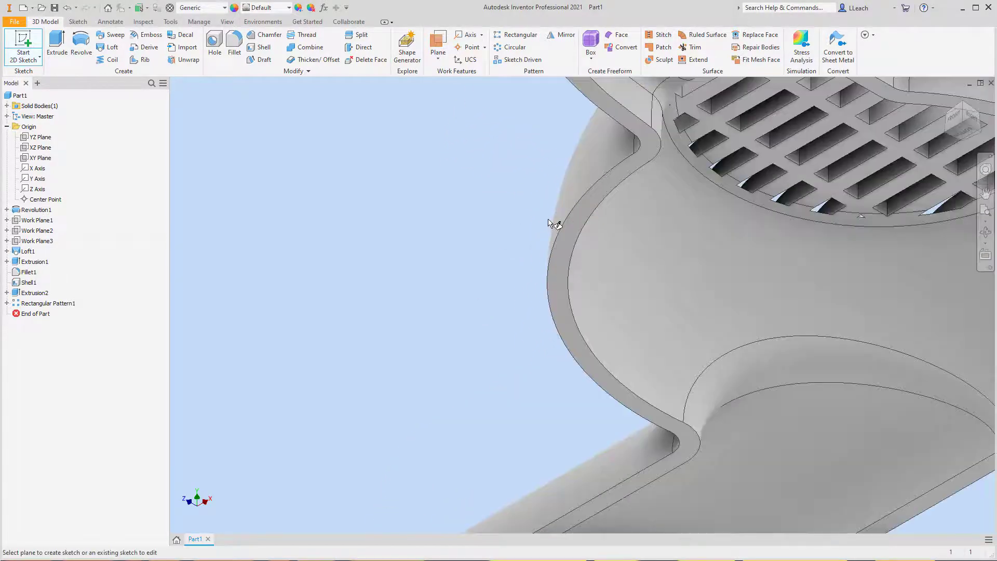
pyautogui.click(581, 221)
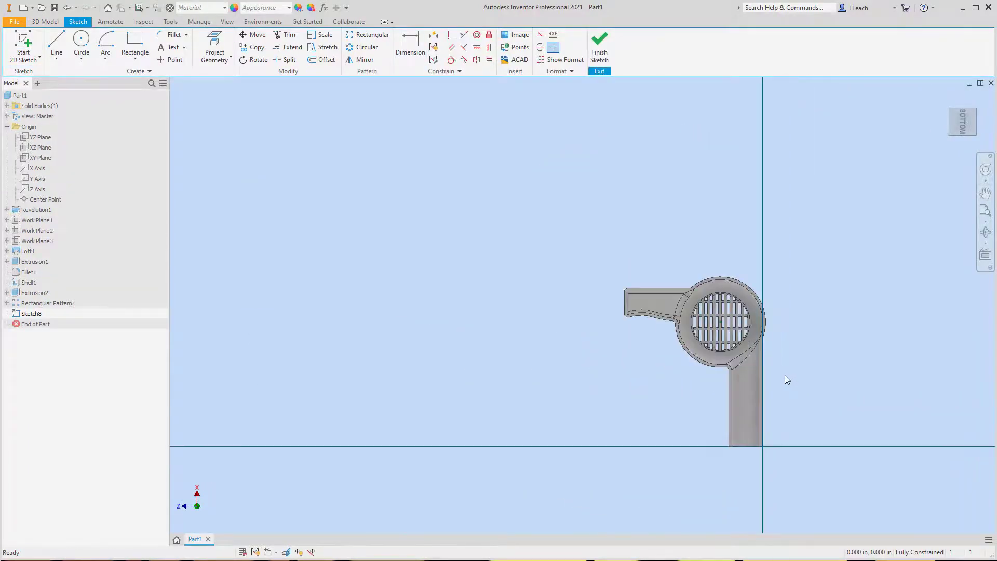
# - Project the arm's outer straight edge, the small fillet beside it and the dome's outer arc into the sketch
pyautogui.scroll(3, 784, 374)
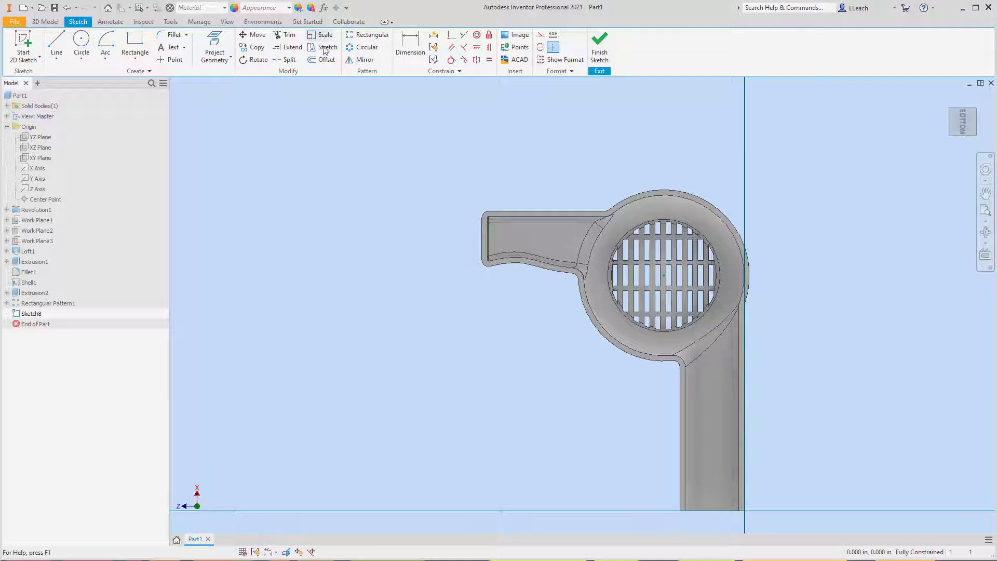
pyautogui.click(217, 40)
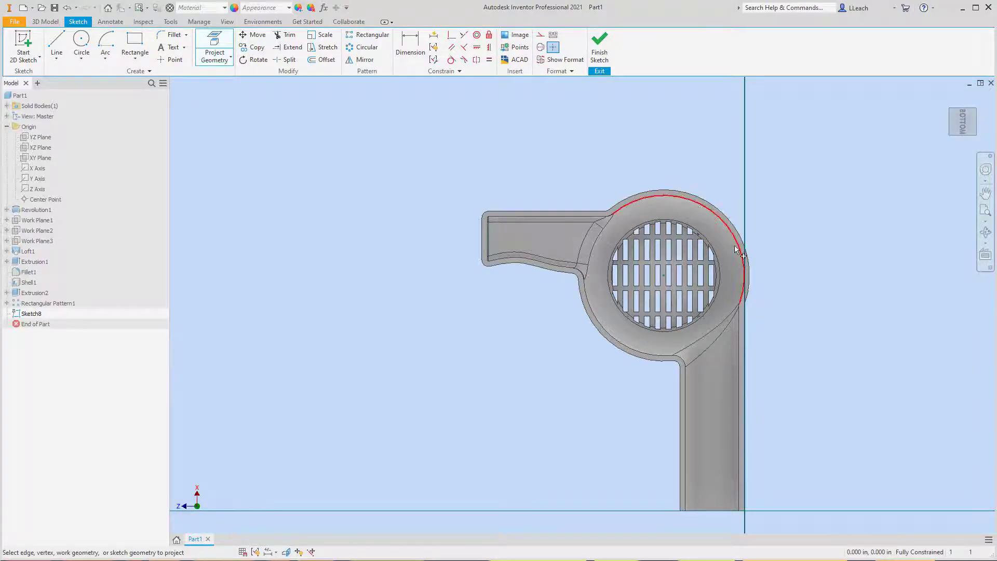
pyautogui.scroll(2, 758, 431)
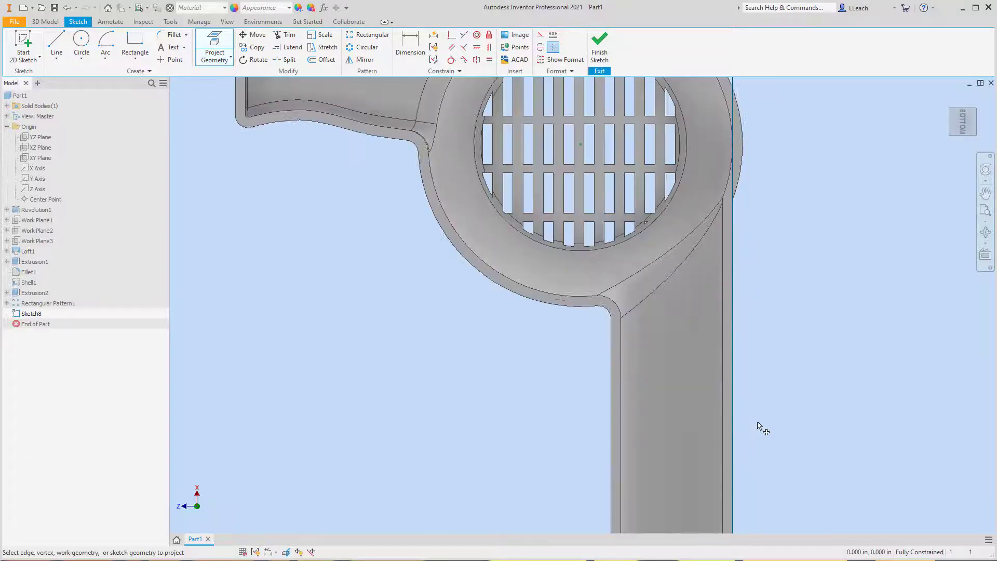
pyautogui.scroll(-5, 754, 431)
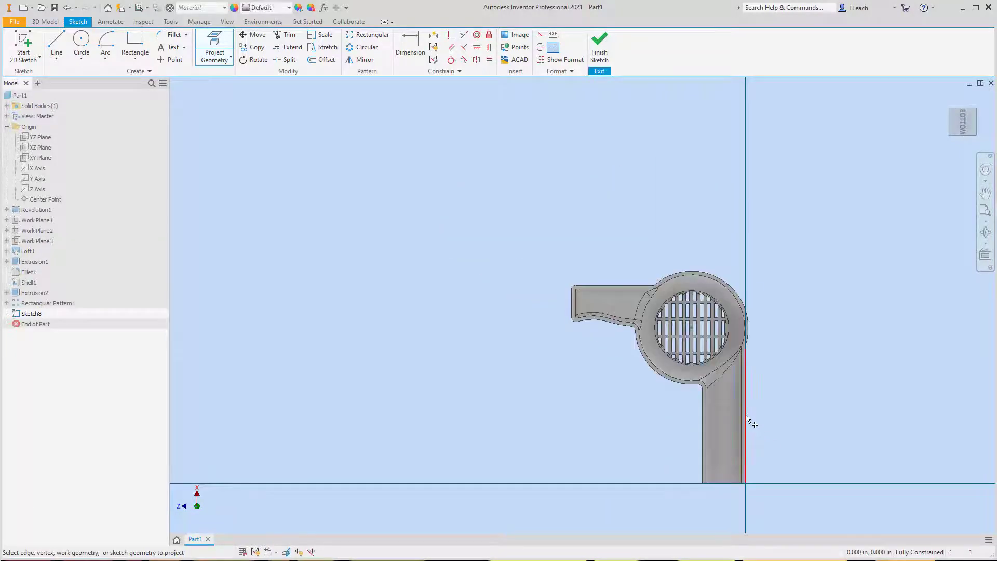
pyautogui.scroll(6, 748, 355)
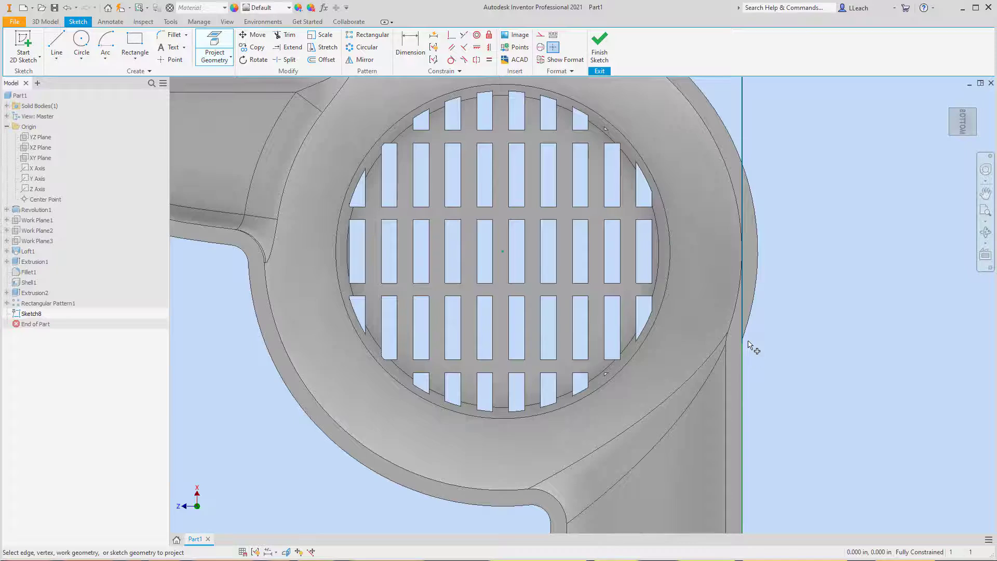
pyautogui.scroll(4, 750, 345)
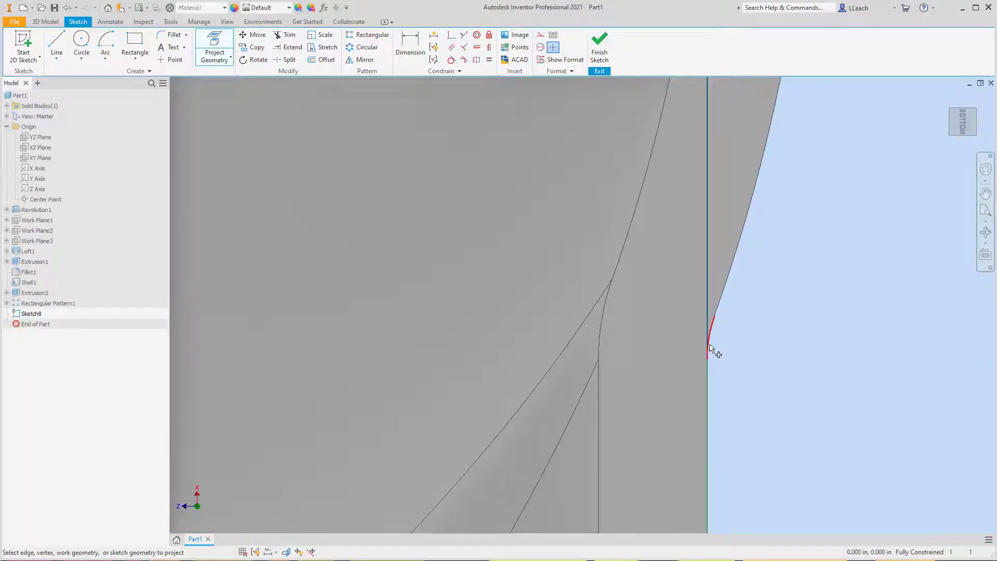
pyautogui.click(728, 275)
pyautogui.scroll(4, 740, 206)
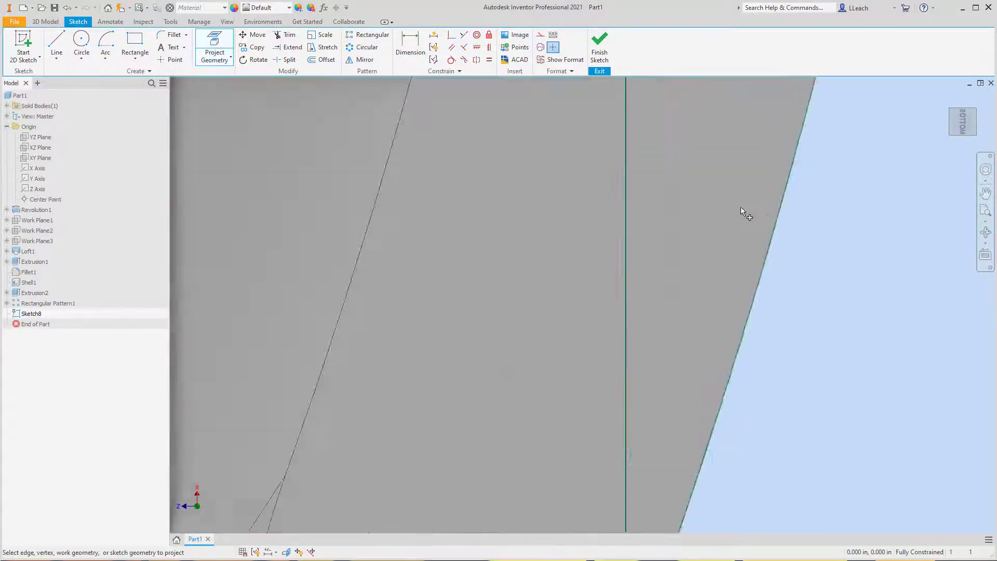
pyautogui.scroll(-8, 740, 207)
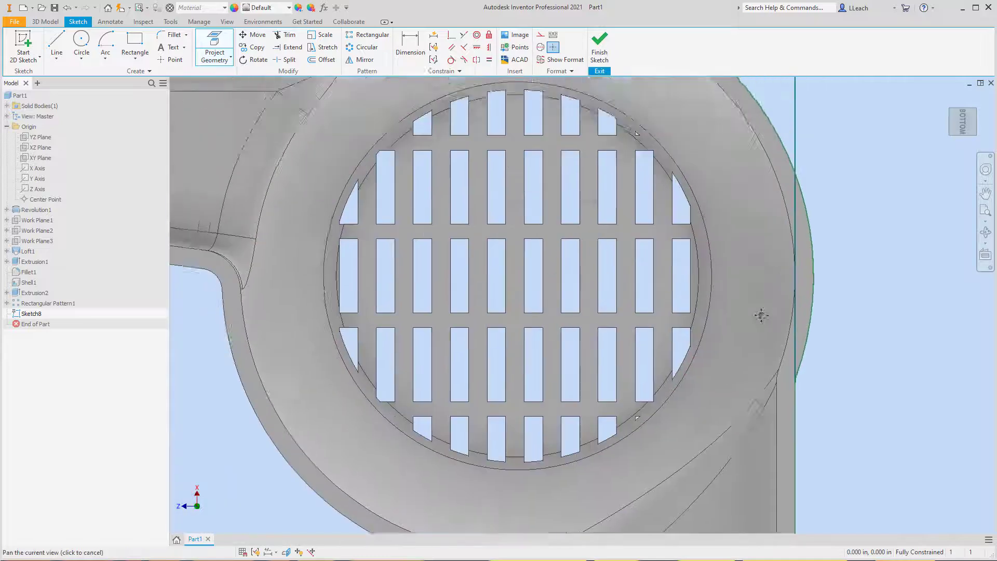
# - Project the fillet between the dome's outer arc and the handle, and the handle's straight outer edge
pyautogui.scroll(-4, 716, 270)
pyautogui.scroll(6, 597, 267)
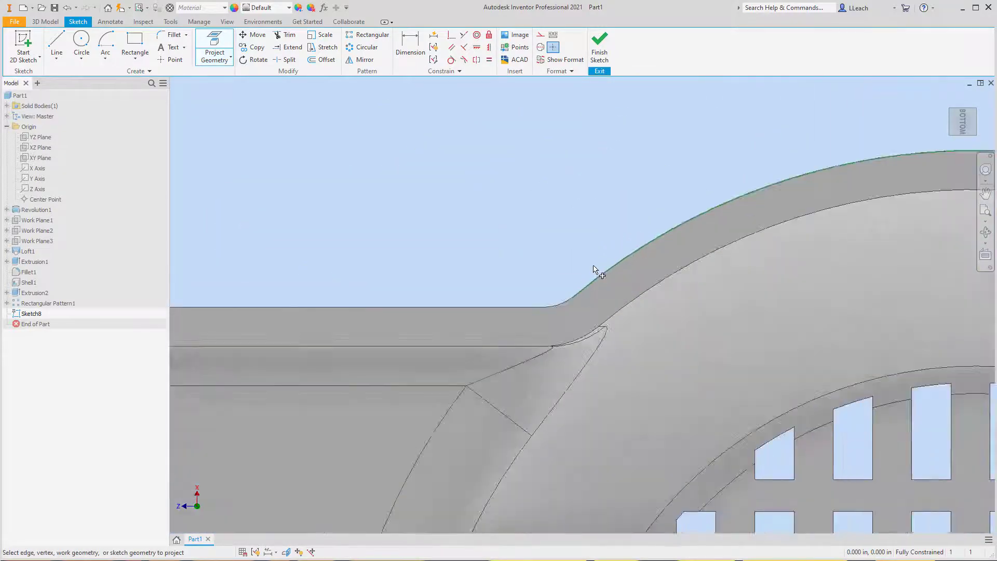
pyautogui.scroll(2, 595, 270)
pyautogui.click(535, 335)
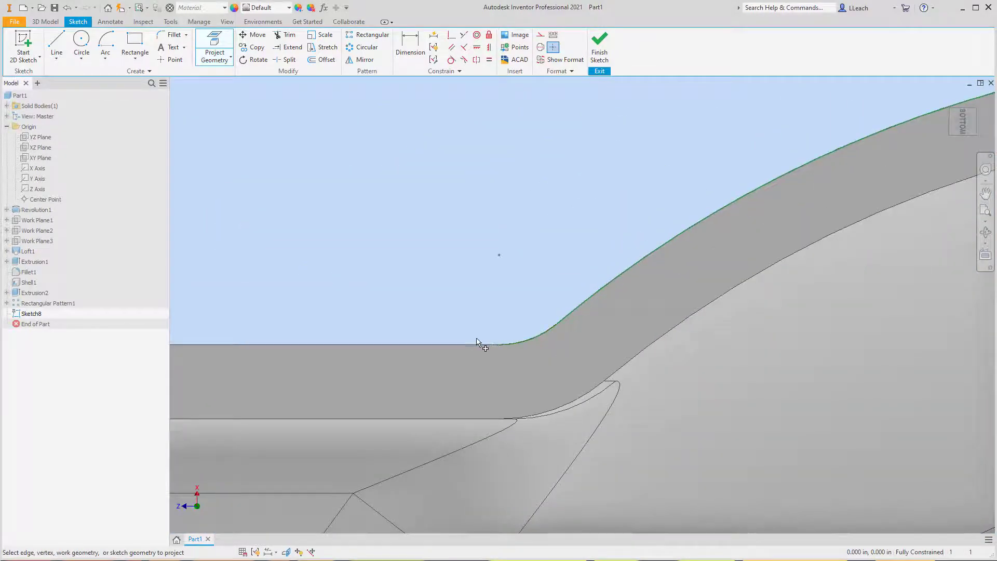
pyautogui.click(460, 344)
# - Project the handle's two rounded end corners, its end edge, its curved long edge and the fillet joining that edge to the dome
pyautogui.scroll(-4, 411, 327)
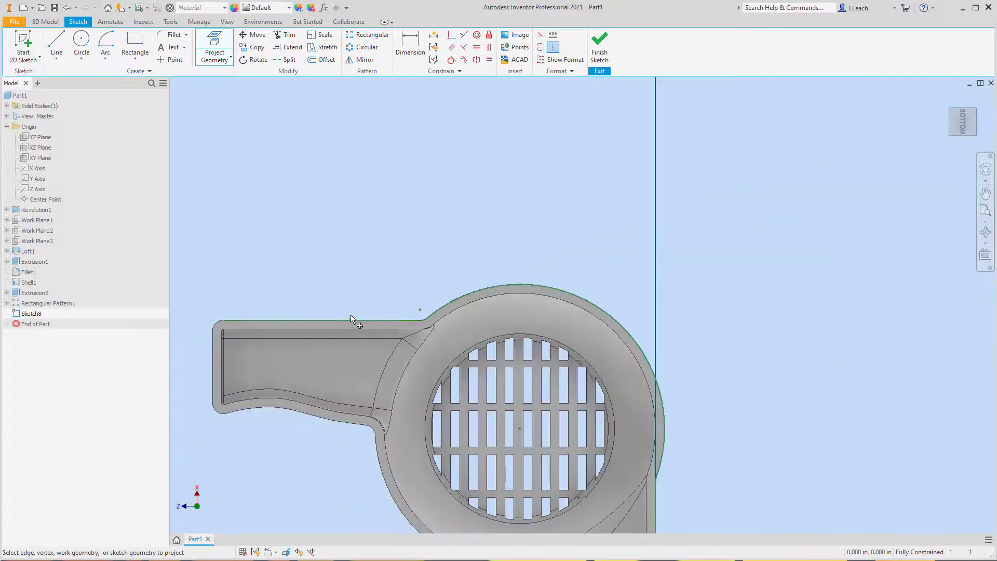
pyautogui.moveTo(350, 319); pyautogui.dragTo(630, 275, button='middle')
pyautogui.scroll(4, 502, 280)
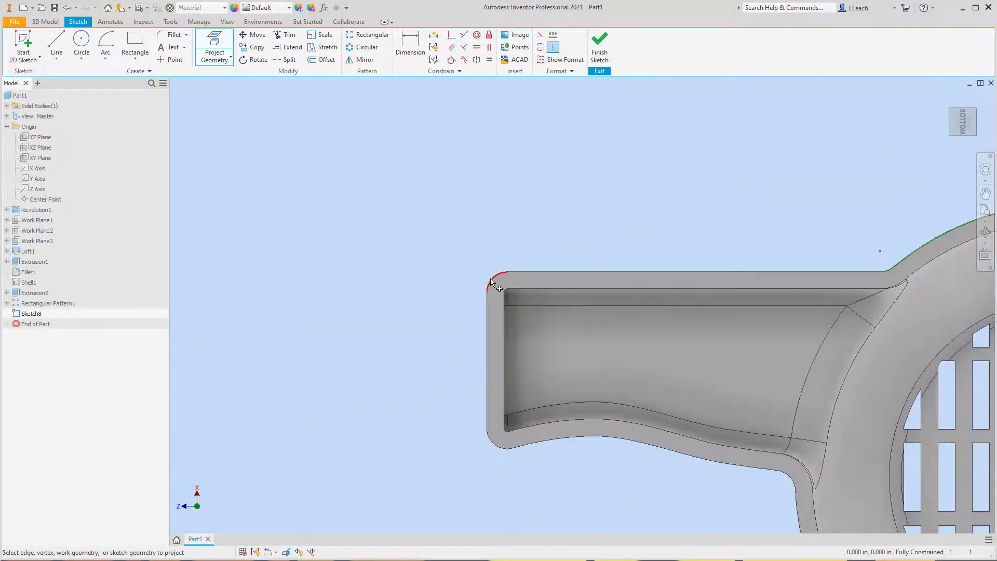
pyautogui.click(492, 283)
pyautogui.click(488, 307)
pyautogui.click(497, 446)
pyautogui.click(540, 450)
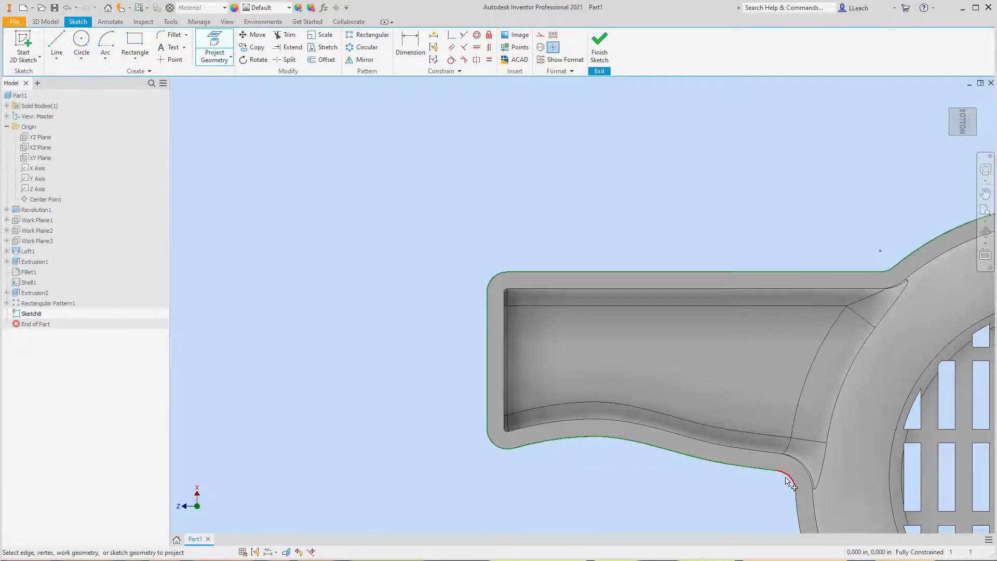
pyautogui.scroll(-3, 640, 329)
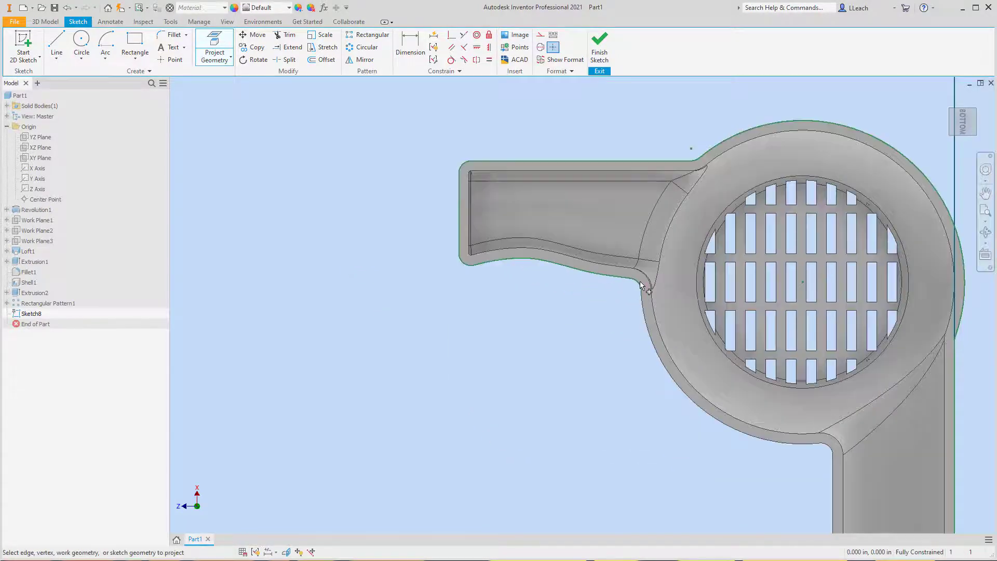
# - Project the dome's outer arc between handle and arm, the adjoining fillet and the arm's handle-side straight outer edge, finishing the sketch
pyautogui.click(645, 333)
pyautogui.click(829, 449)
pyautogui.click(834, 462)
pyautogui.moveTo(807, 402); pyautogui.dragTo(726, 222, button='middle')
pyautogui.moveTo(819, 474); pyautogui.dragTo(806, 443, button='middle')
pyautogui.scroll(2, 806, 444)
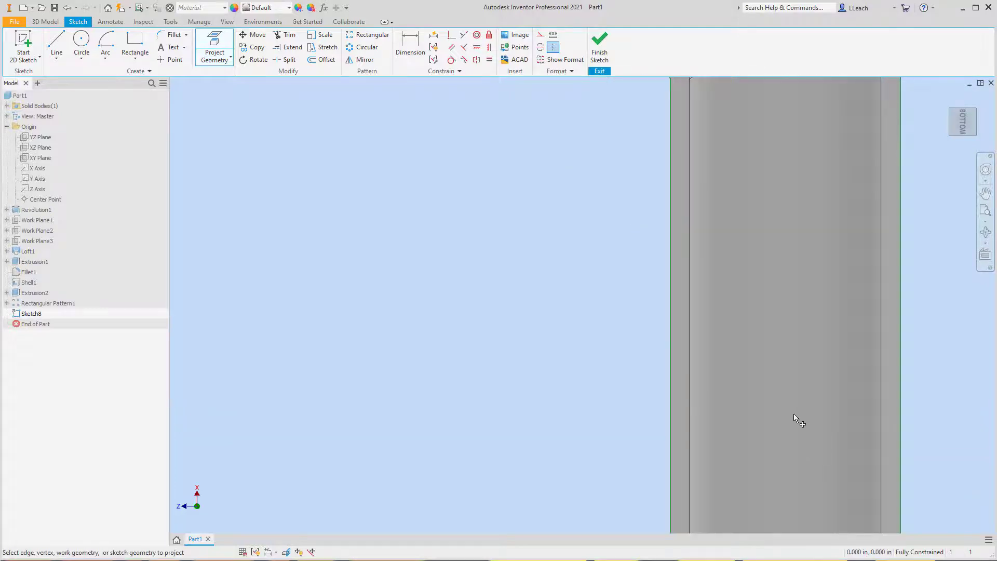
pyautogui.scroll(-4, 783, 385)
pyautogui.moveTo(784, 385); pyautogui.dragTo(753, 439, button='middle')
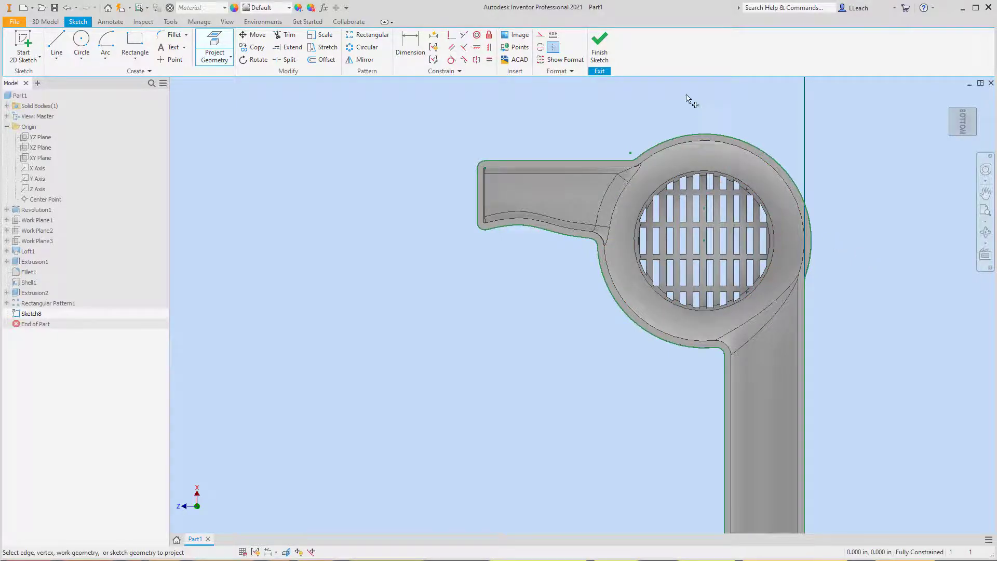
pyautogui.click(602, 51)
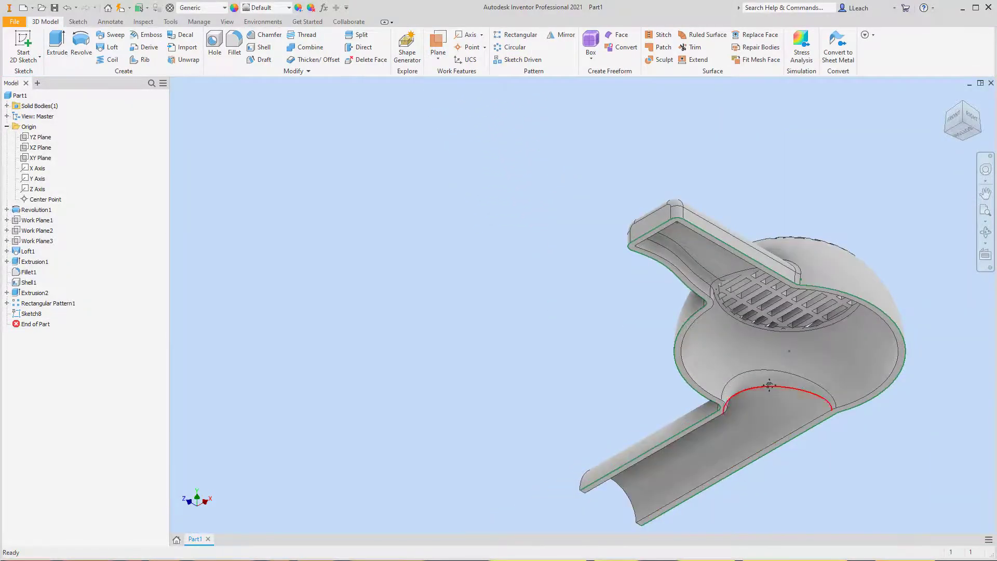
# - Start a new 2D sketch on the half-ring face at the free end of the half-round arm
pyautogui.moveTo(769, 385); pyautogui.dragTo(710, 368, button='middle')
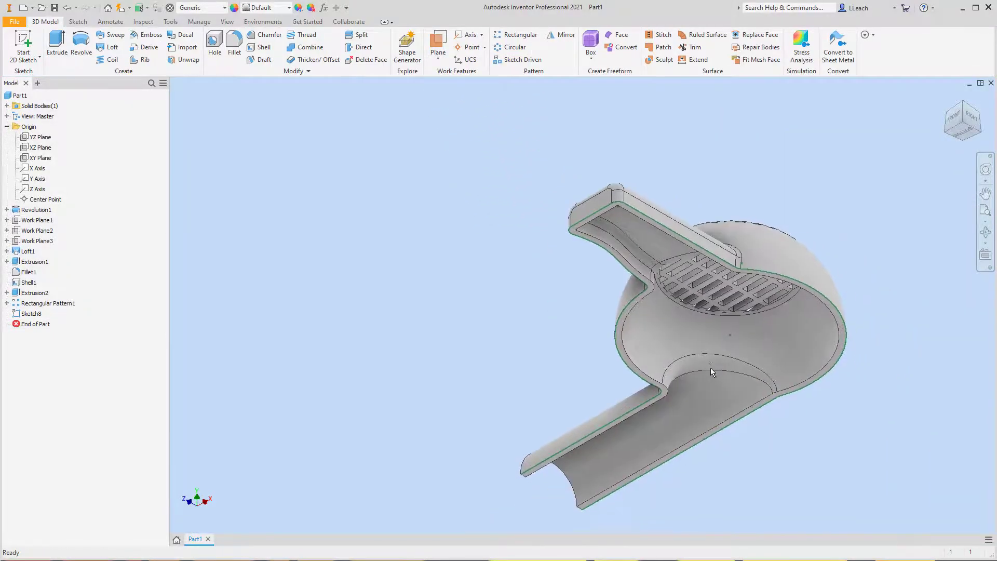
pyautogui.scroll(-4, 710, 368)
pyautogui.scroll(-3, 694, 470)
pyautogui.scroll(3, 693, 468)
pyautogui.scroll(3, 693, 469)
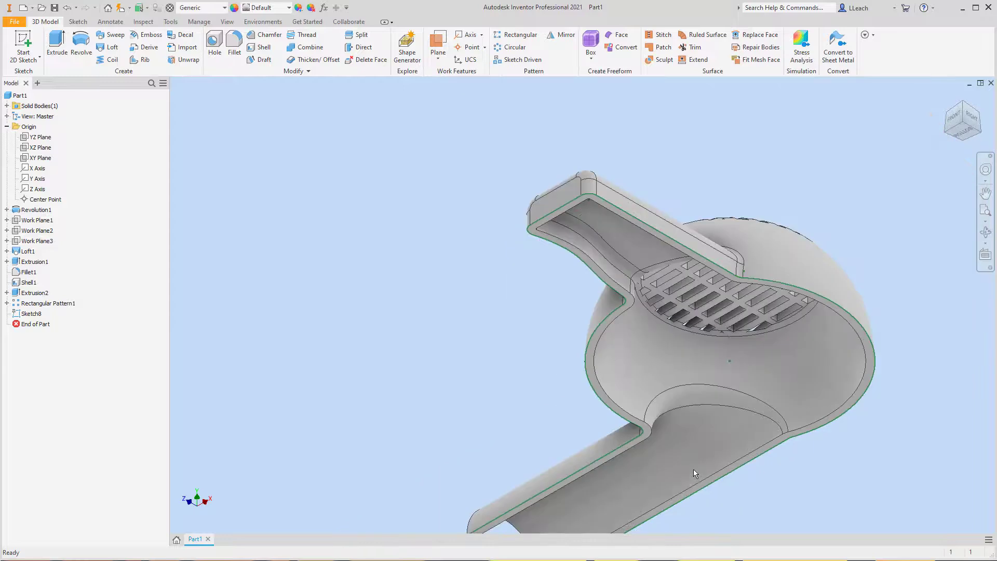
pyautogui.scroll(-2, 668, 400)
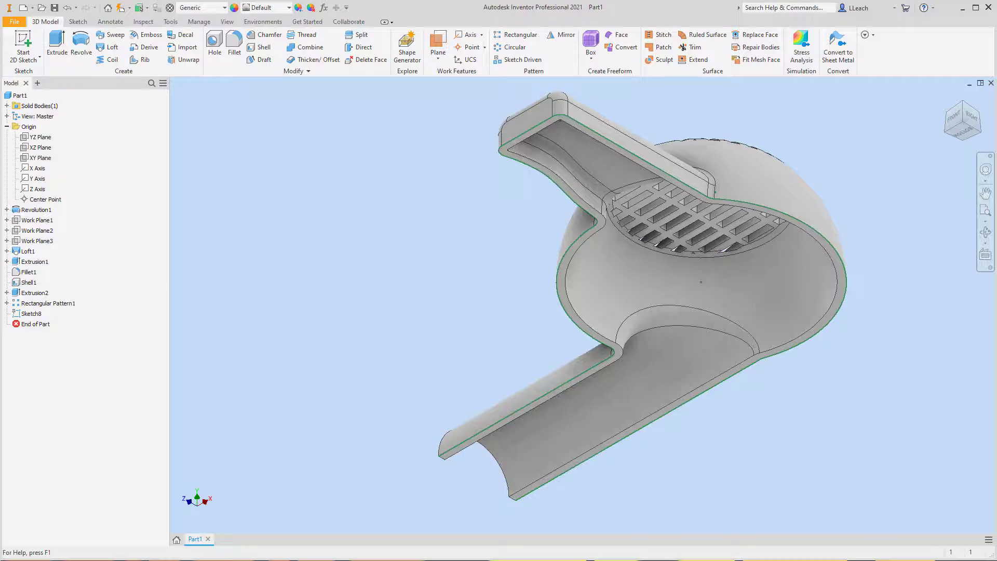
pyautogui.click(23, 59)
pyautogui.click(46, 76)
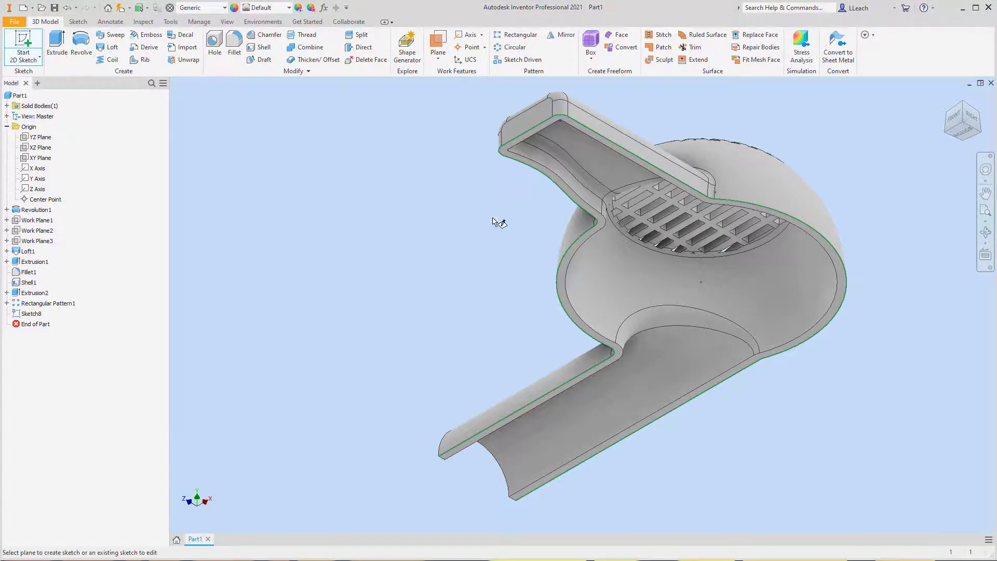
pyautogui.click(945, 133)
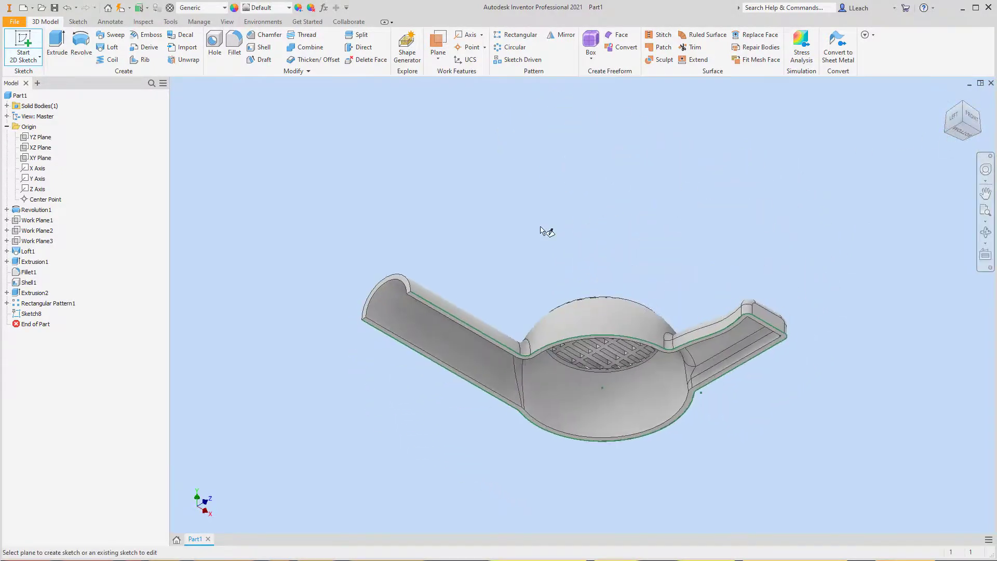
pyautogui.scroll(5, 363, 275)
pyautogui.scroll(-2, 389, 280)
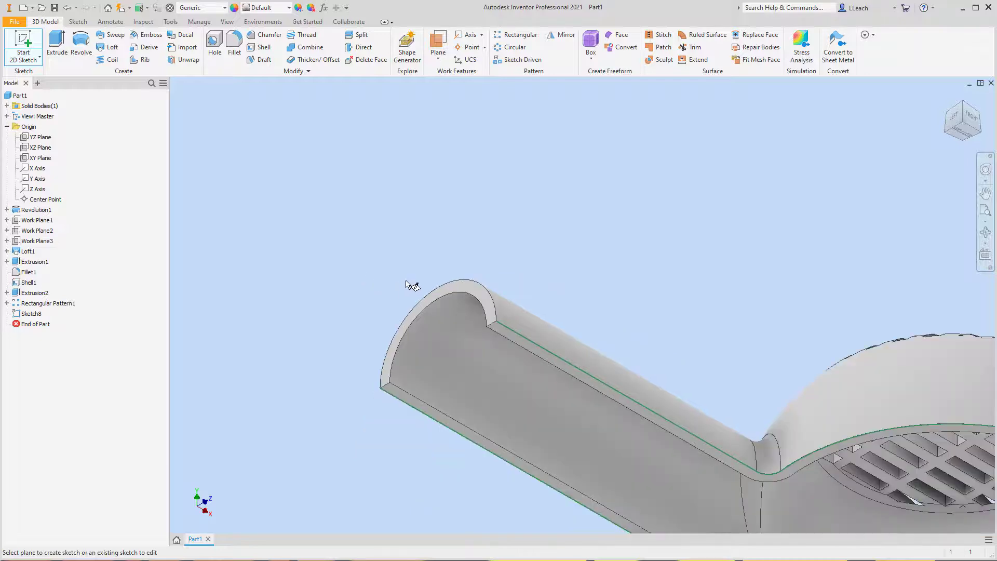
pyautogui.moveTo(431, 286); pyautogui.dragTo(474, 225, button='middle')
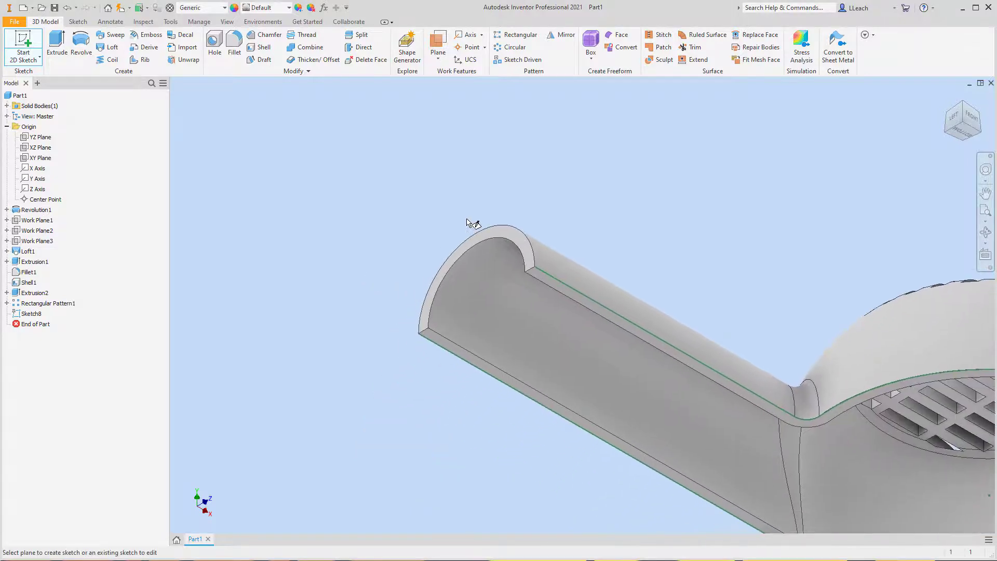
pyautogui.scroll(2, 493, 230)
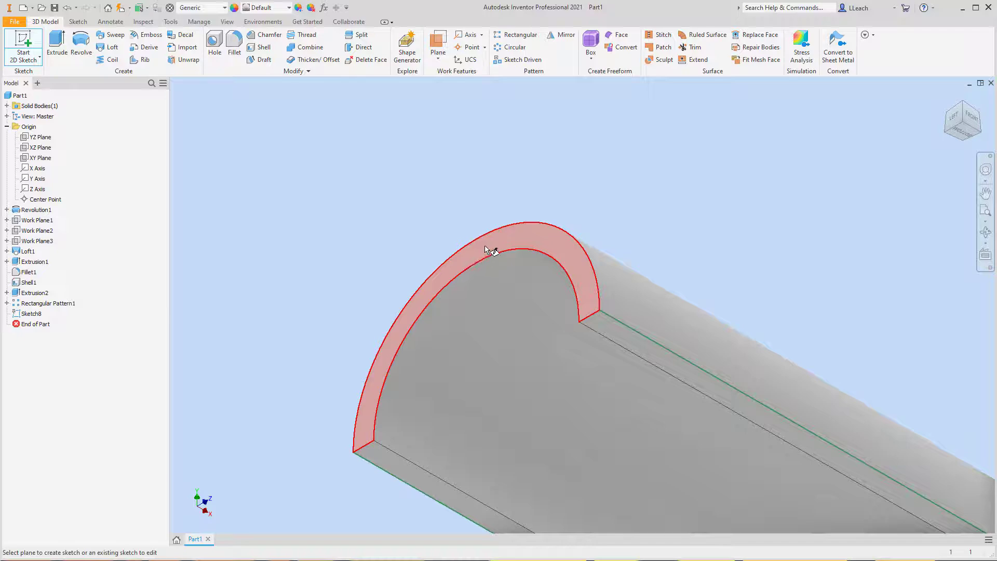
pyautogui.click(518, 240)
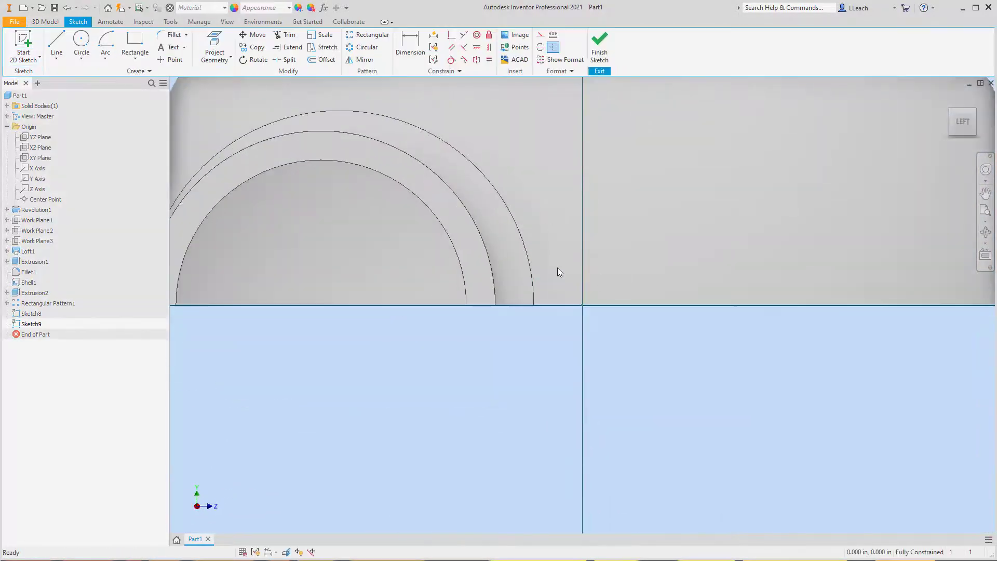
# - Sketch a small two-point rectangle about 0.1 in tall just outside the dome's silhouette, near the rim line
pyautogui.moveTo(556, 267); pyautogui.dragTo(804, 323, button='middle')
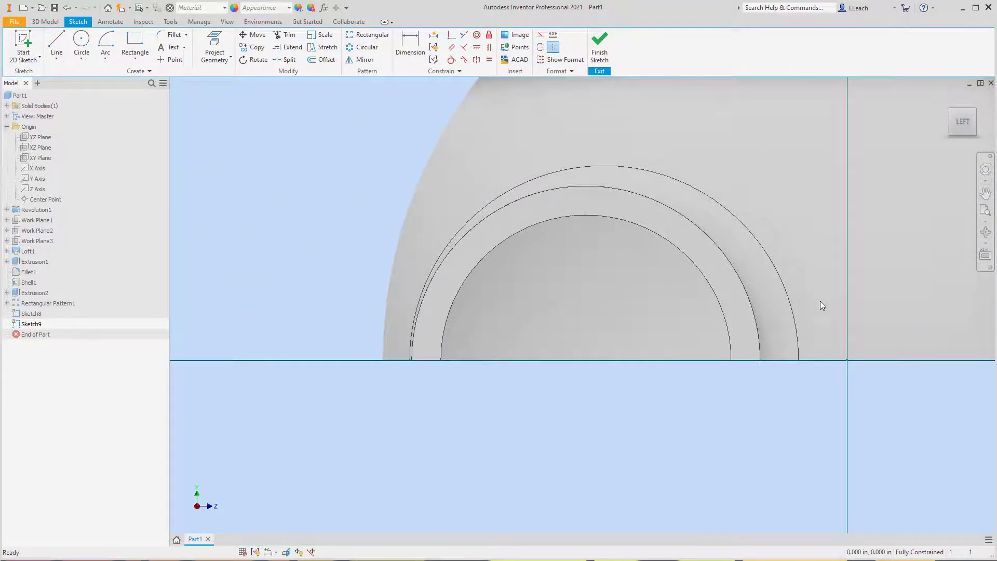
pyautogui.moveTo(838, 235); pyautogui.dragTo(812, 251, button='middle')
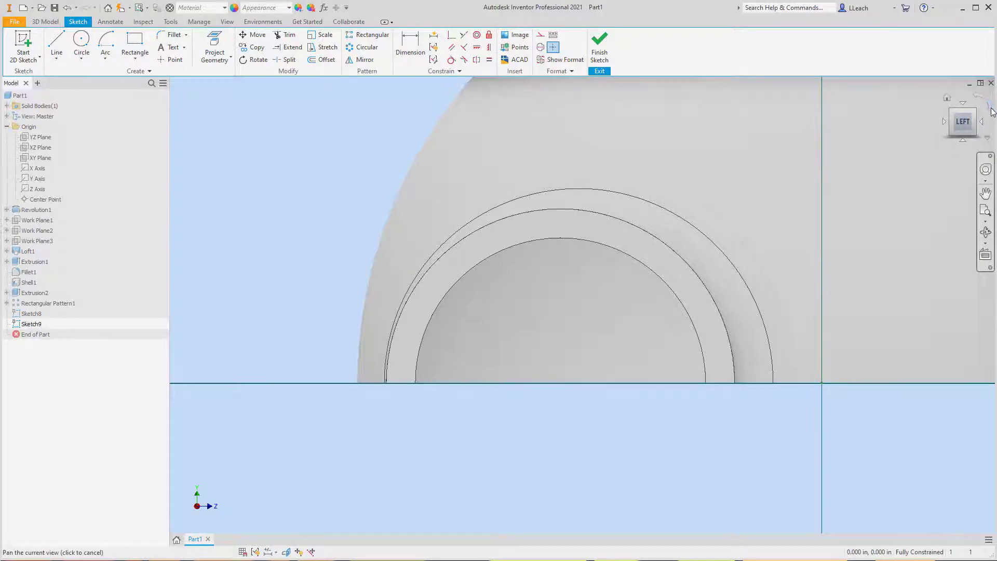
pyautogui.click(990, 109)
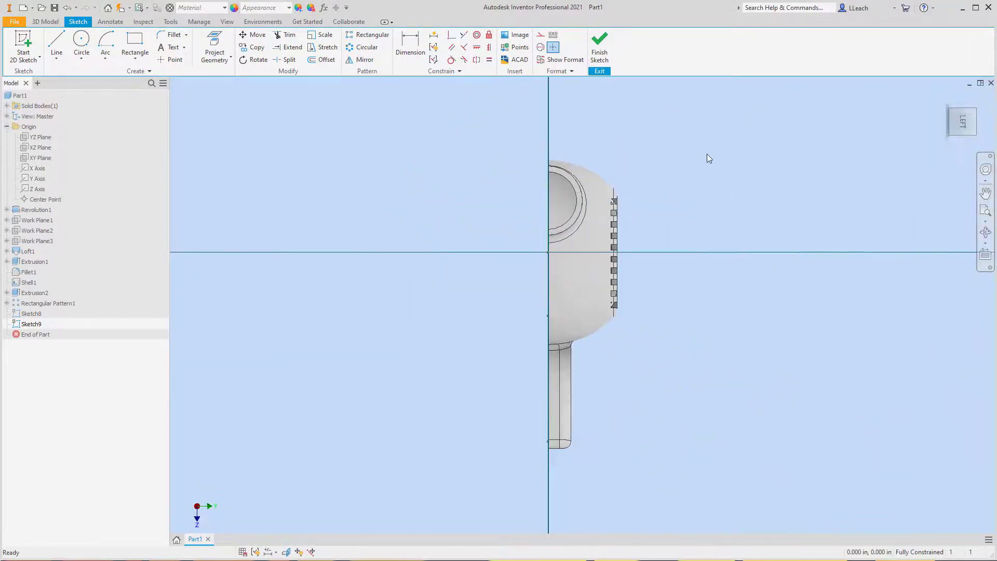
pyautogui.scroll(4, 564, 172)
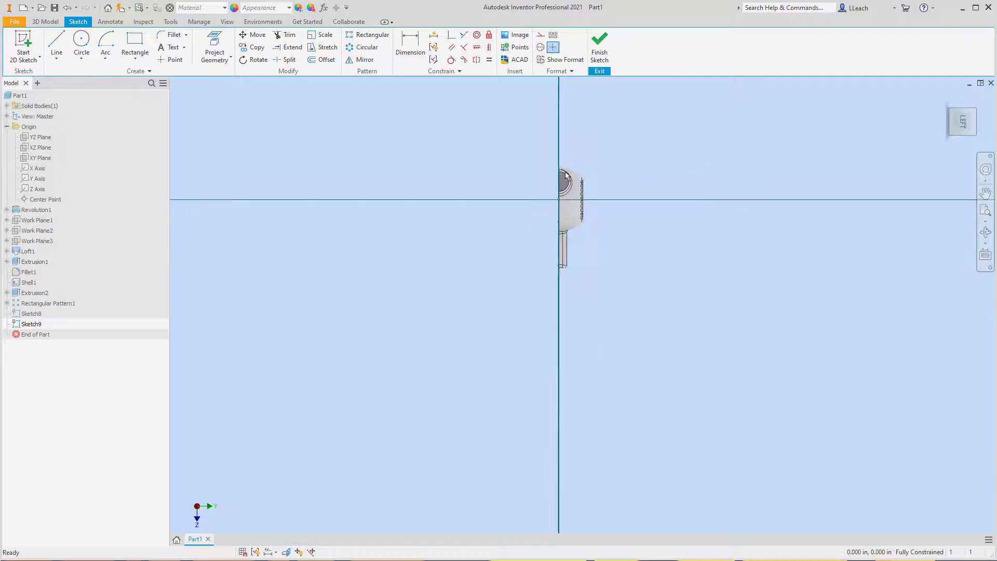
pyautogui.scroll(-7, 565, 172)
pyautogui.scroll(-3, 565, 173)
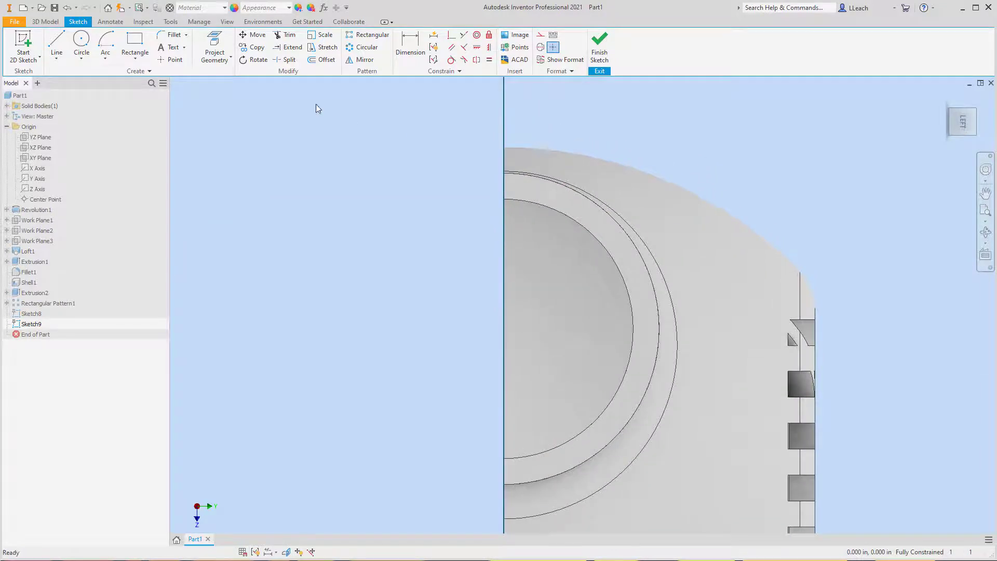
pyautogui.click(136, 58)
pyautogui.click(155, 80)
pyautogui.moveTo(488, 176); pyautogui.dragTo(438, 233, button='middle')
pyautogui.click(489, 143)
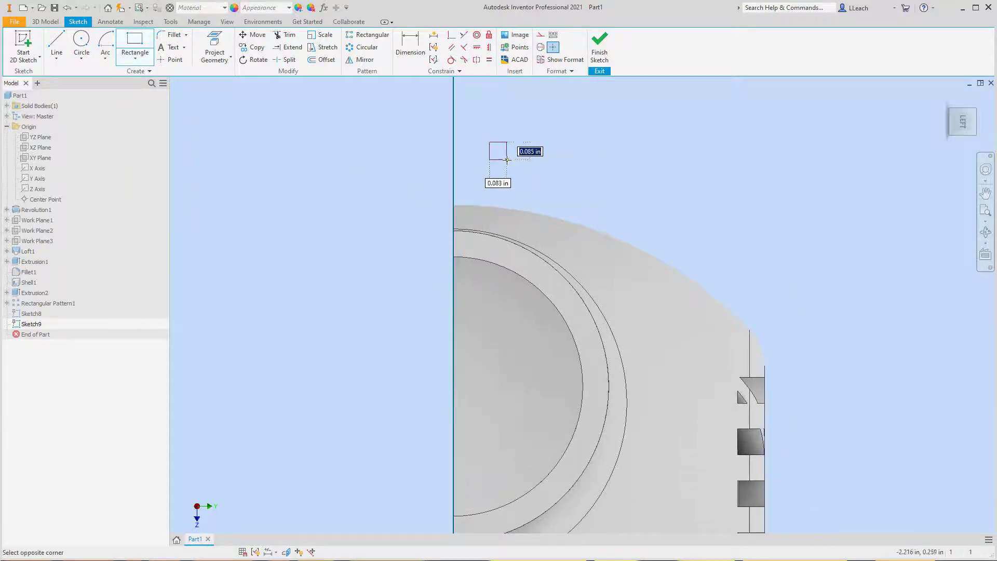
pyautogui.click(519, 163)
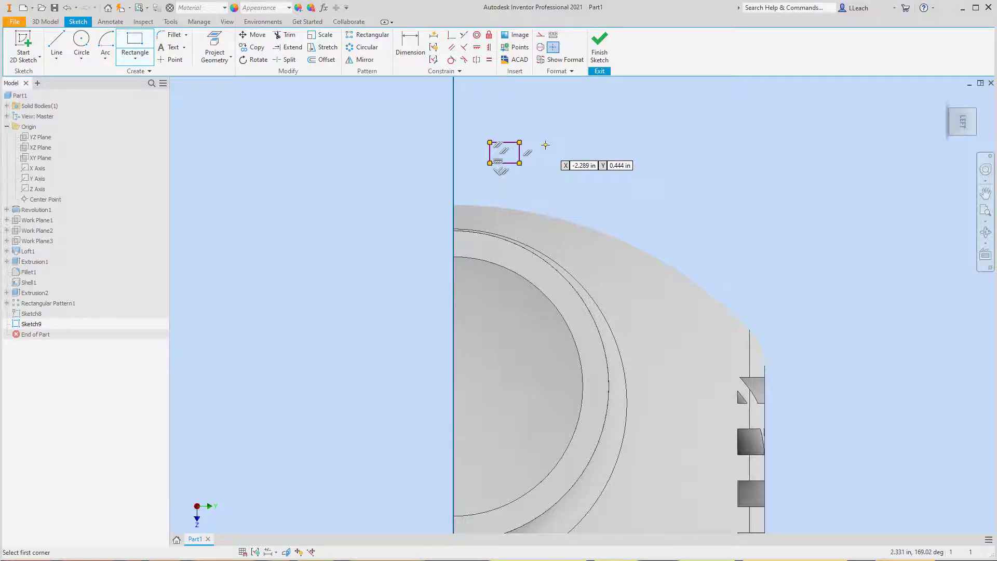
# - Dimension the rectangle's short side at 0.0625 in
pyautogui.click(414, 53)
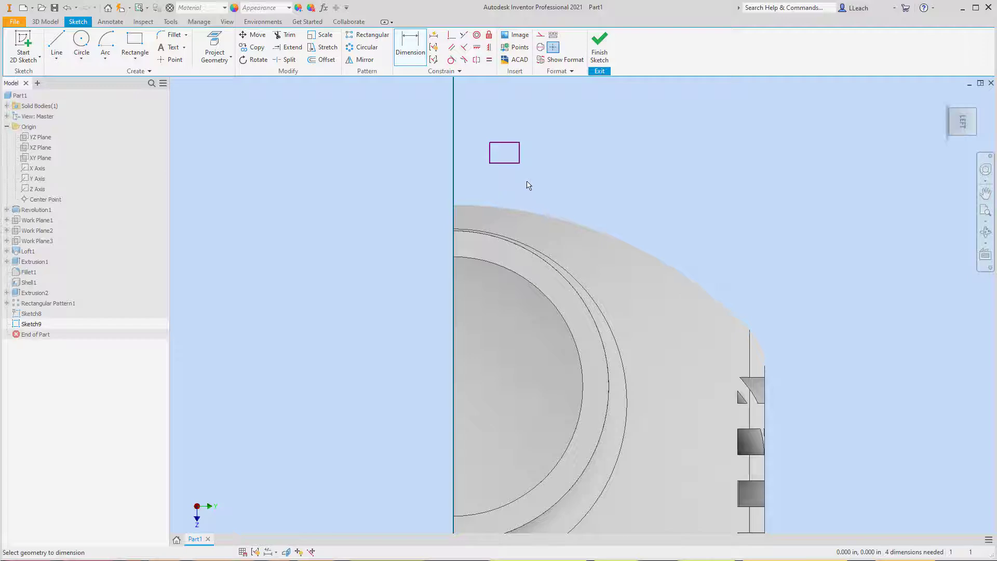
pyautogui.click(520, 155)
pyautogui.click(555, 157)
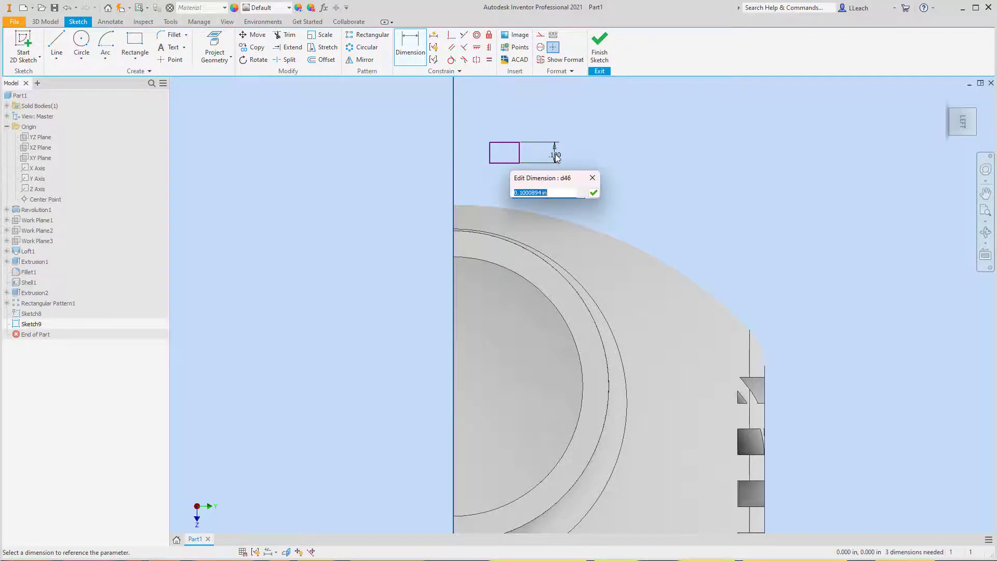
pyautogui.write('.0625')
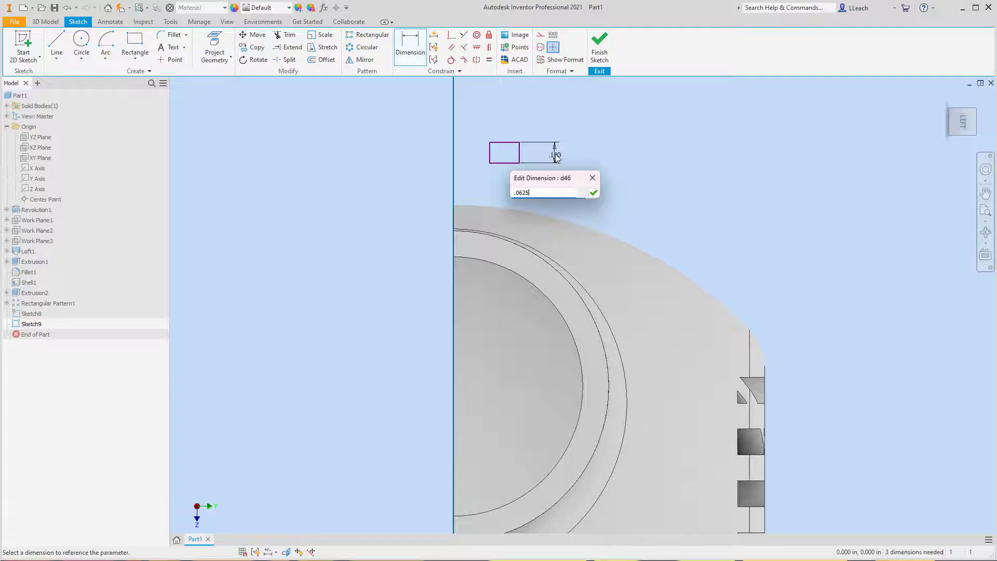
pyautogui.click(594, 193)
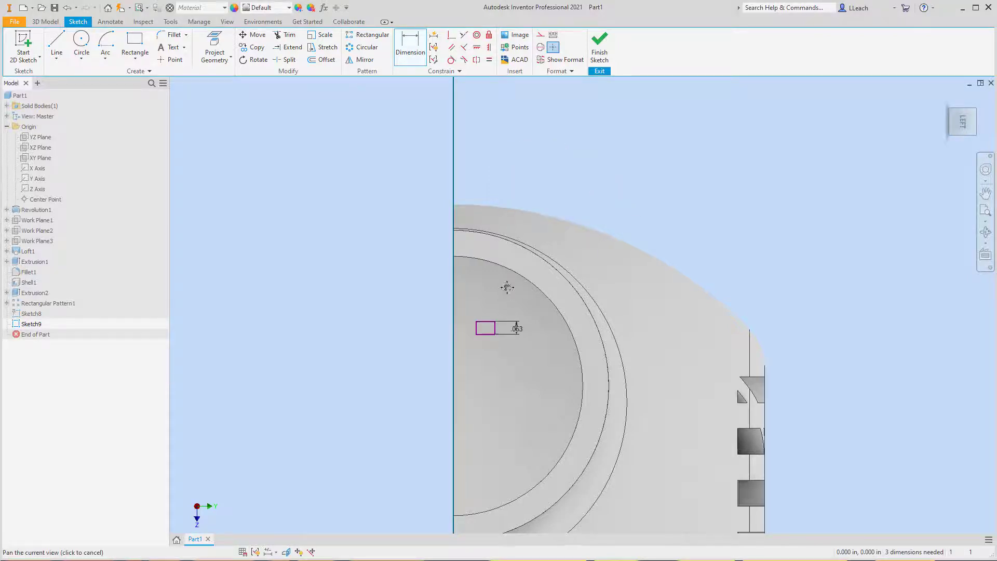
# - Dimension the rectangle's long side at 0.125 in and move the rectangle back outside the dome's silhouette
pyautogui.moveTo(510, 285); pyautogui.dragTo(536, 302, button='middle')
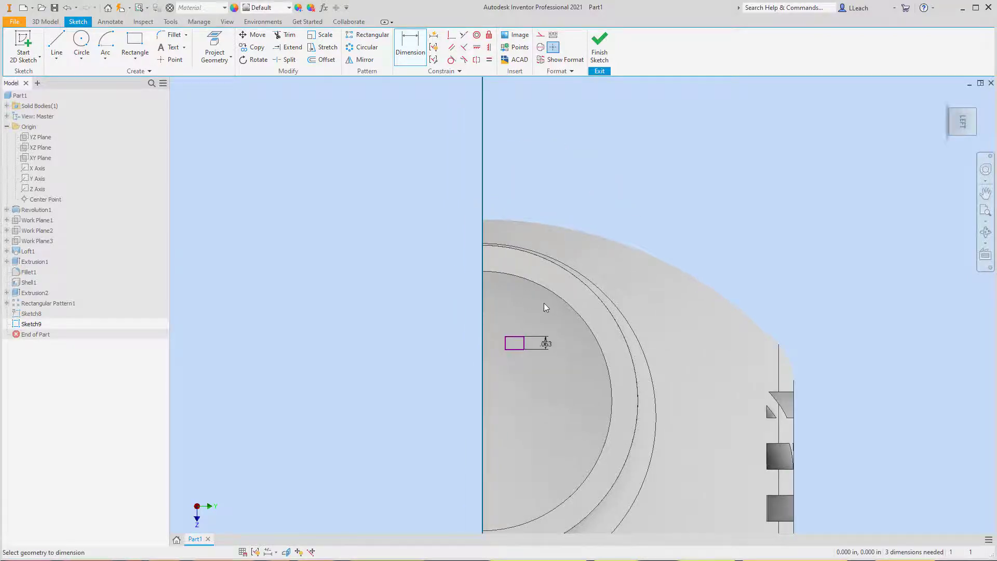
pyautogui.click(514, 337)
pyautogui.click(514, 321)
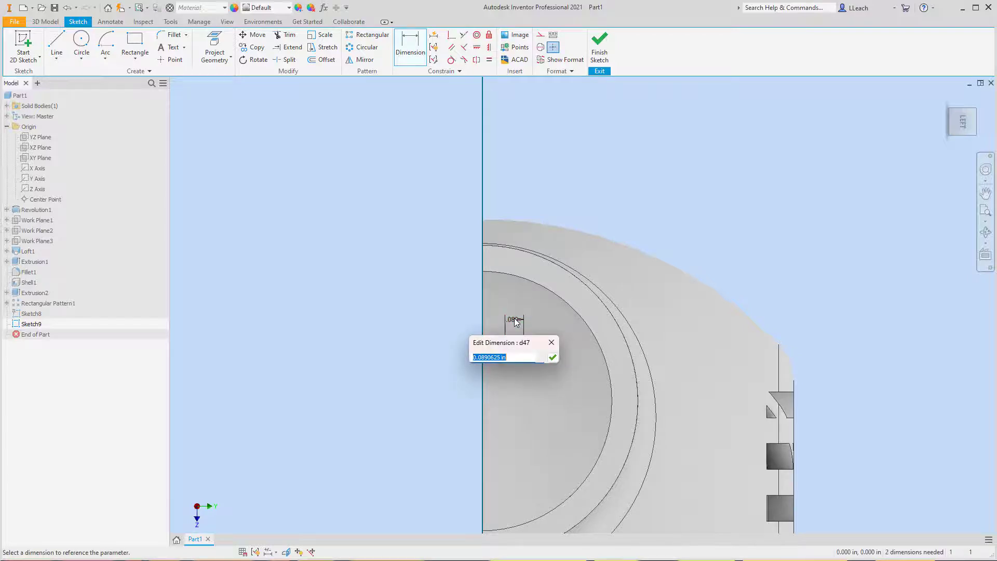
pyautogui.write('.1250')
pyautogui.press('Return')
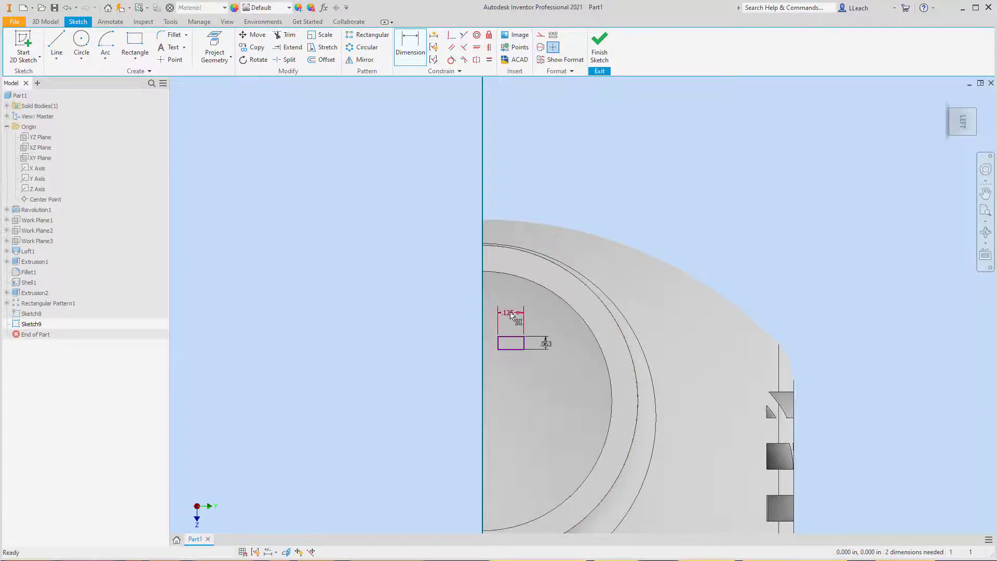
pyautogui.press('Escape')
pyautogui.moveTo(513, 336); pyautogui.dragTo(514, 172)
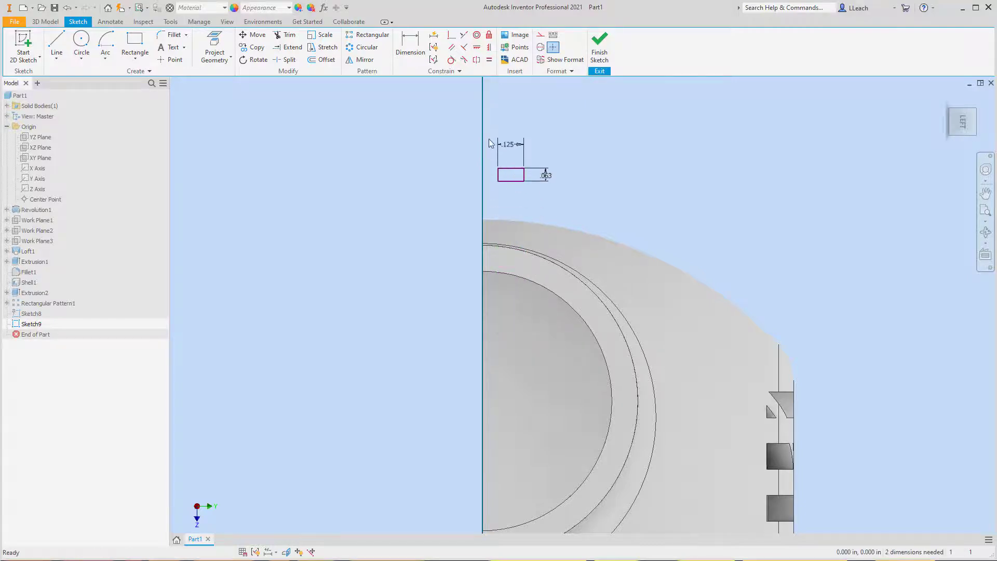
pyautogui.click(410, 45)
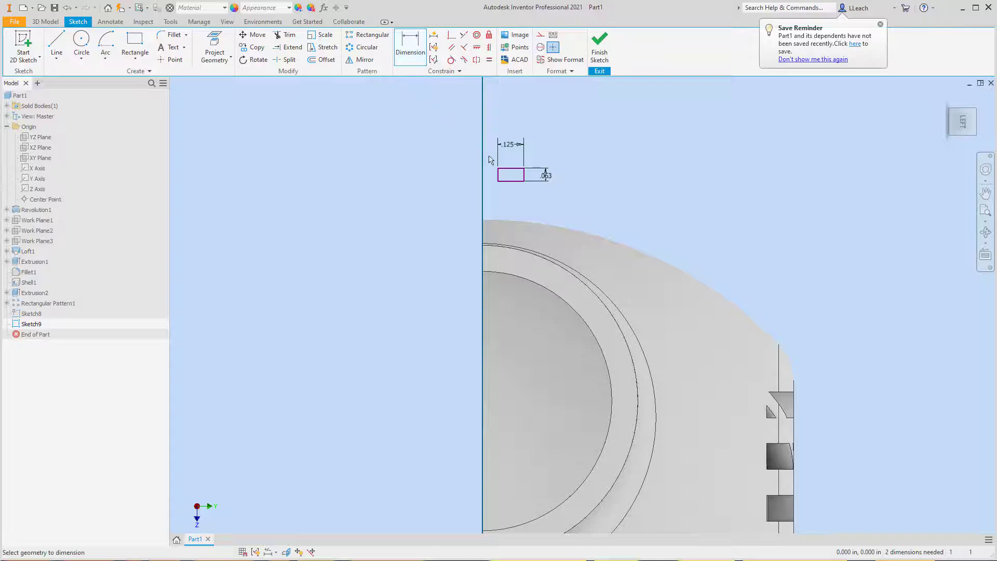
pyautogui.scroll(2, 486, 235)
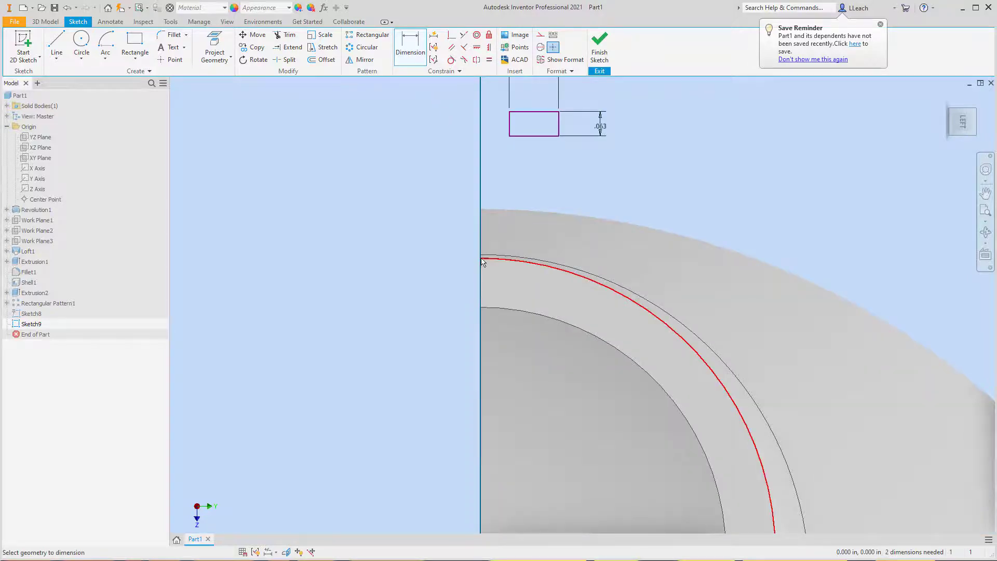
pyautogui.scroll(2, 480, 261)
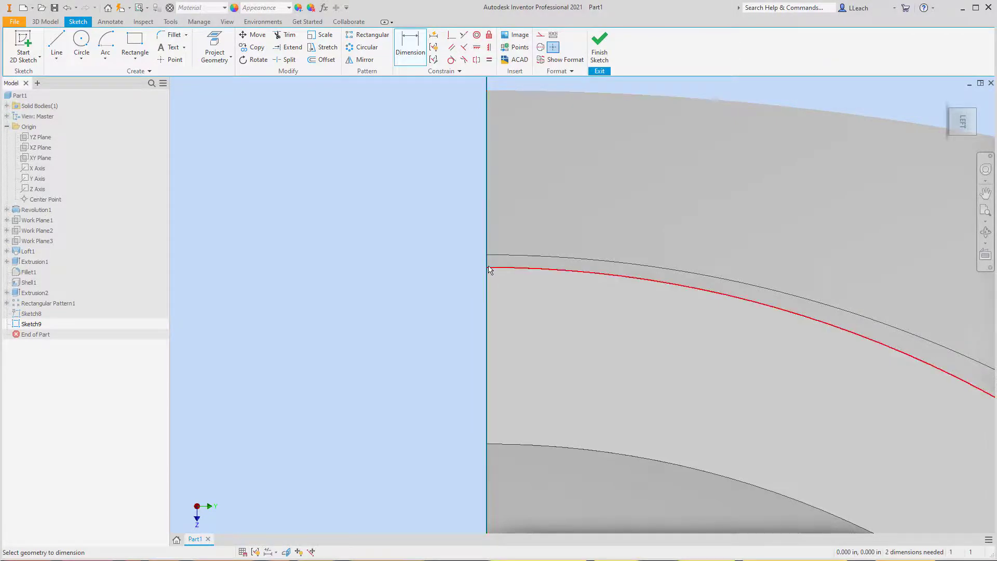
pyautogui.scroll(5, 488, 270)
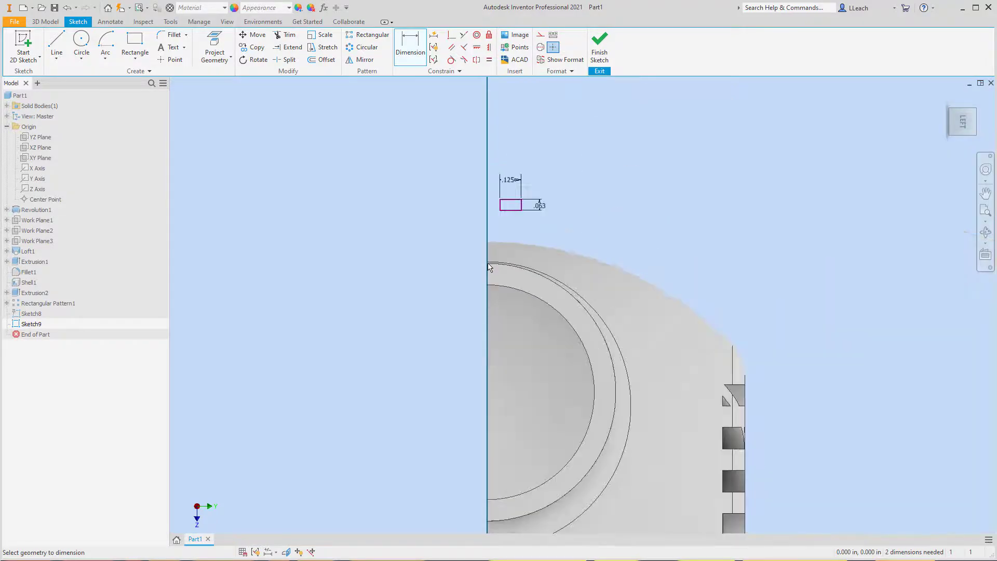
pyautogui.scroll(-5, 489, 267)
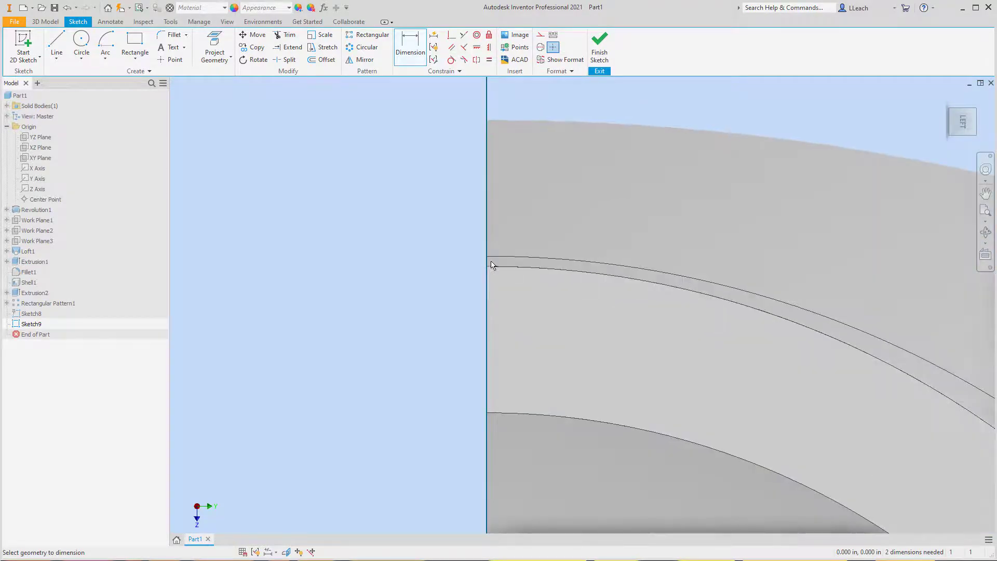
pyautogui.click(489, 267)
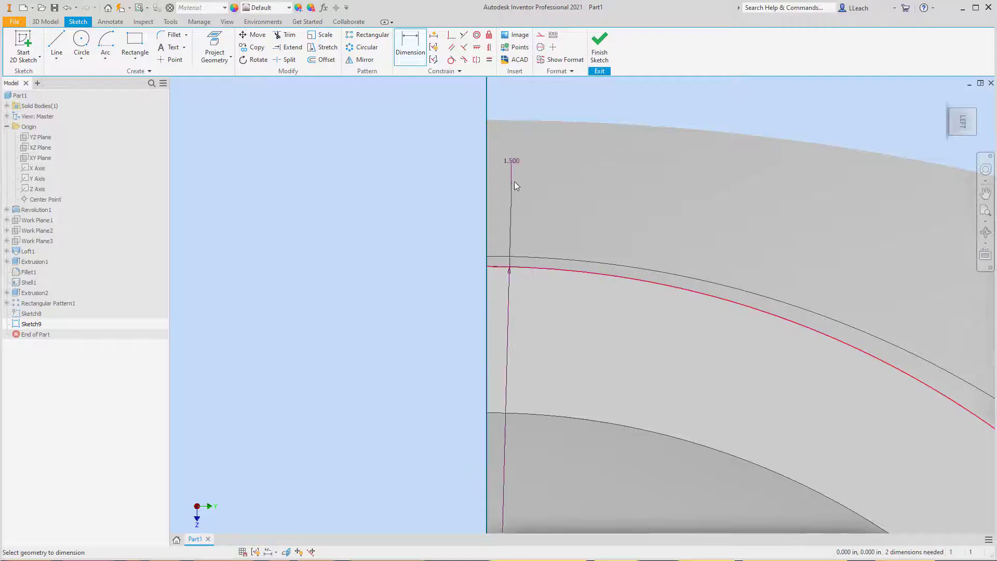
pyautogui.moveTo(525, 178); pyautogui.dragTo(526, 226, button='middle')
pyautogui.press('Escape')
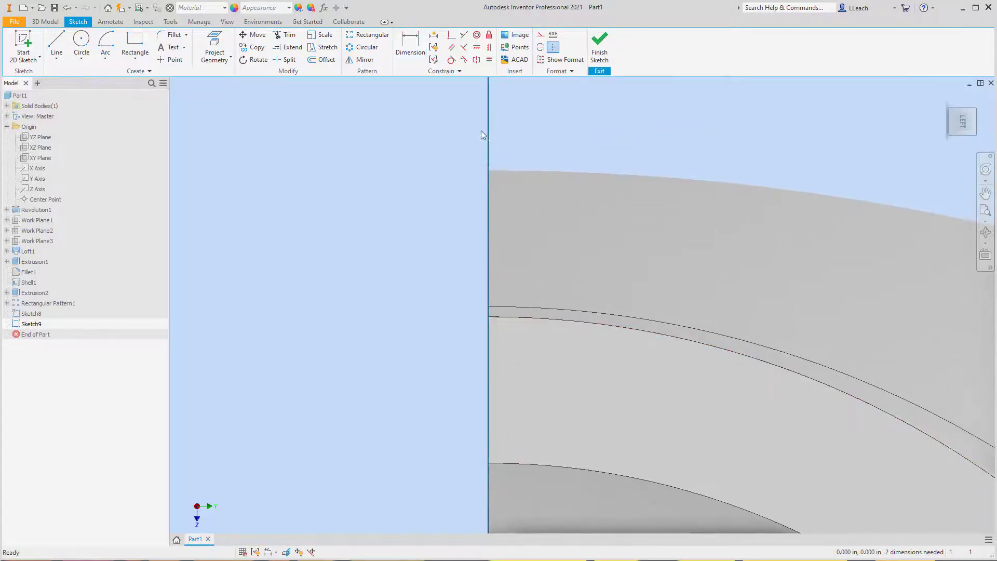
# - Project the outer rim corner point of the arm's half-ring end face into the sketch
pyautogui.click(228, 61)
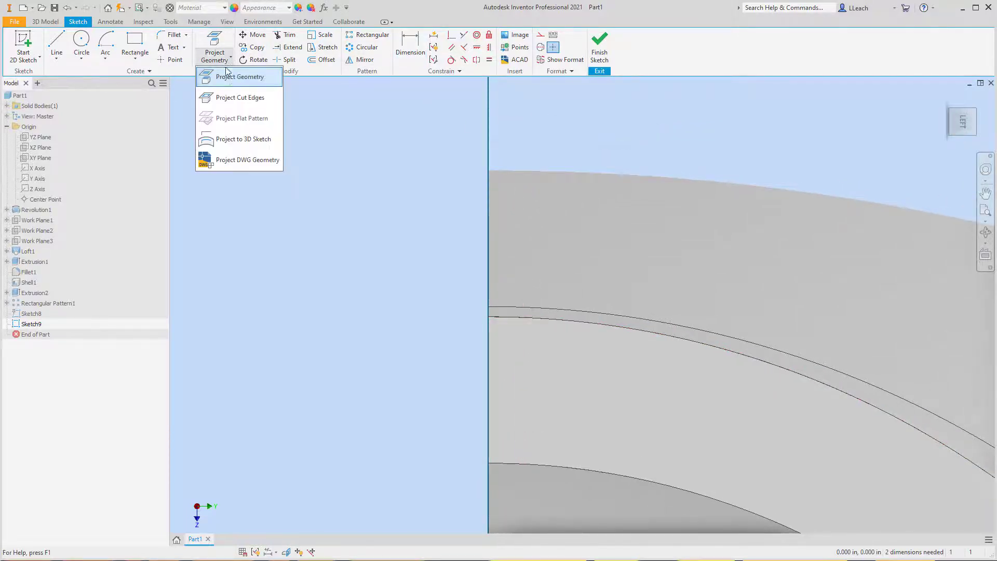
pyautogui.click(233, 76)
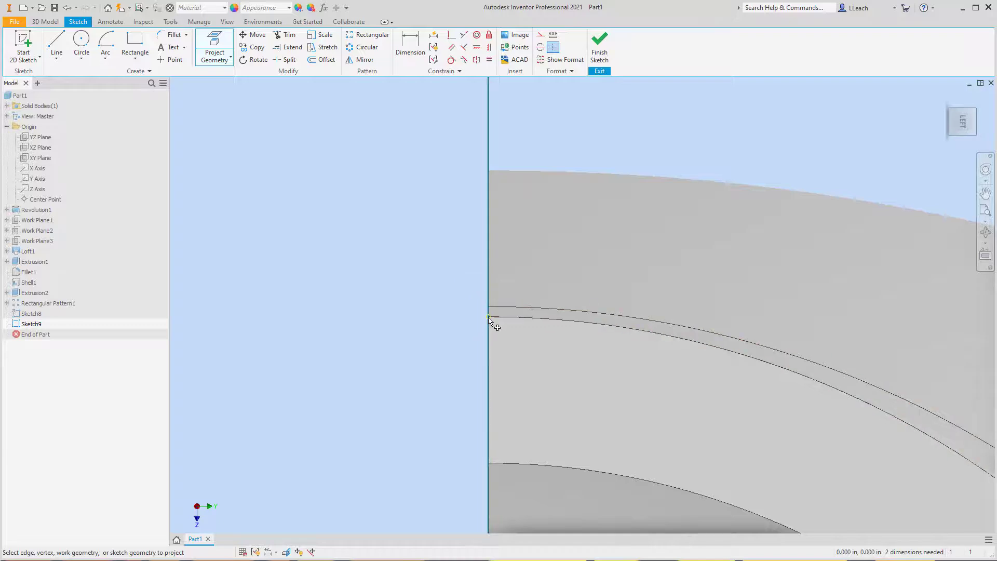
pyautogui.moveTo(490, 320)
pyautogui.click(490, 319)
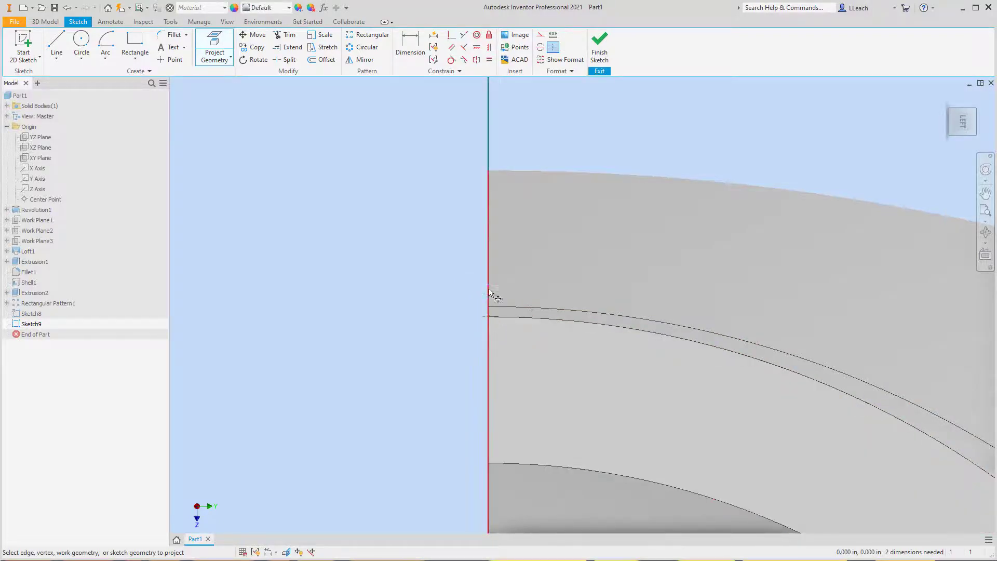
# - Dimension the rectangle's outer long side at 0 from the projected corner point
pyautogui.click(415, 50)
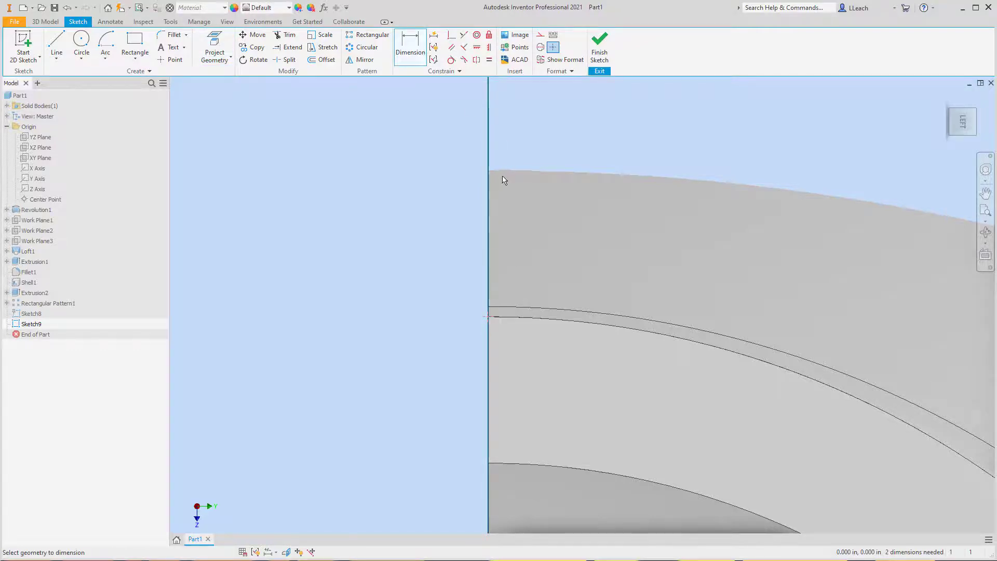
pyautogui.scroll(-3, 502, 179)
pyautogui.moveTo(527, 163); pyautogui.dragTo(522, 200, button='middle')
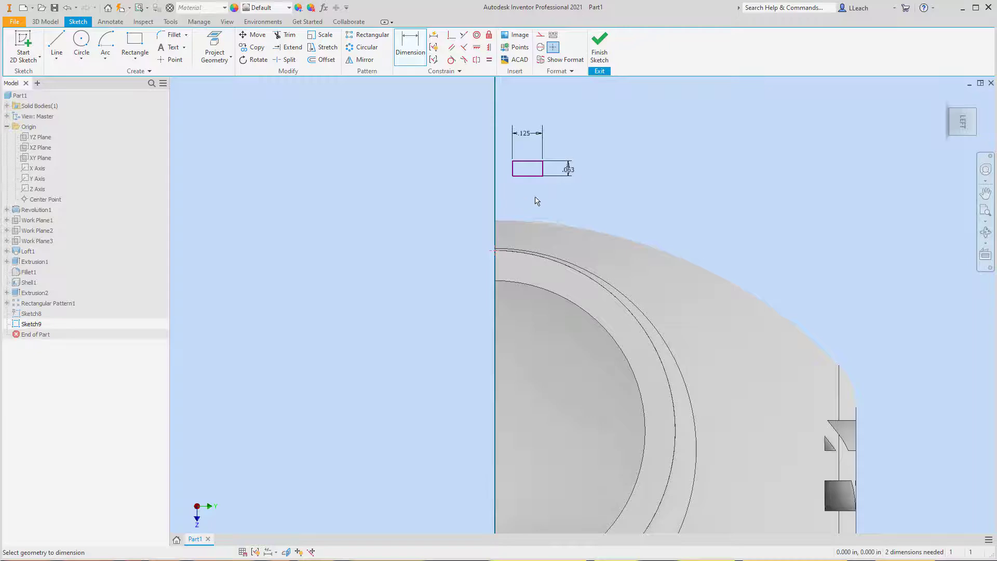
pyautogui.click(526, 161)
pyautogui.click(495, 251)
pyautogui.click(471, 192)
pyautogui.write('0')
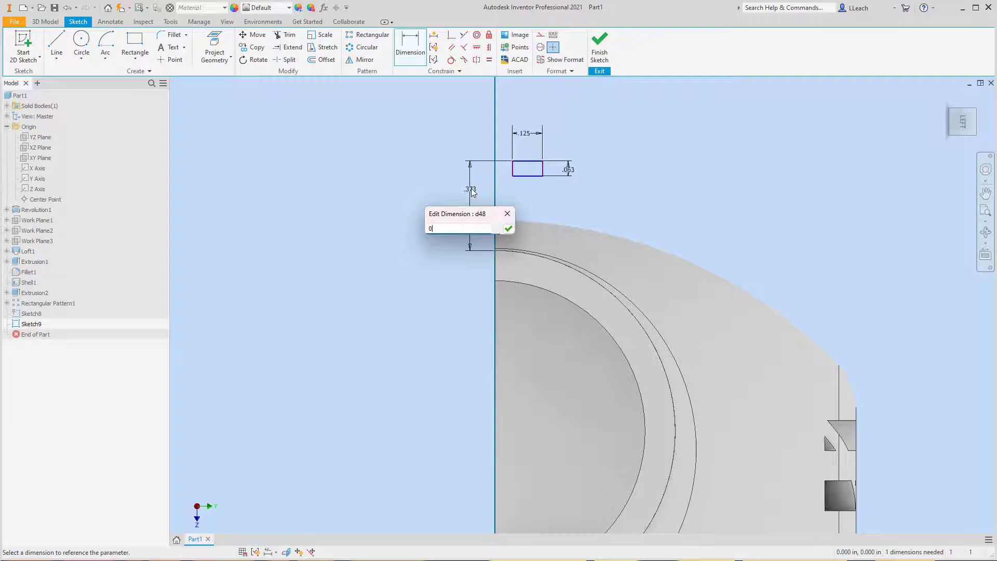
pyautogui.press('Return')
# - Dimension the rectangle's rim-side short edge at 0 from the projected corner point and finish the sketch
pyautogui.scroll(3, 527, 246)
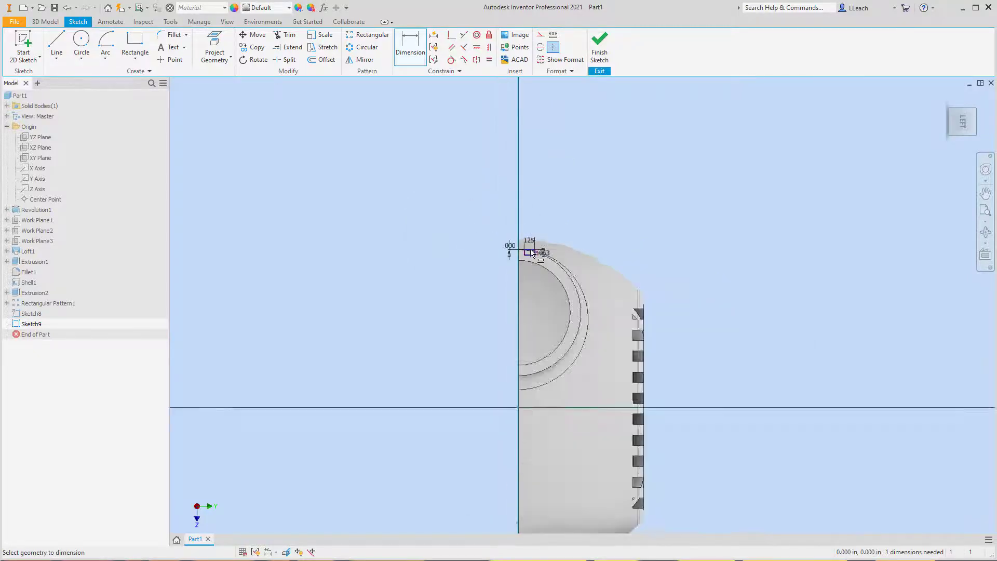
pyautogui.scroll(-4, 530, 253)
pyautogui.scroll(1, 531, 252)
pyautogui.scroll(-4, 502, 248)
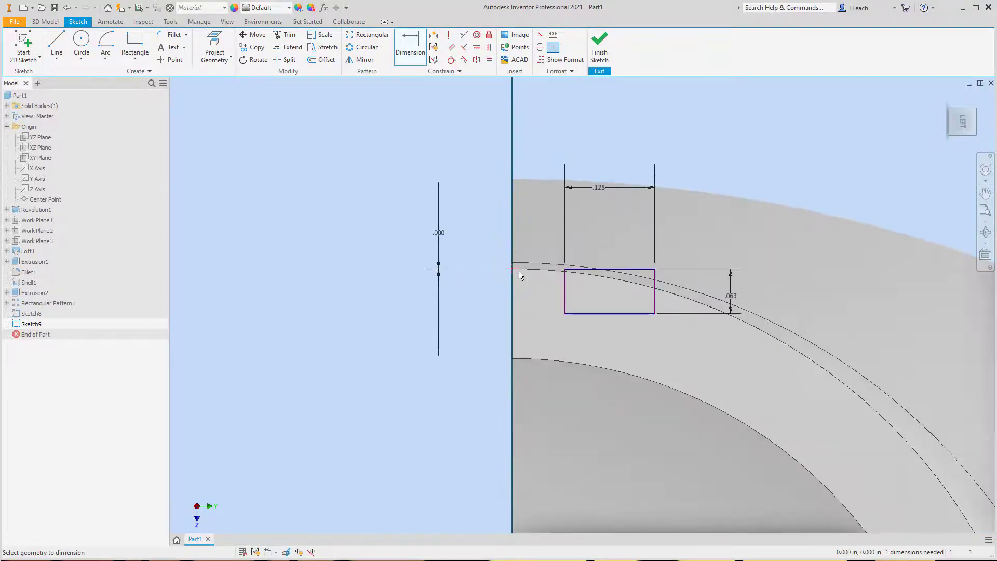
pyautogui.click(407, 52)
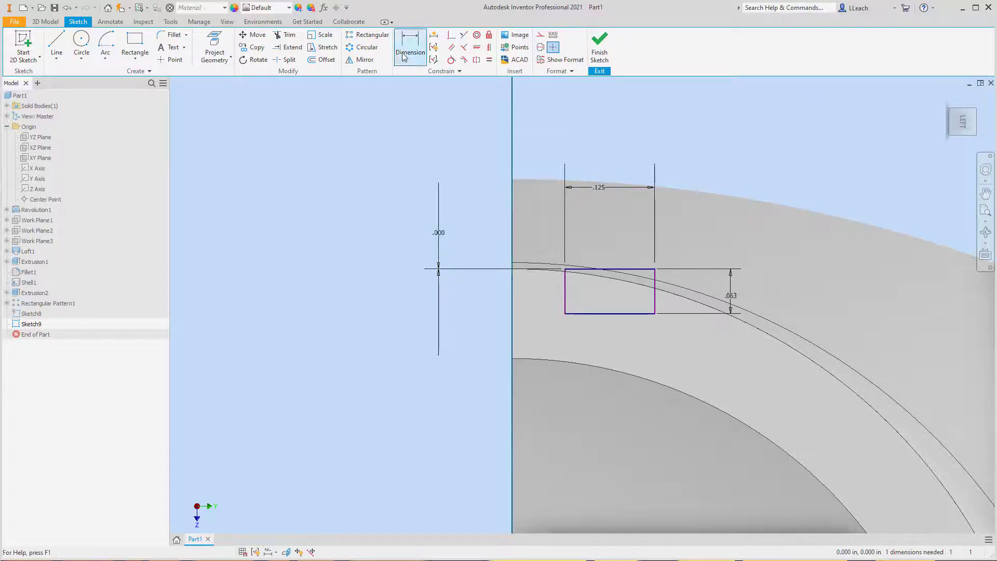
pyautogui.click(512, 268)
pyautogui.click(564, 295)
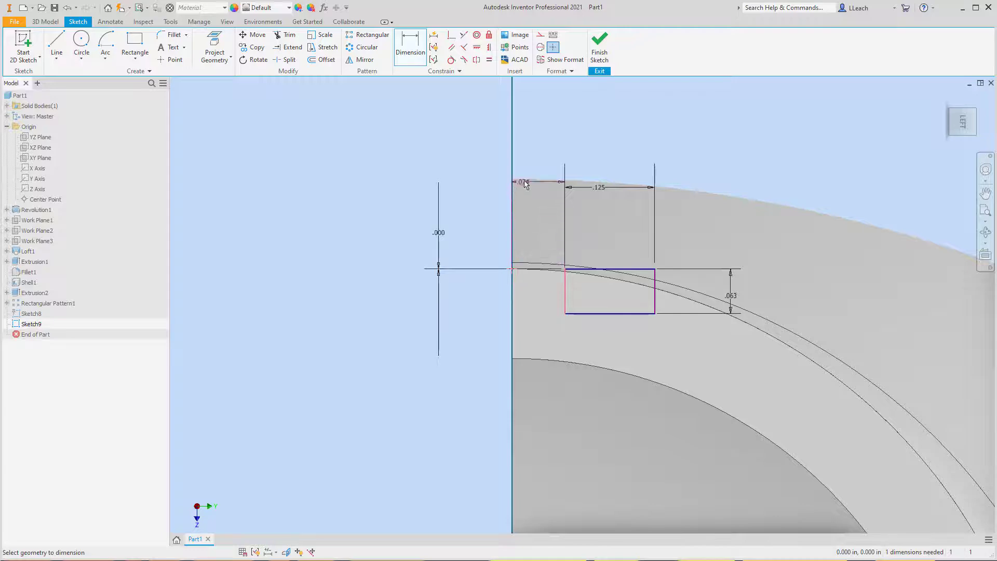
pyautogui.click(539, 137)
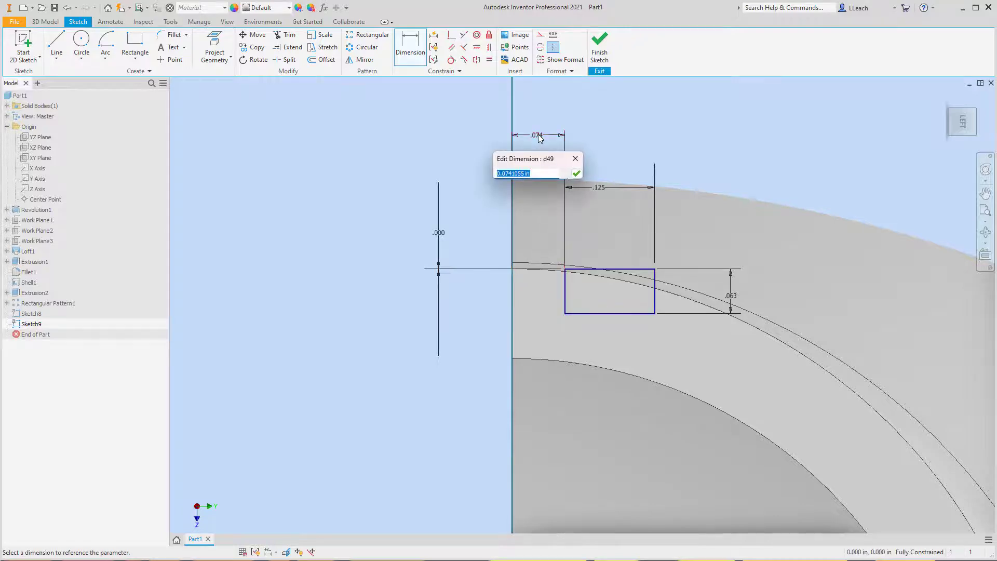
pyautogui.write('0')
pyautogui.click(575, 173)
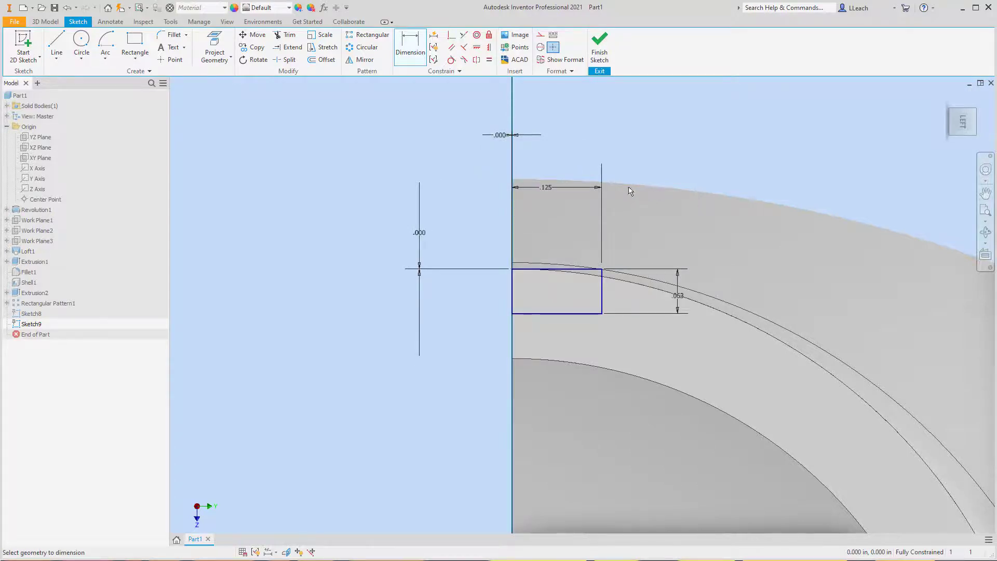
pyautogui.moveTo(638, 166); pyautogui.dragTo(633, 196, button='middle')
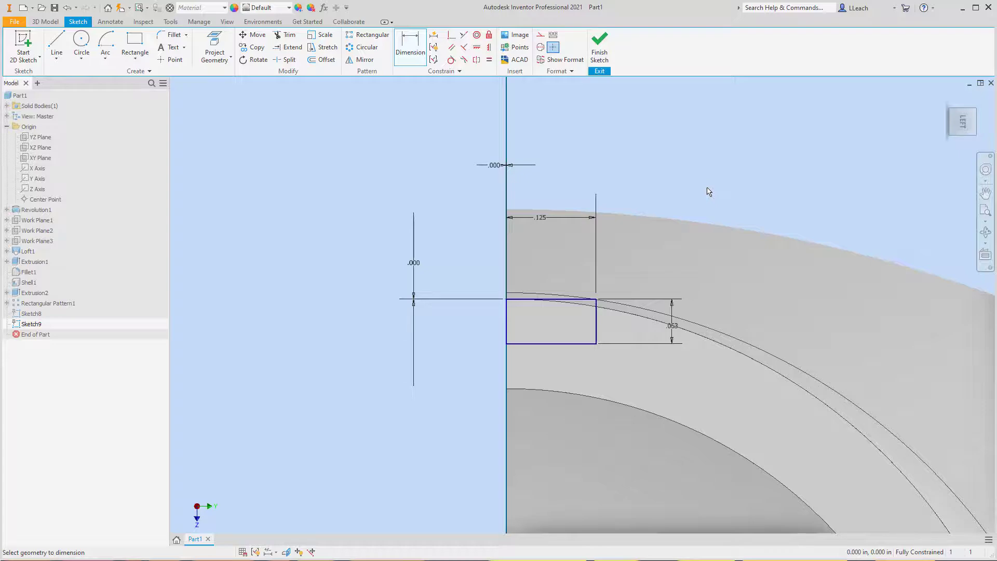
pyautogui.click(601, 54)
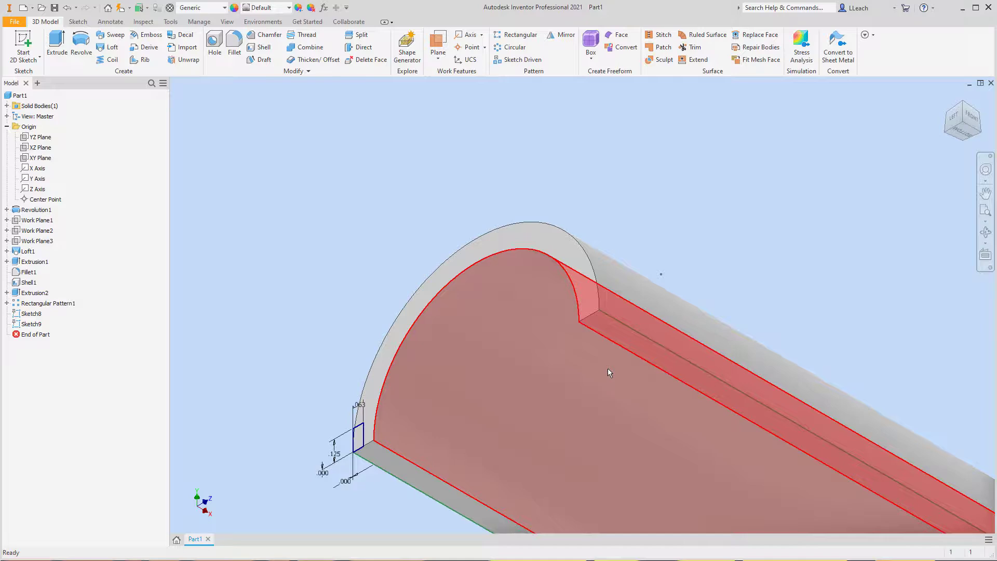
# - Sweep the small rectangular profile as a cut along the rim-outline path sketch
pyautogui.moveTo(608, 370)
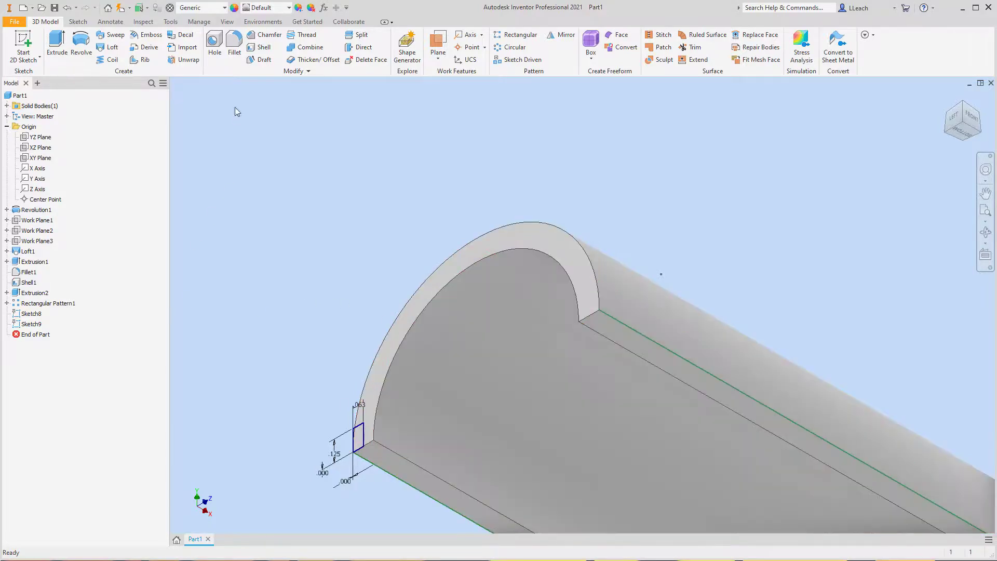
pyautogui.click(115, 35)
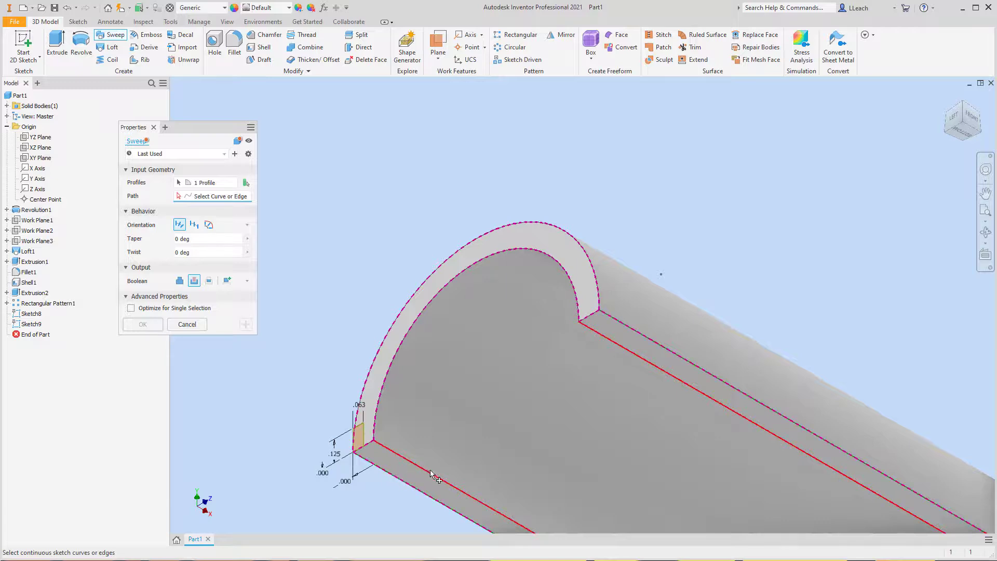
pyautogui.moveTo(433, 473); pyautogui.dragTo(440, 352, button='middle')
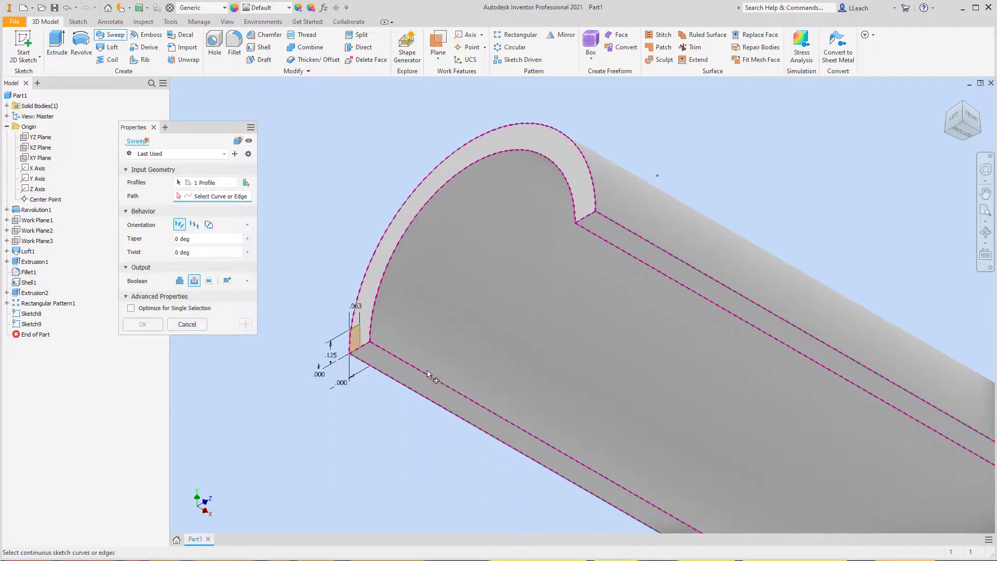
pyautogui.click(408, 390)
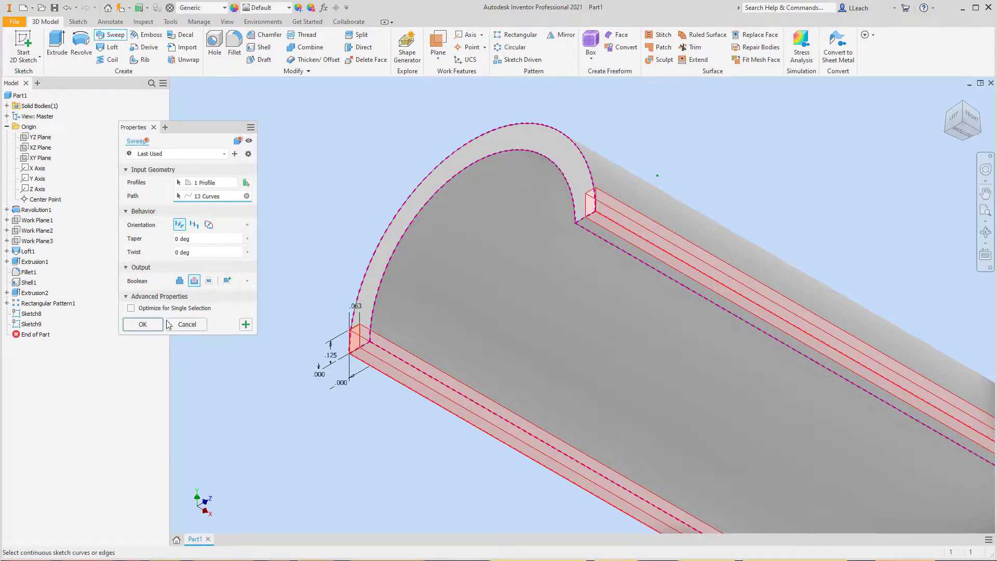
pyautogui.click(148, 322)
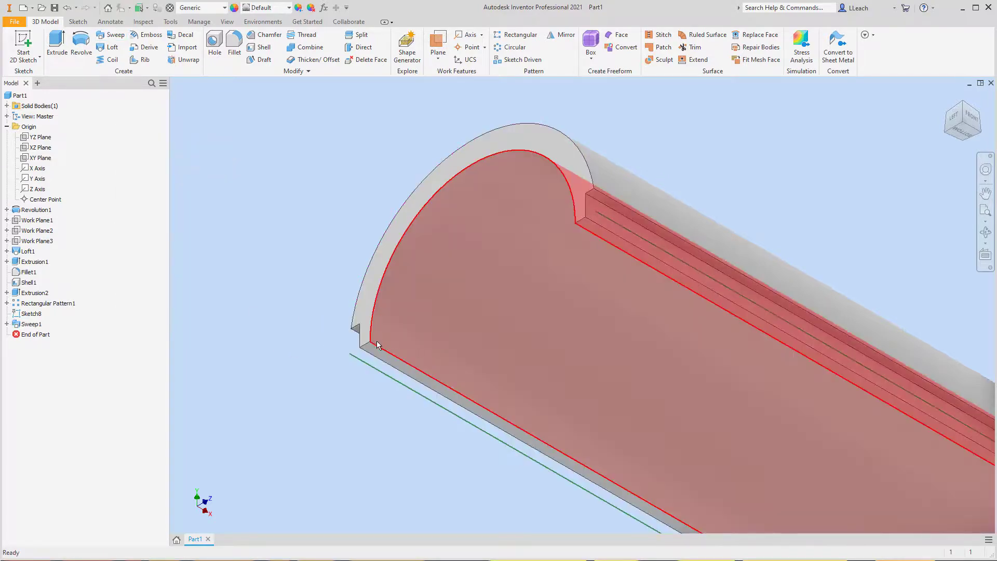
# - Locate the rim-outline path sketch in the model tree and turn off its visibility
pyautogui.scroll(-5, 511, 338)
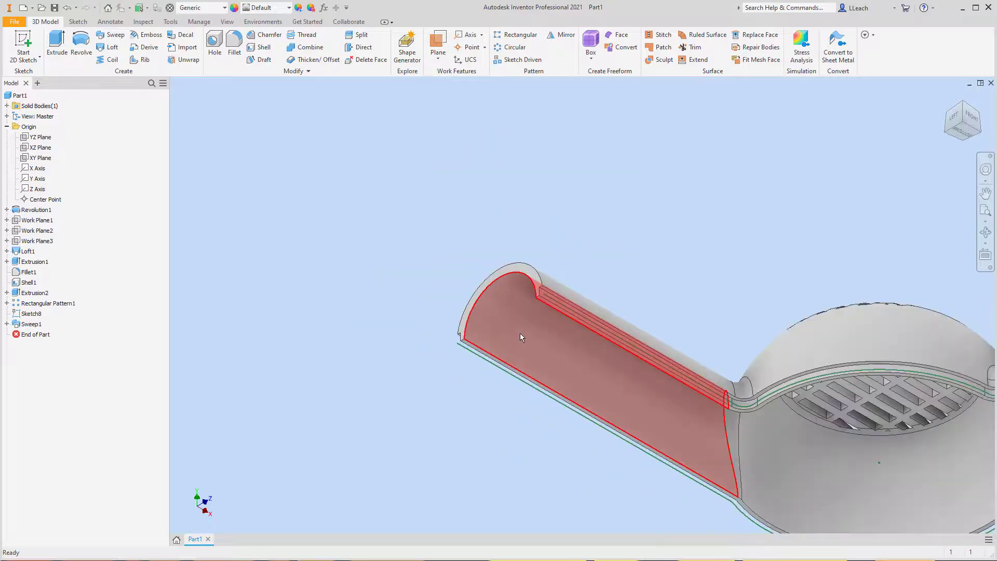
pyautogui.moveTo(656, 361); pyautogui.dragTo(442, 288, button='middle')
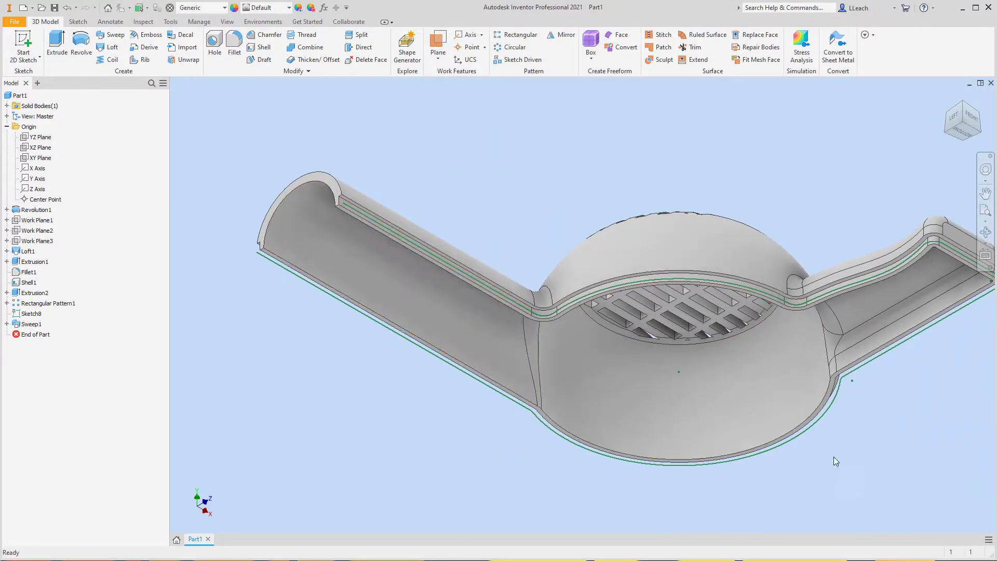
pyautogui.moveTo(670, 304); pyautogui.dragTo(602, 293, button='middle')
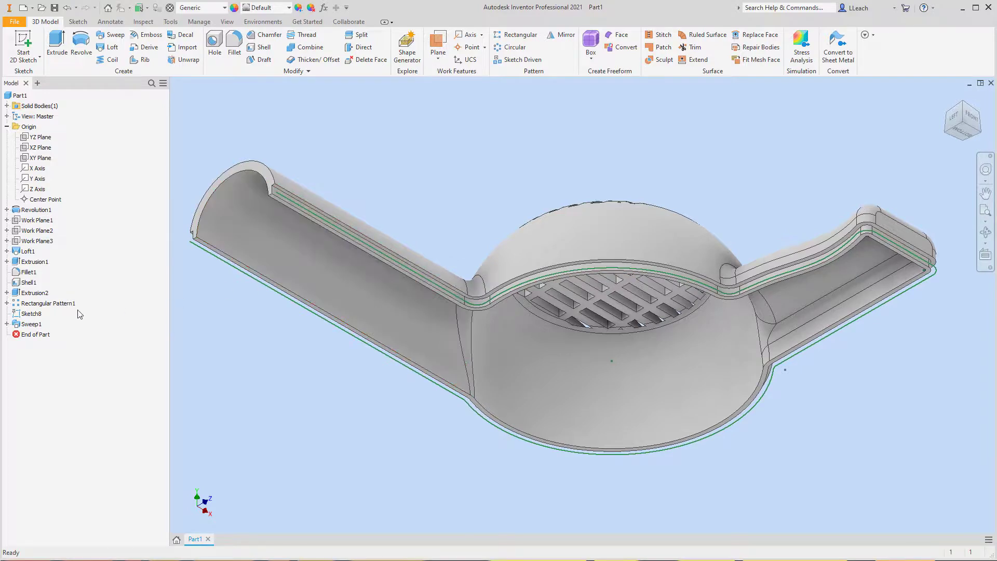
pyautogui.rightClick(326, 323)
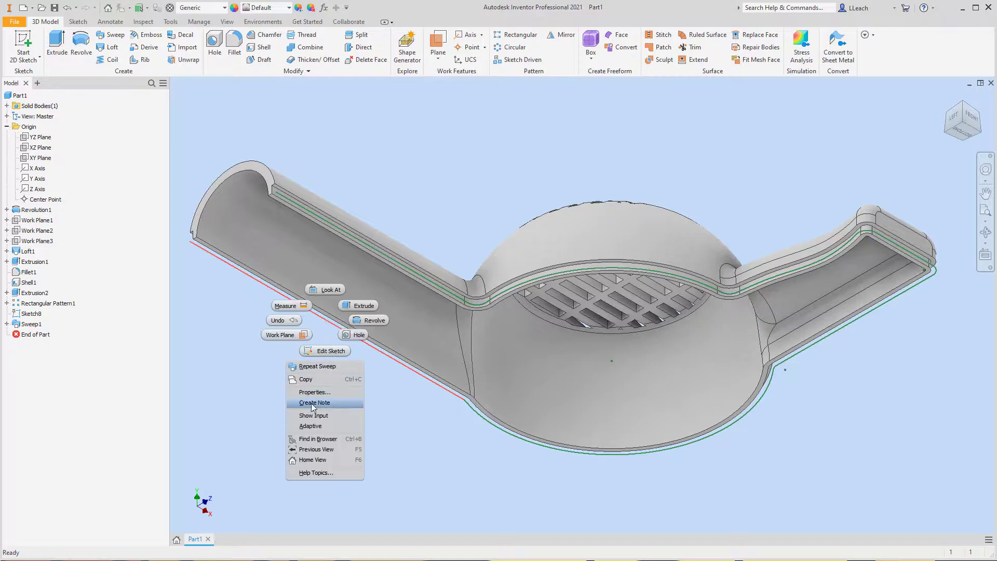
pyautogui.click(317, 438)
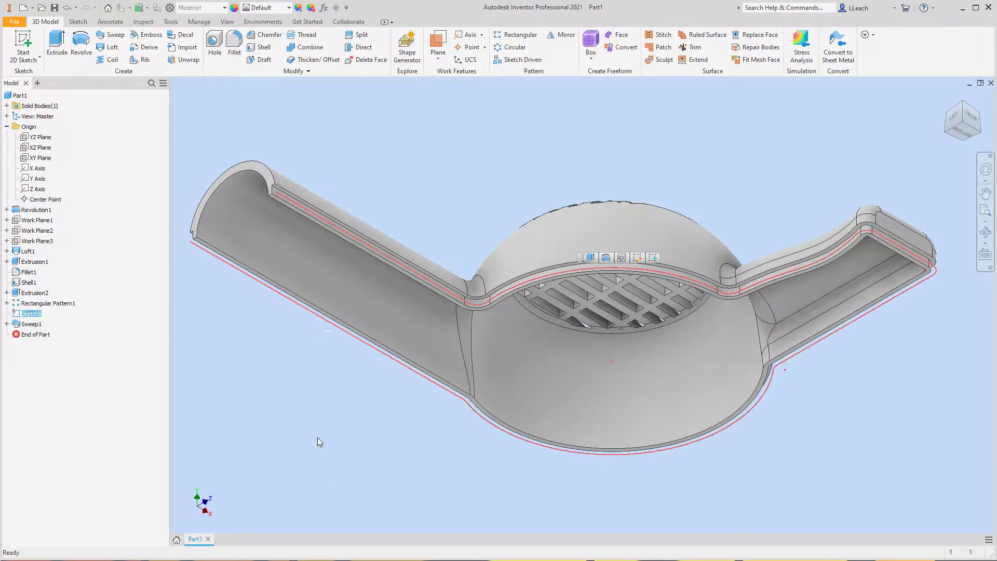
pyautogui.rightClick(36, 316)
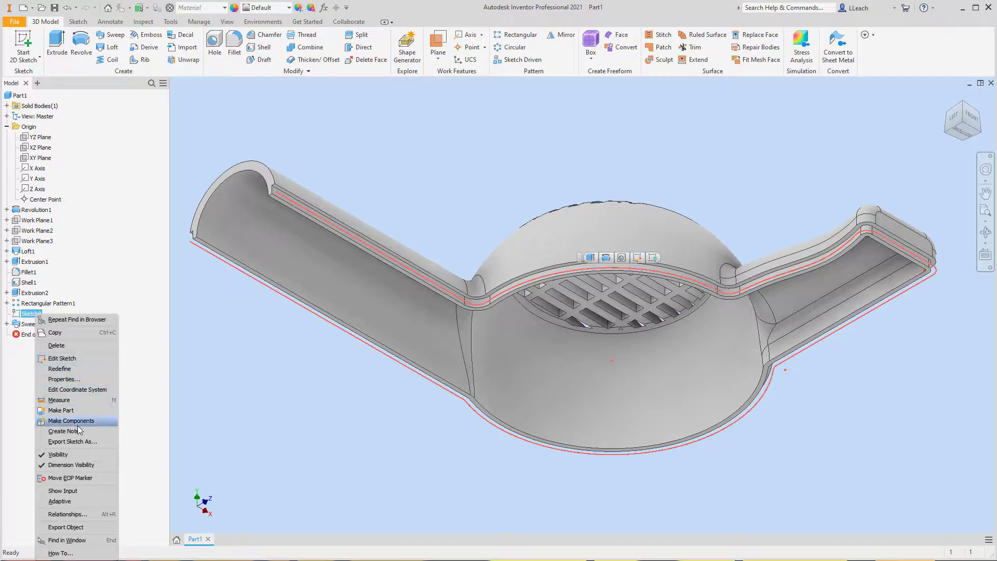
pyautogui.click(60, 455)
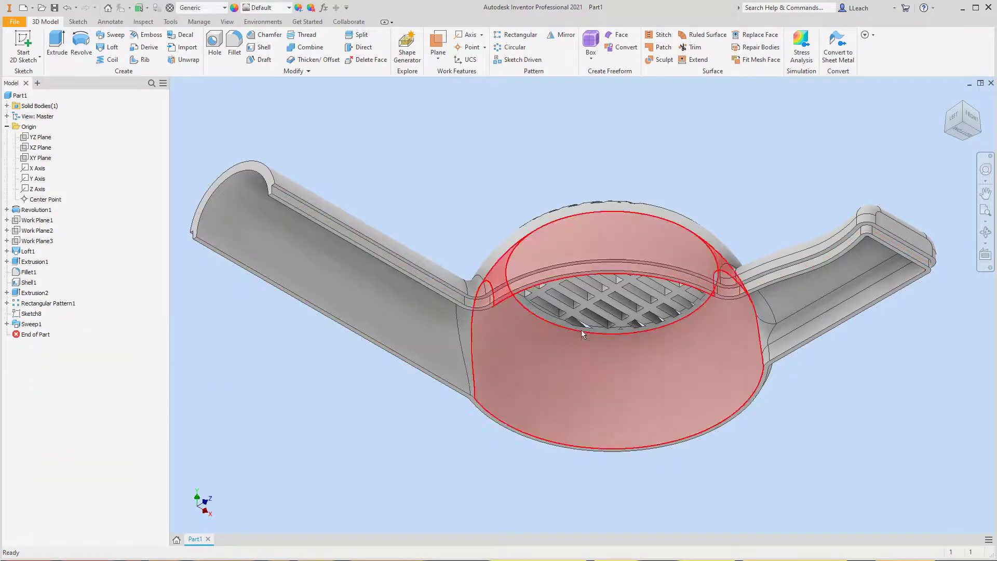
# - Set the model's visual style to Shaded with Edges and turn on shadows and reflections
pyautogui.click(947, 98)
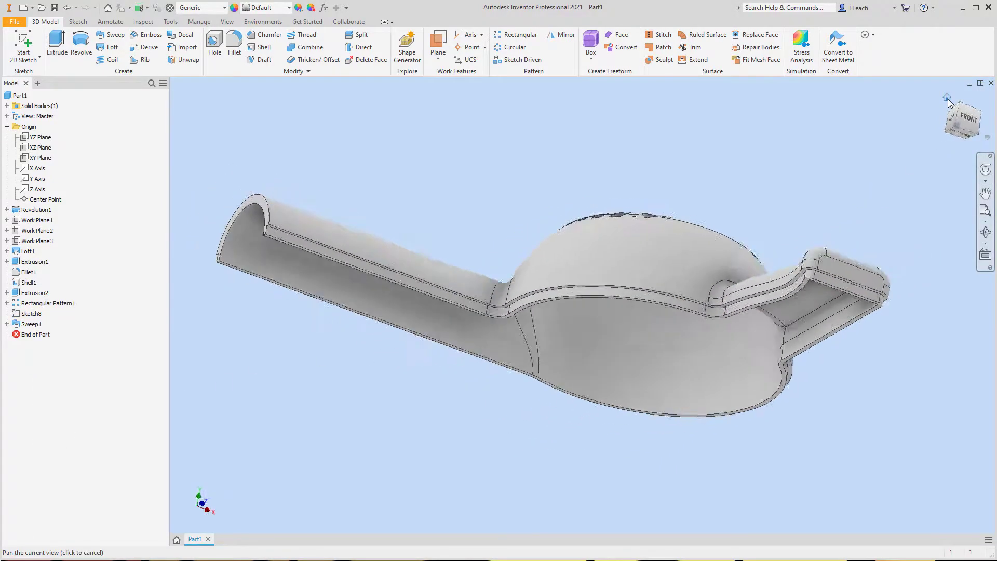
pyautogui.click(952, 101)
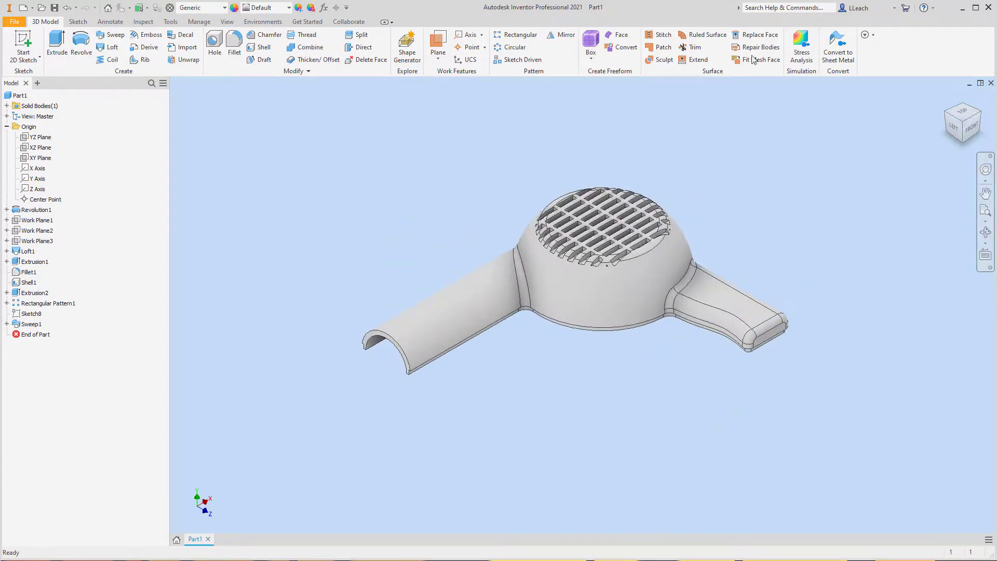
pyautogui.moveTo(461, 163); pyautogui.dragTo(440, 188, button='middle')
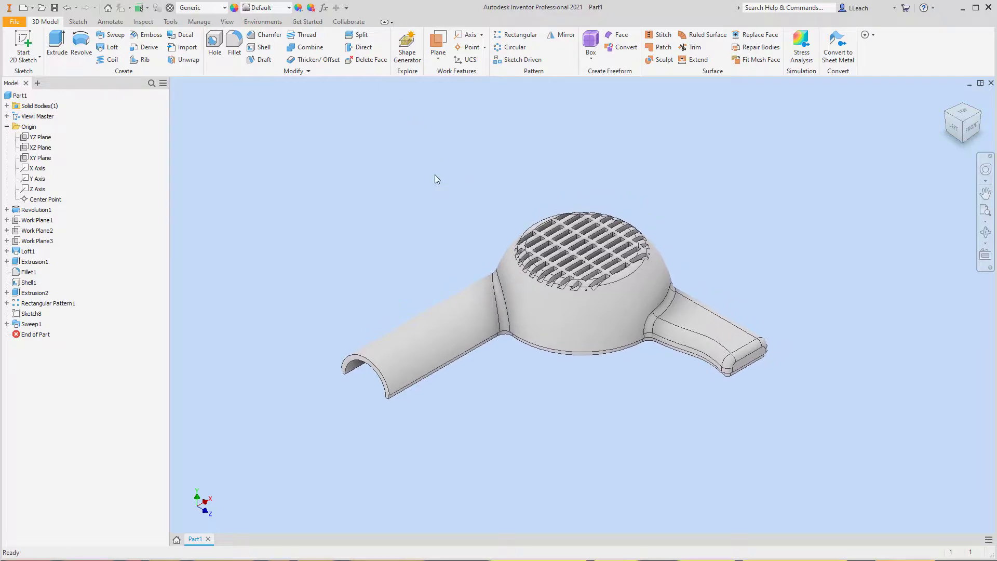
pyautogui.click(227, 22)
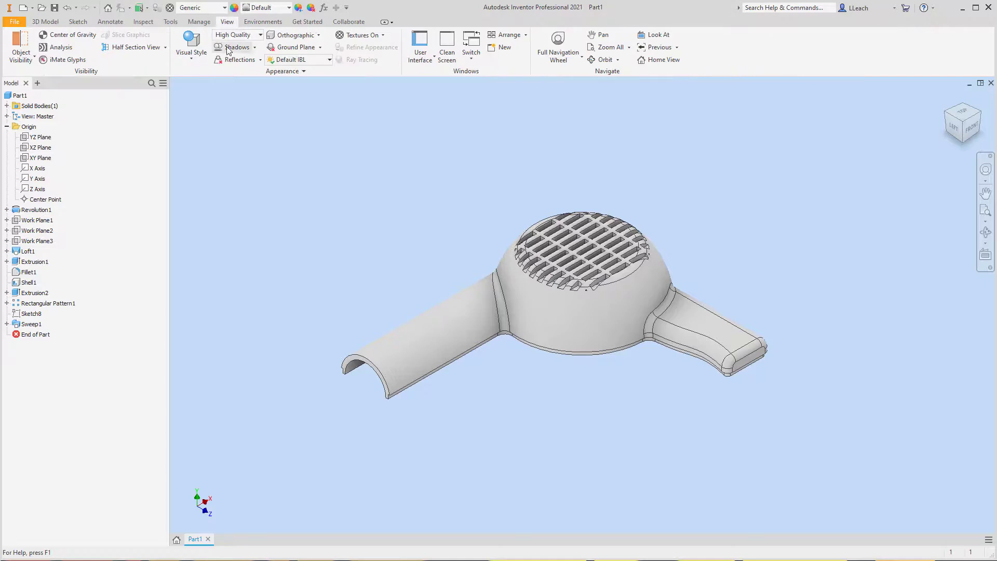
pyautogui.click(191, 46)
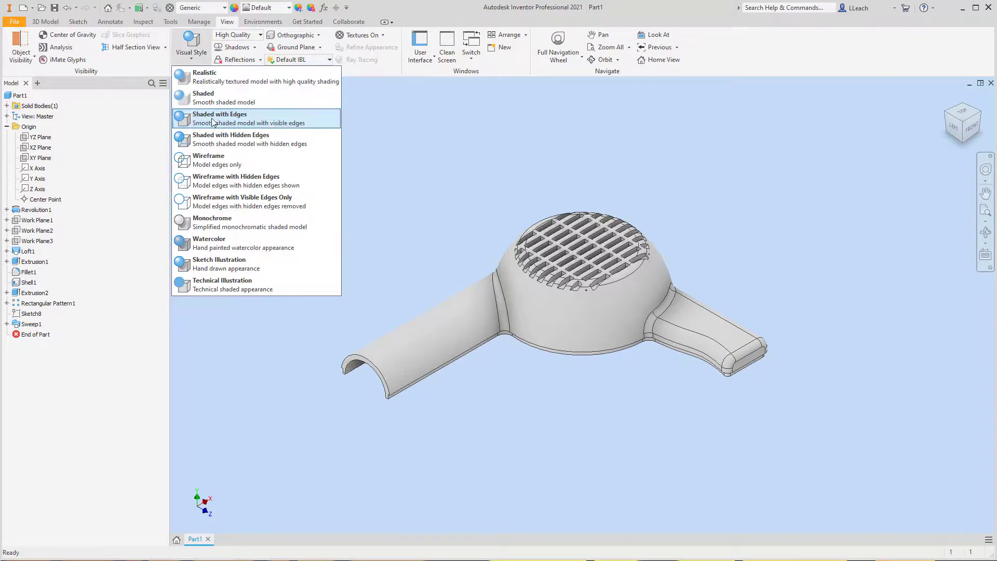
pyautogui.click(238, 115)
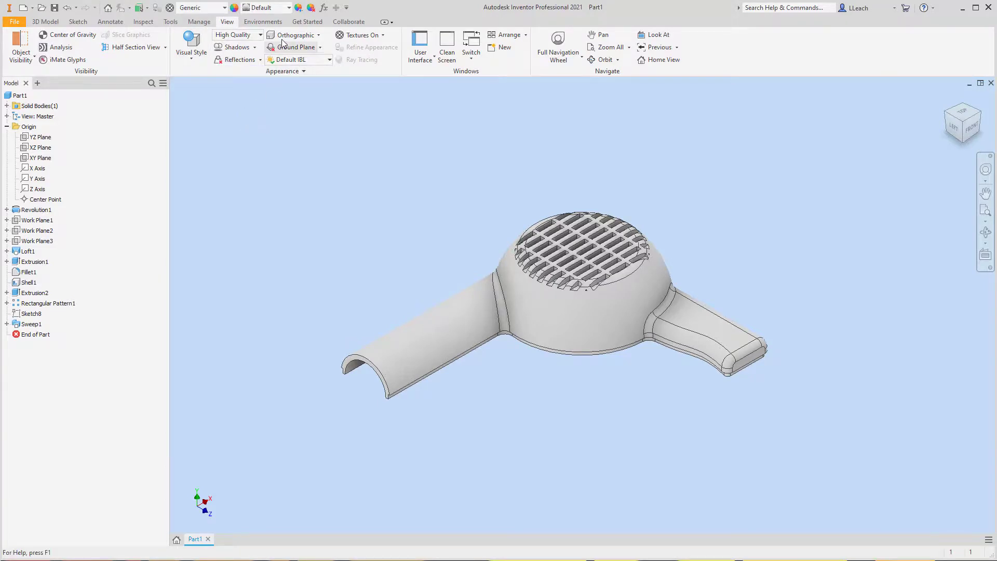
pyautogui.click(237, 48)
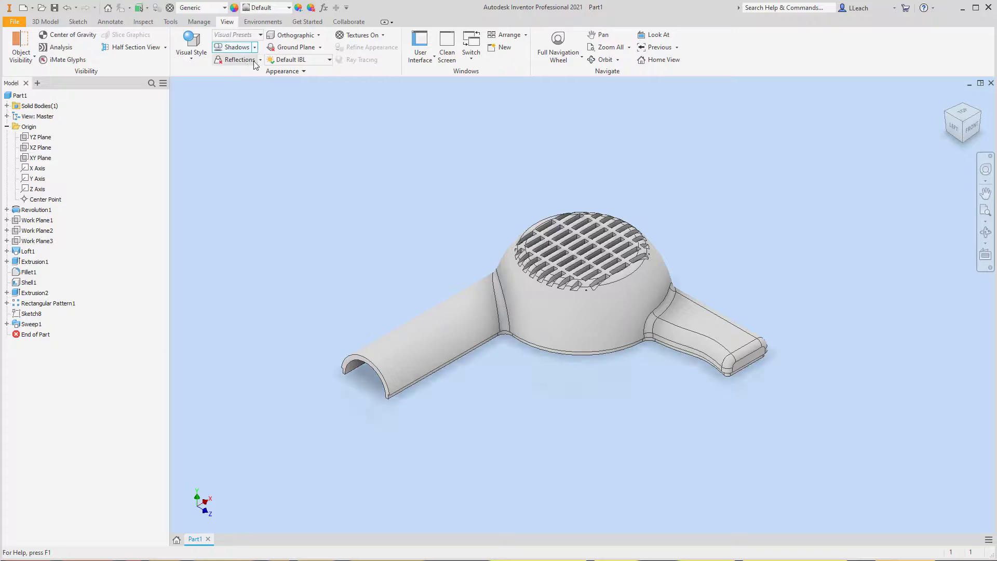
pyautogui.click(254, 61)
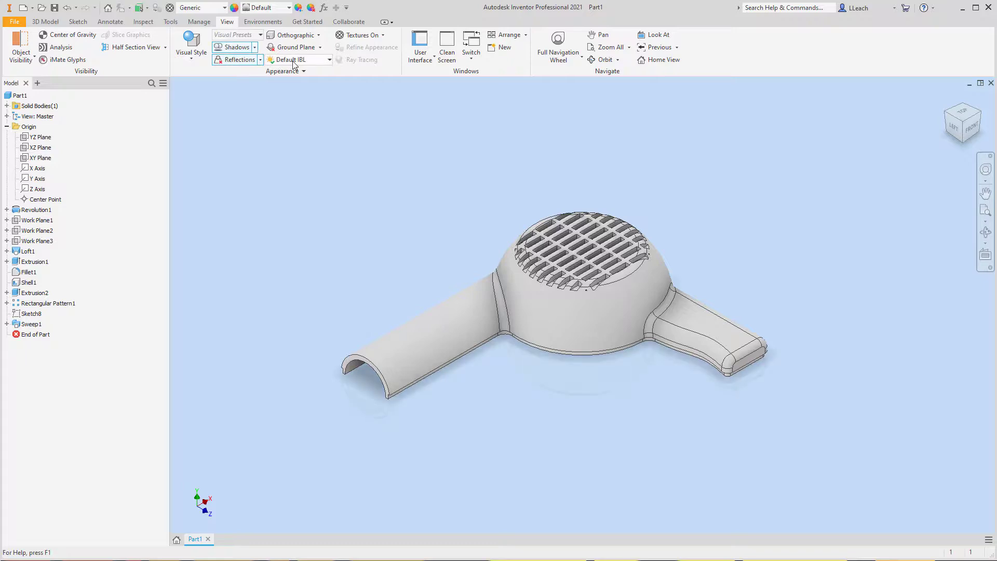
# - Switch the view projection to Perspective and set the lighting style to Photo Booth
pyautogui.click(316, 35)
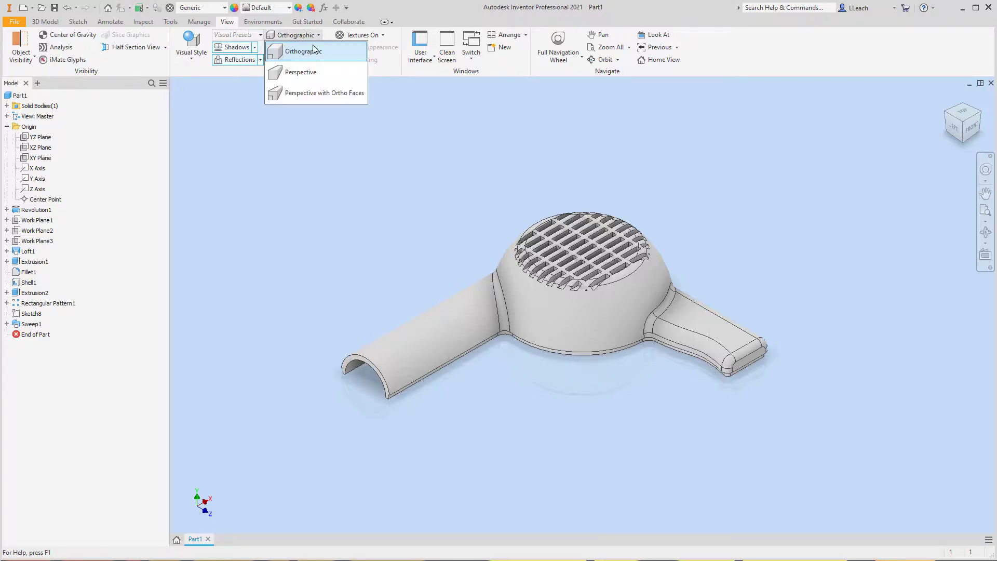
pyautogui.click(301, 73)
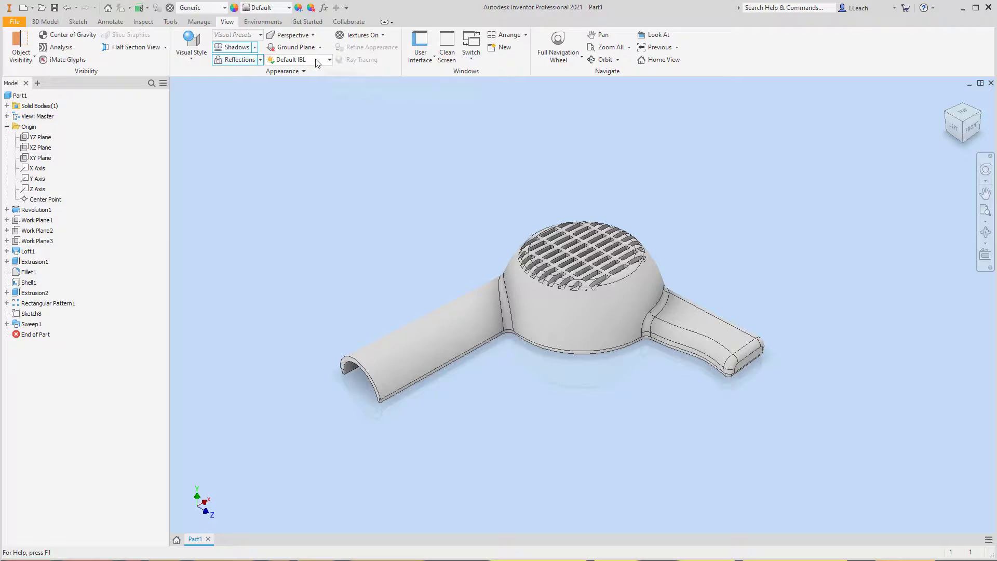
pyautogui.click(329, 60)
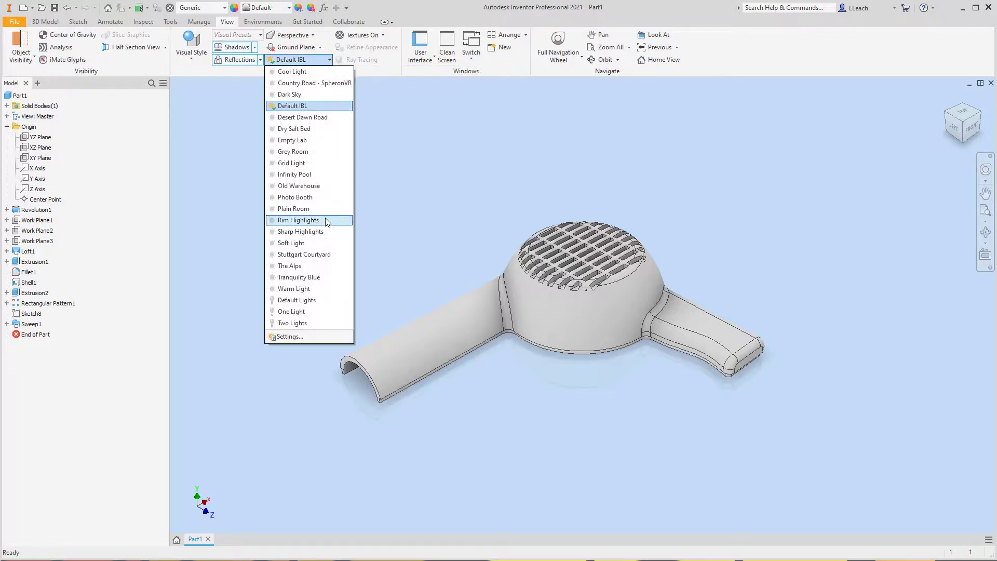
pyautogui.click(293, 197)
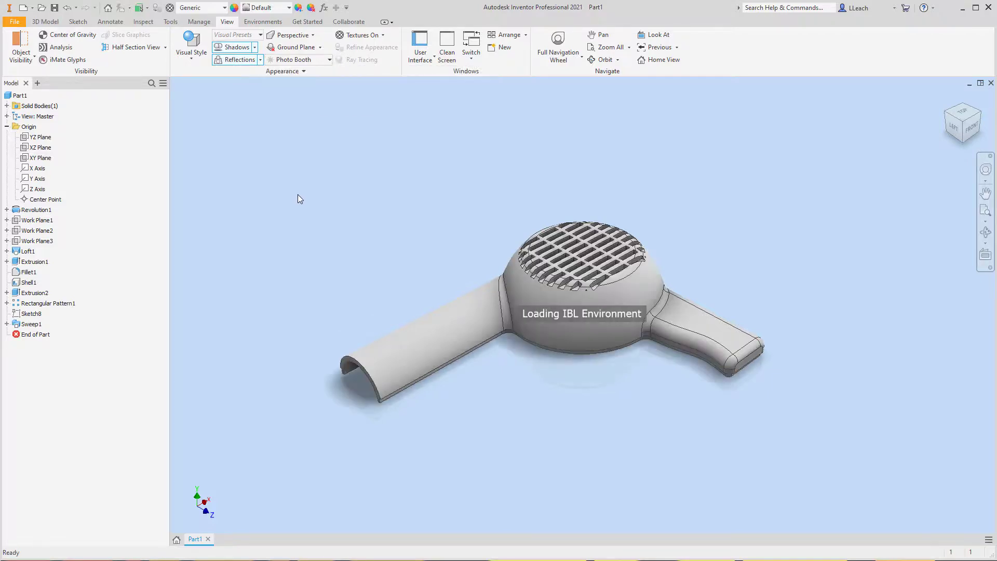
# - Apply the Light Red appearance from the Inventor Material Library to the part
pyautogui.click(289, 7)
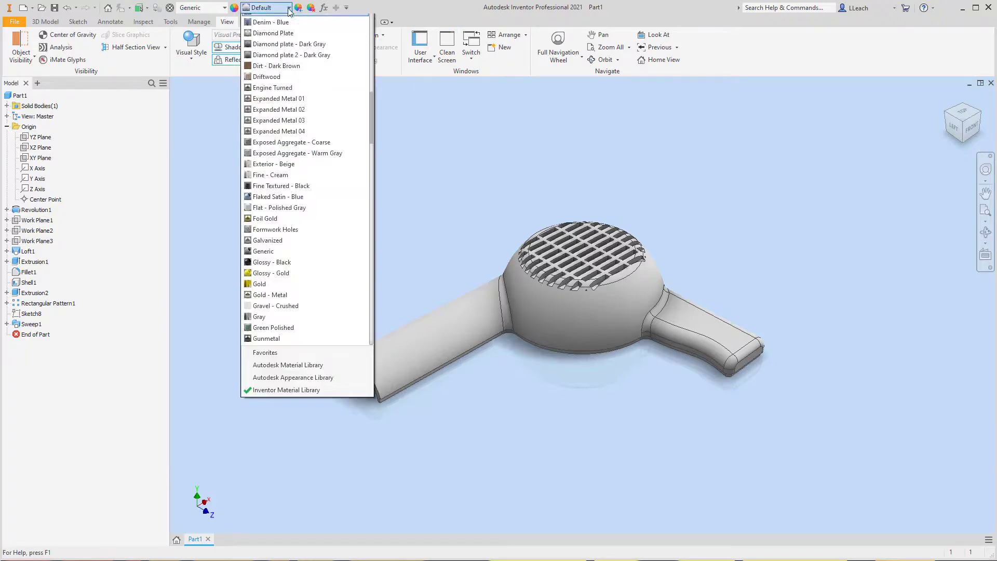
pyautogui.scroll(-8, 291, 193)
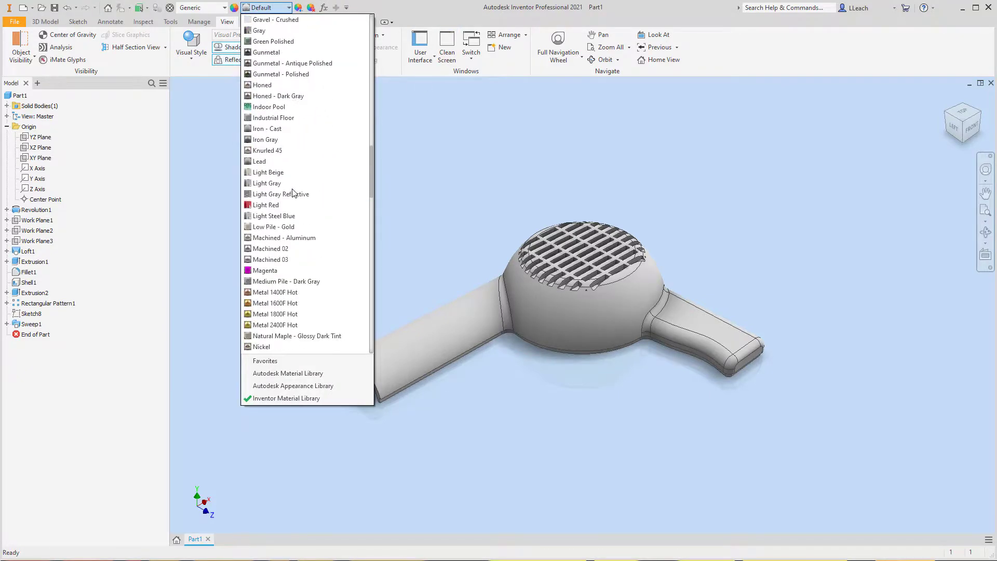
pyautogui.click(275, 205)
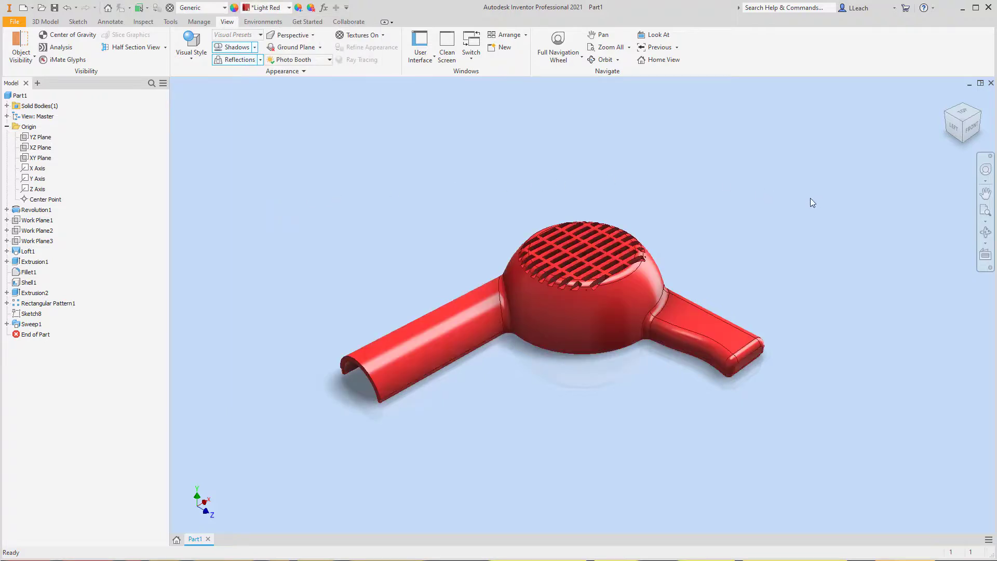
# - Orient the model to its Left view and set that current view as Front
pyautogui.click(973, 128)
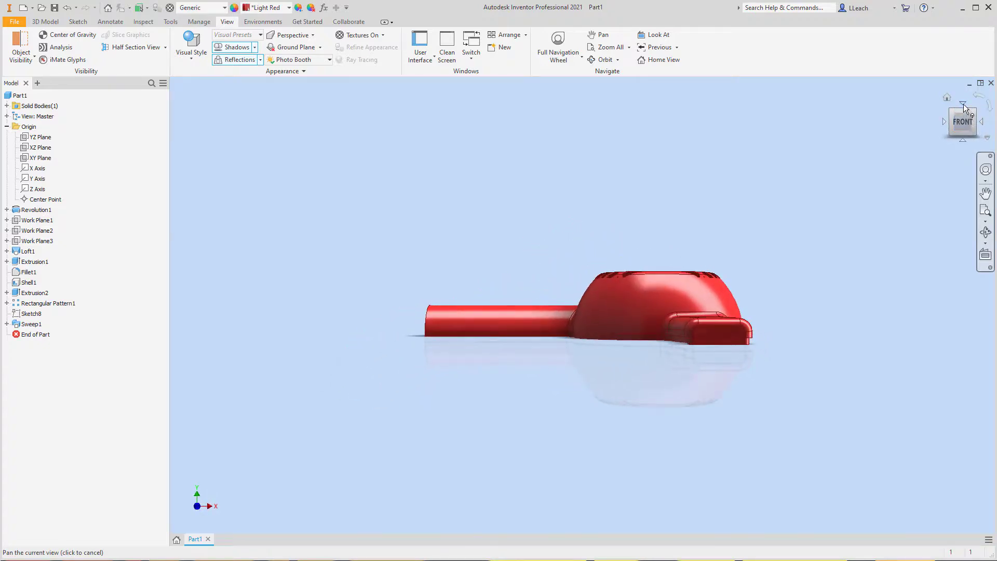
pyautogui.click(963, 102)
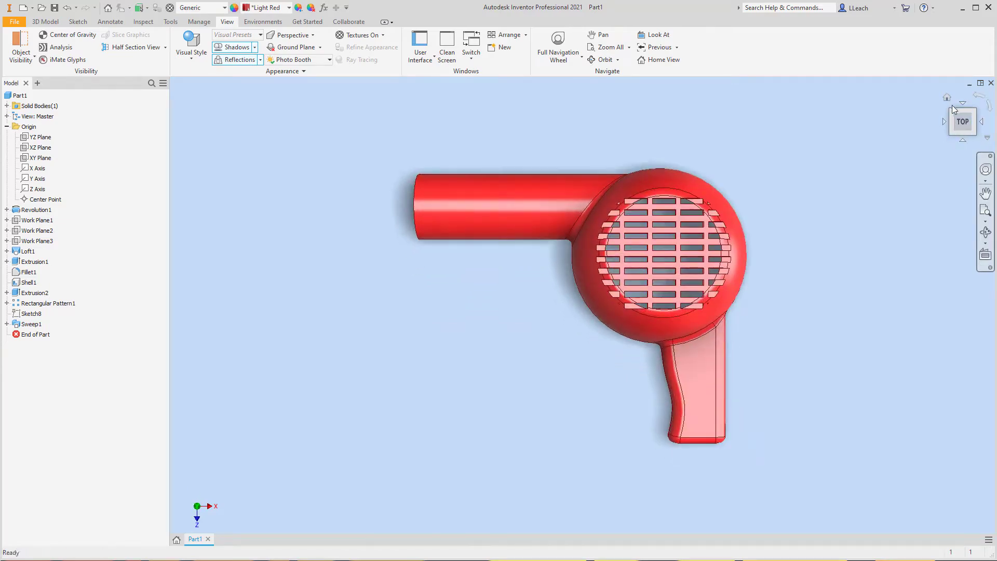
pyautogui.click(948, 98)
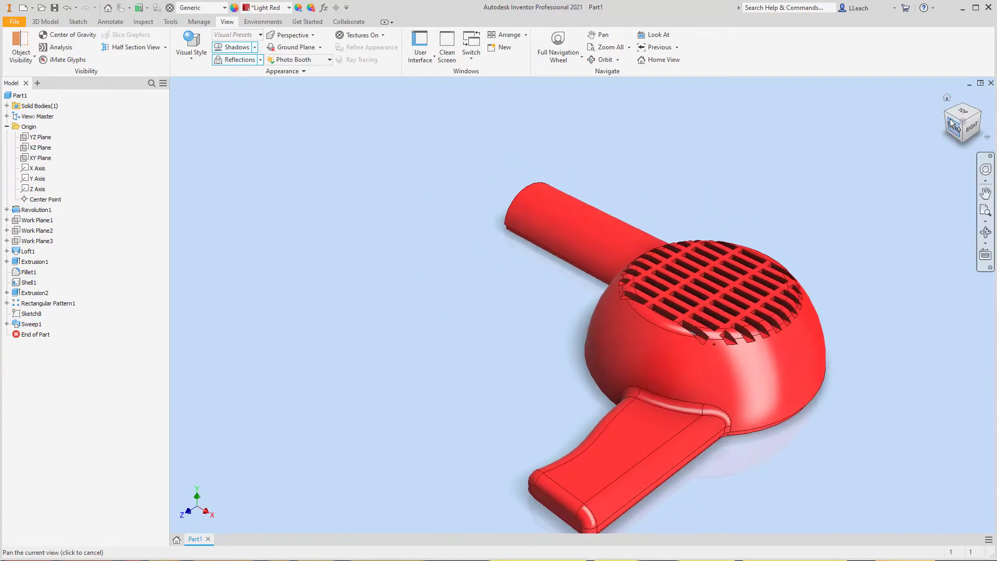
pyautogui.click(945, 114)
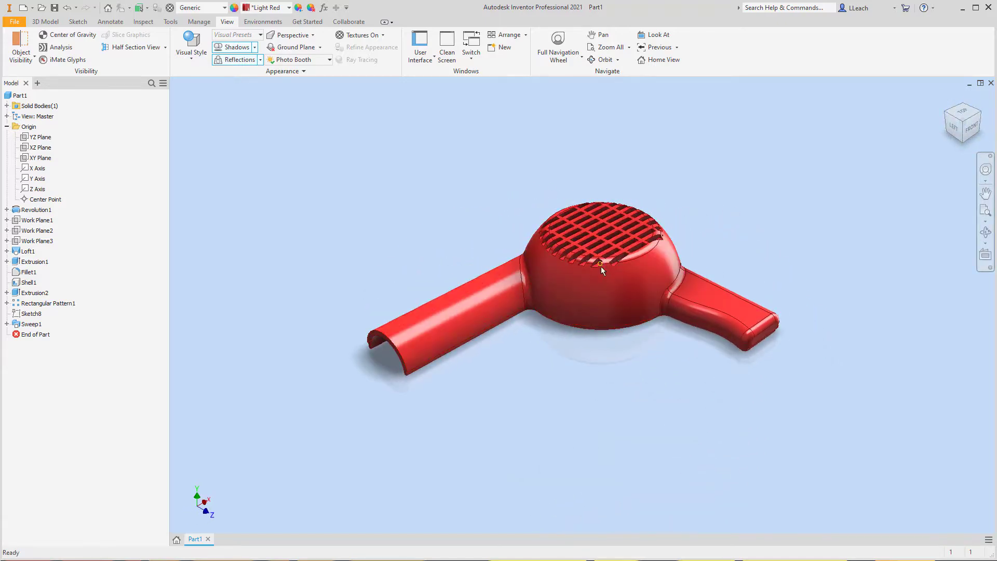
pyautogui.click(954, 131)
pyautogui.rightClick(961, 123)
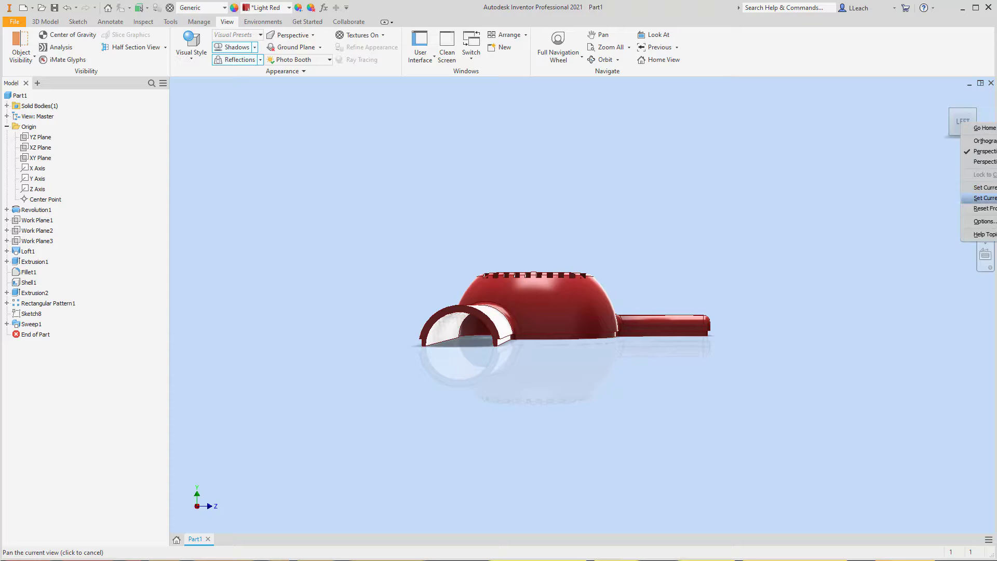
pyautogui.click(984, 198)
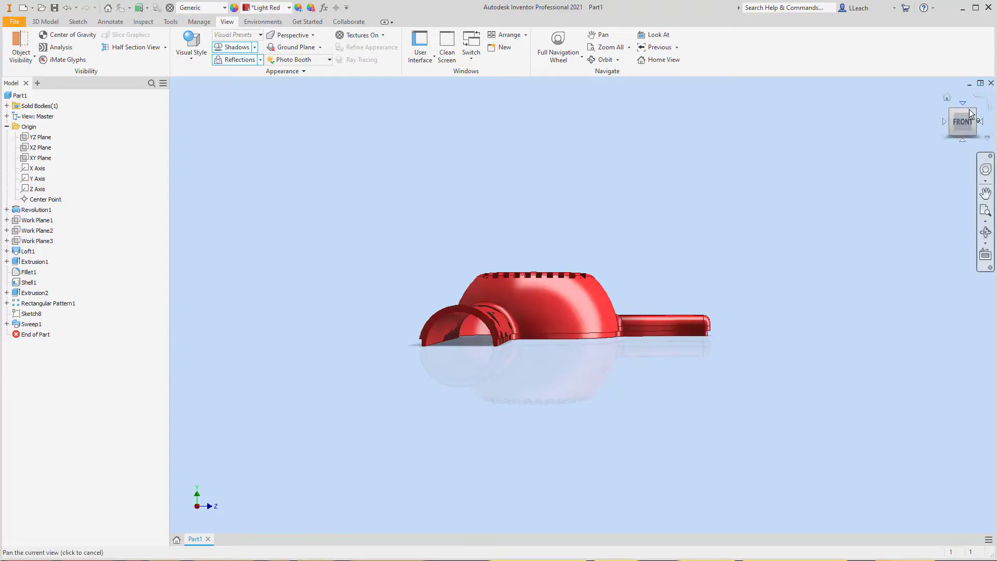
# - Return the model to its home view and pan it to the middle of the graphics area
pyautogui.click(948, 98)
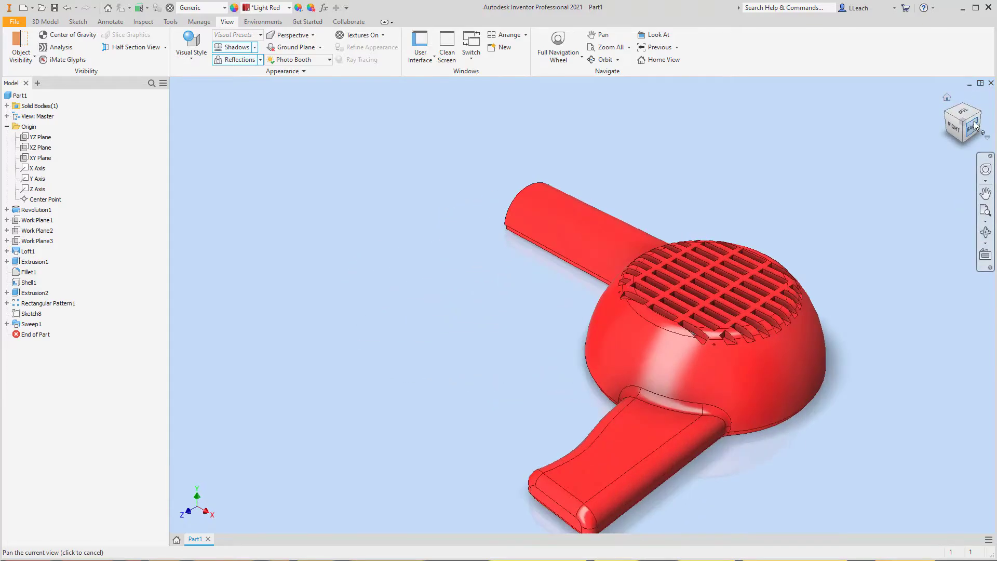
pyautogui.click(945, 112)
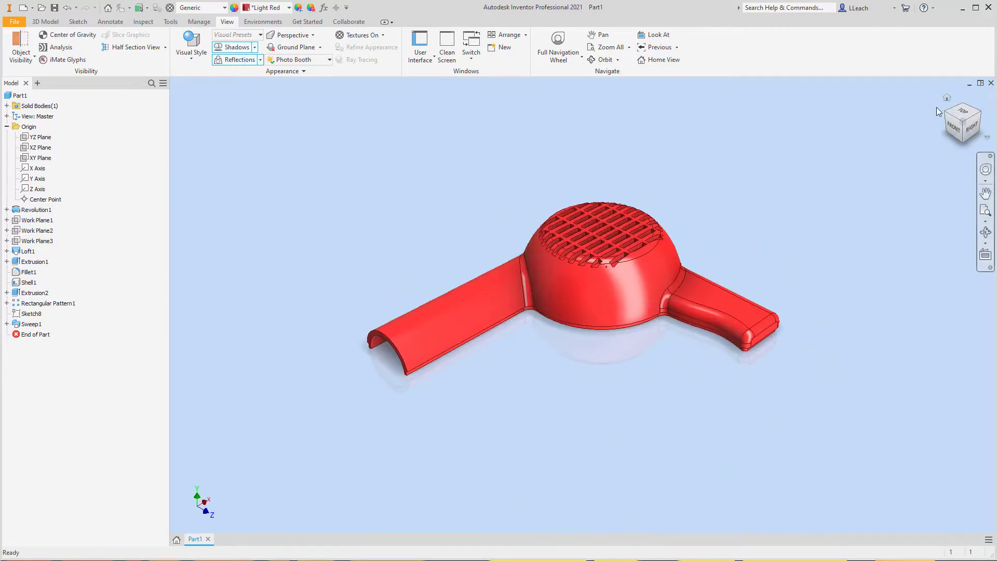
pyautogui.click(945, 97)
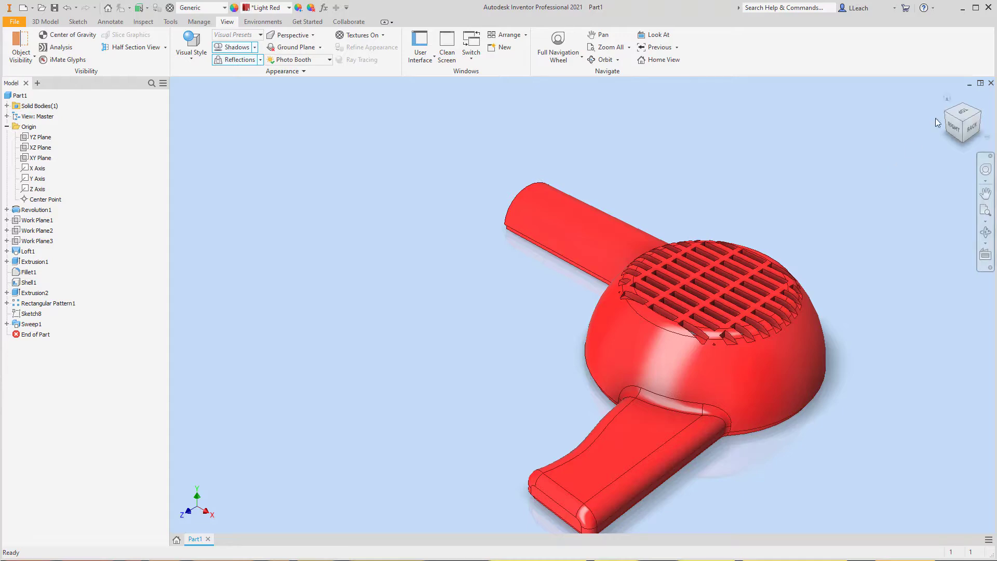
pyautogui.moveTo(964, 93)
pyautogui.moveTo(756, 335); pyautogui.dragTo(659, 297, button='middle')
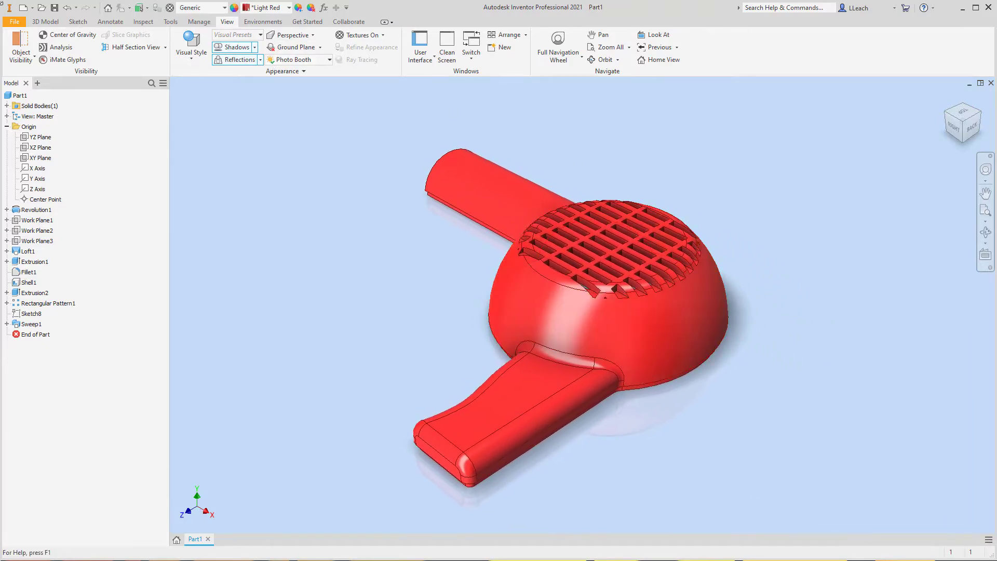
# - Save the part as DRYER HOUSING in the Parametric-Modeling2 folder, replacing the existing file of that name
pyautogui.click(15, 22)
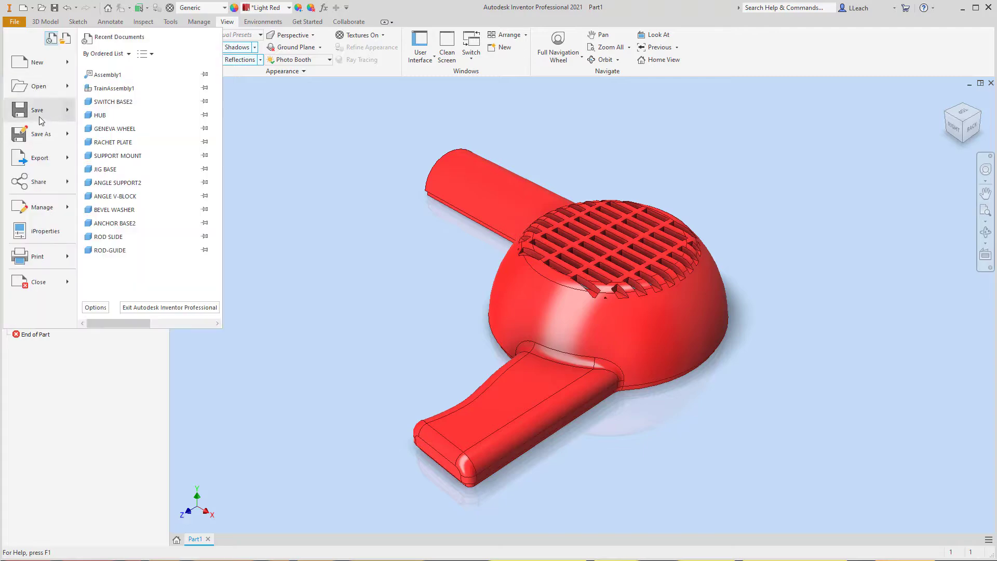
pyautogui.click(38, 115)
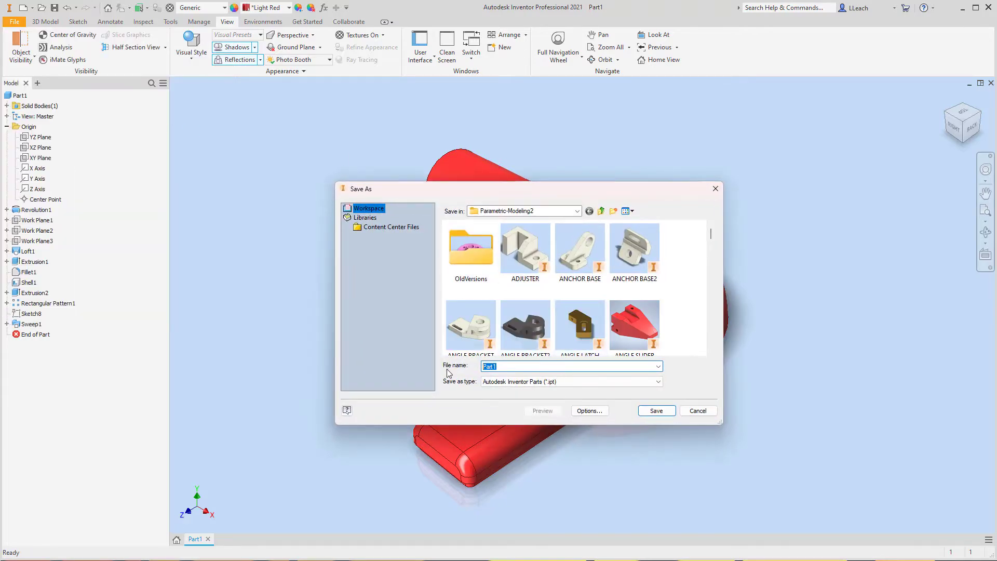
pyautogui.write('DRYER')
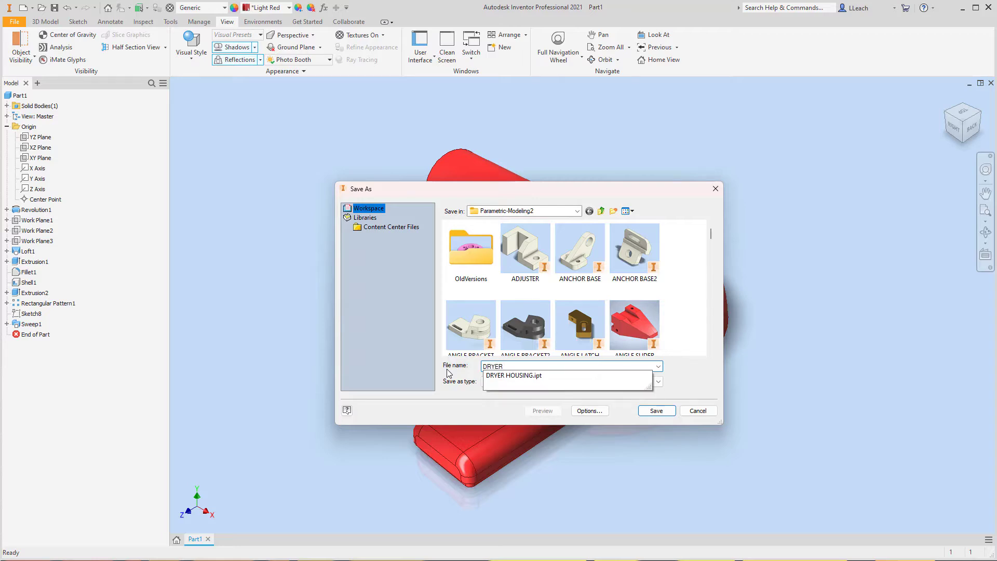
pyautogui.write(' HOUSING')
pyautogui.click(665, 411)
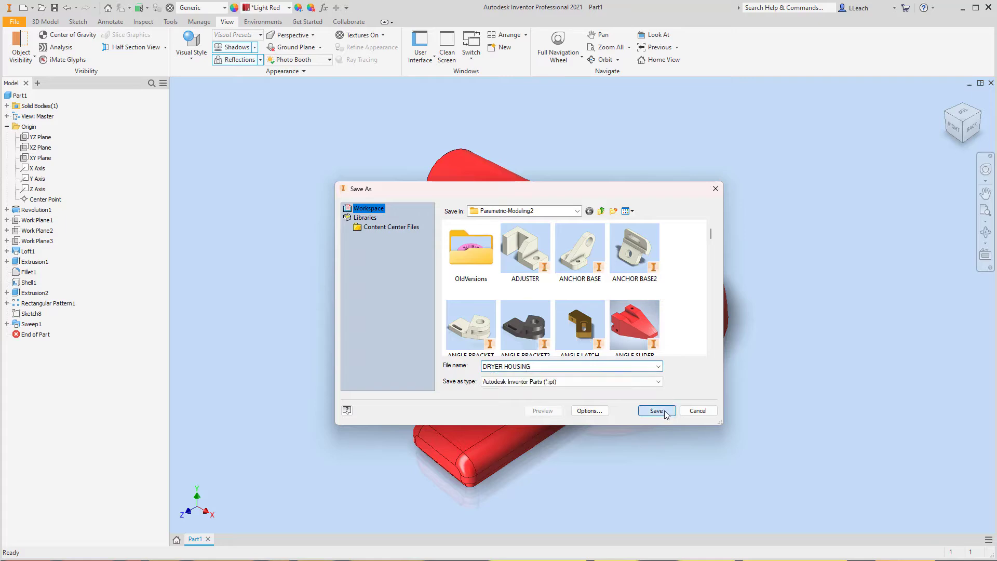
pyautogui.click(524, 331)
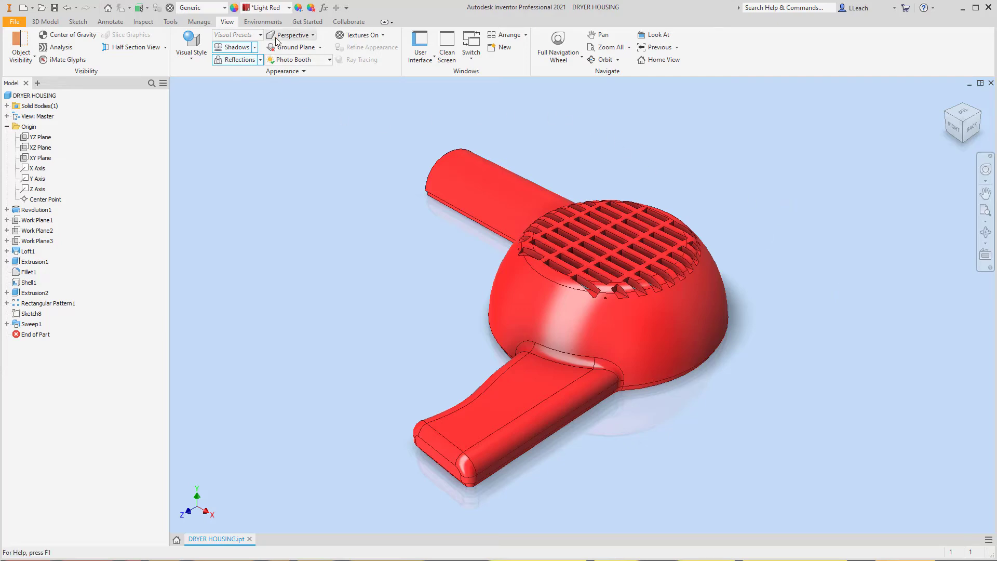
# - Set the model's visual style to Realistic
pyautogui.click(191, 56)
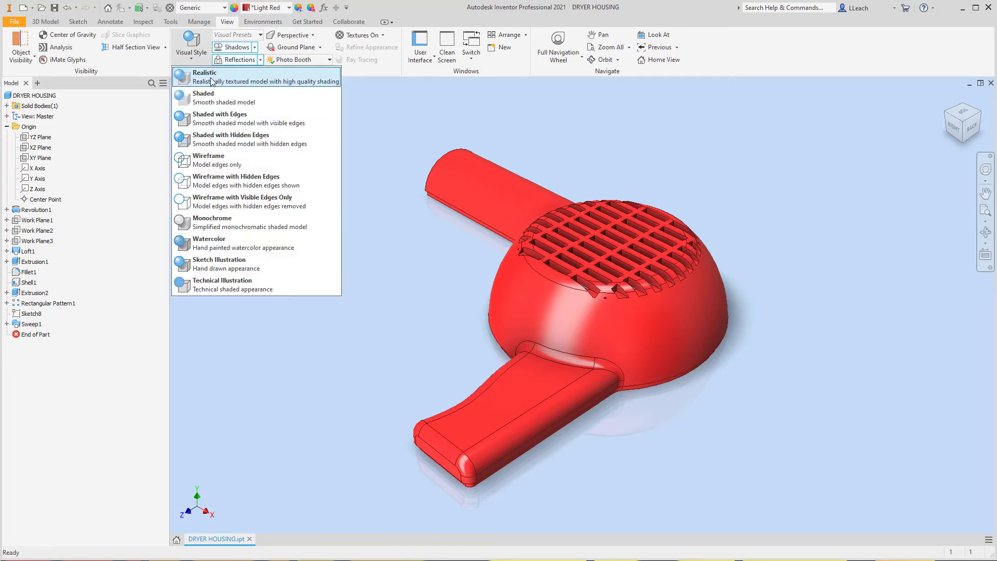
pyautogui.click(212, 76)
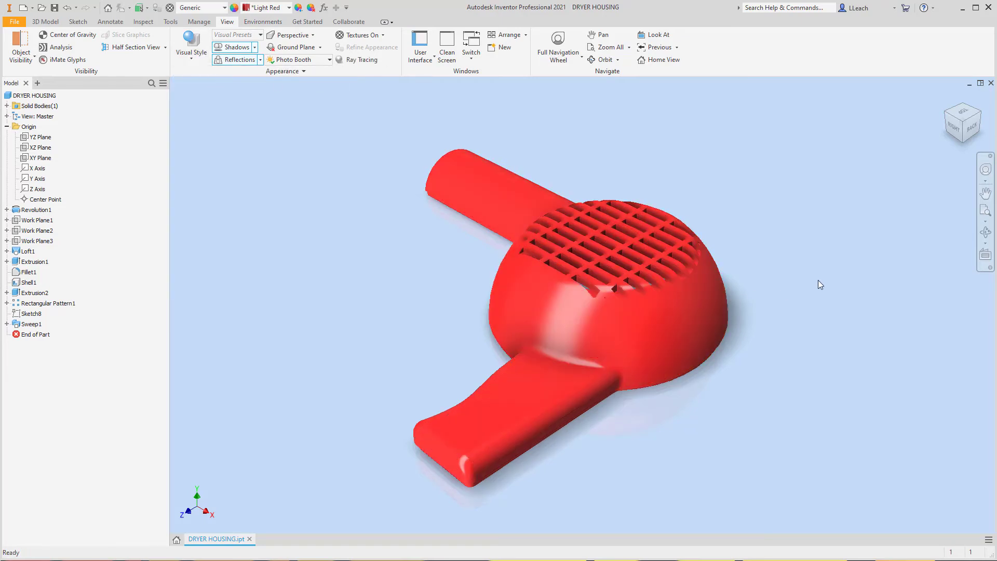